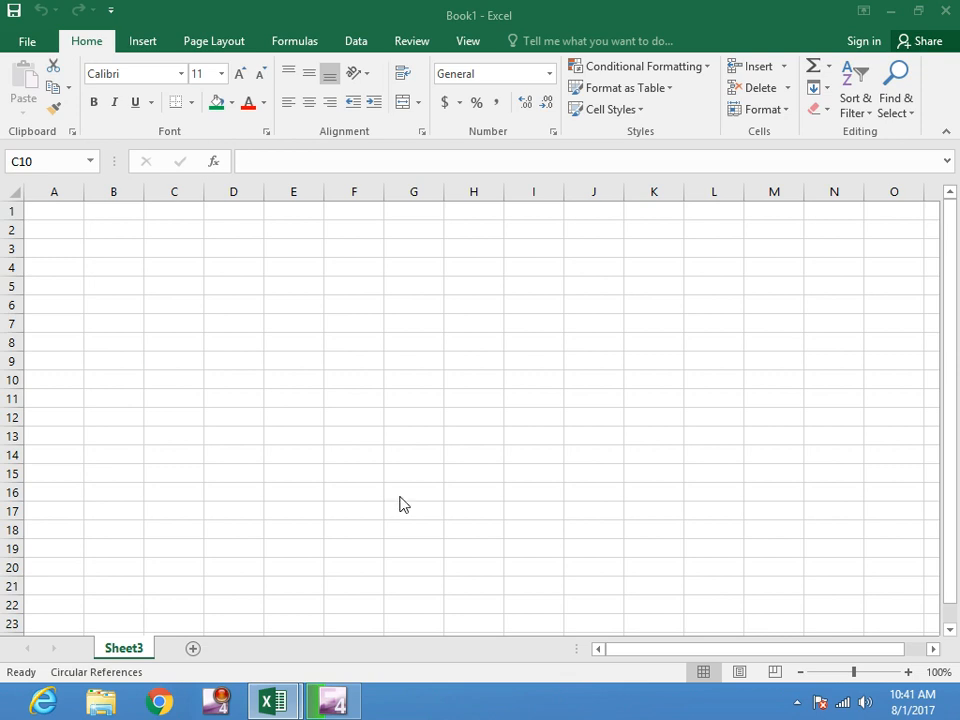
left_click(307, 379)
left_click(299, 367)
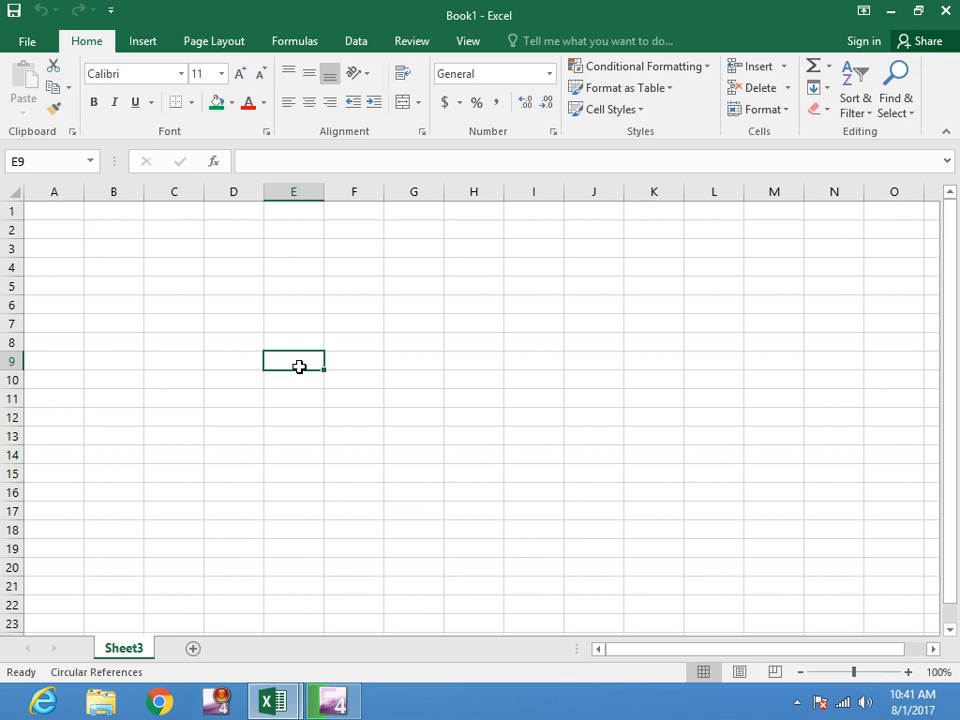
type("www")
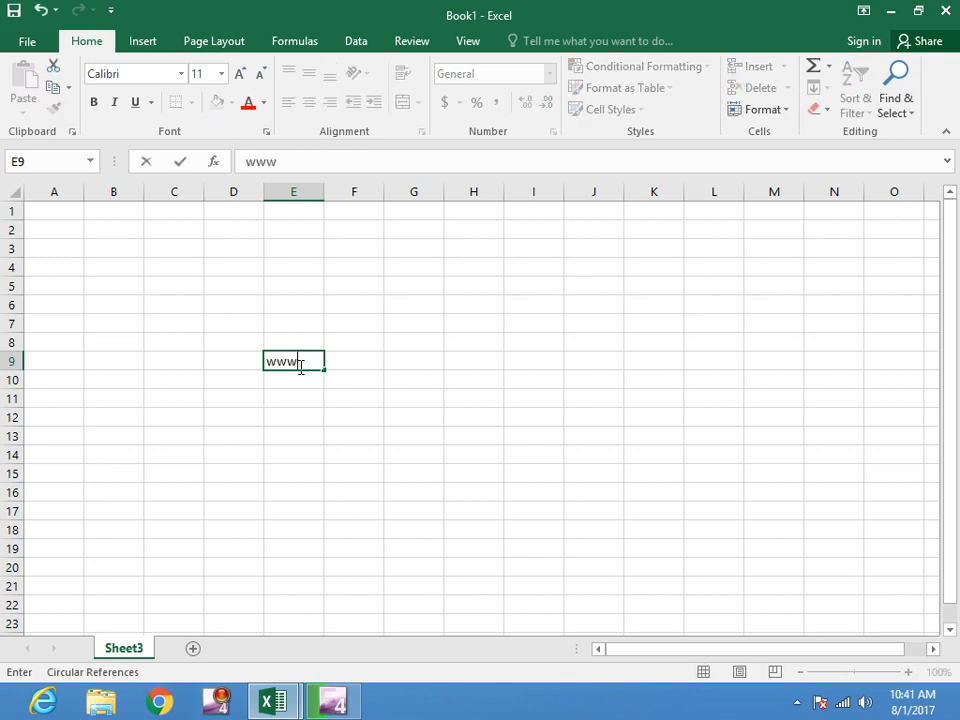
type(".youtub")
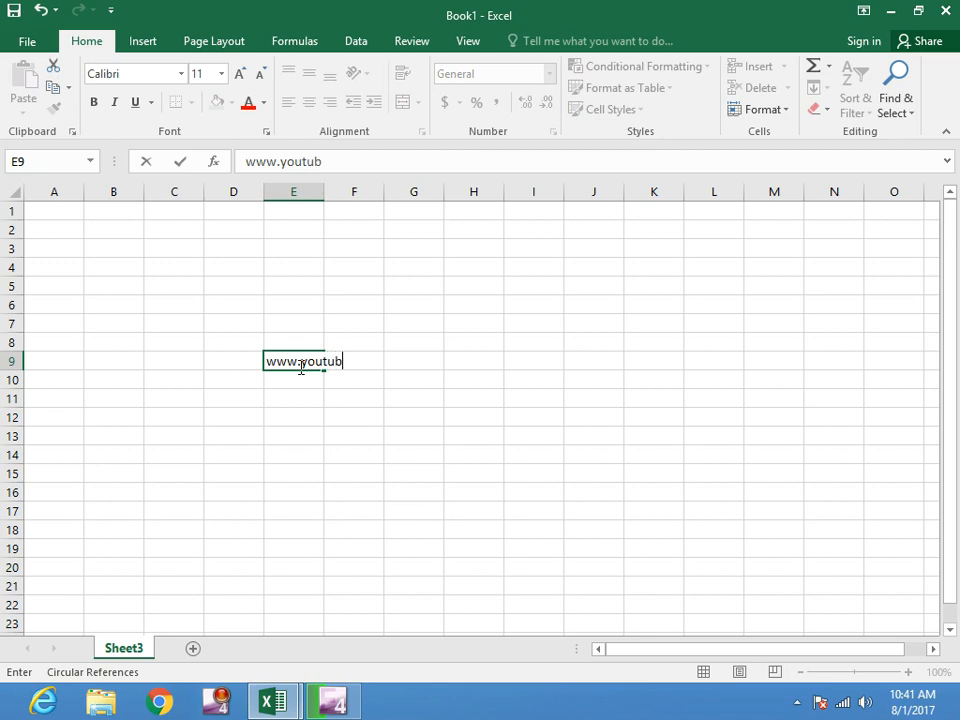
type("e.com/inf")
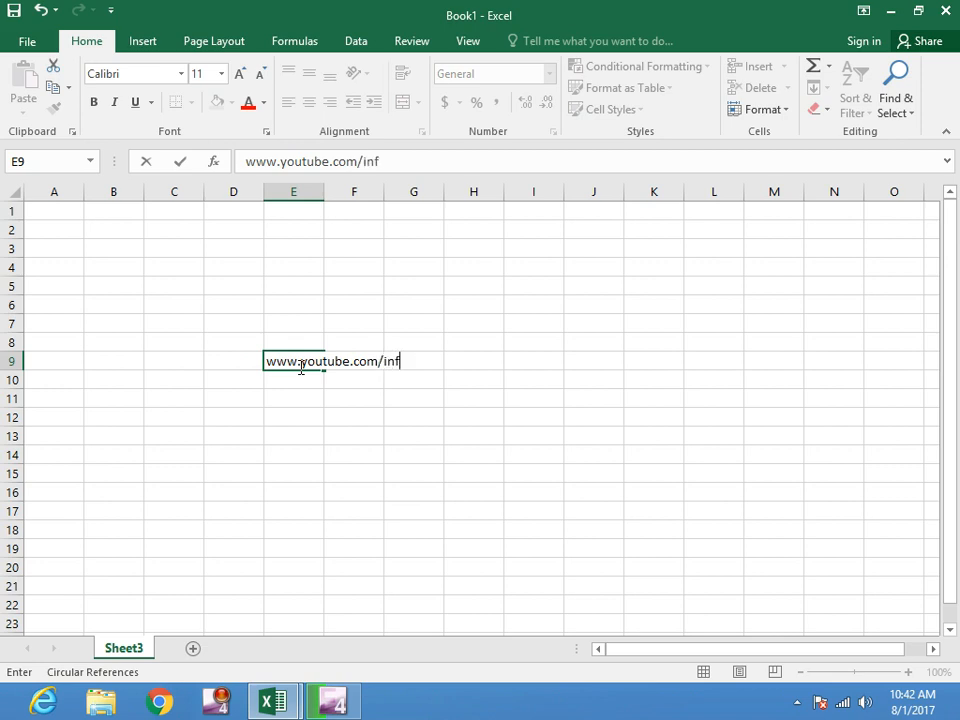
type("ormationfinder")
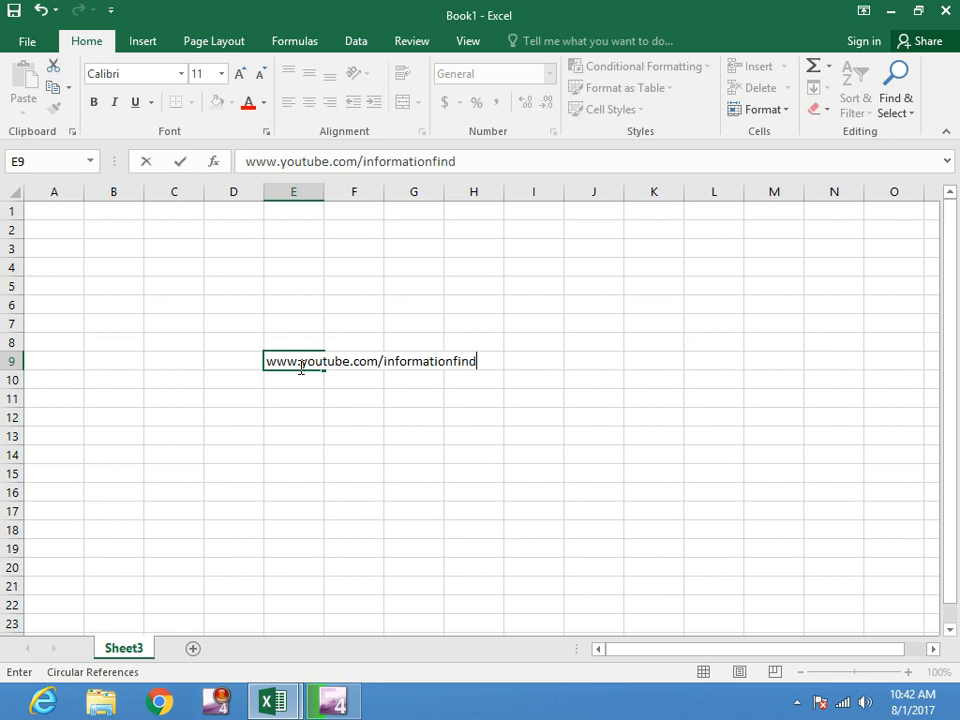
left_click(315, 433)
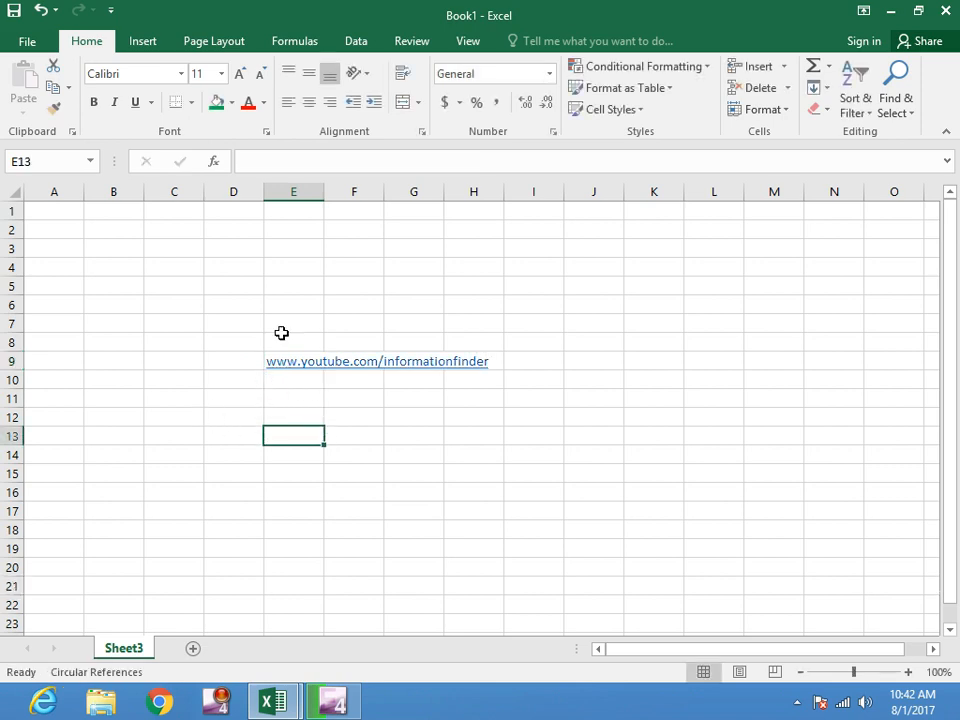
Make the web address in E9 bold and set its font size to 18.
key("Up")
key("Up")
key("Up")
key("Up")
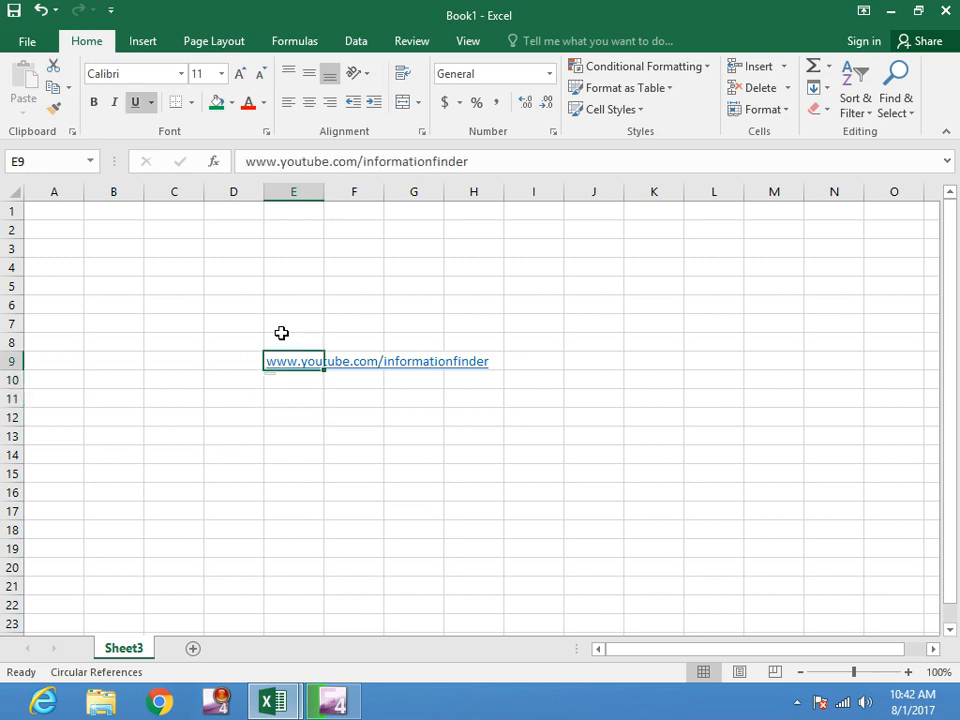
left_click(96, 104)
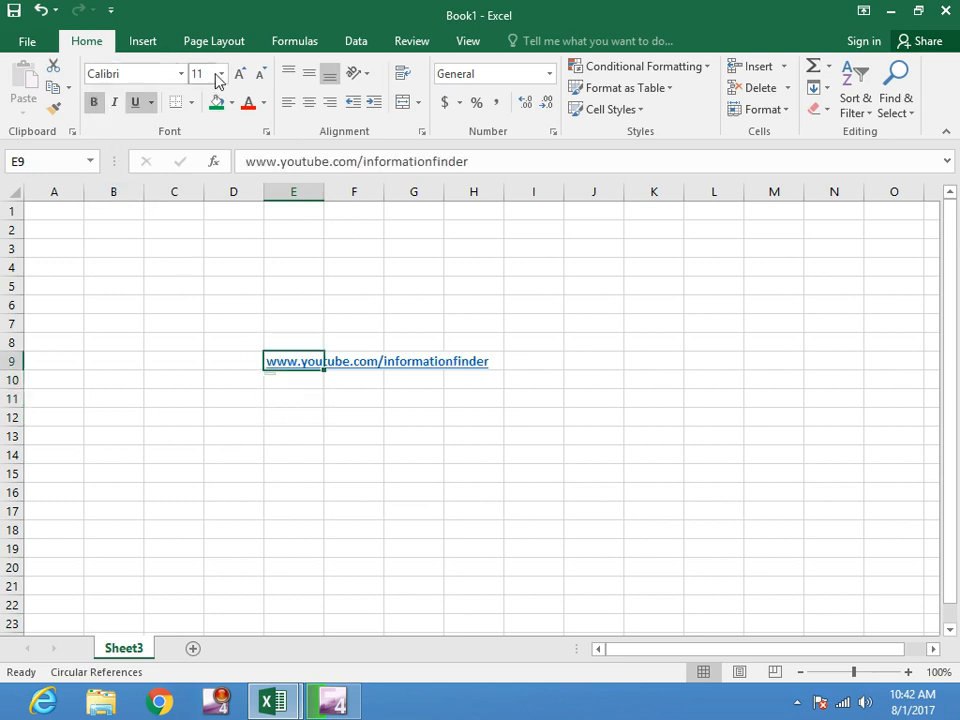
left_click(222, 80)
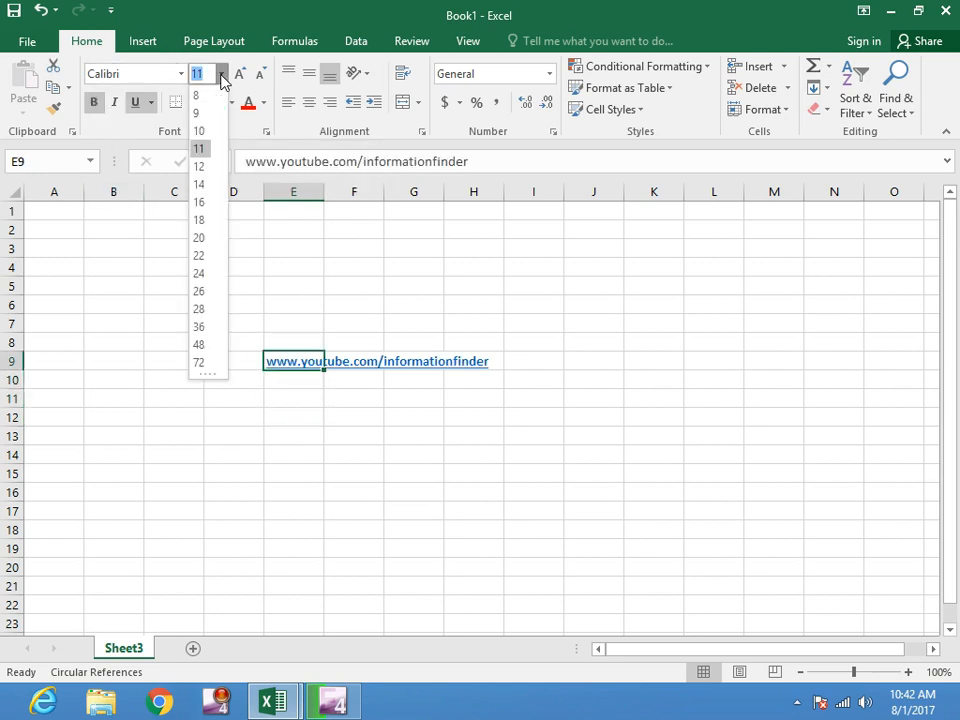
left_click(204, 226)
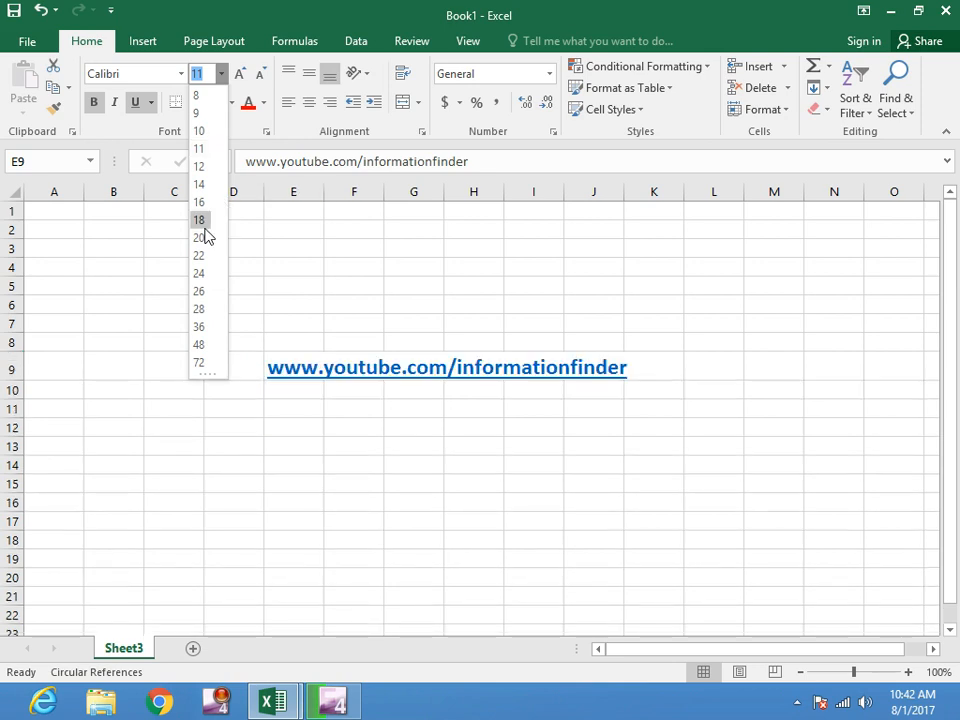
Move the web address from E9 up to cell E3.
left_click_drag(291, 355, 298, 240)
left_click(295, 423)
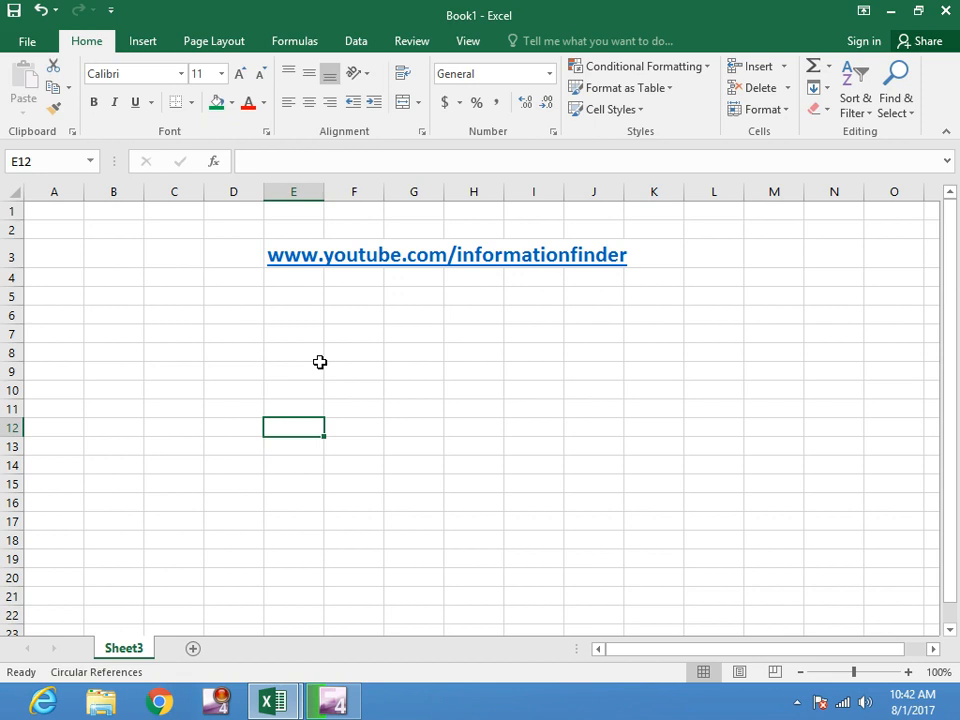
left_click(175, 355)
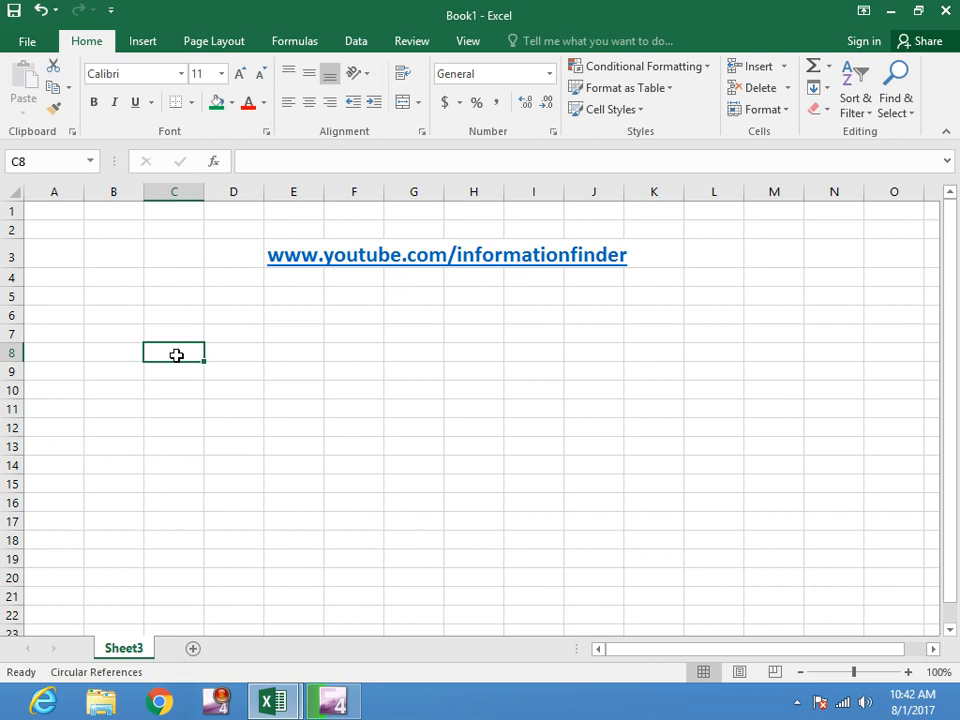
Enter the column headings S_name, hindi and sst in cells B8 to D8.
left_click(122, 356)
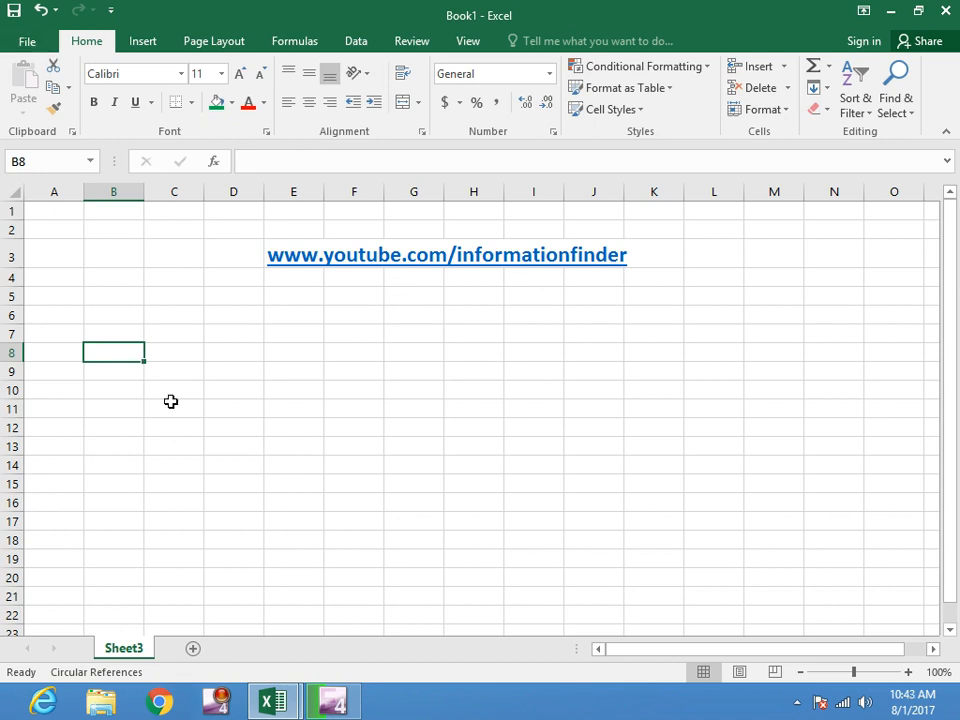
type("S")
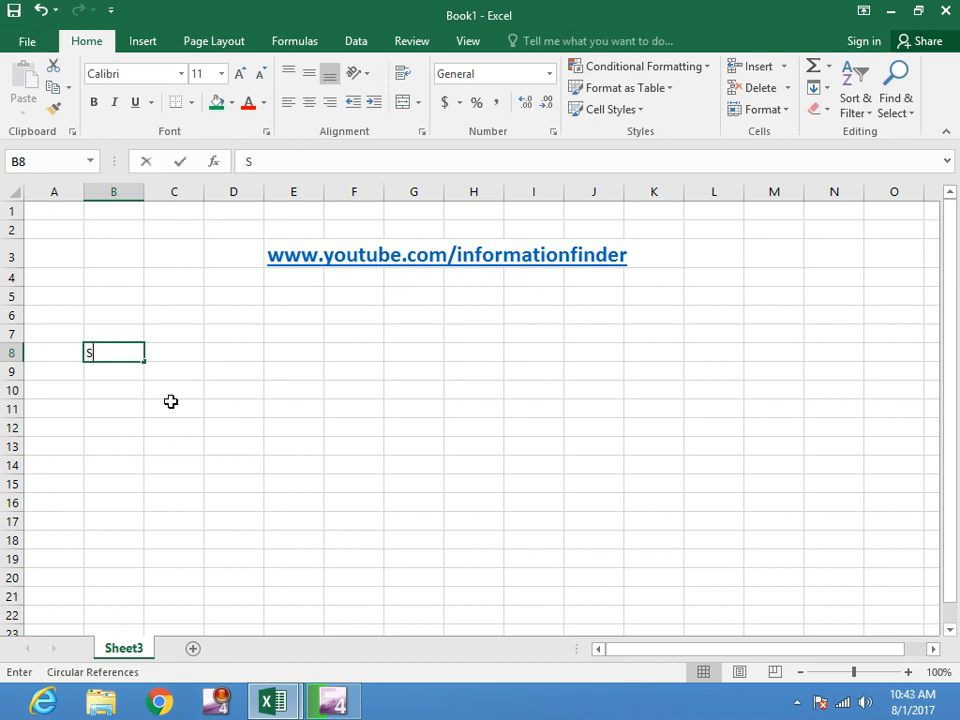
type("_")
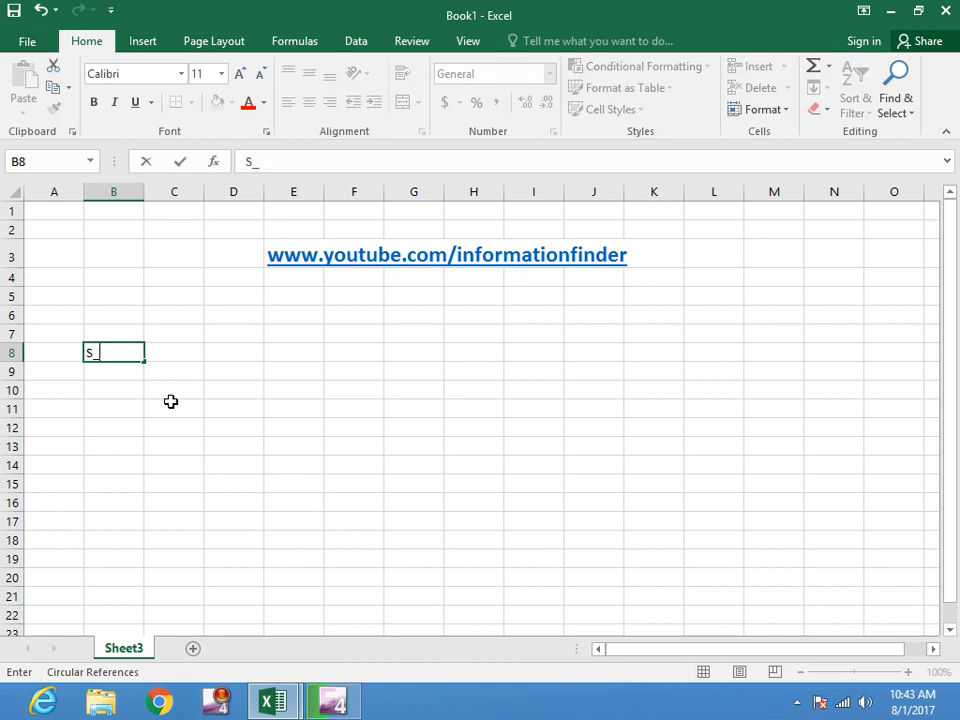
type("name")
key("Tab")
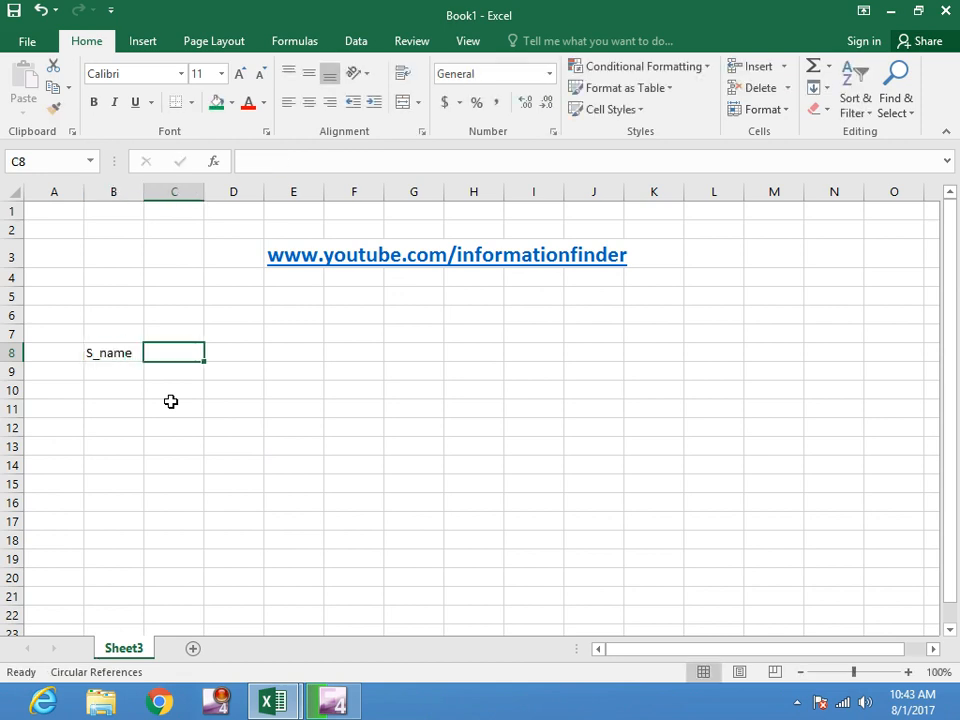
type("hindi")
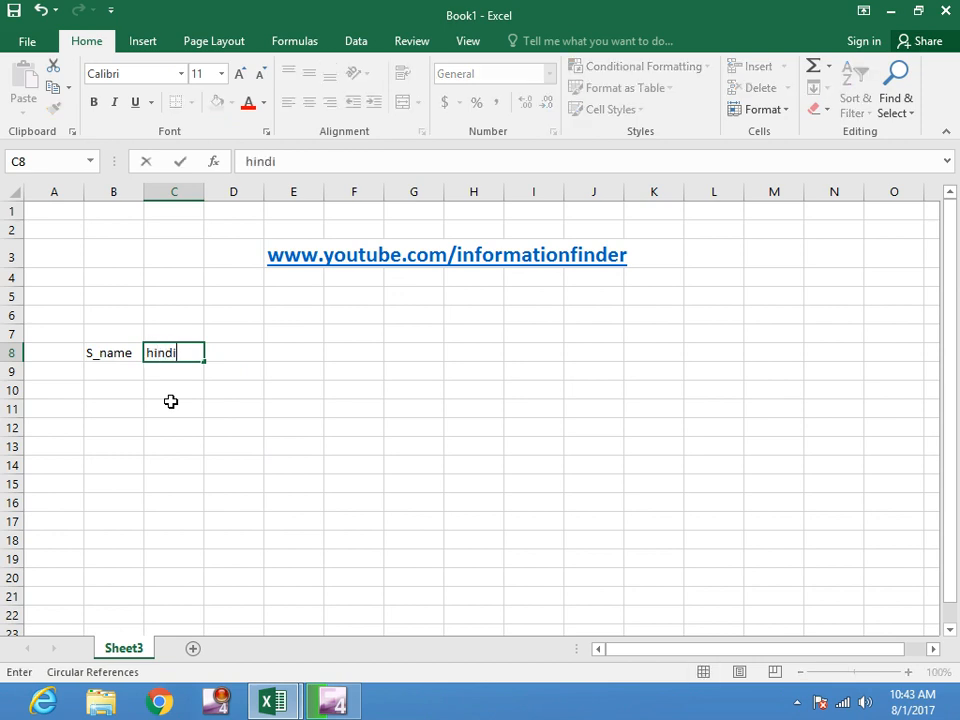
key("Tab")
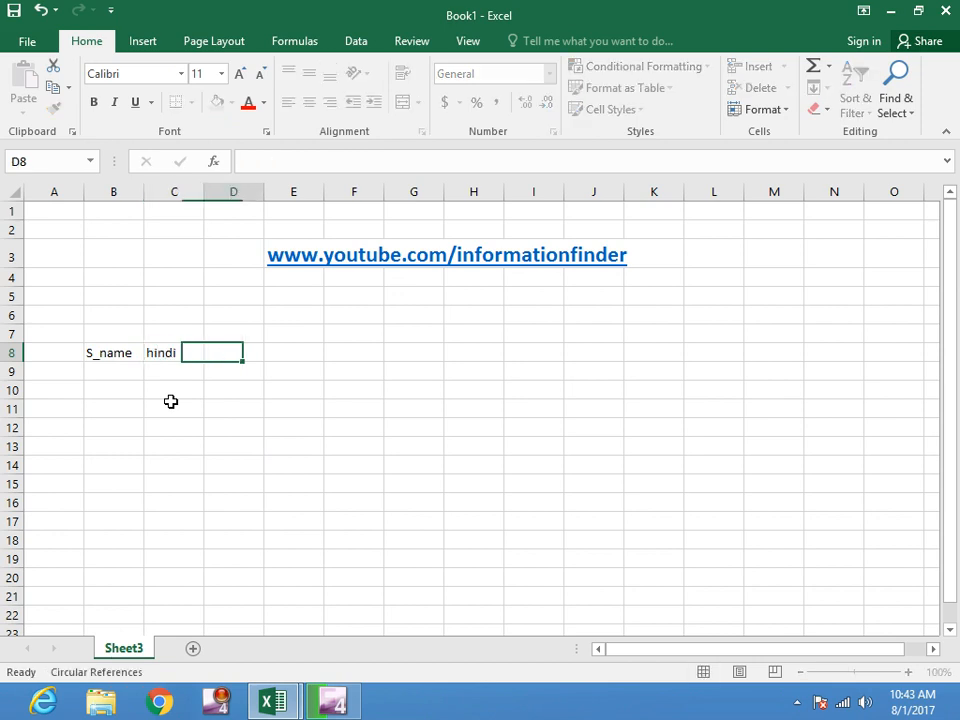
type("sst")
key("Tab")
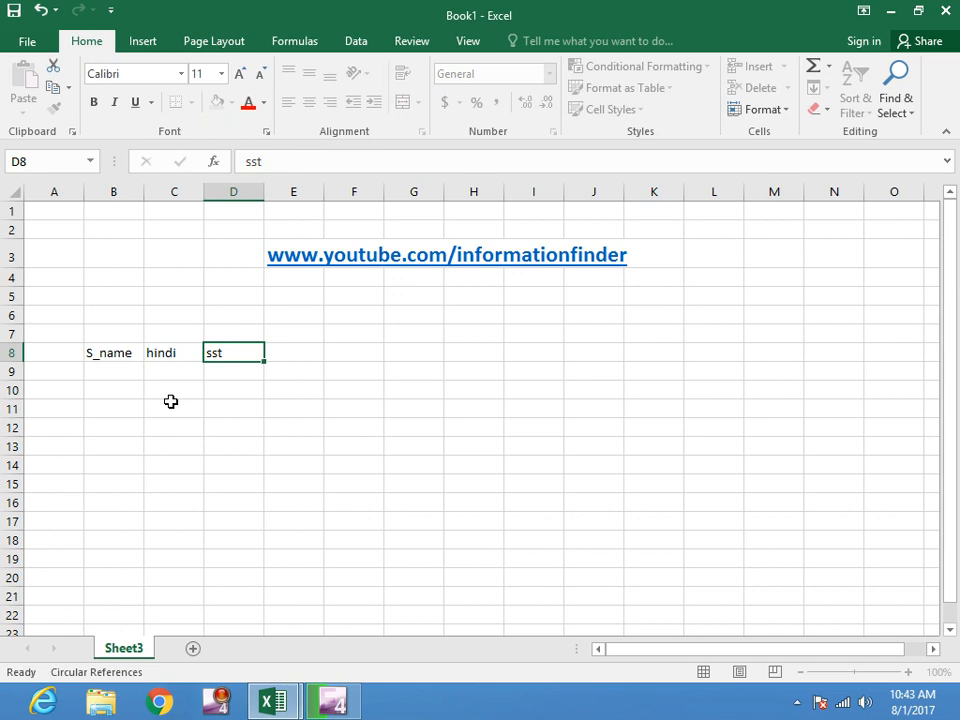
Continue the row 8 headings with math, c++, iwd and bit in cells E8 to H8.
type("math")
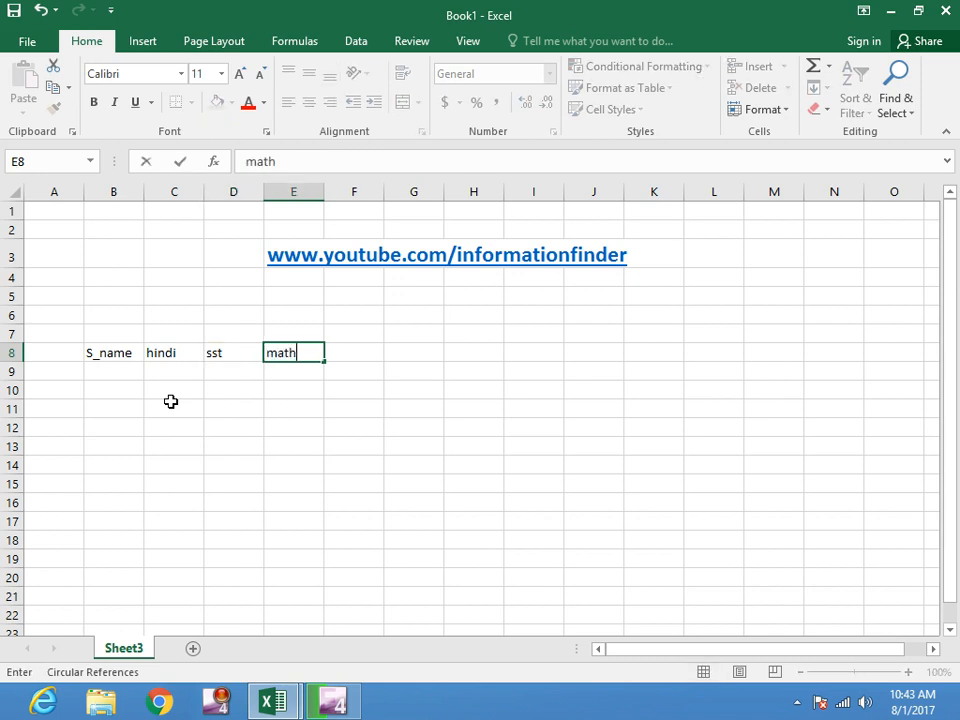
key("ctrl+Return")
key("Tab")
type("c++")
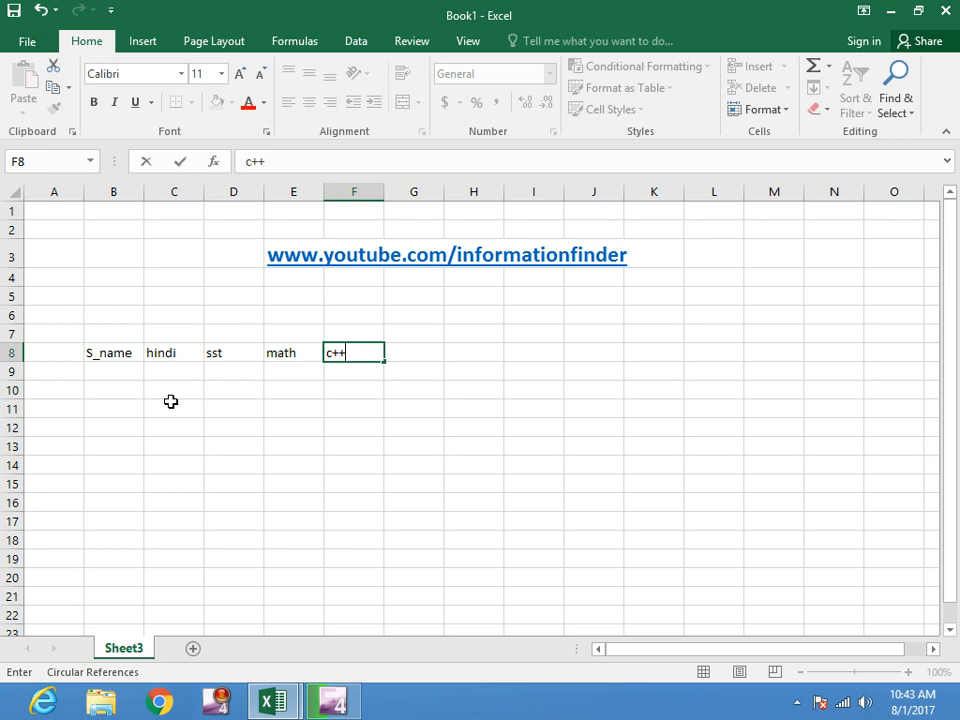
key("ctrl+Return")
key("Tab")
type("iwd")
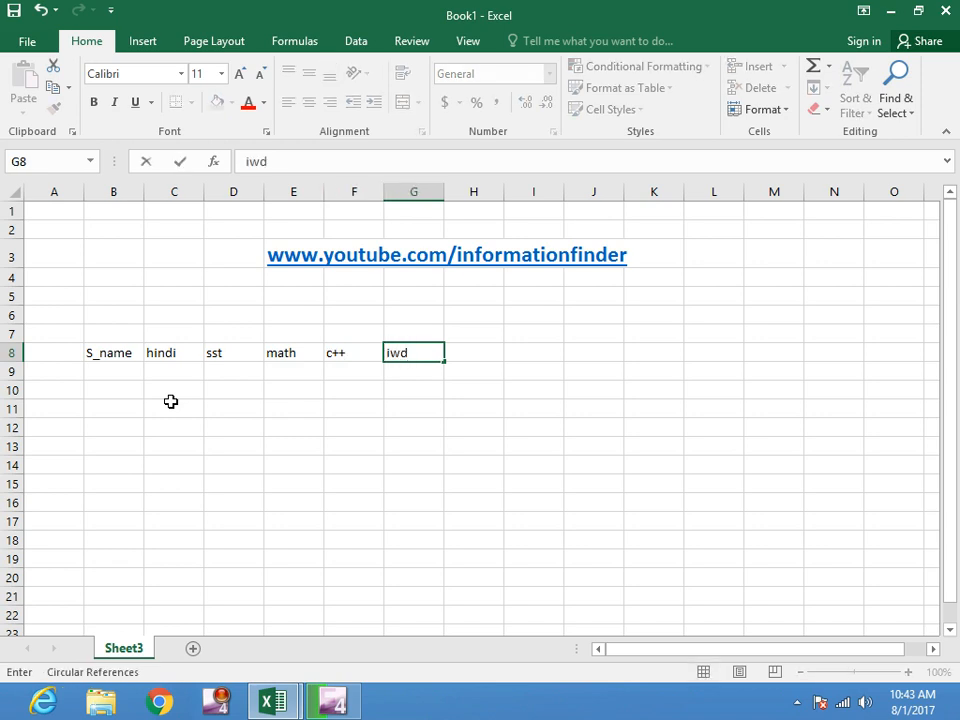
key("Tab")
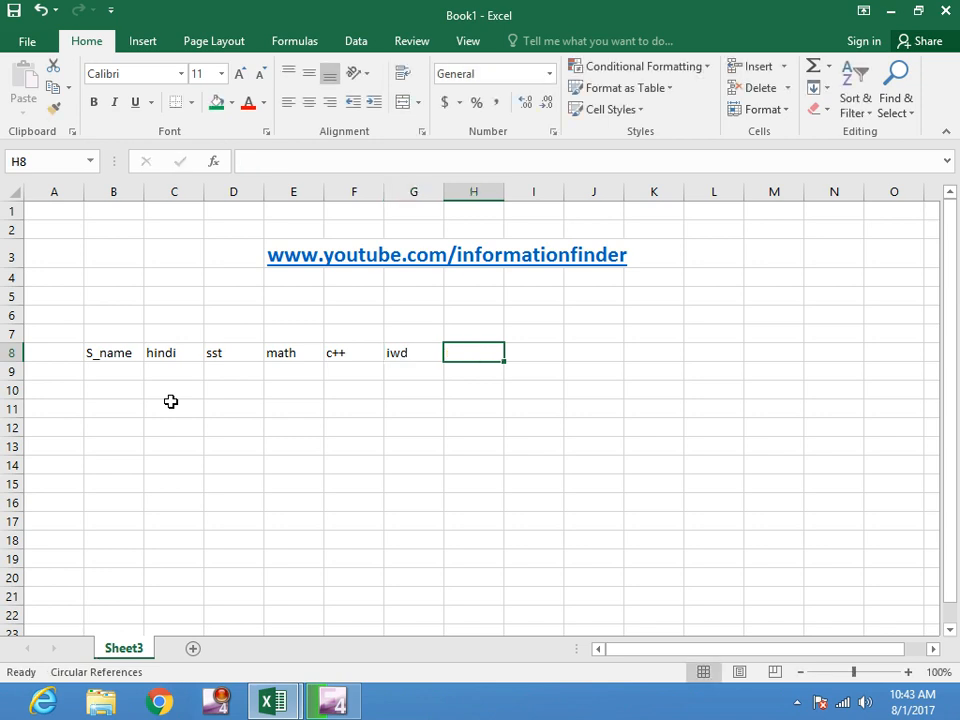
type("bit")
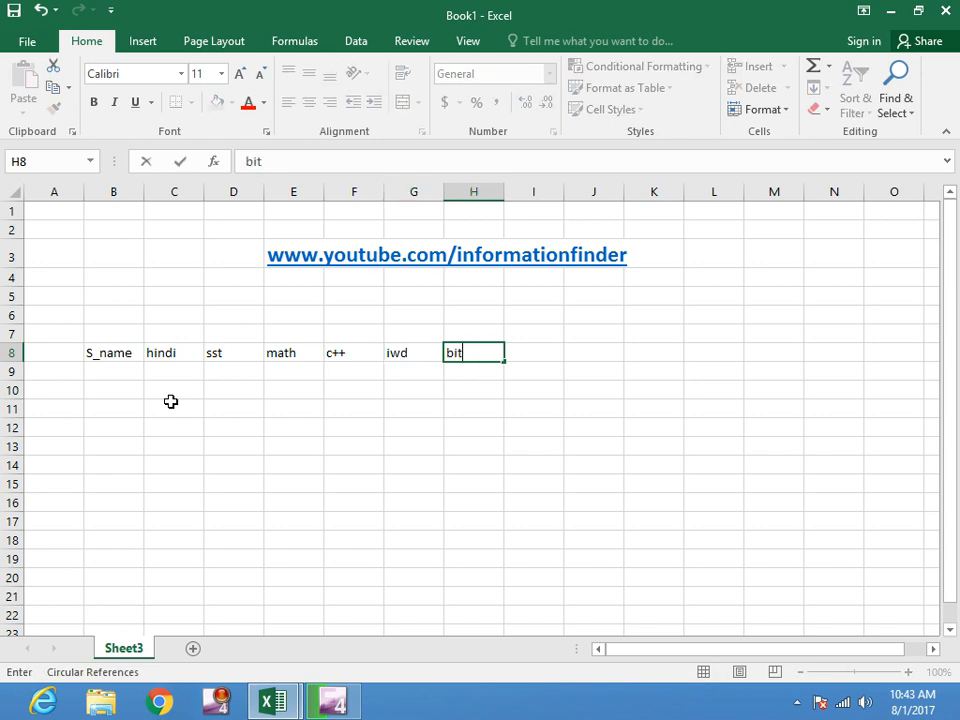
key("Tab")
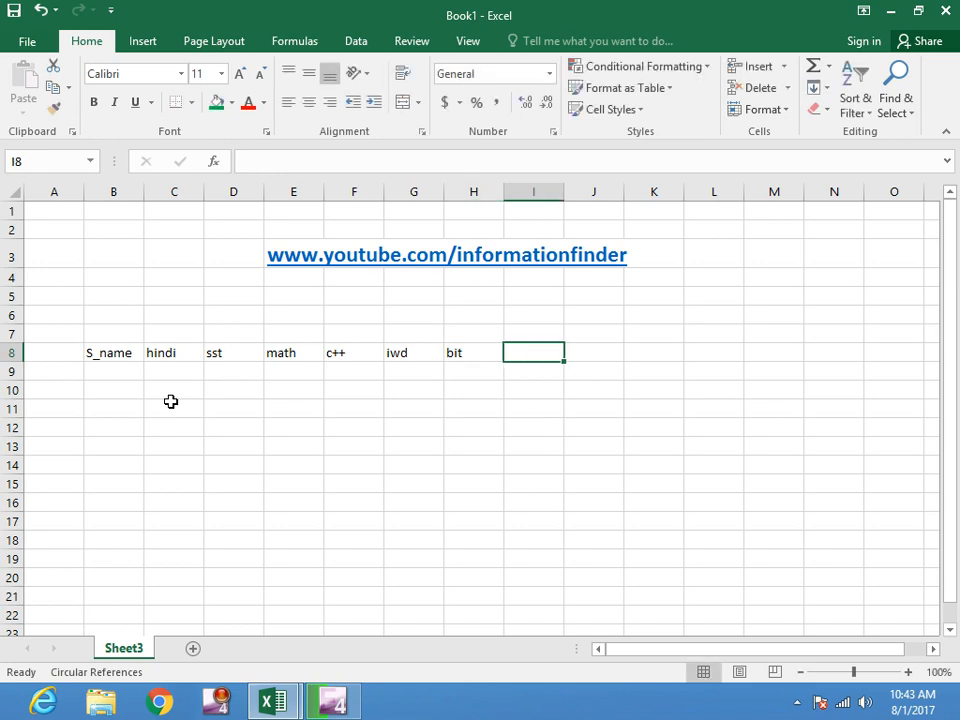
Add the result headings total, average and grade in cells I8 to K8.
type("total")
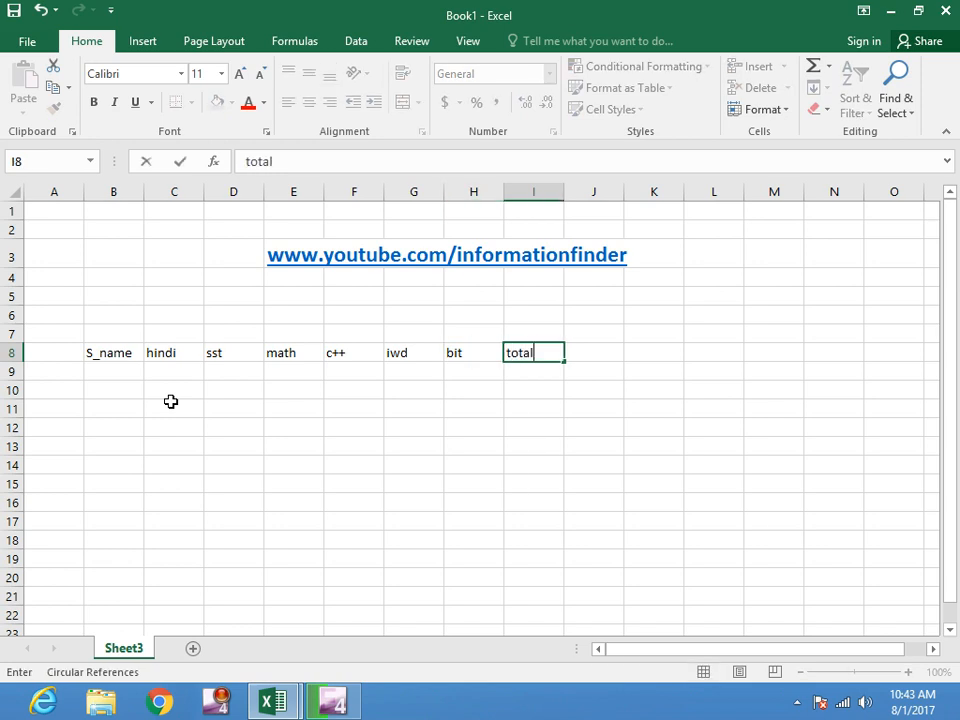
key("Tab")
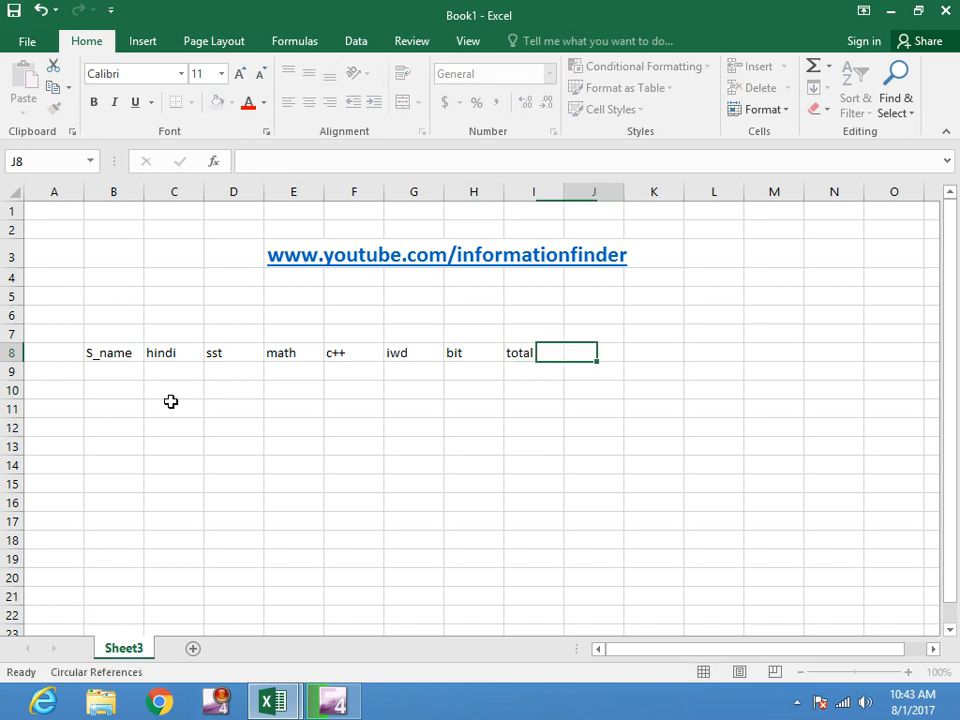
type("av")
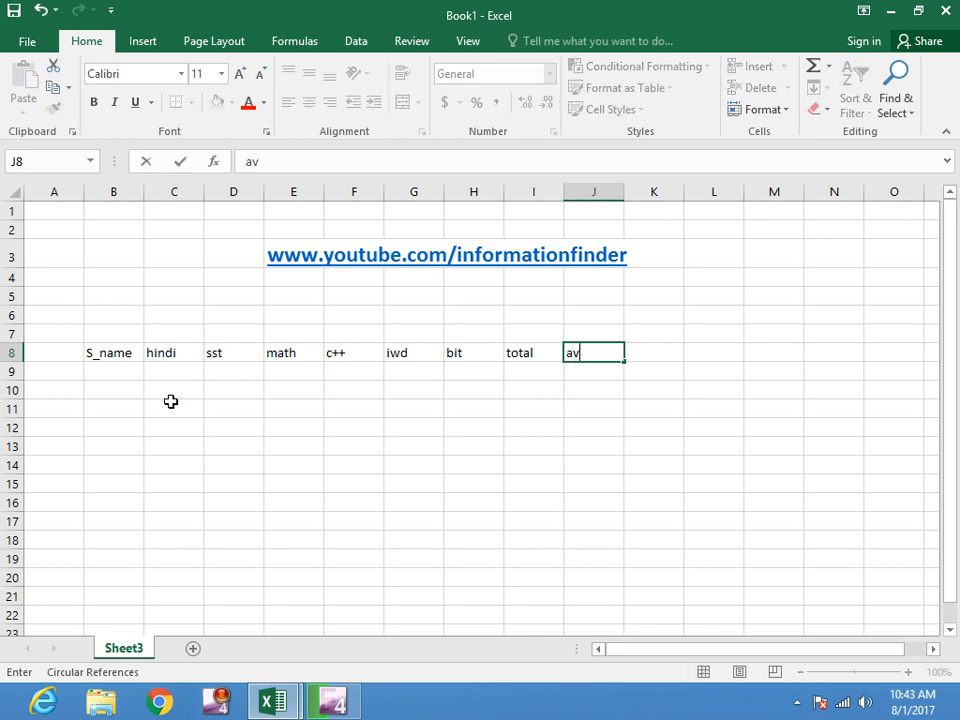
type("erage")
key("Tab")
type("gard")
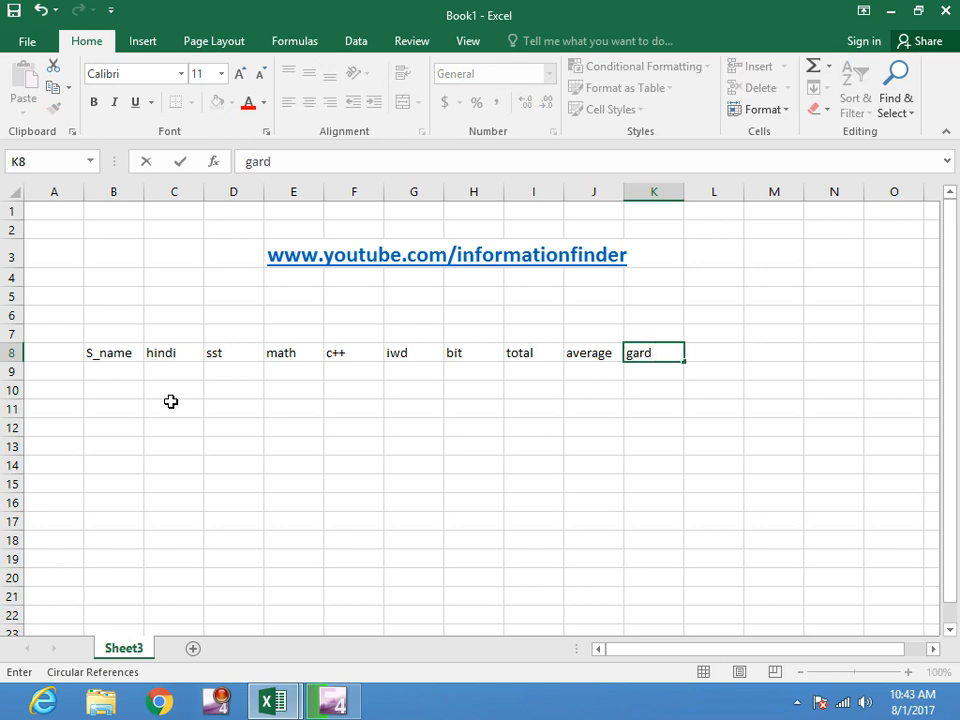
key("BackSpace")
key("BackSpace")
key("BackSpace")
type("rade")
key("Tab")
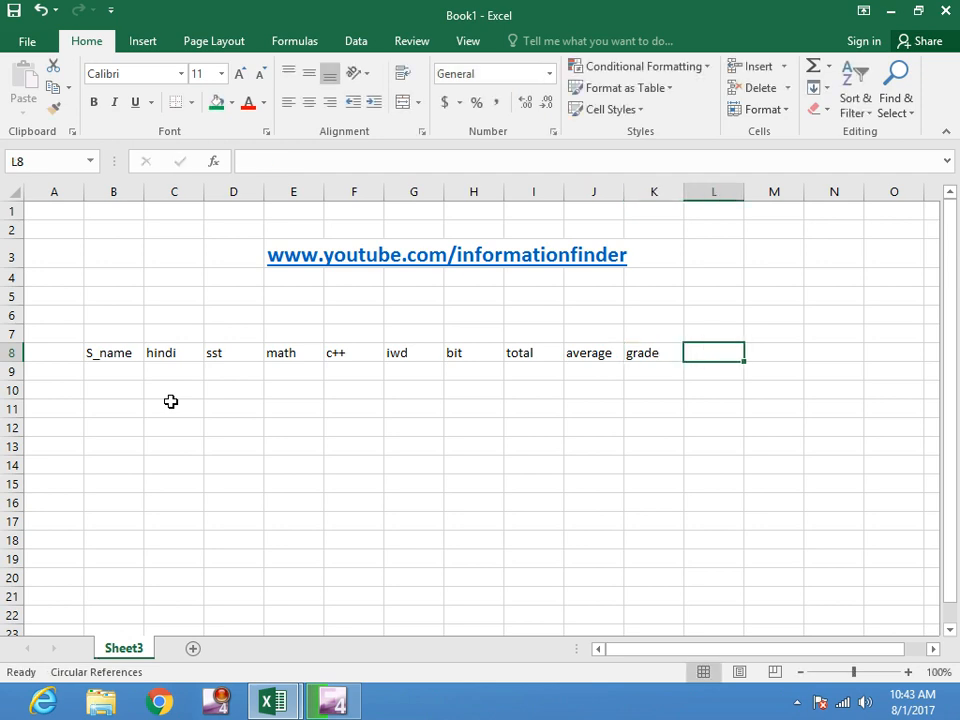
Enter the heading fail/paas in cell L8.
type("fai")
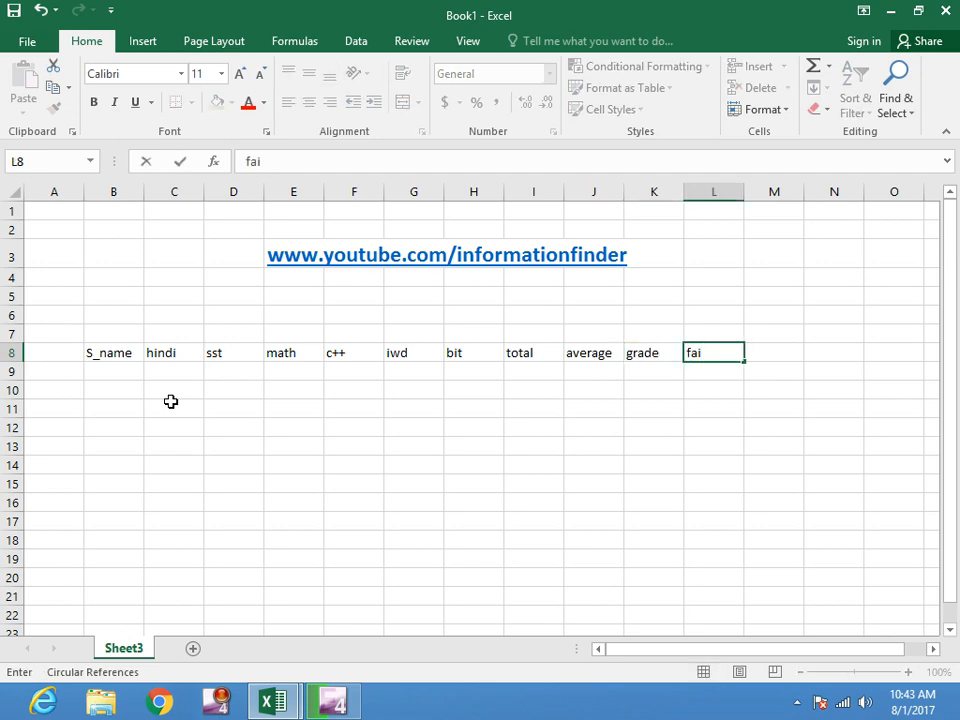
type("/paas")
key("F2")
key("Left")
key("Left")
key("Left")
key("Left")
key("Left")
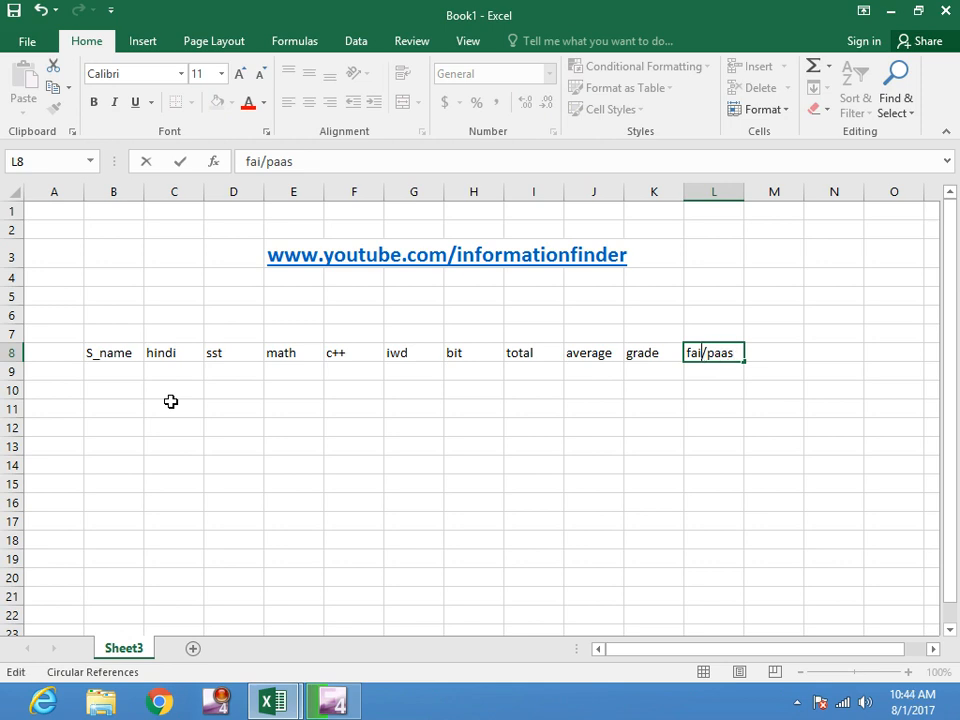
type("l")
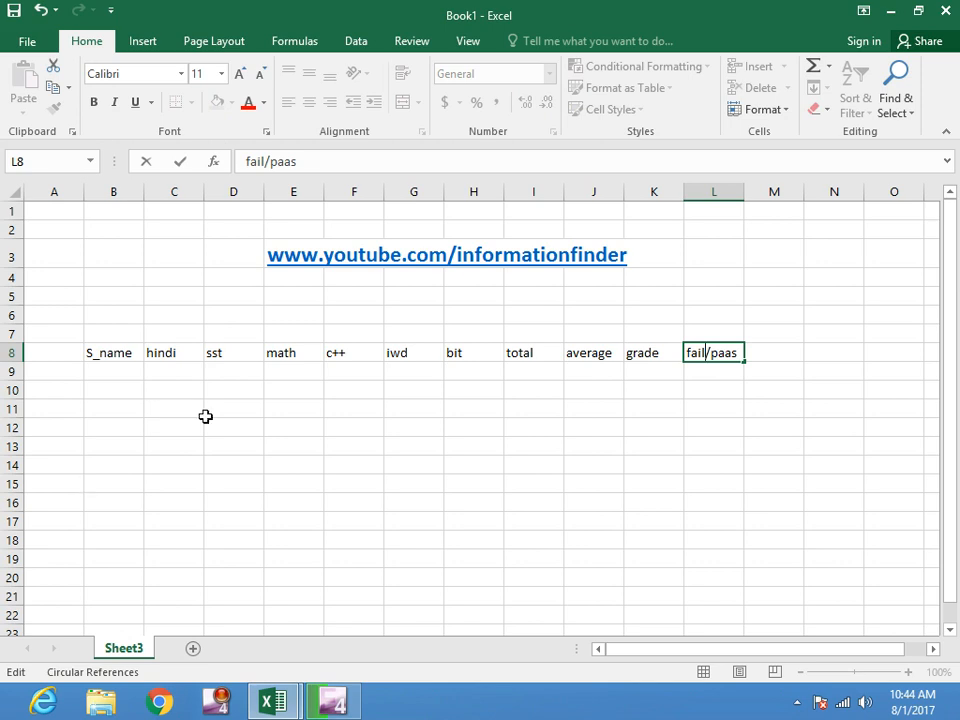
Enter the first two students' names in cells B9 and B10.
left_click(107, 375)
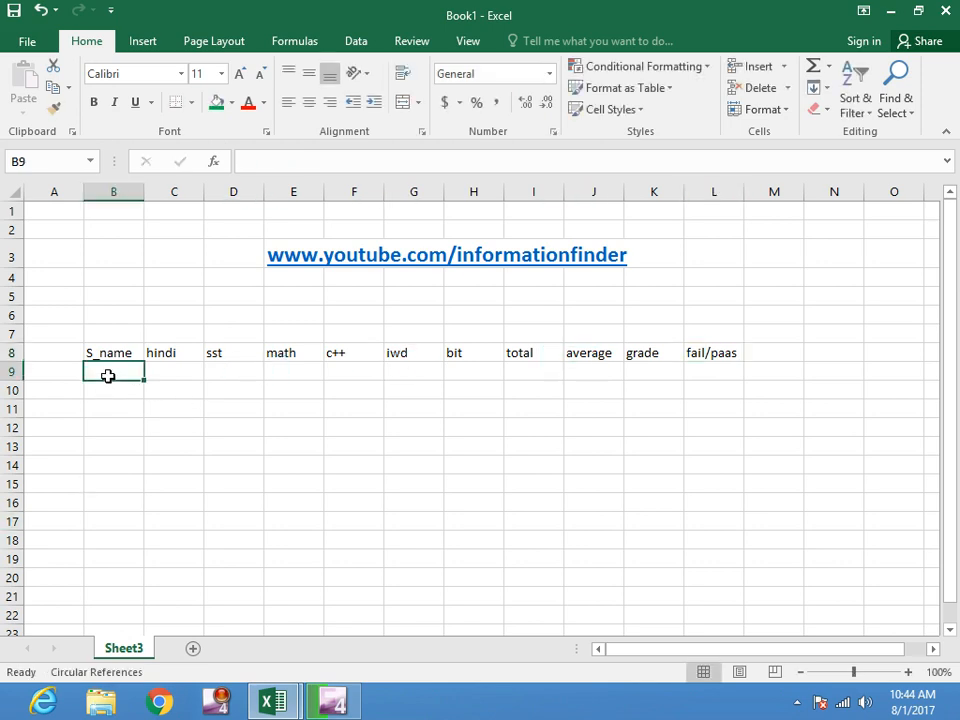
type("vinod")
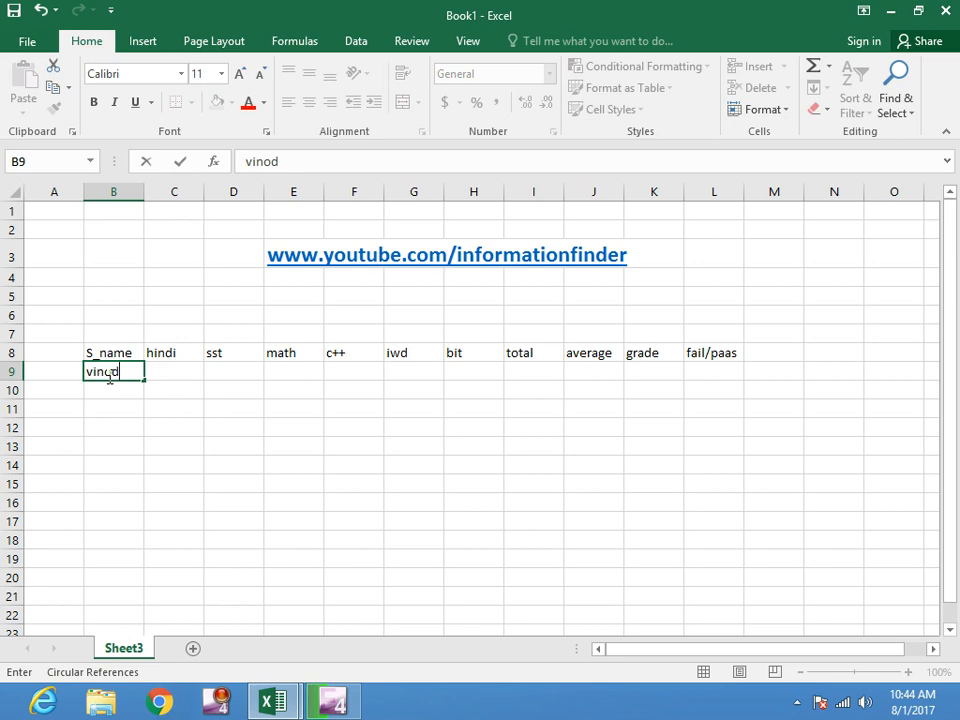
key("Return")
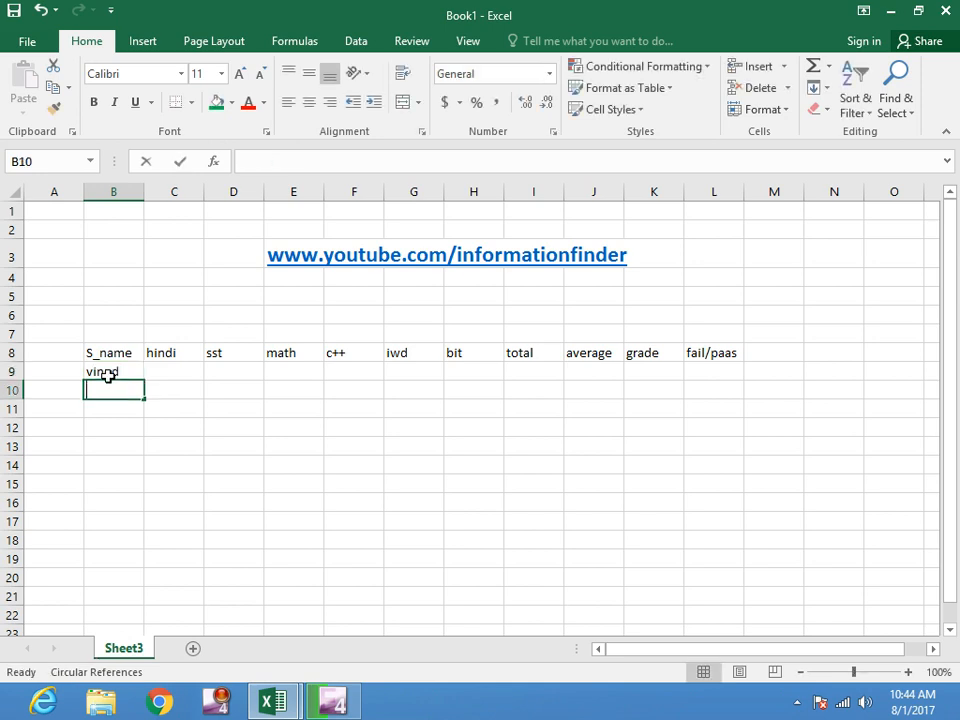
type("shikha")
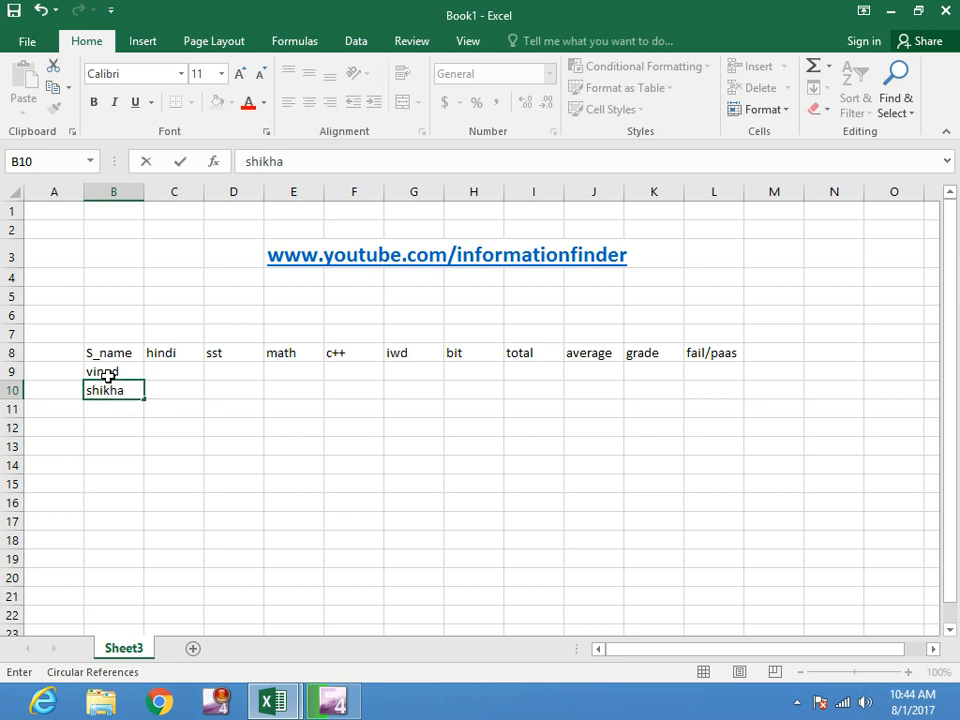
key("Return")
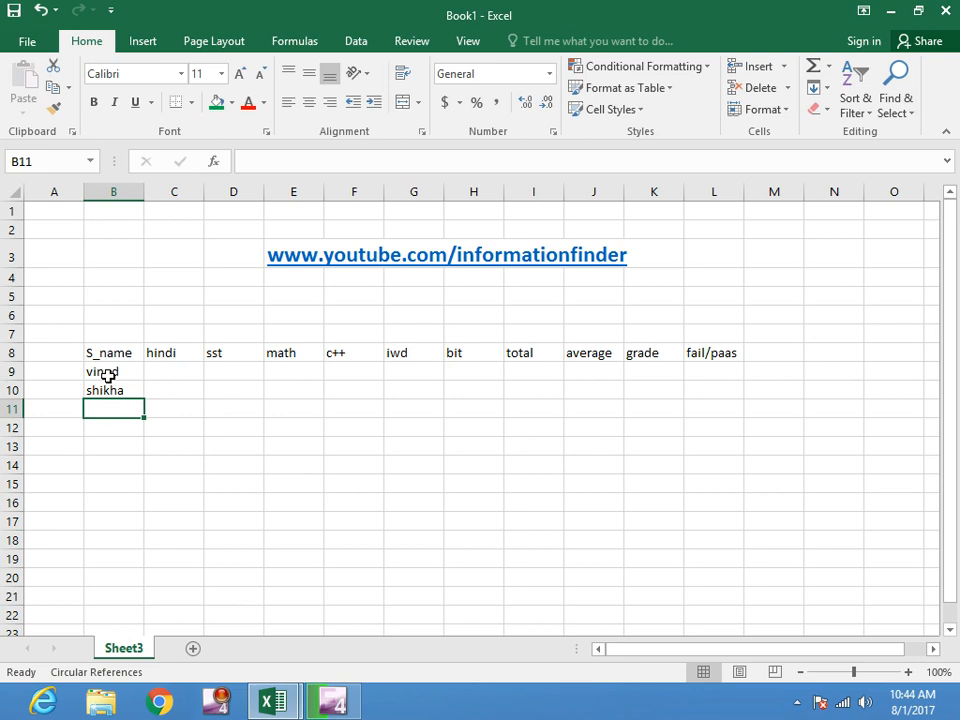
Enter the third student's name in cell B11, correcting its spelling.
type("joti")
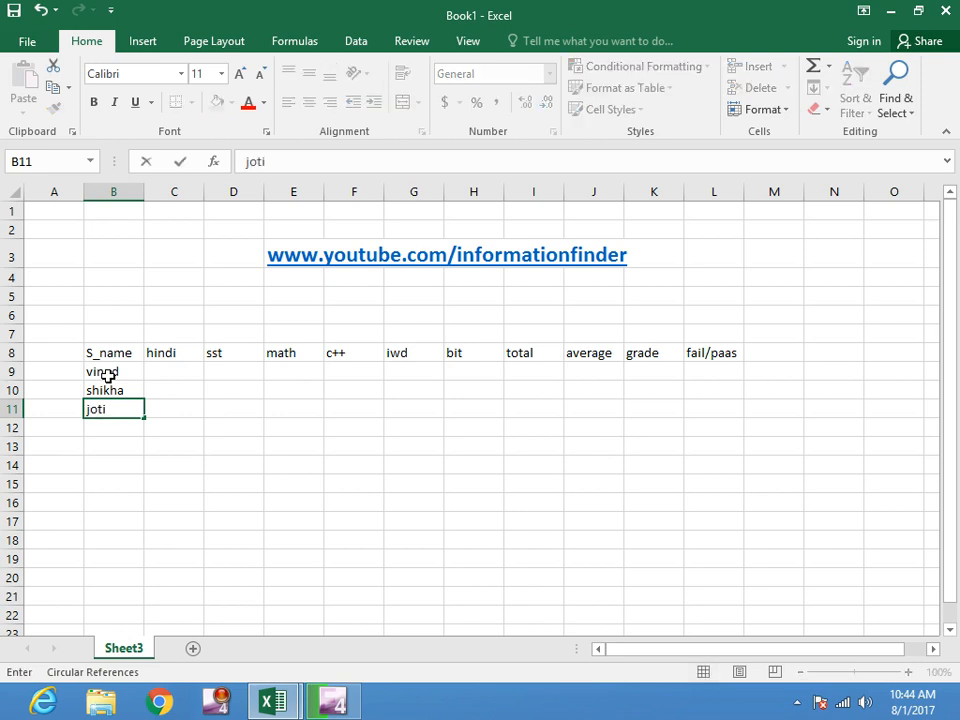
key("BackSpace")
key("BackSpace")
type("yot")
type("i")
key("BackSpace")
key("BackSpace")
key("BackSpace")
type("ti")
key("Up")
Enter the first student's marks 45, 56, 67, 78, 89 and 89 in cells C9 to H9.
key("Up")
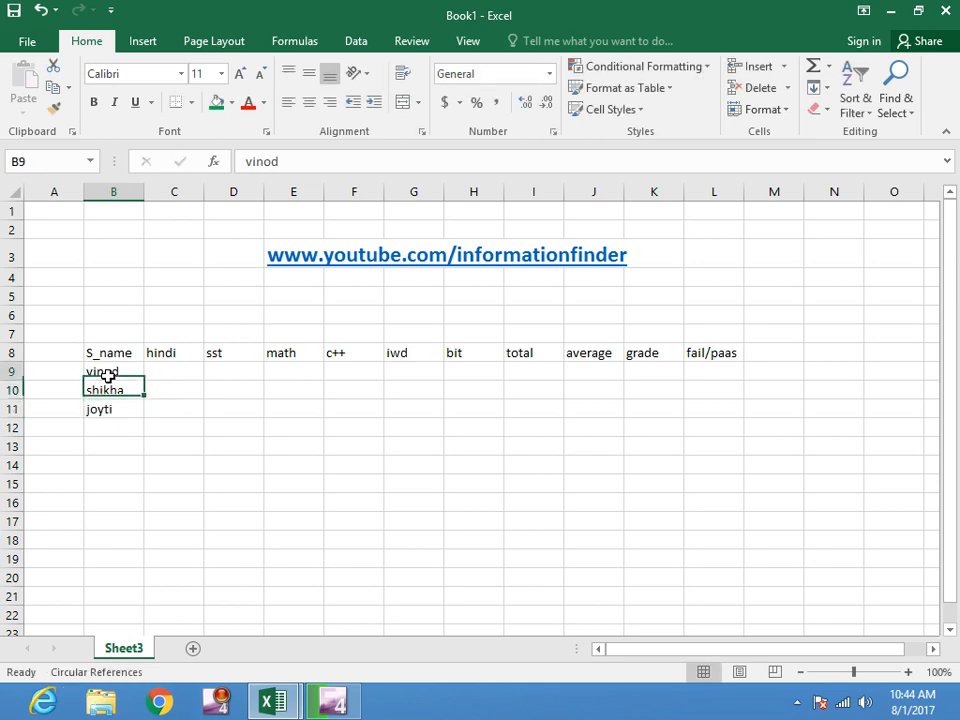
key("Right")
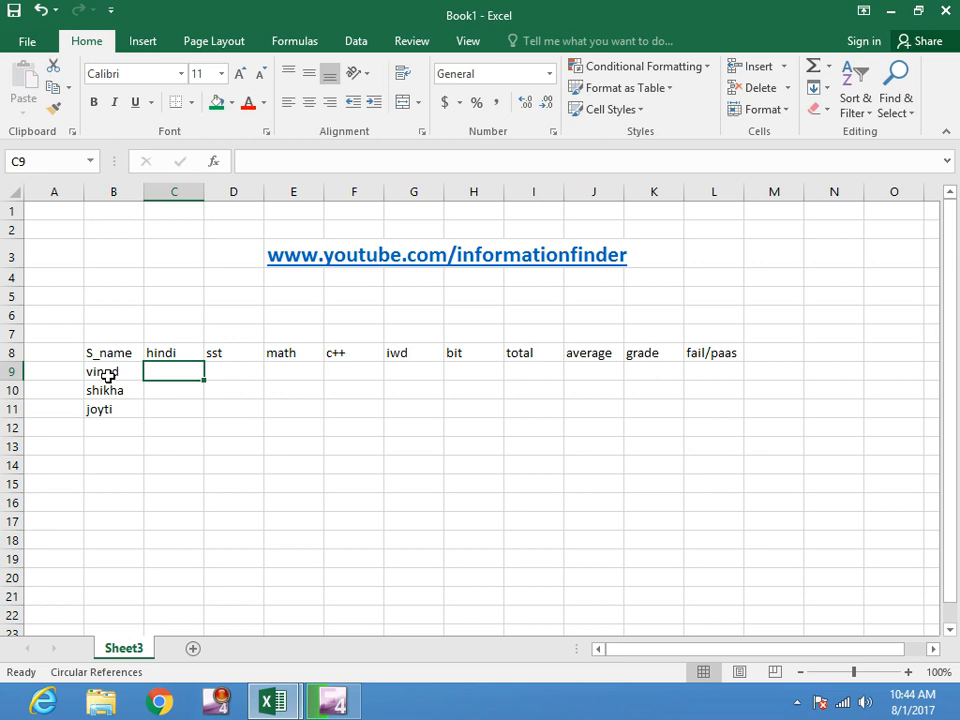
type("45")
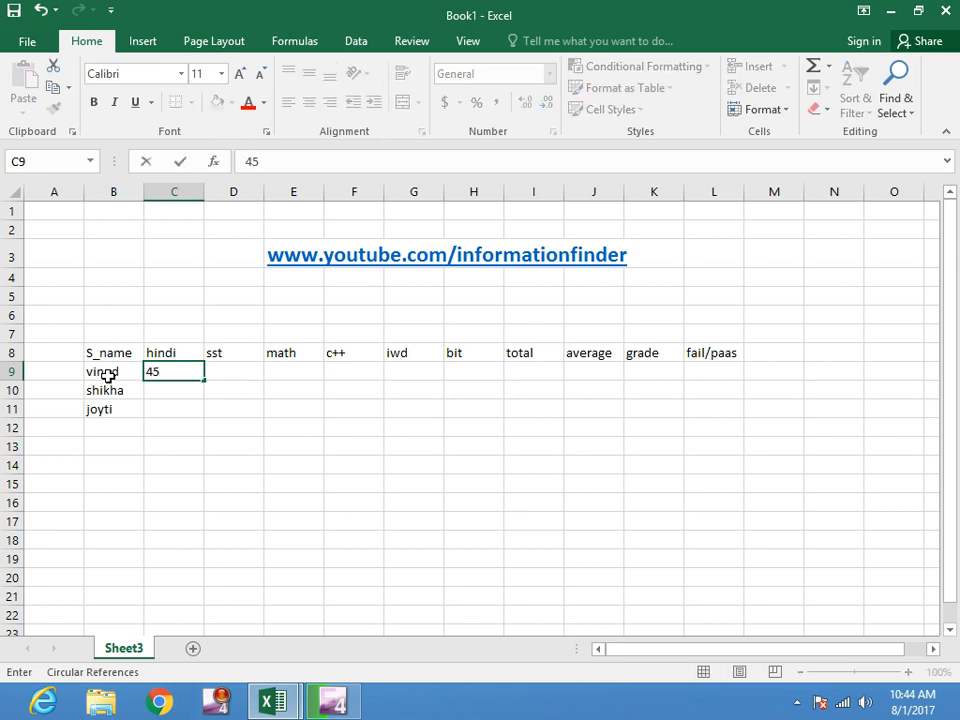
key("Right")
type("56")
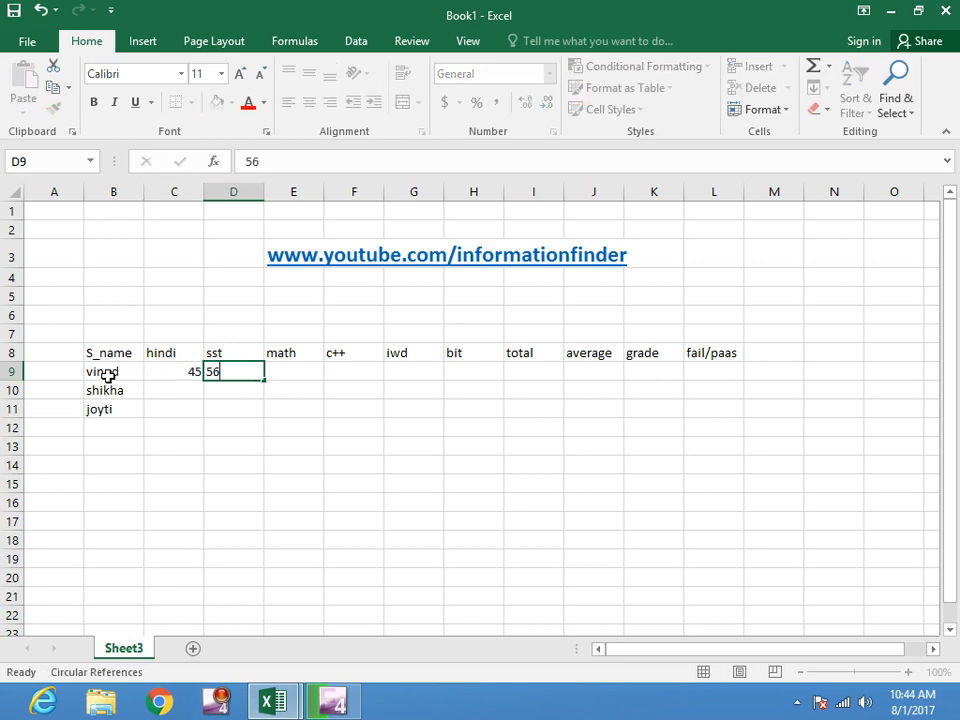
key("Right")
type("67")
key("Right")
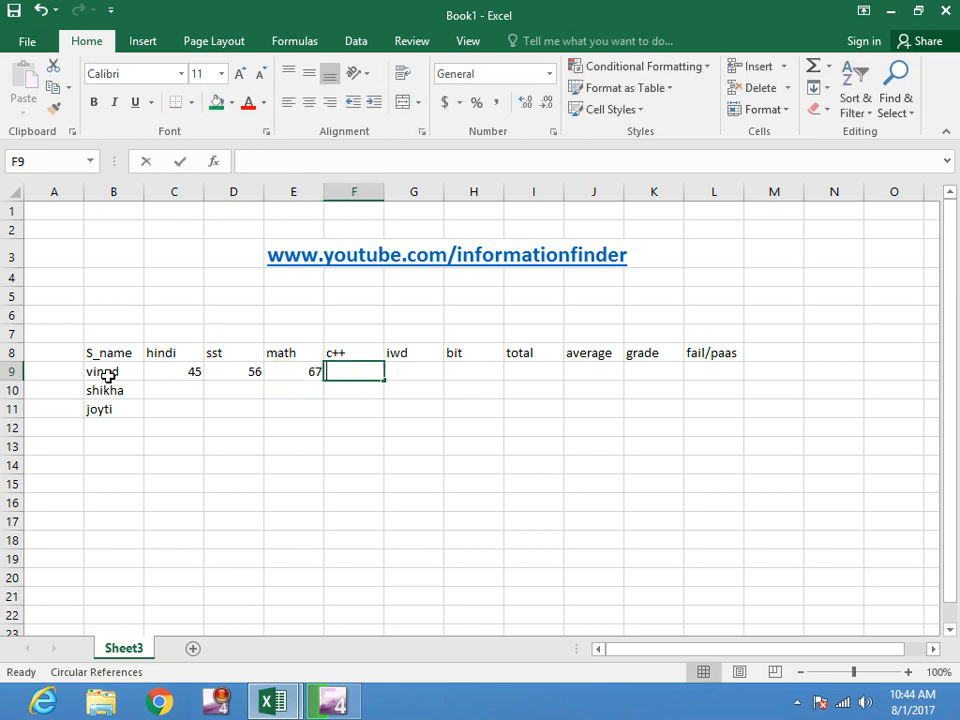
type("78")
key("Right")
type("89")
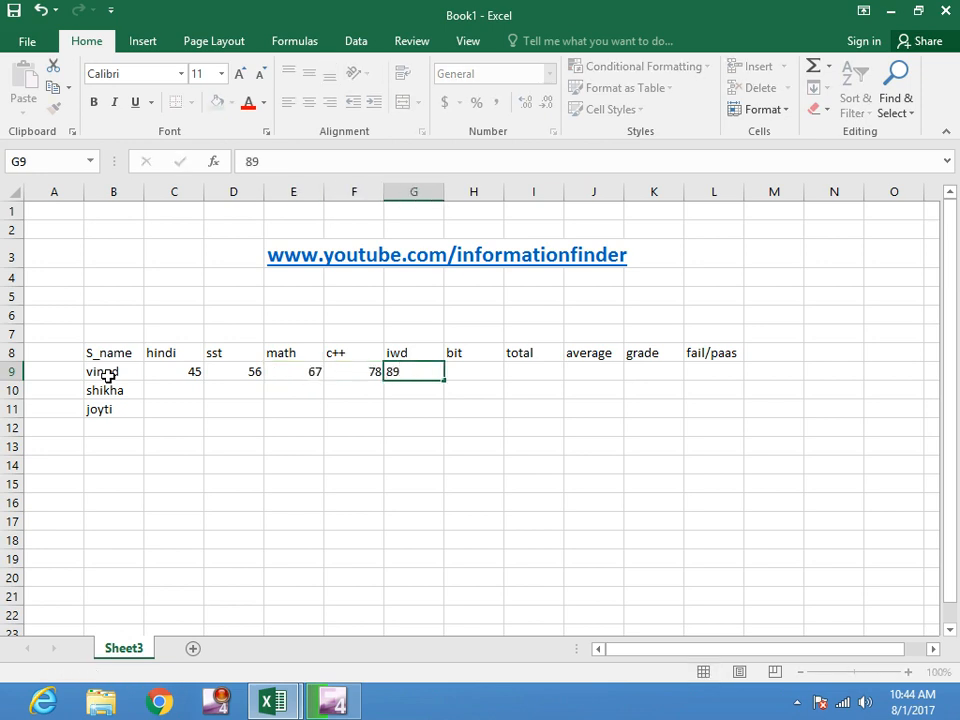
key("Right")
type("89")
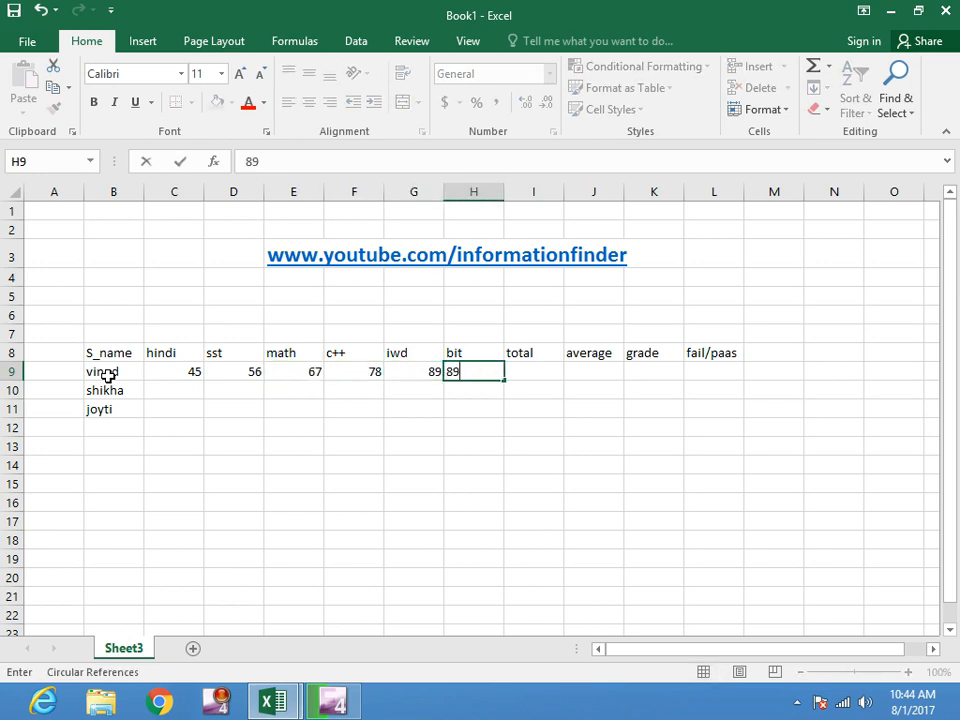
Clear the contents of the marks area from C9 to H11.
key("shift+Left")
key("shift+Left")
key("shift+Left")
key("shift+Left")
key("shift+Left")
key("shift+Left")
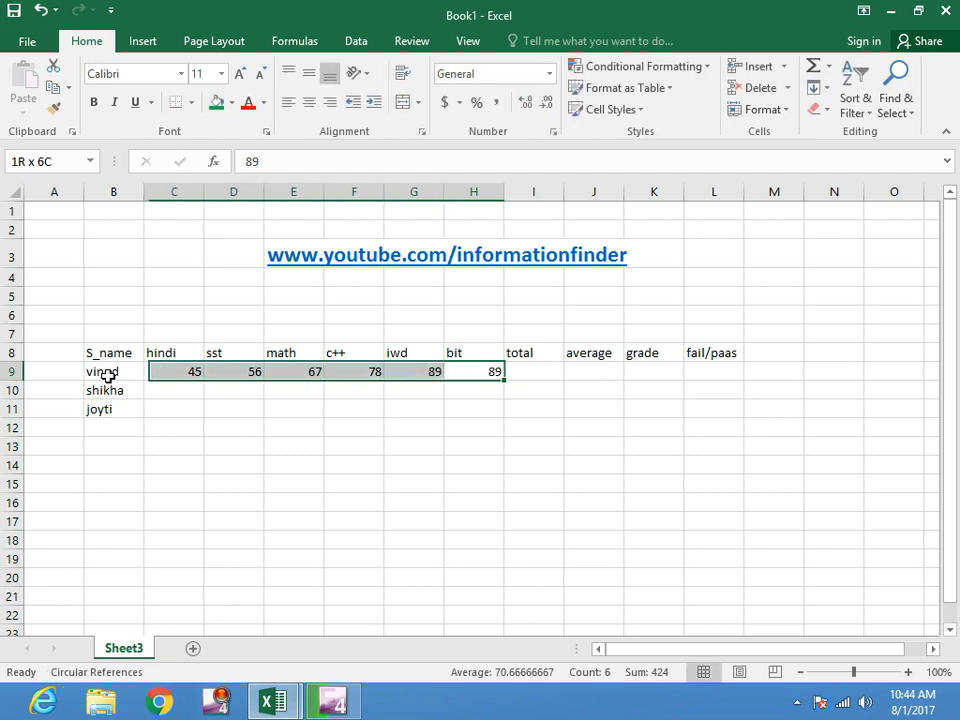
key("shift+Down")
key("shift+Down")
key("shift+Right")
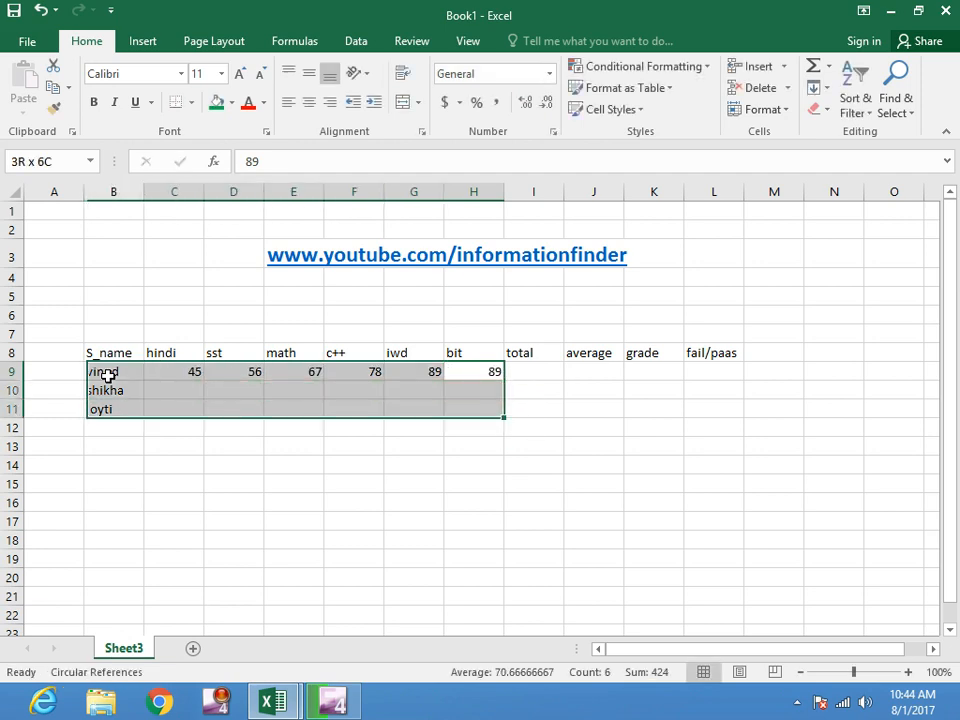
key("Delete")
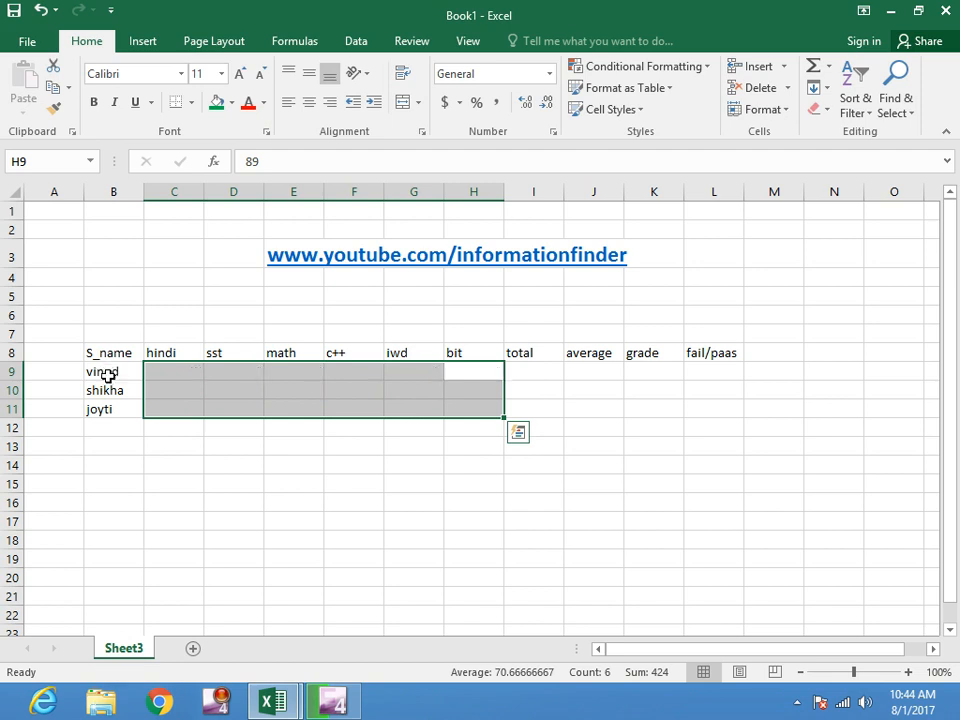
Enter =RANDBETWEEN(45,99) in cell C9 and fill the formula across the marks range C9 to H11.
key("Left")
key("Left")
key("Left")
key("Left")
key("Left")
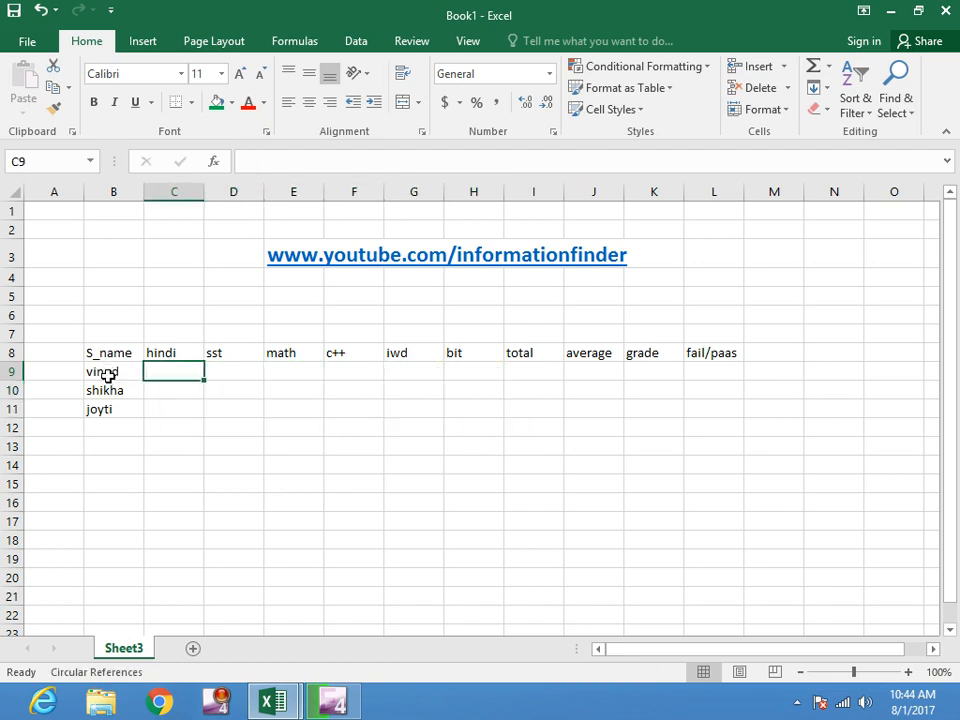
type("=rnd")
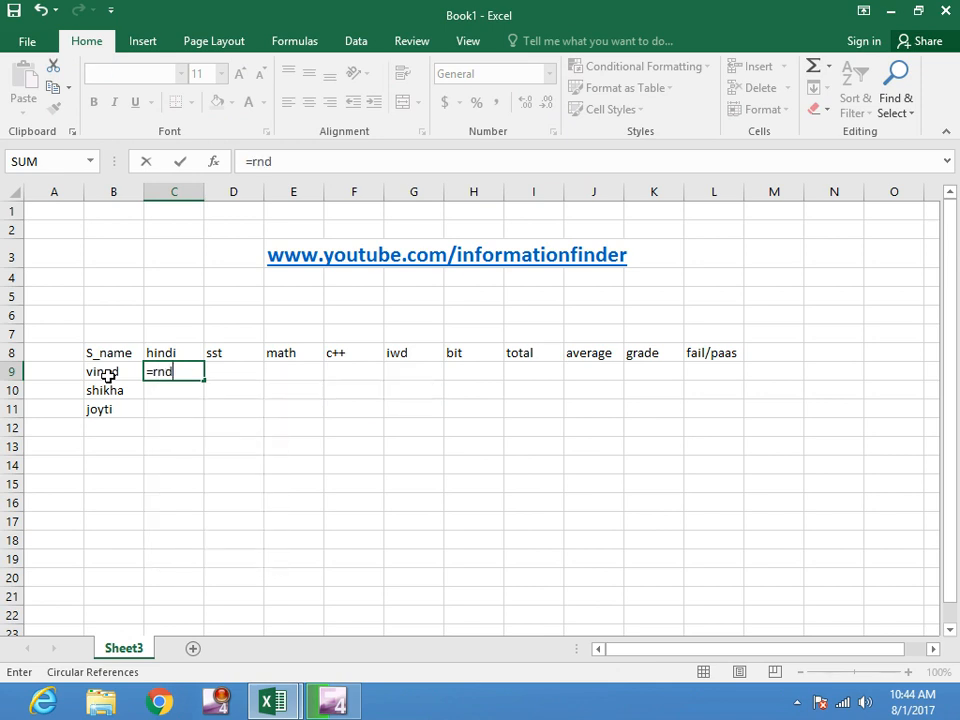
key("BackSpace")
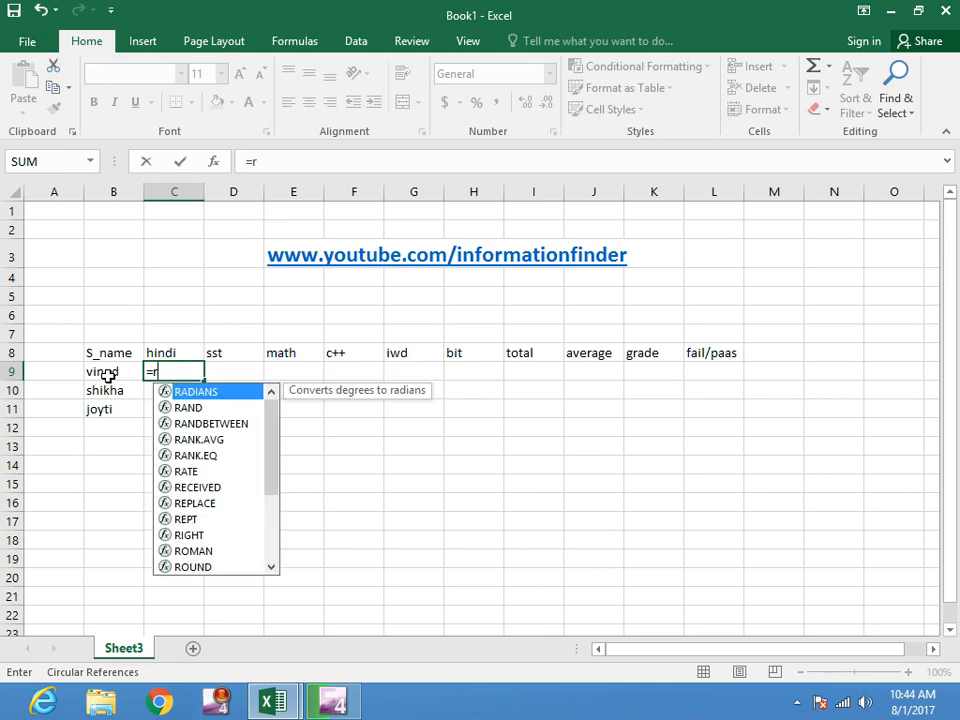
type("and")
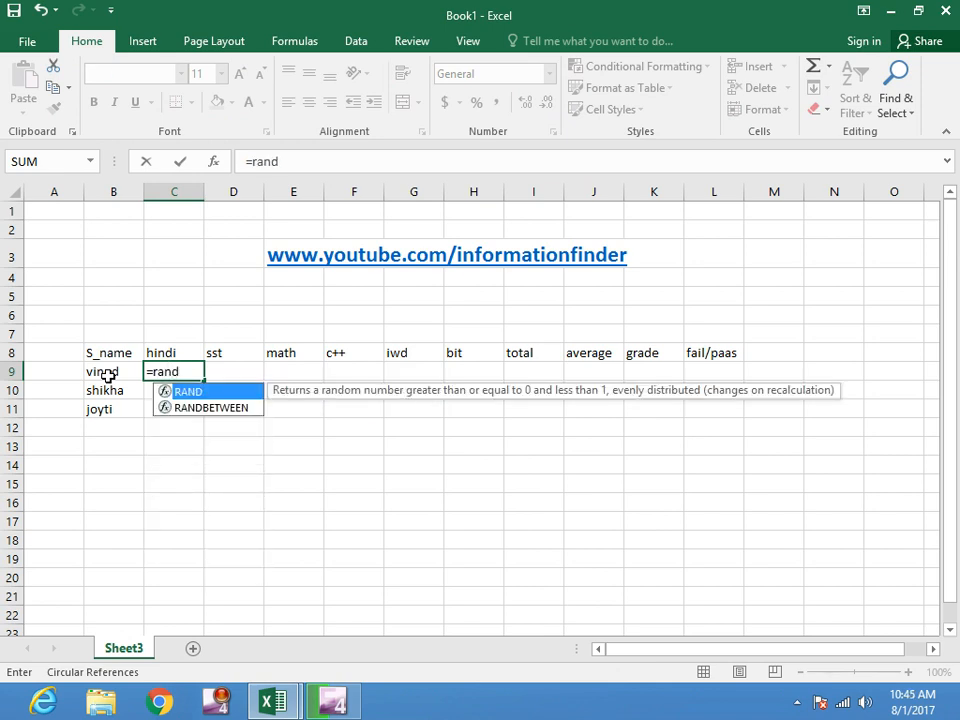
key("Down")
key("Tab")
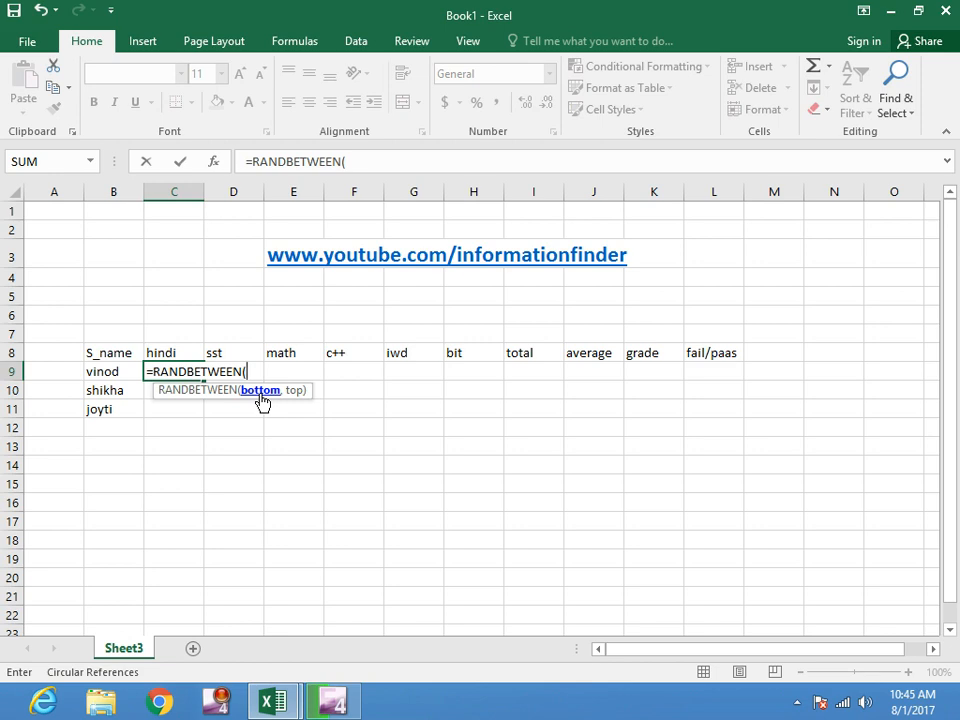
type("45,")
type("99)")
key("Return")
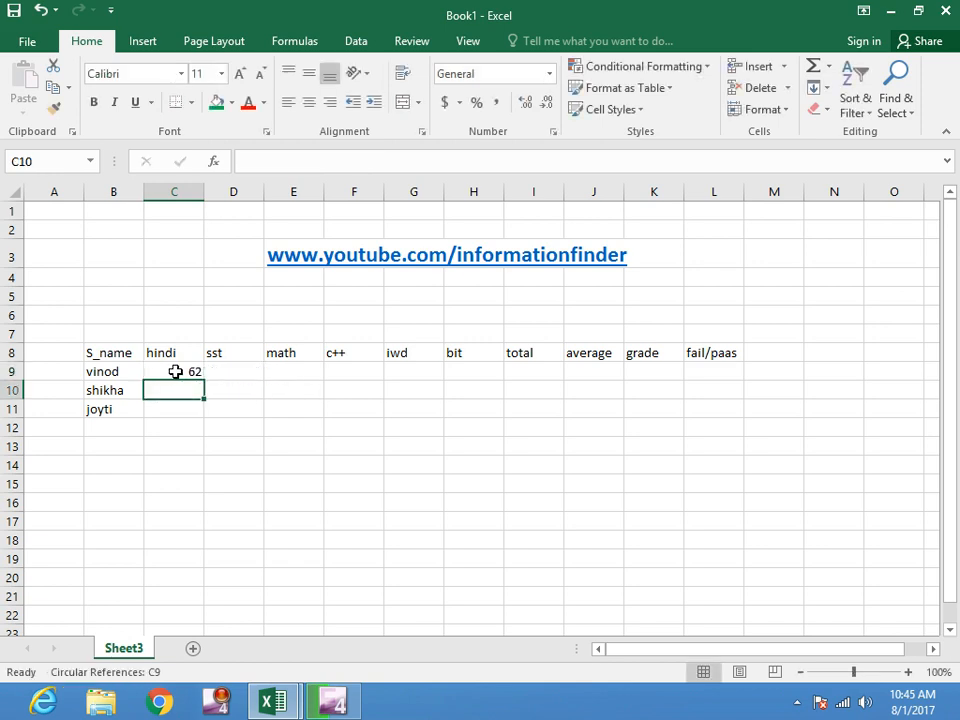
left_click(175, 371)
left_click_drag(200, 380, 501, 418)
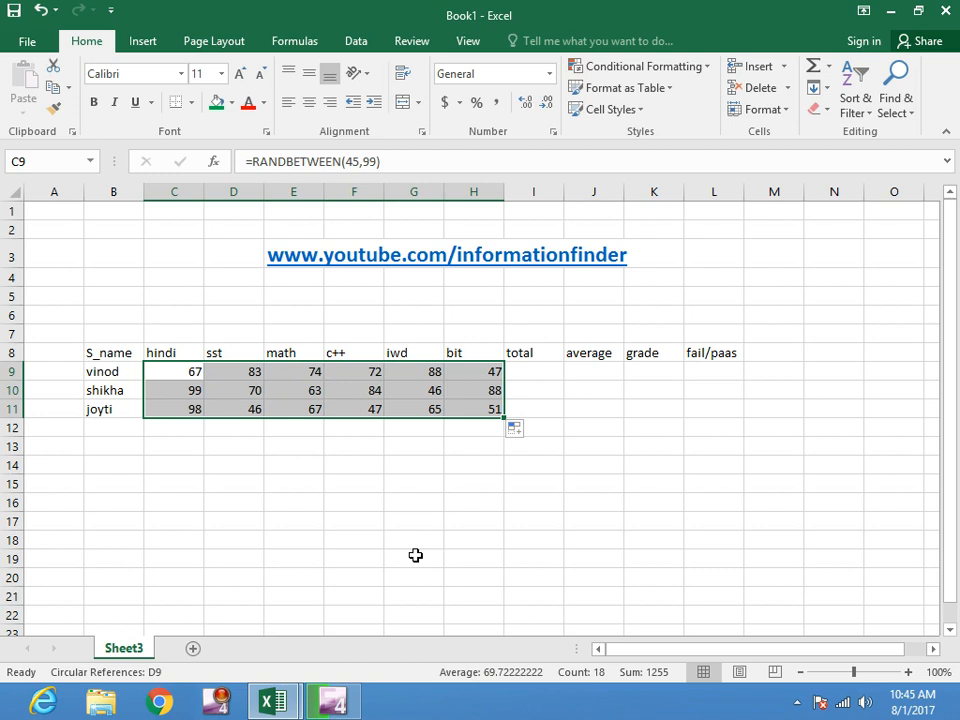
Enter the test value 45 in cell E15 to trigger a recalculation of the random marks.
left_click(294, 479)
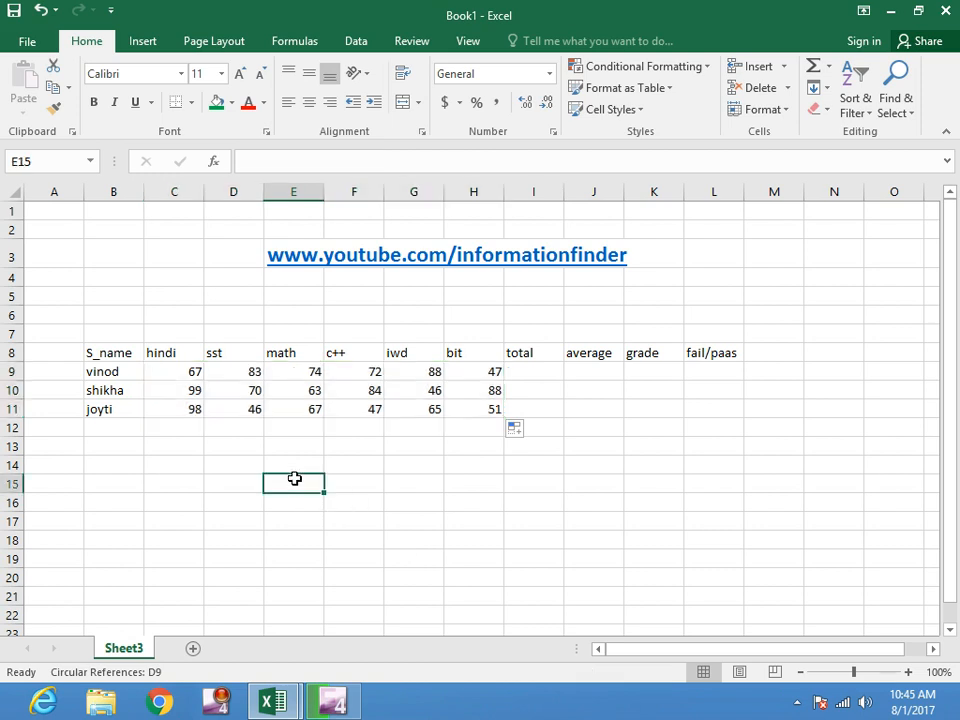
type("45")
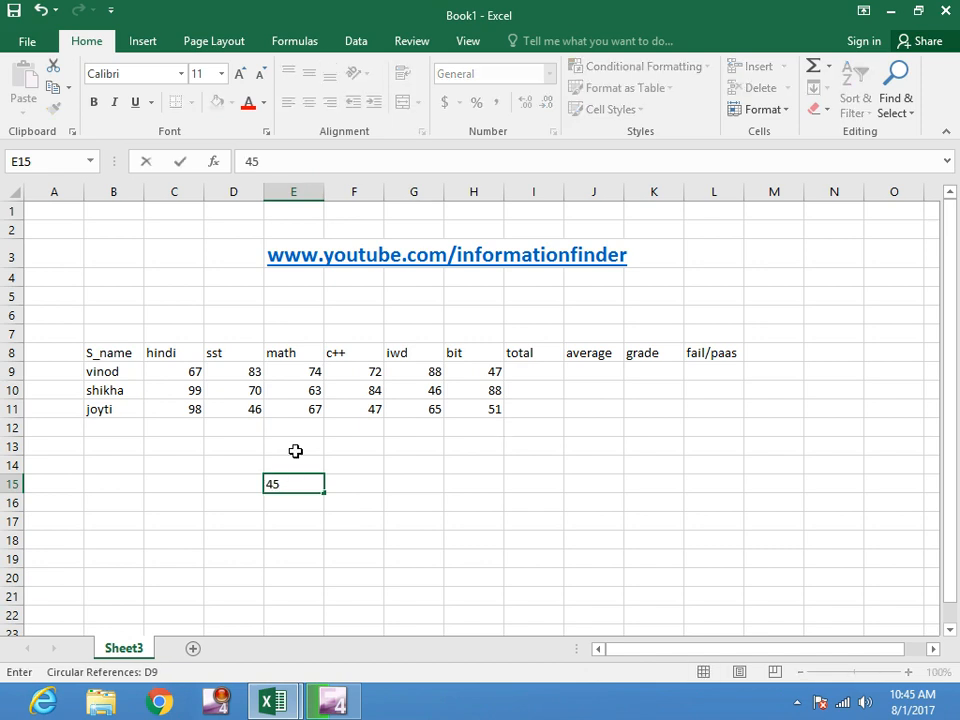
left_click(390, 485)
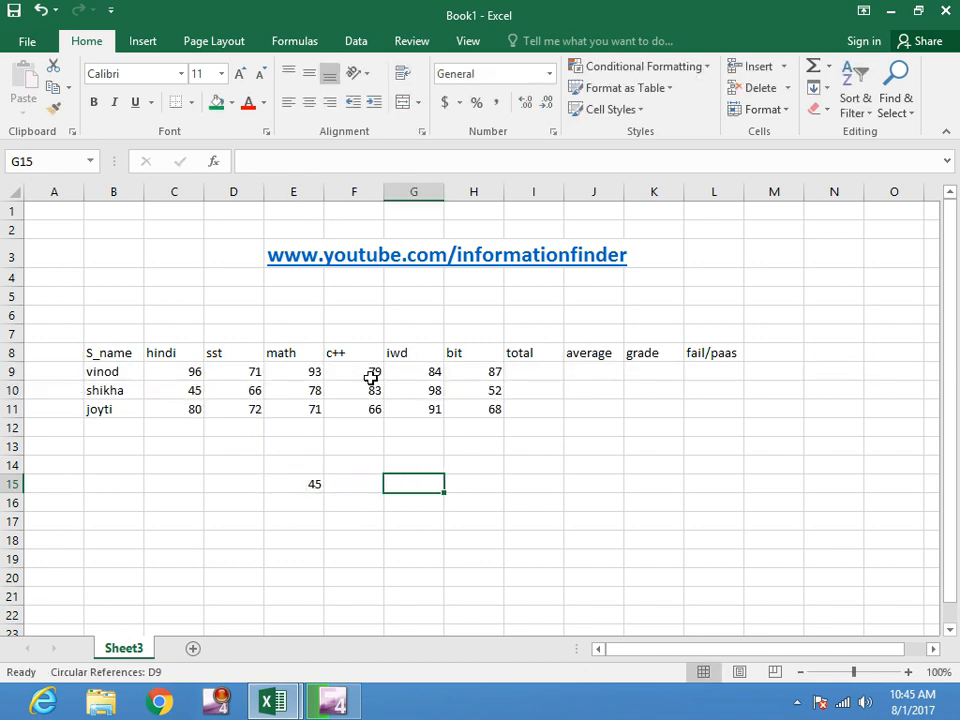
Copy the random marks in cells C9 to H11.
left_click(191, 375)
left_click_drag(189, 383, 489, 404)
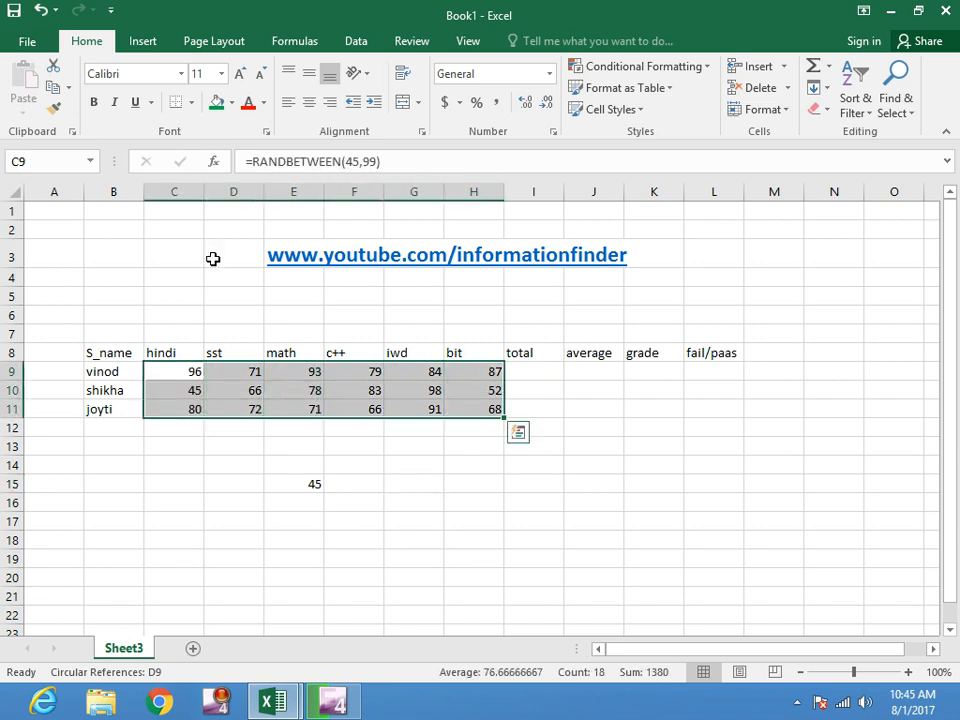
left_click(53, 89)
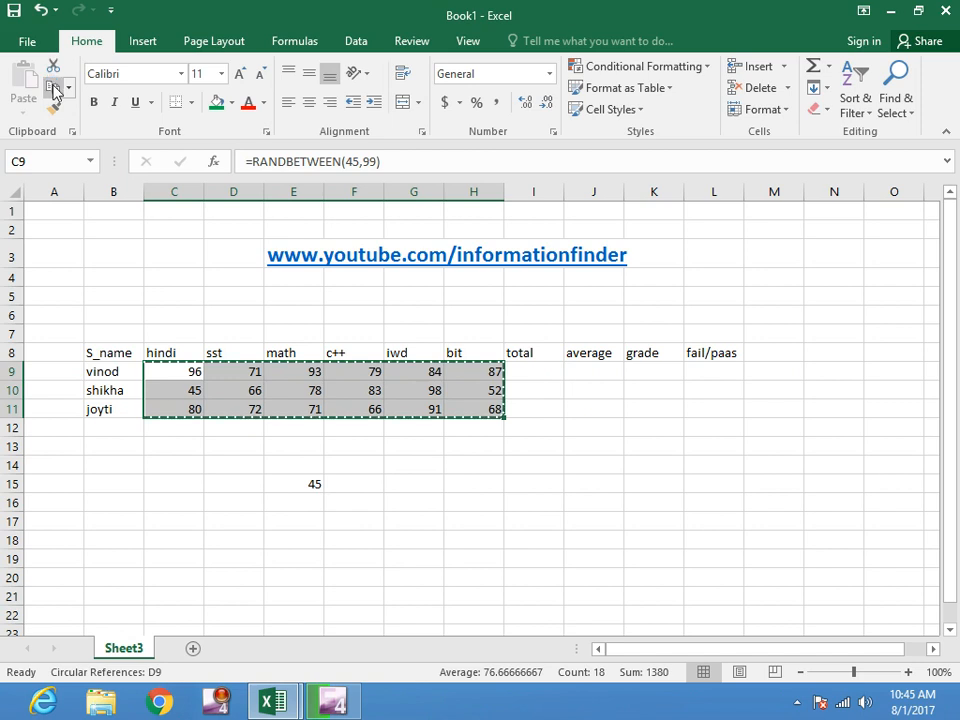
Try to paste the copied marks over the same range with Keep Source Formatting.
left_click(25, 117)
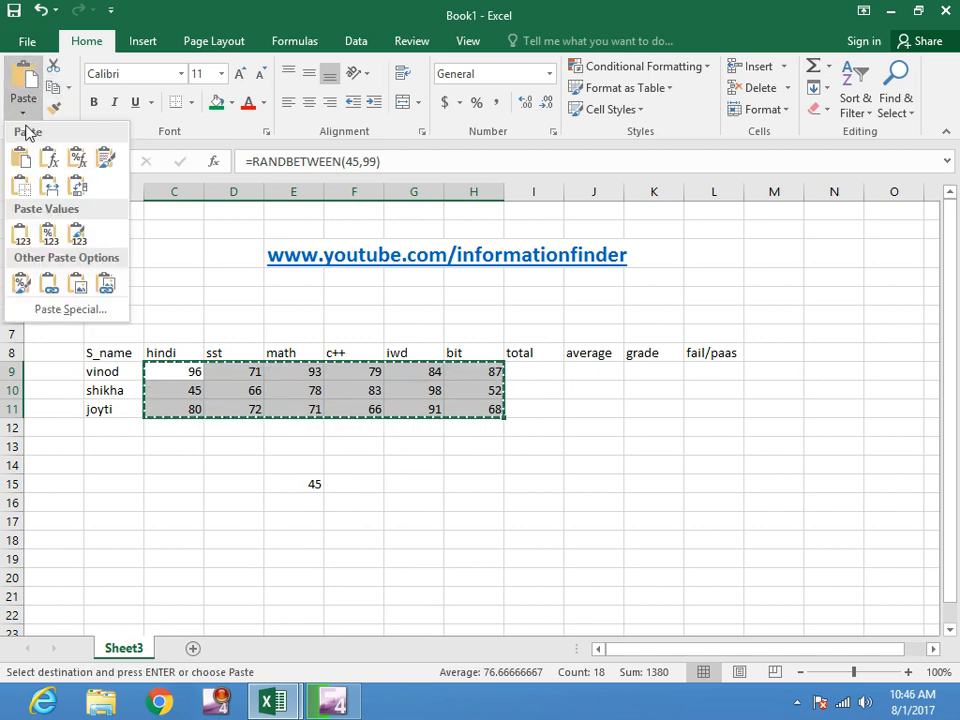
left_click(103, 163)
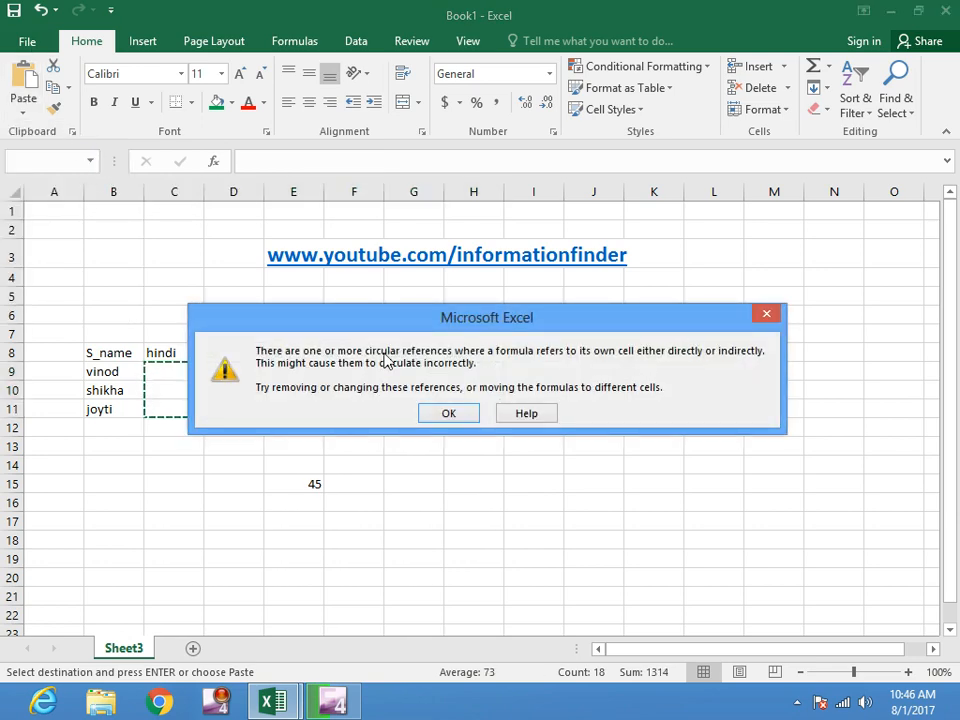
left_click(766, 313)
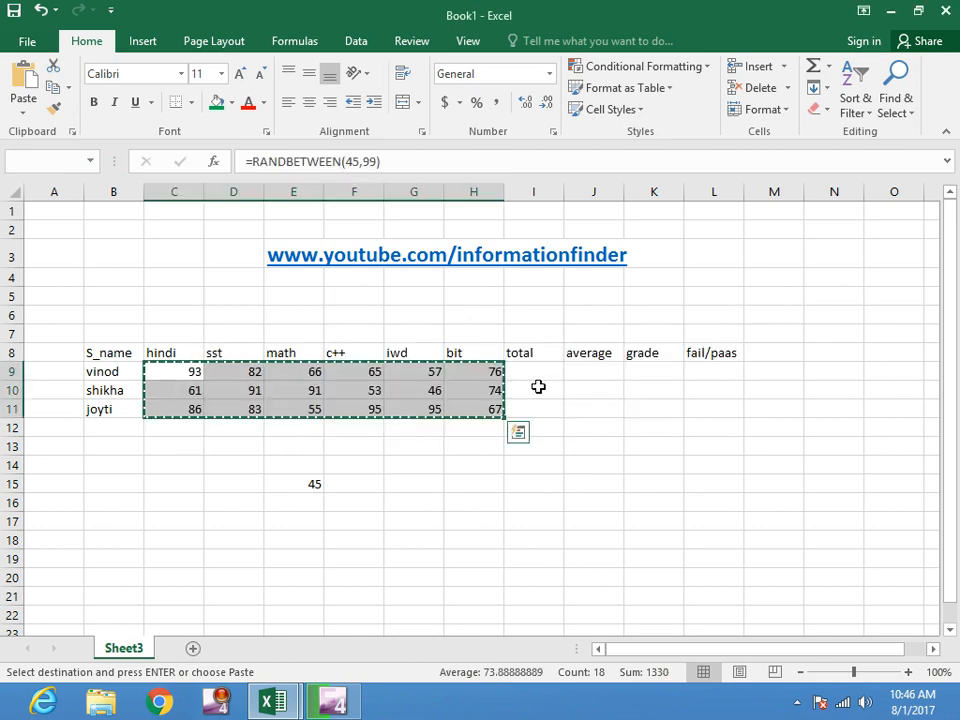
Paste the copied marks over C9 to H11 as values only and end copy mode.
left_click(26, 116)
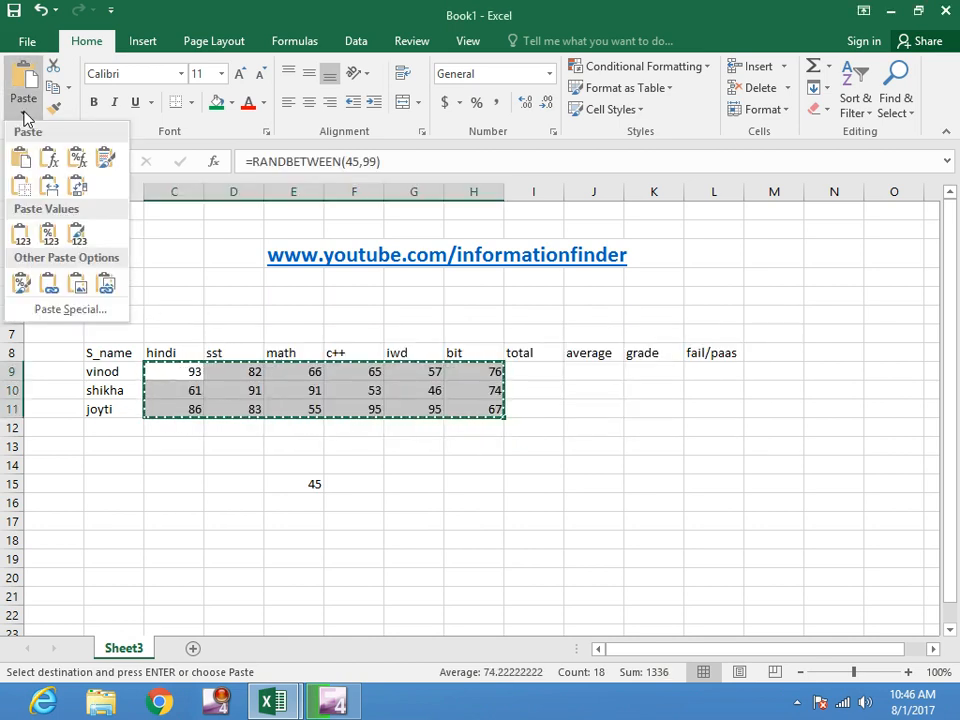
left_click(22, 240)
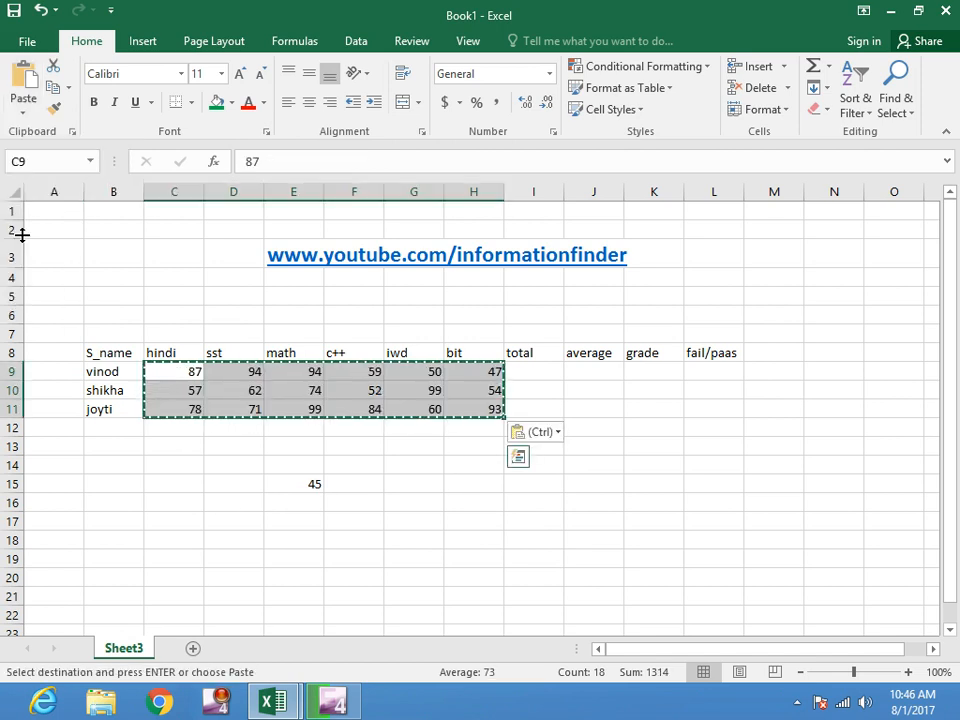
left_click(270, 500)
key("Escape")
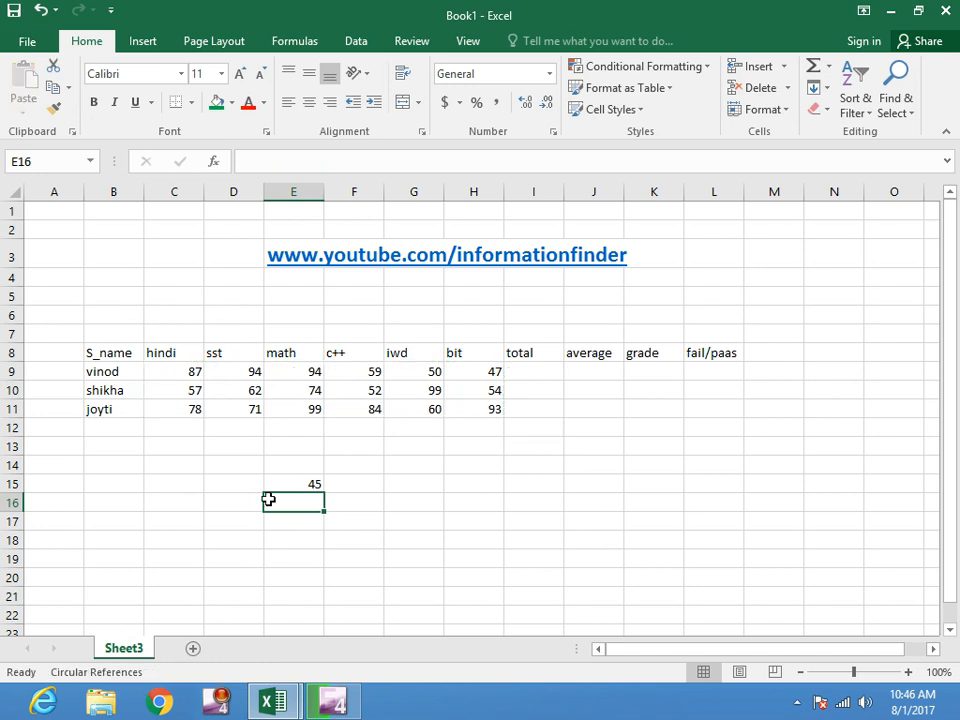
Enter the test value 56 in cell D15 to check that the pasted marks stay fixed.
left_click(216, 486)
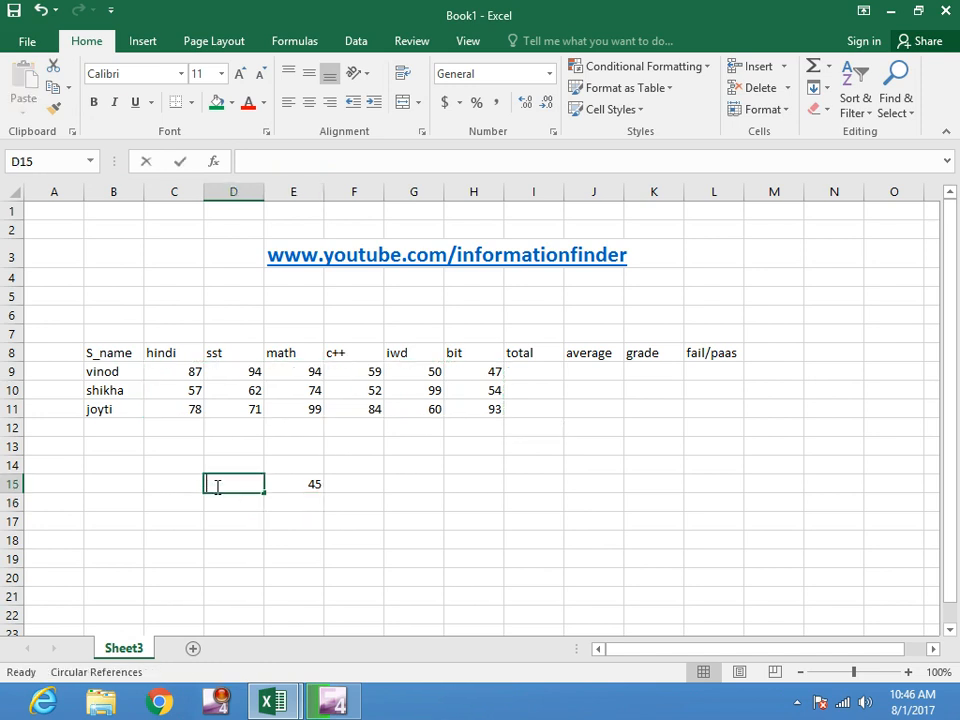
type("56")
left_click(283, 526)
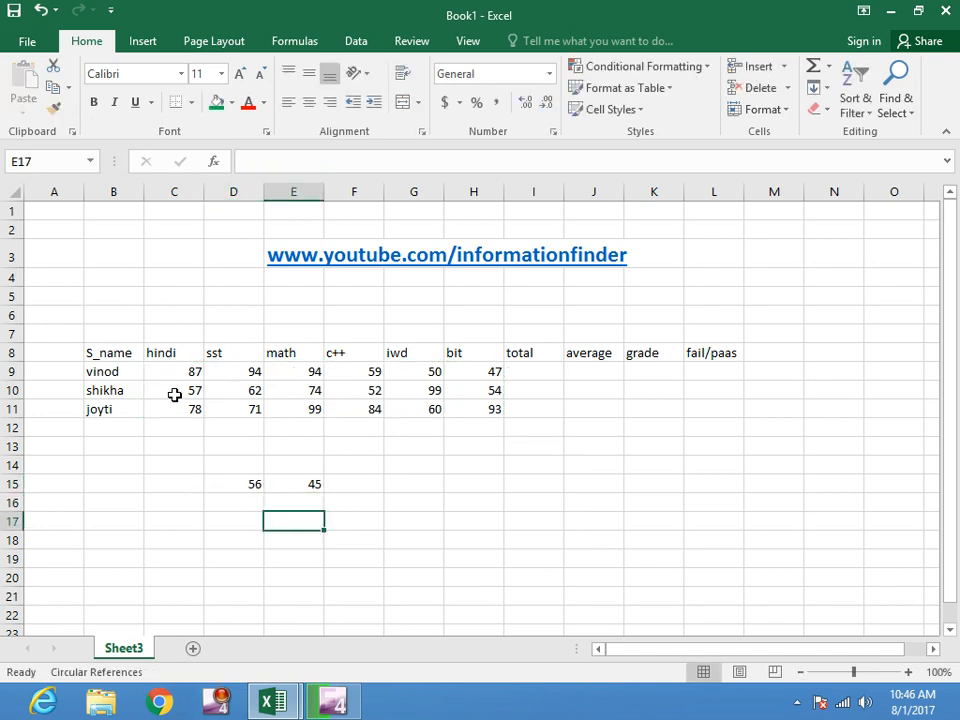
Clear the test values from cells D15 to F15.
left_click_drag(238, 485, 341, 492)
key("Delete")
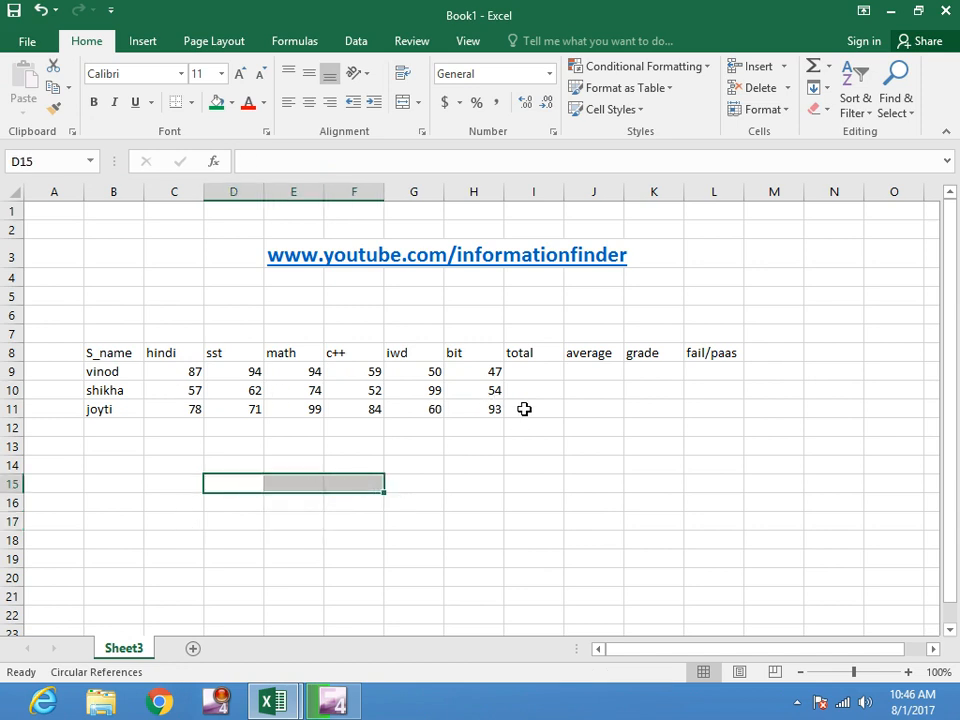
Enter the formula =SUM(C9:H9) in cell I9 to total the first student's marks.
left_click(525, 376)
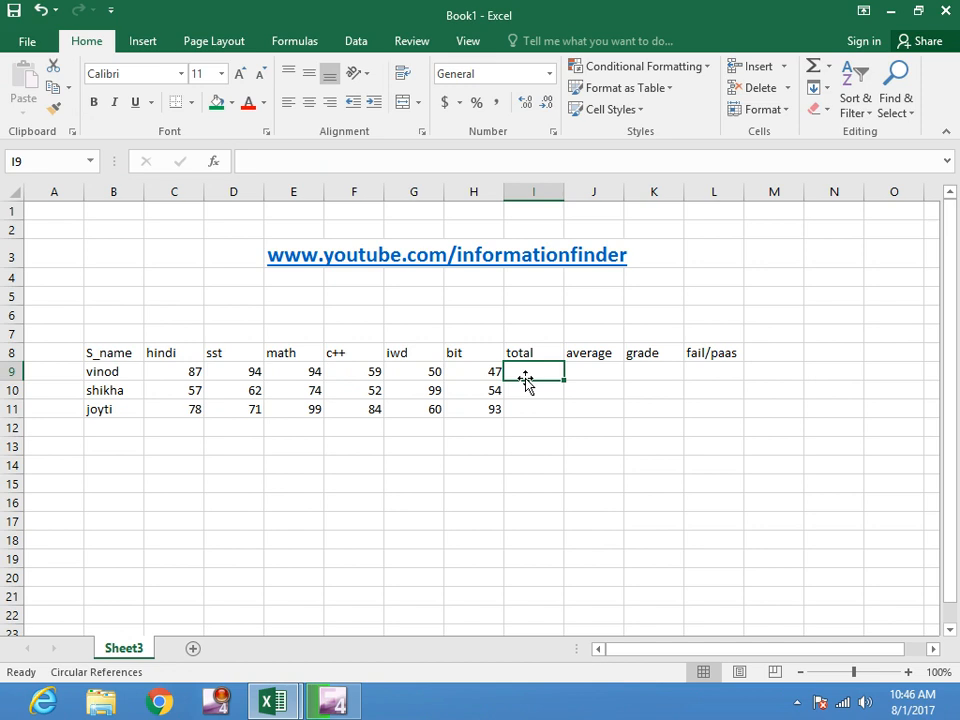
type("=")
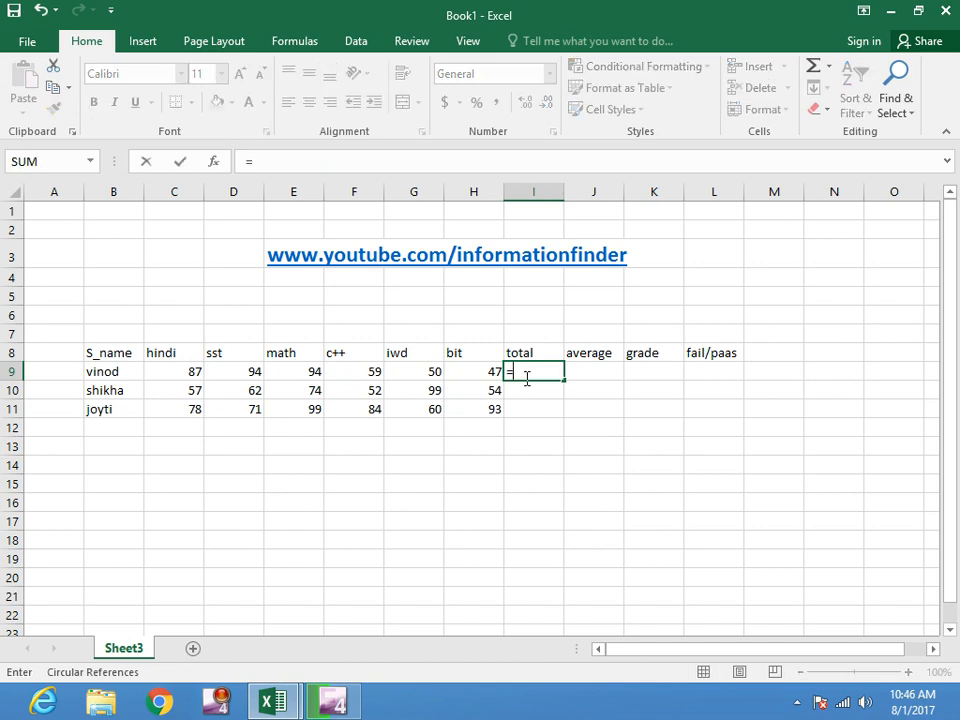
type("sum")
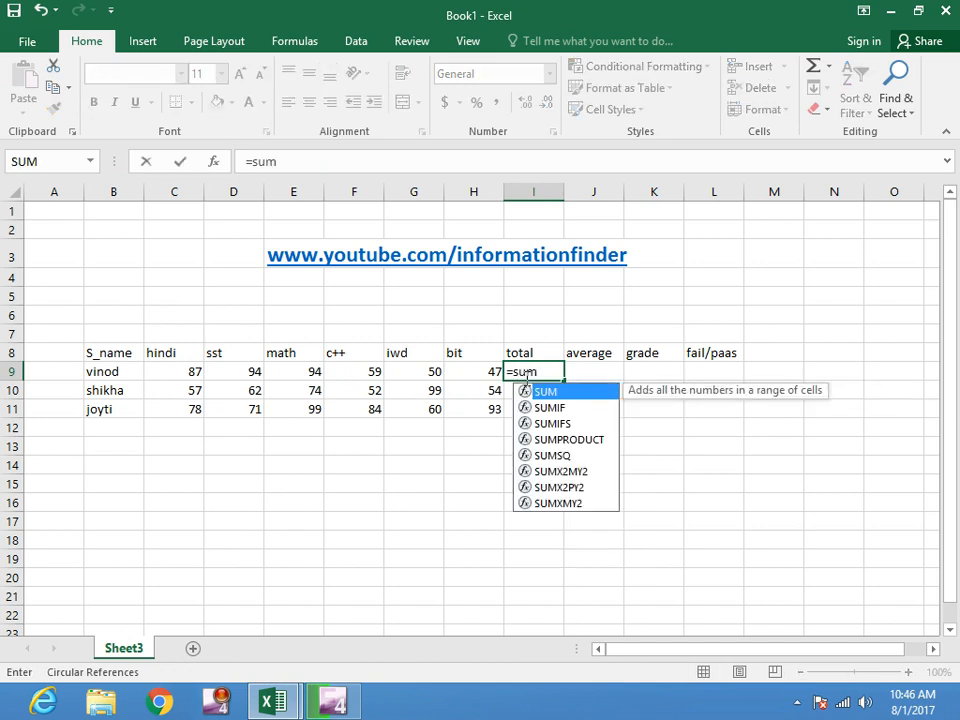
type("(")
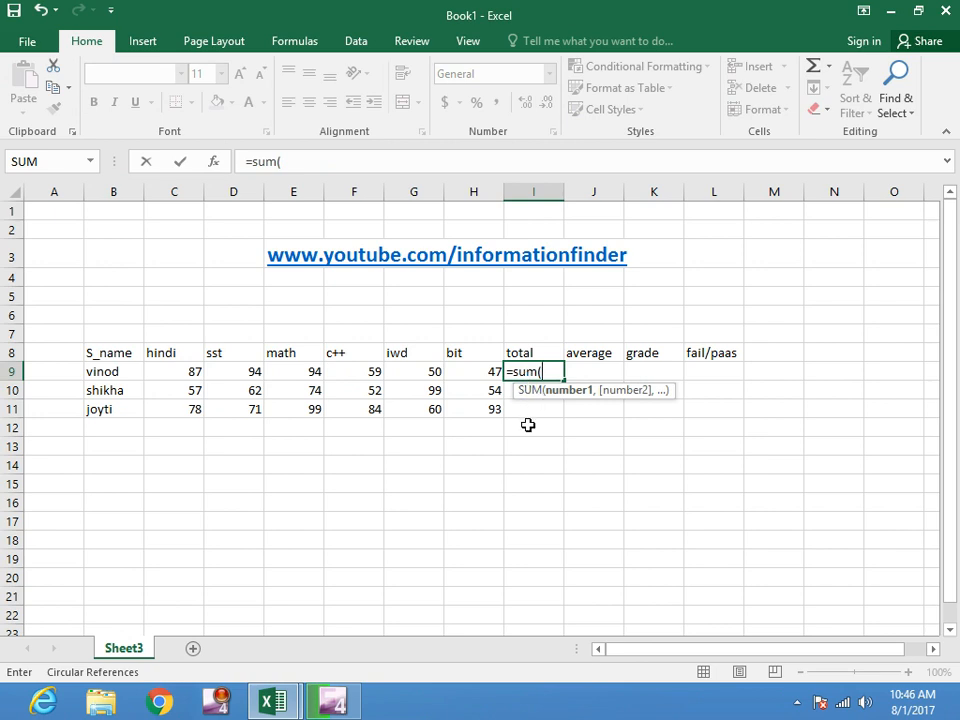
left_click(180, 373)
left_click_drag(180, 373, 456, 372)
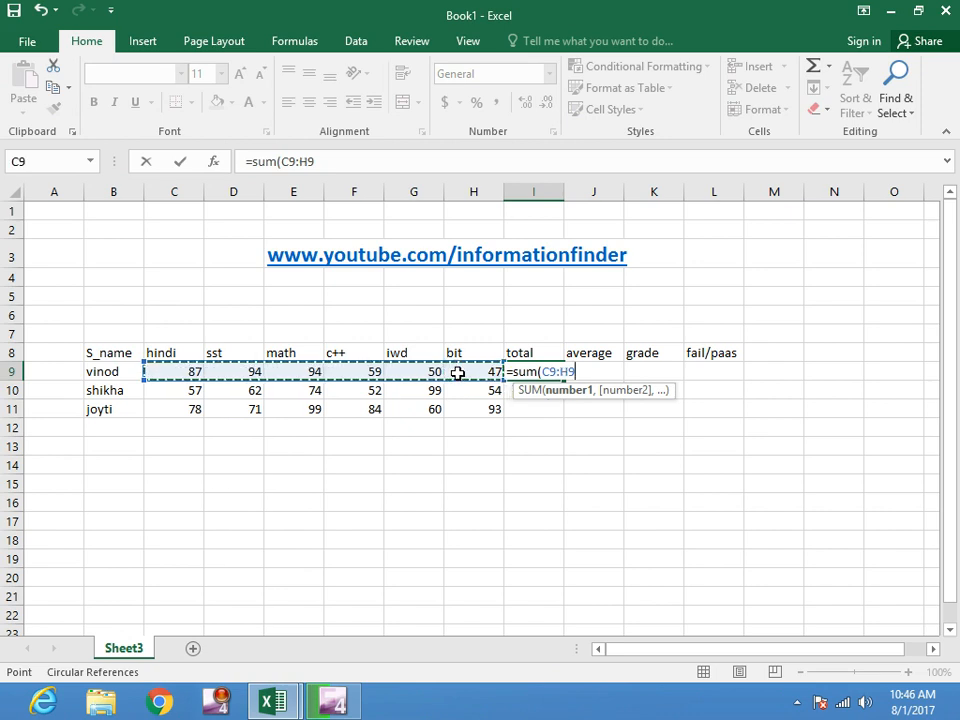
key("Return")
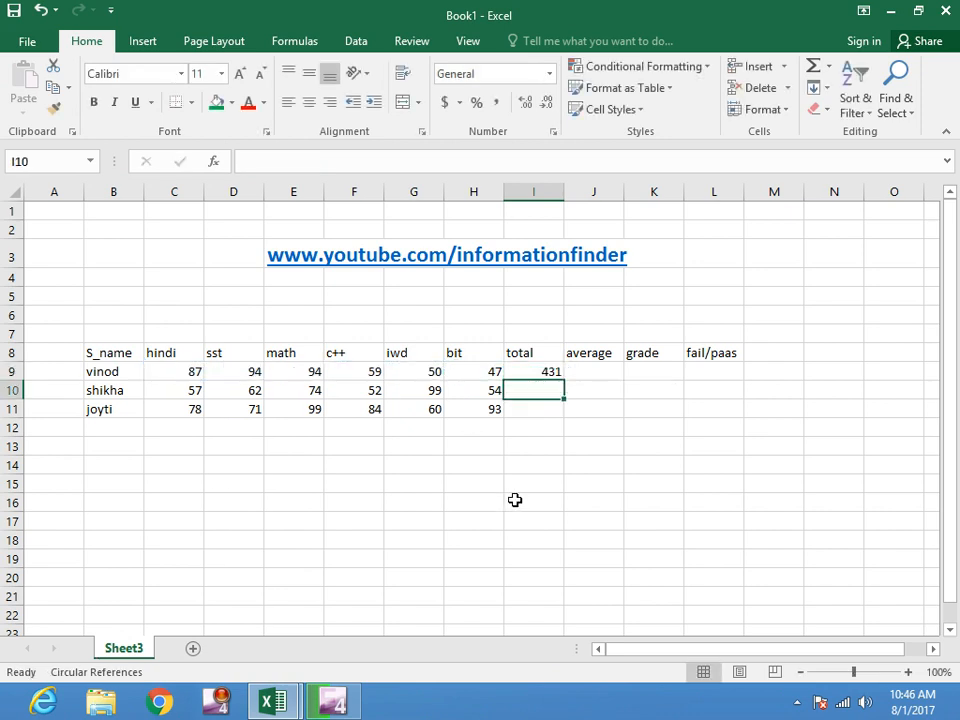
Fill the total formula from I9 down to I11 for the remaining students.
left_click(529, 370)
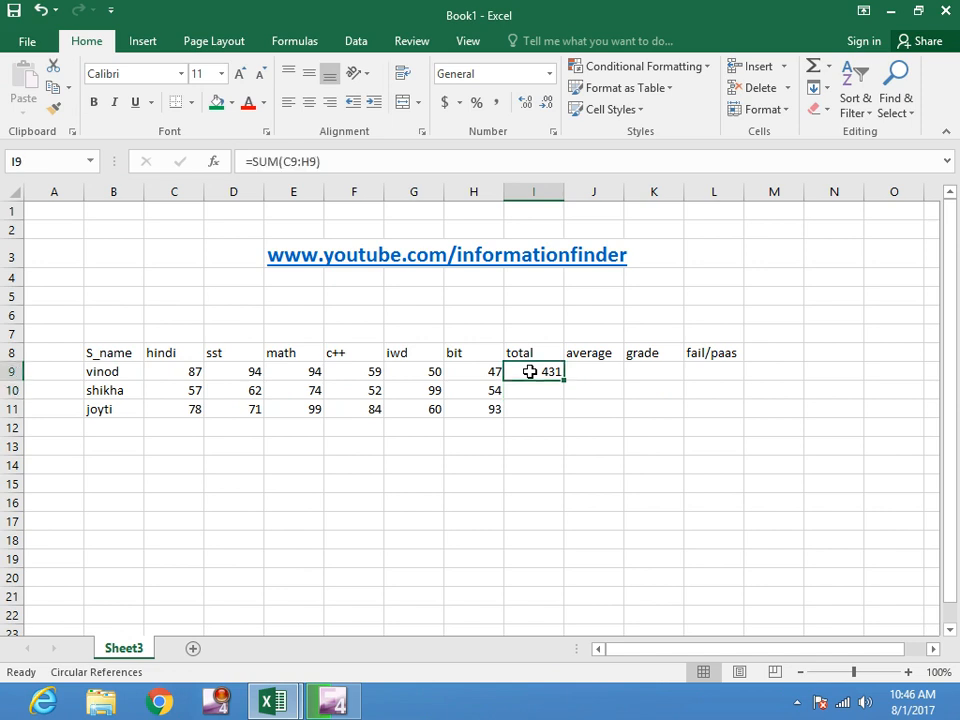
left_click_drag(532, 378, 531, 413)
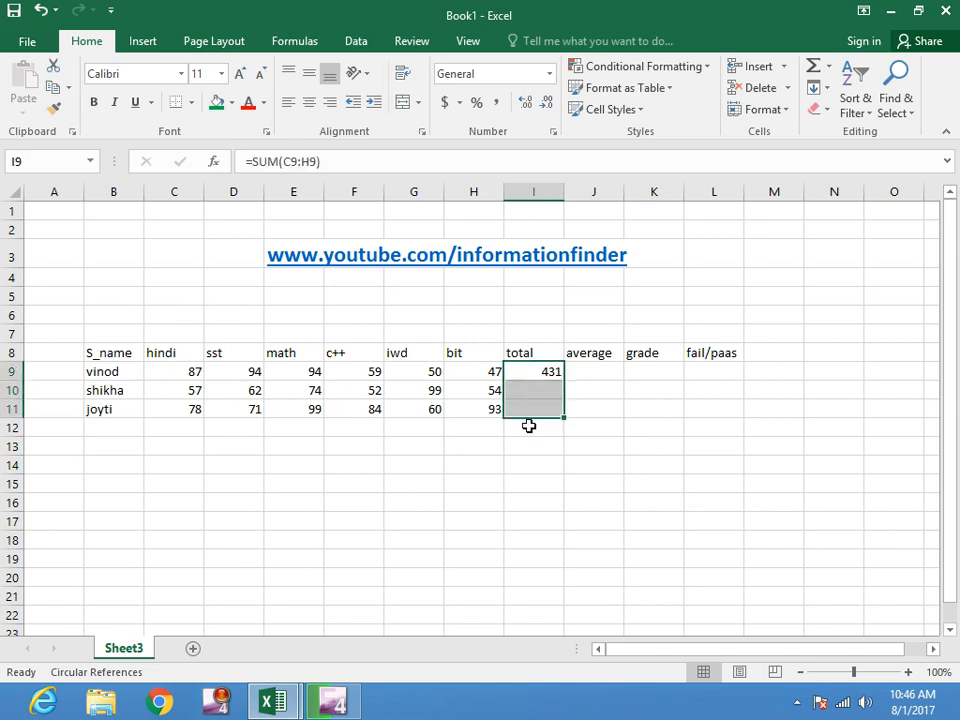
key("ctrl+d")
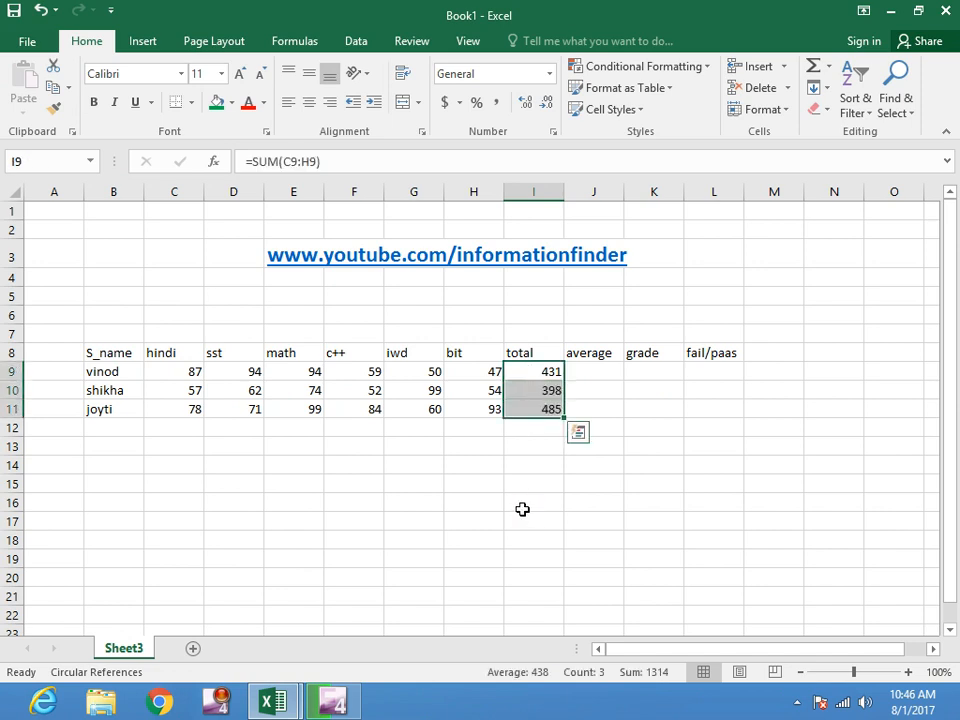
Enter the formula =AVERAGE(C9:H9) in cell J9 and fill it down to J11.
left_click(598, 373)
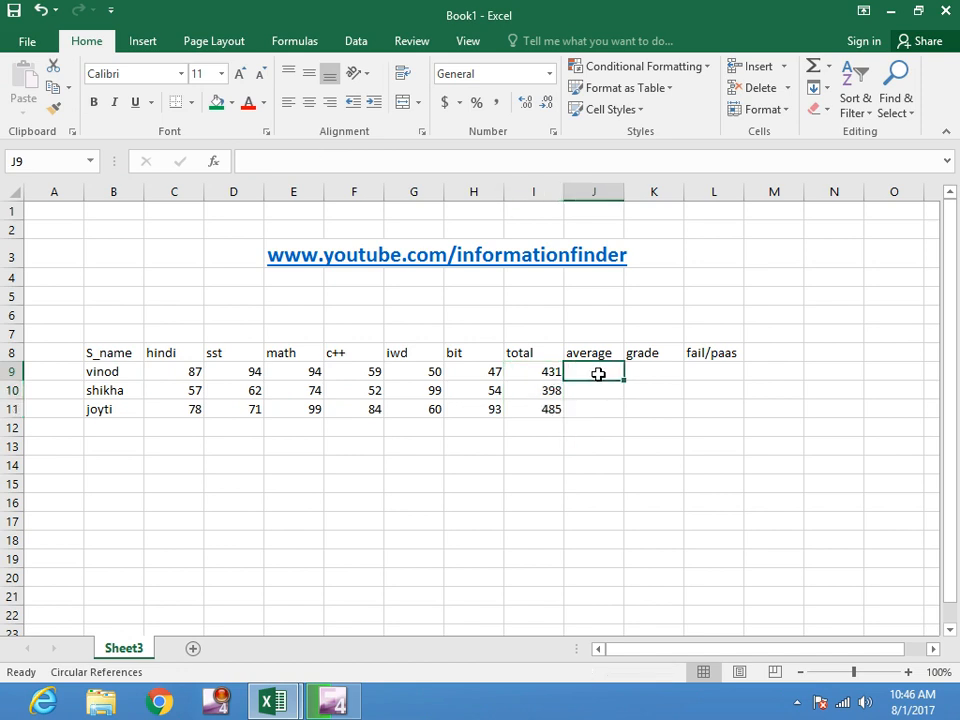
type("=a")
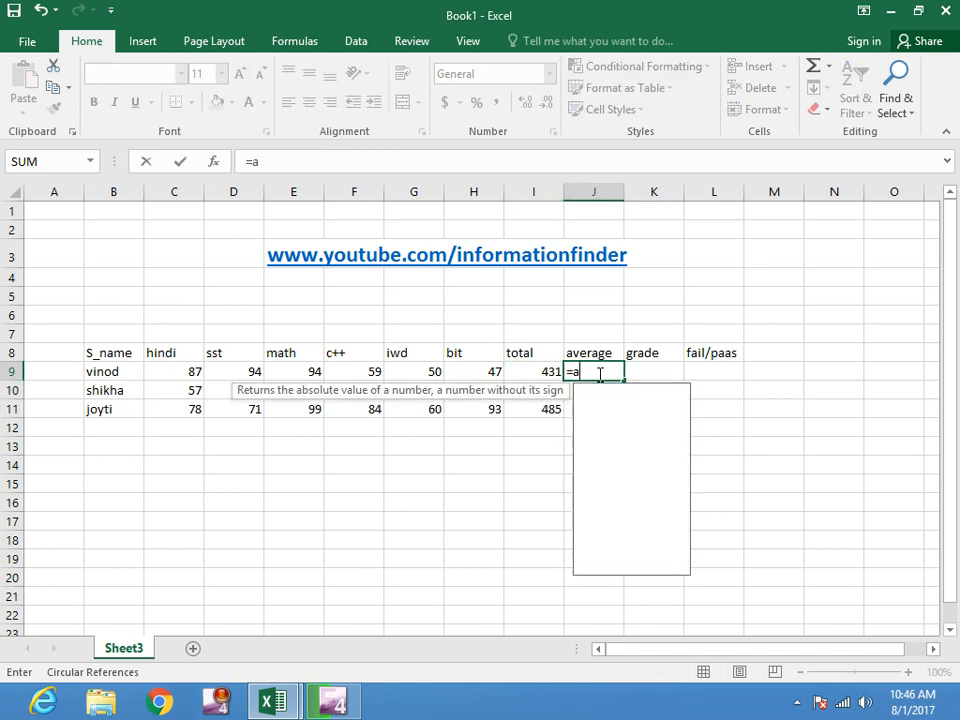
type("verage")
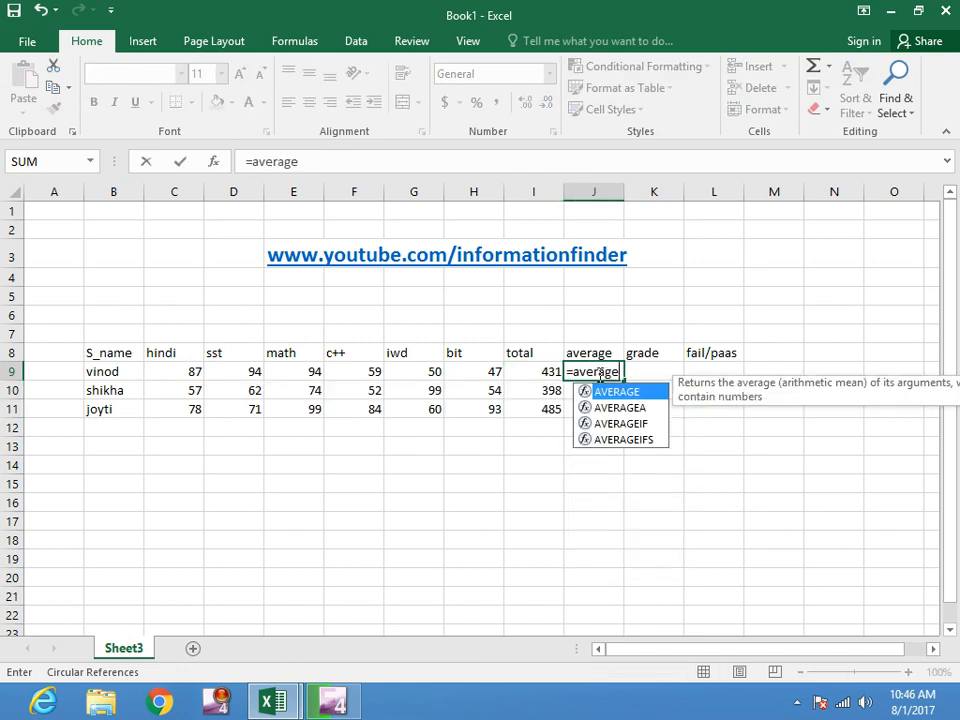
key("Tab")
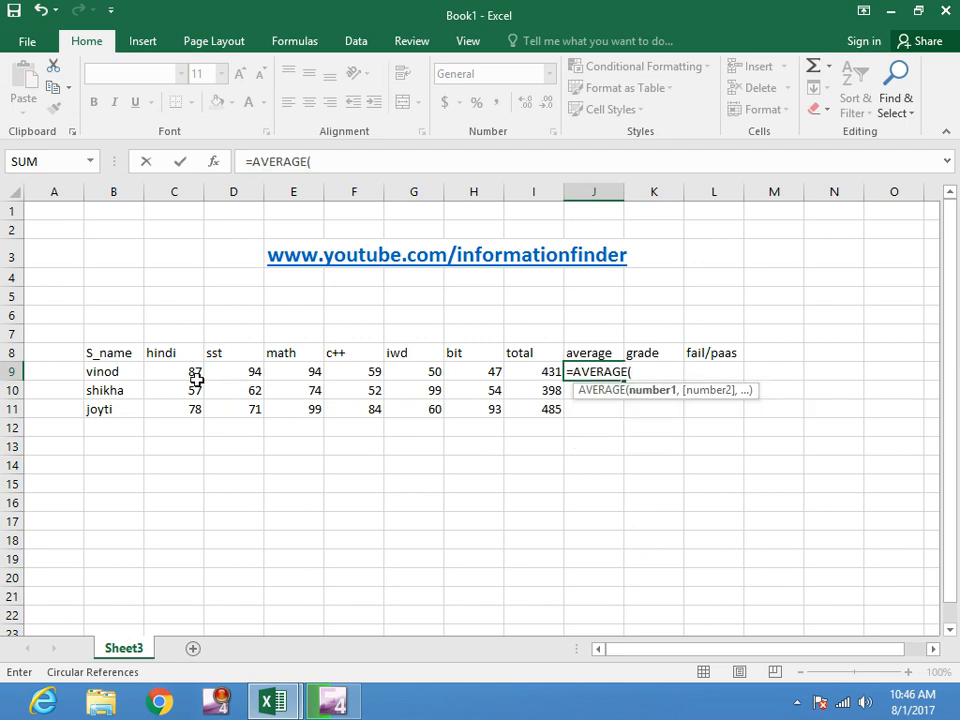
left_click_drag(171, 370, 463, 368)
key("Return")
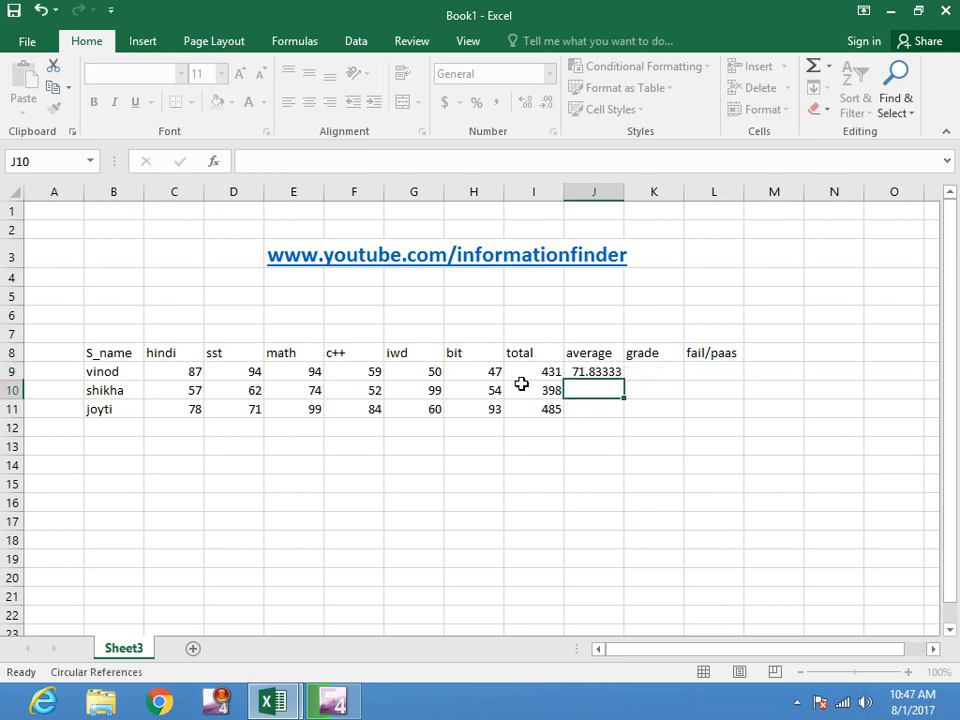
left_click_drag(595, 374, 595, 411)
key("ctrl+d")
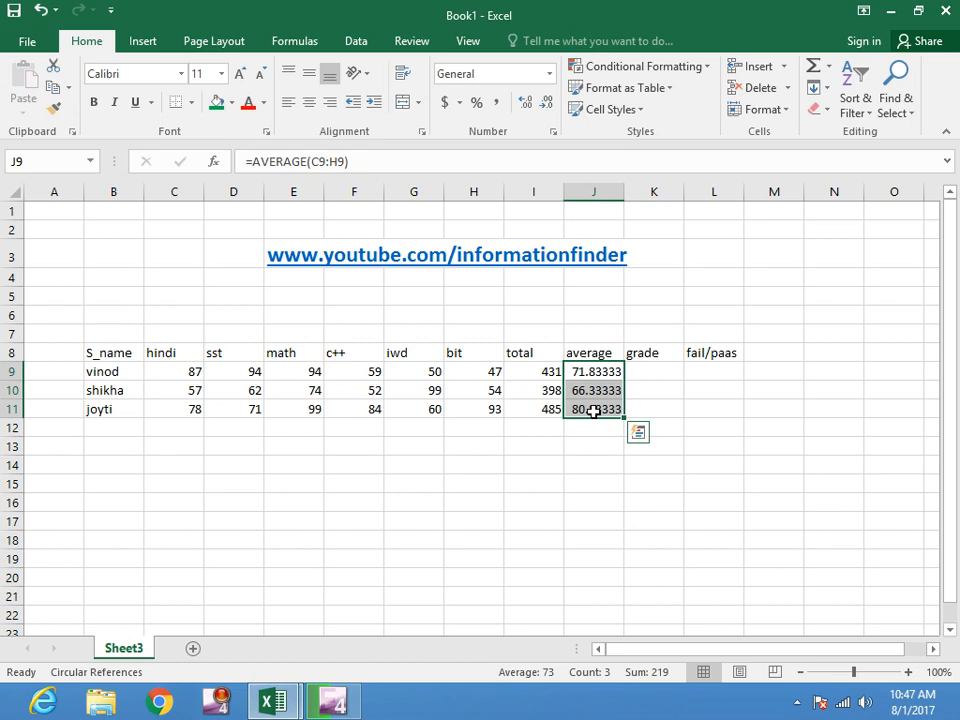
Start an IF formula in grade cell K9 that returns "S" when the average in J9 is greater than 85.
left_click(656, 368)
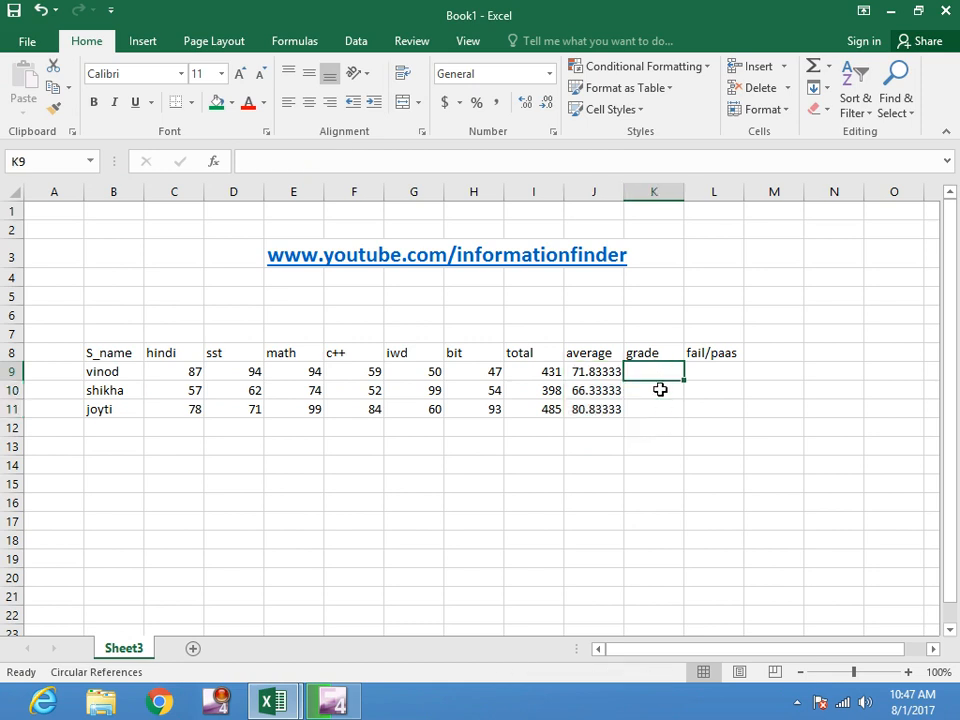
left_click(909, 672)
left_click(909, 672)
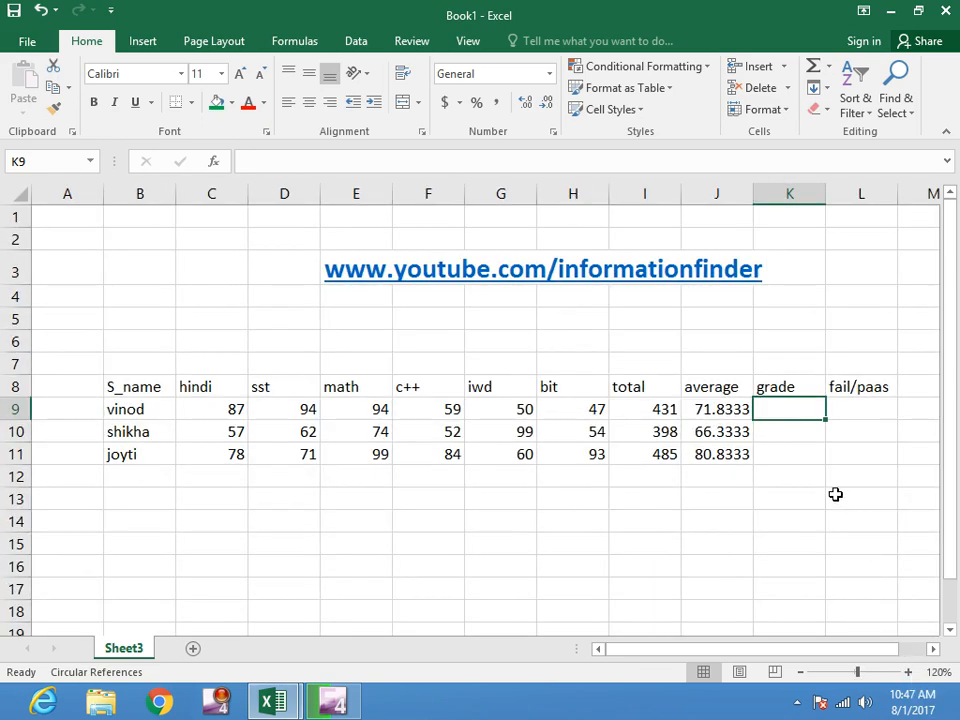
left_click_drag(821, 649, 851, 649)
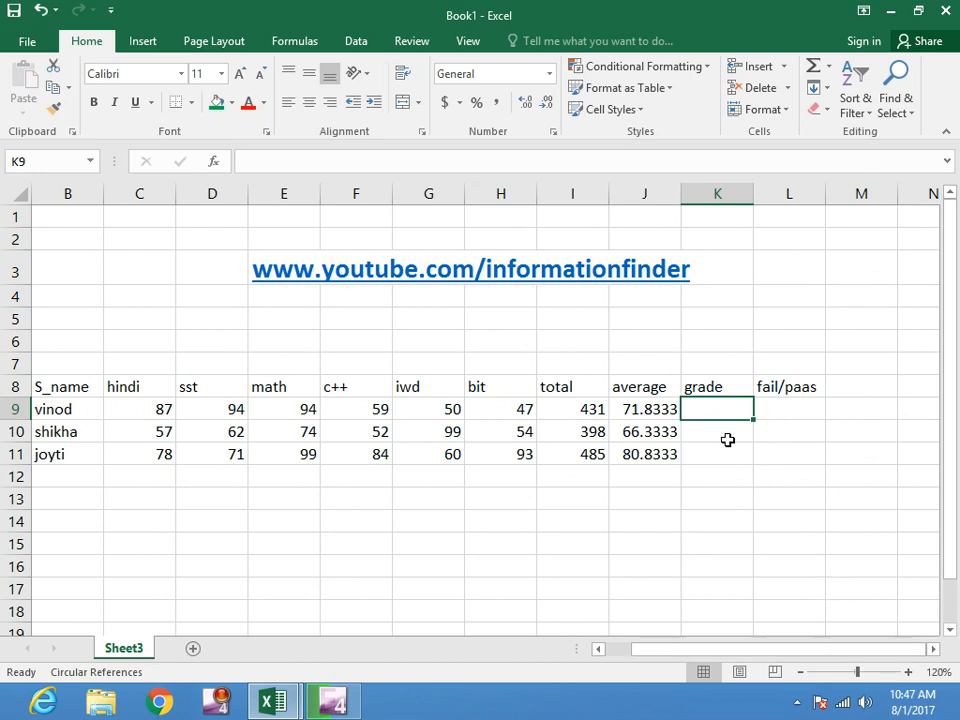
type("=")
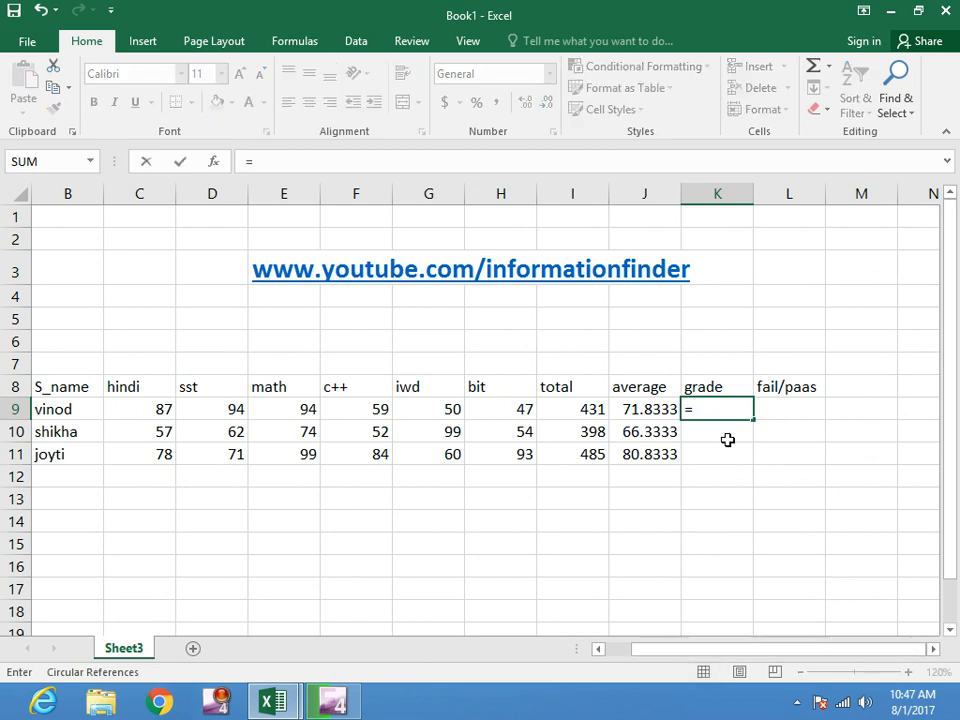
type("if")
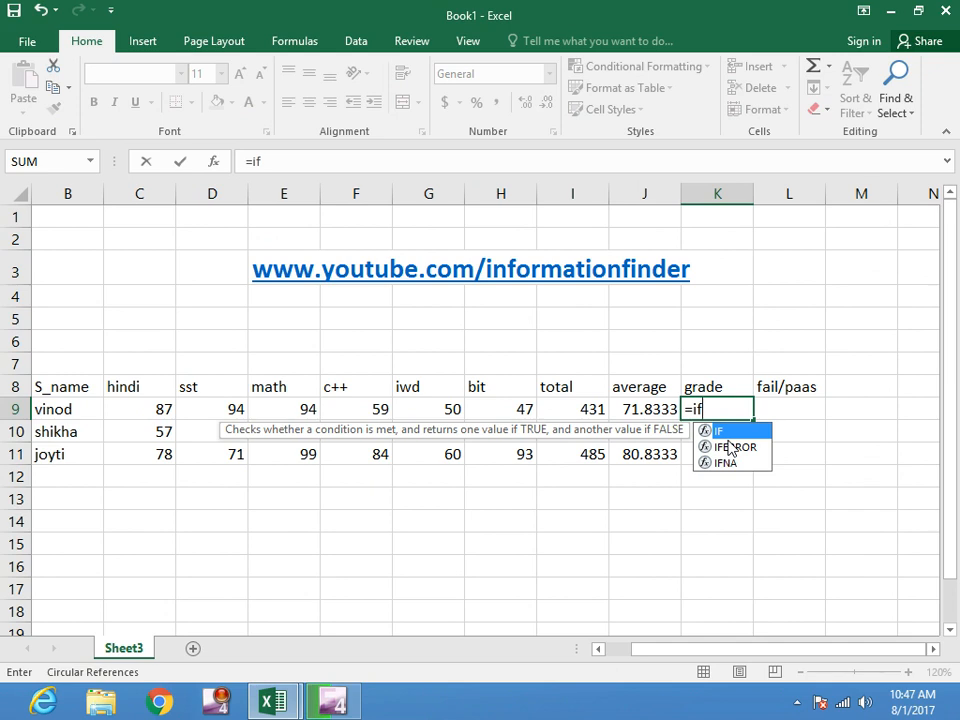
type("(")
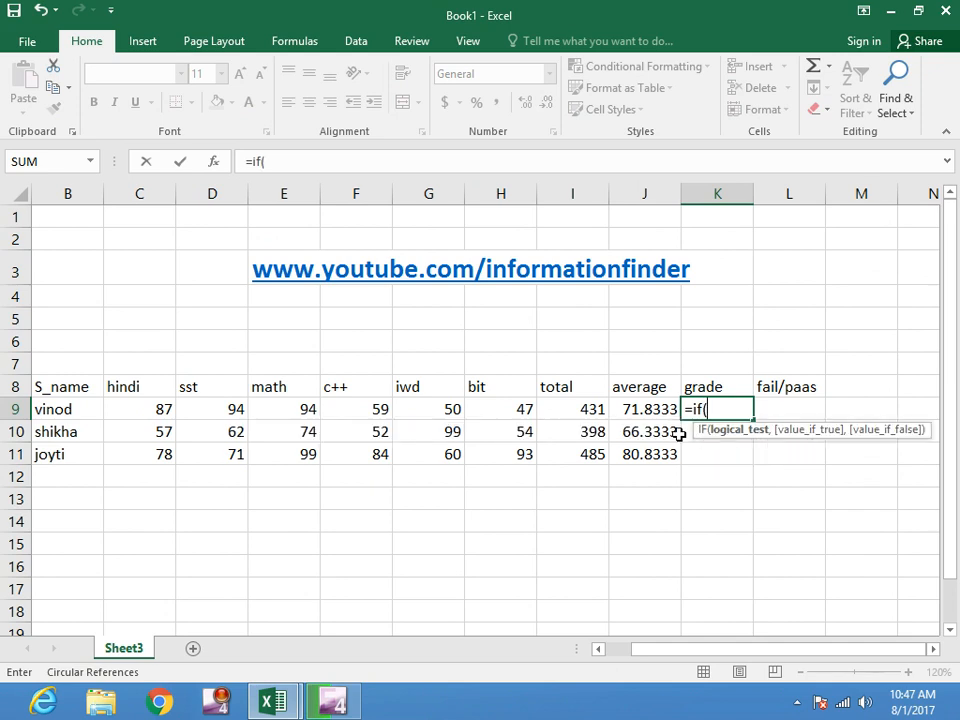
left_click(631, 412)
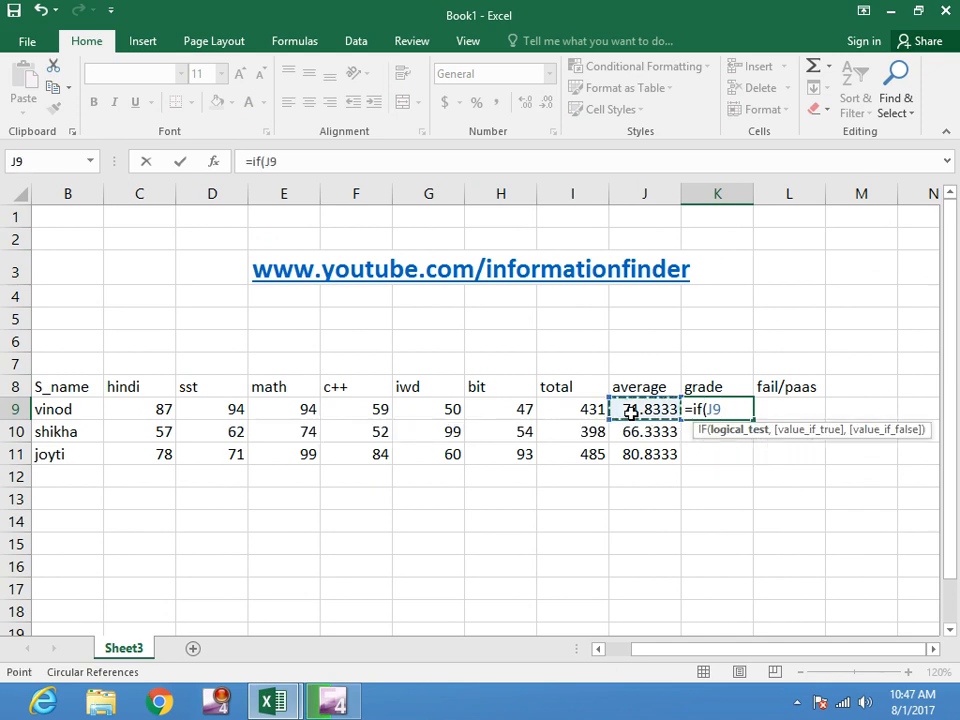
type(">85")
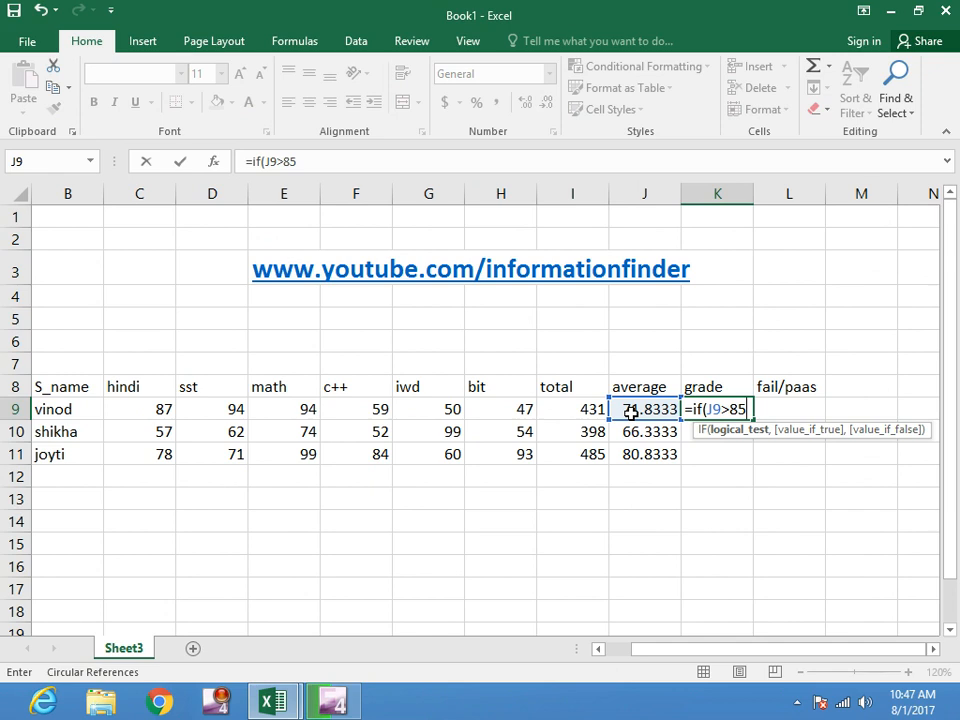
type(",\"")
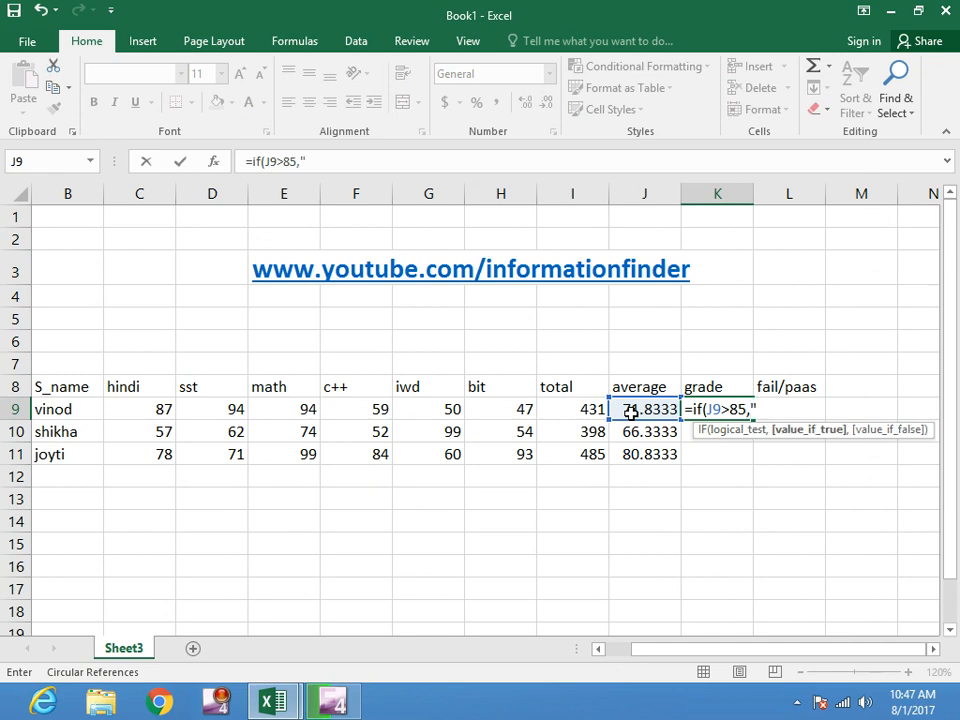
type("S\",IF")
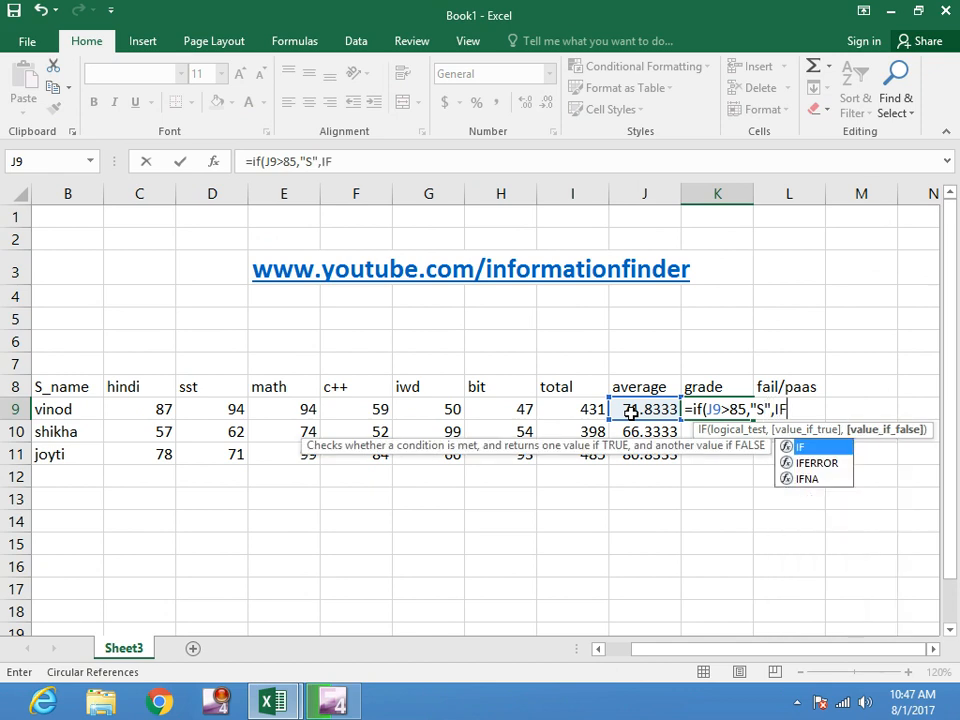
Continue the K9 grade formula with a nested IF that returns "A" when the average in J9 is greater than 60.
type("(")
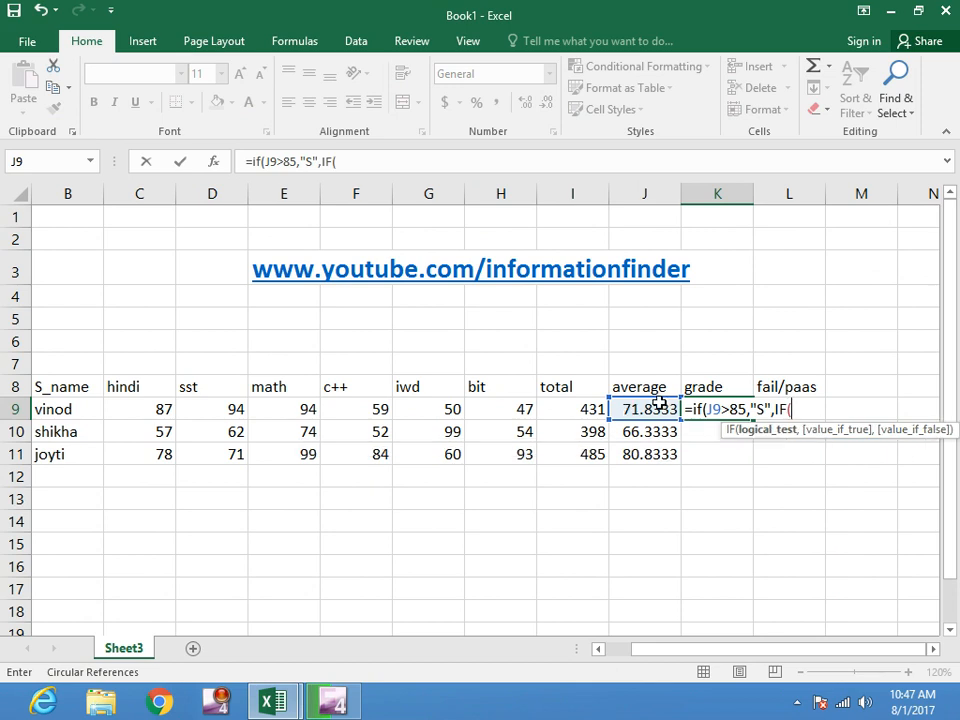
left_click(647, 412)
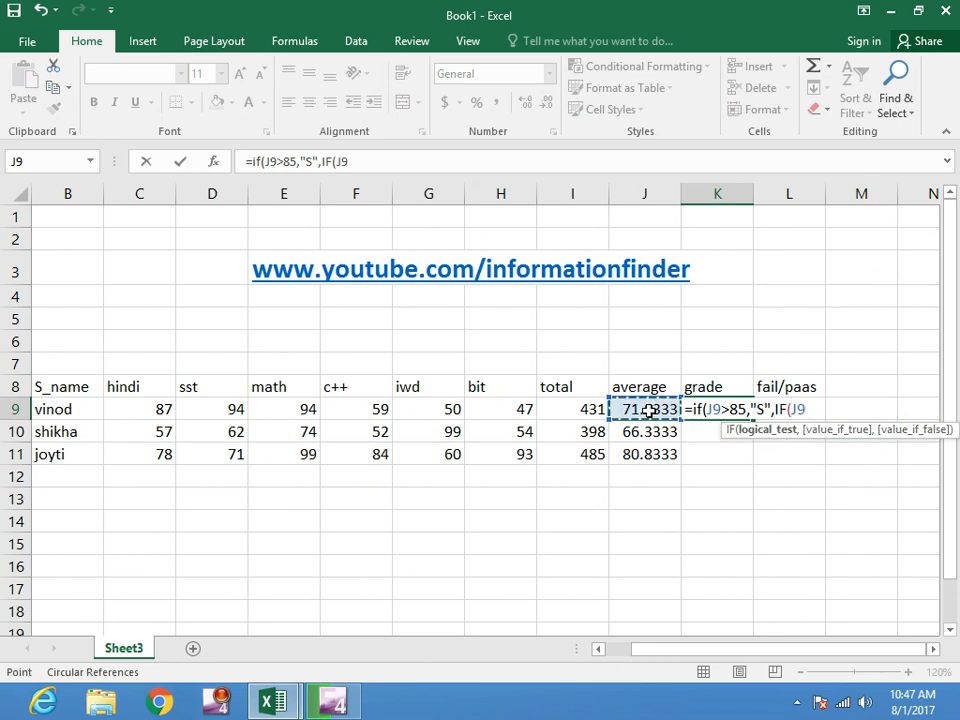
type(">")
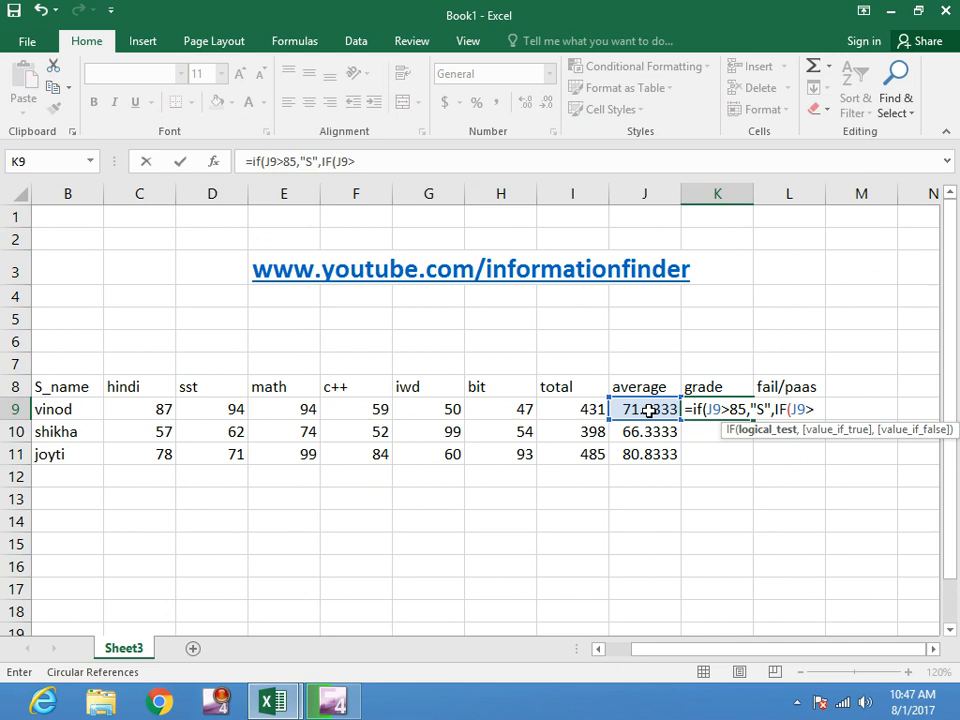
type("60,\"")
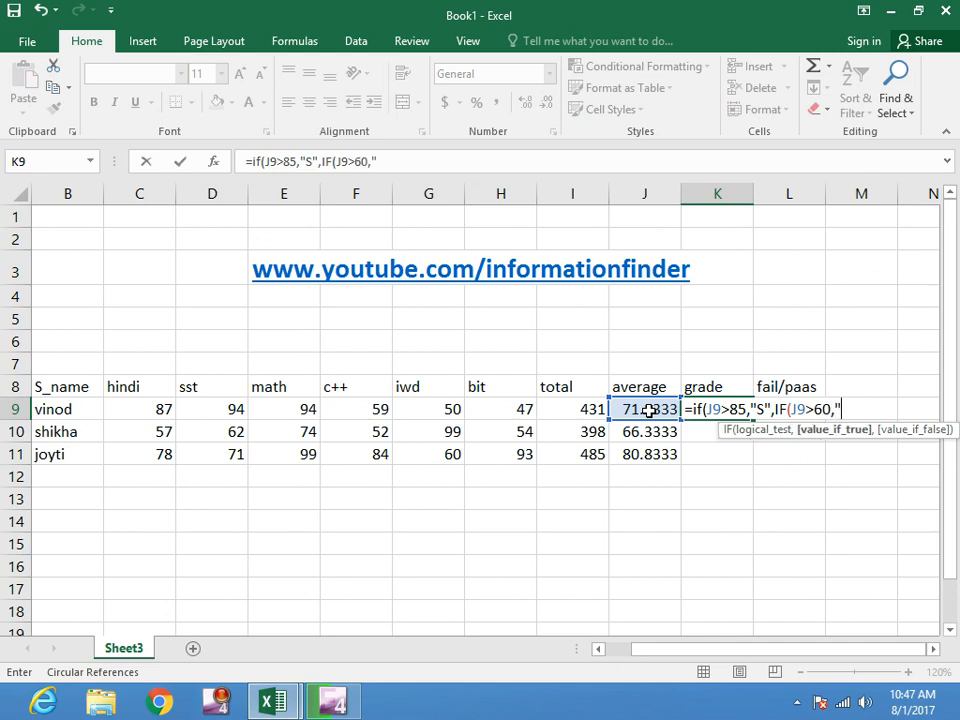
type("A\"")
Add another nested IF to the K9 grade formula that returns "B" when J9 is greater than 50.
type(",IF")
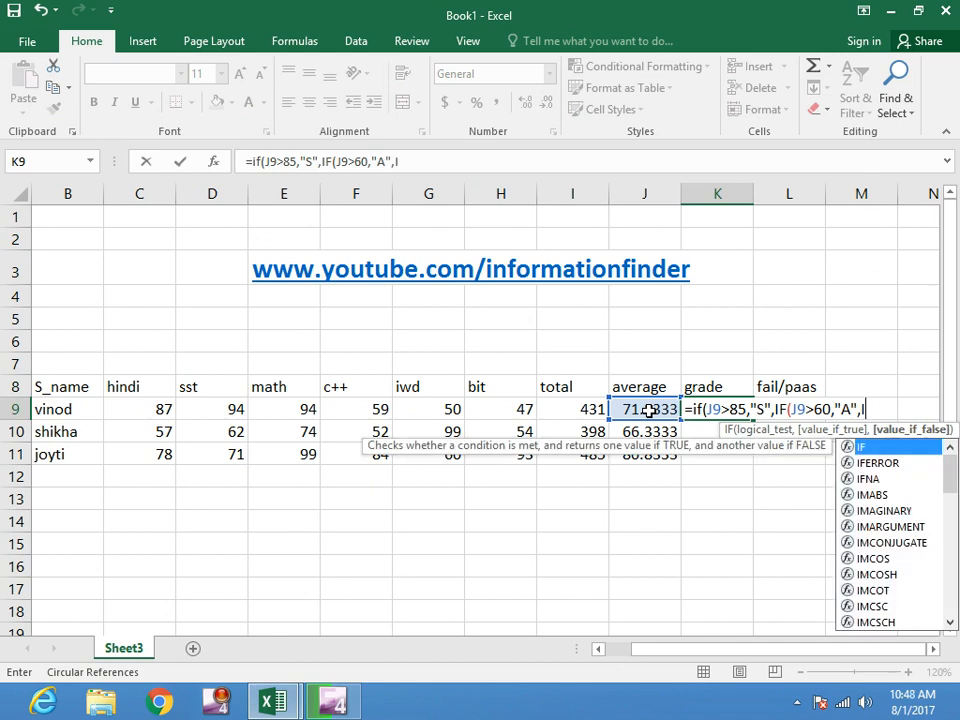
type("(")
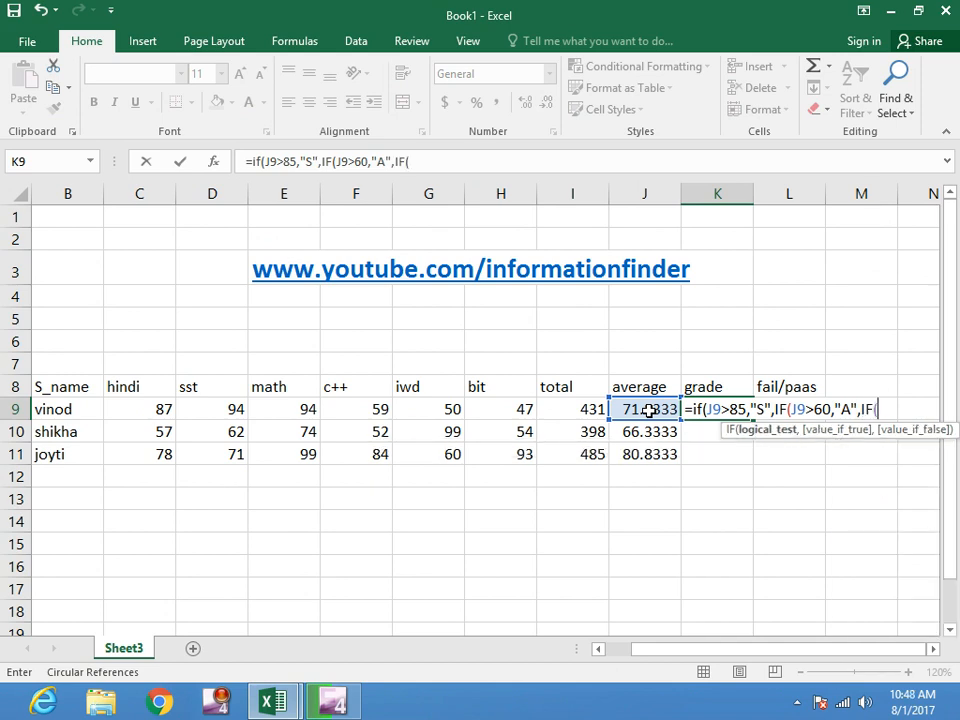
left_click(649, 410)
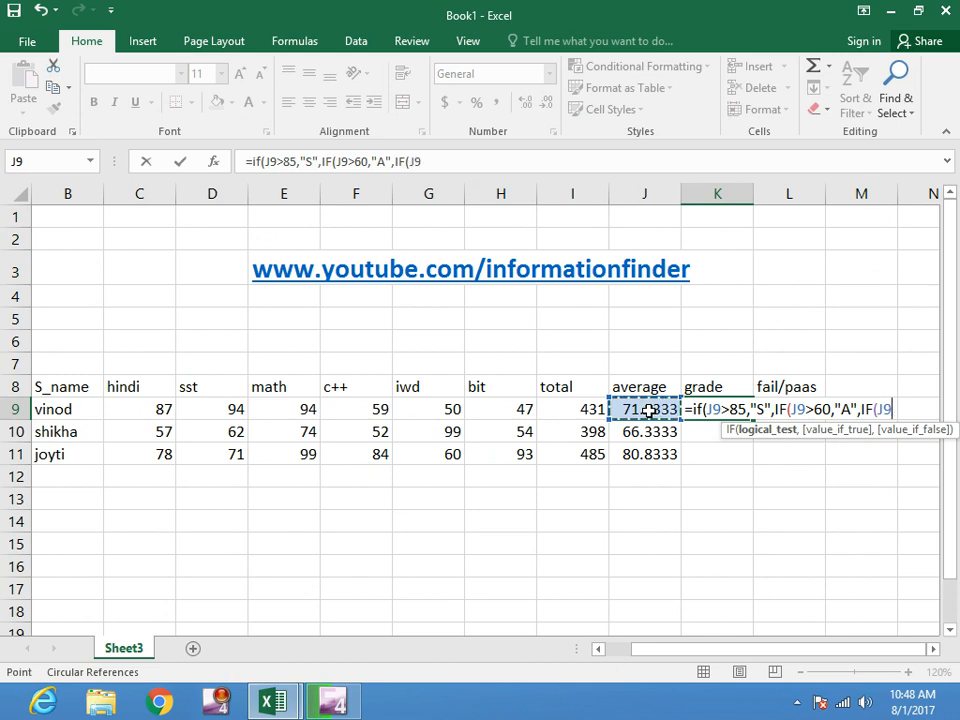
type(">")
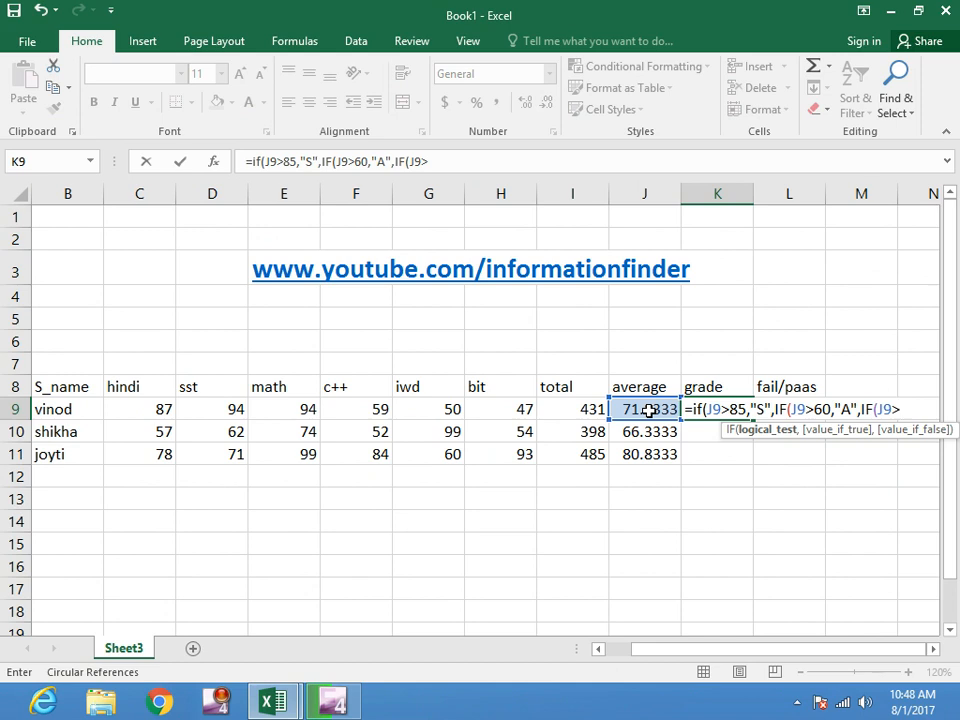
type("50,\"")
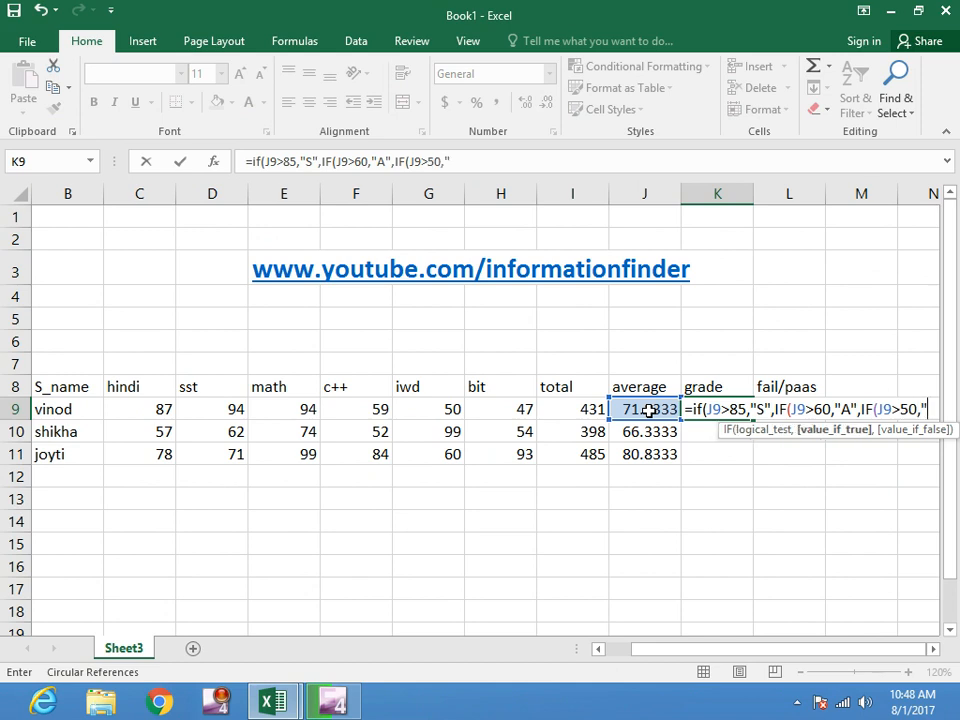
type("B\"")
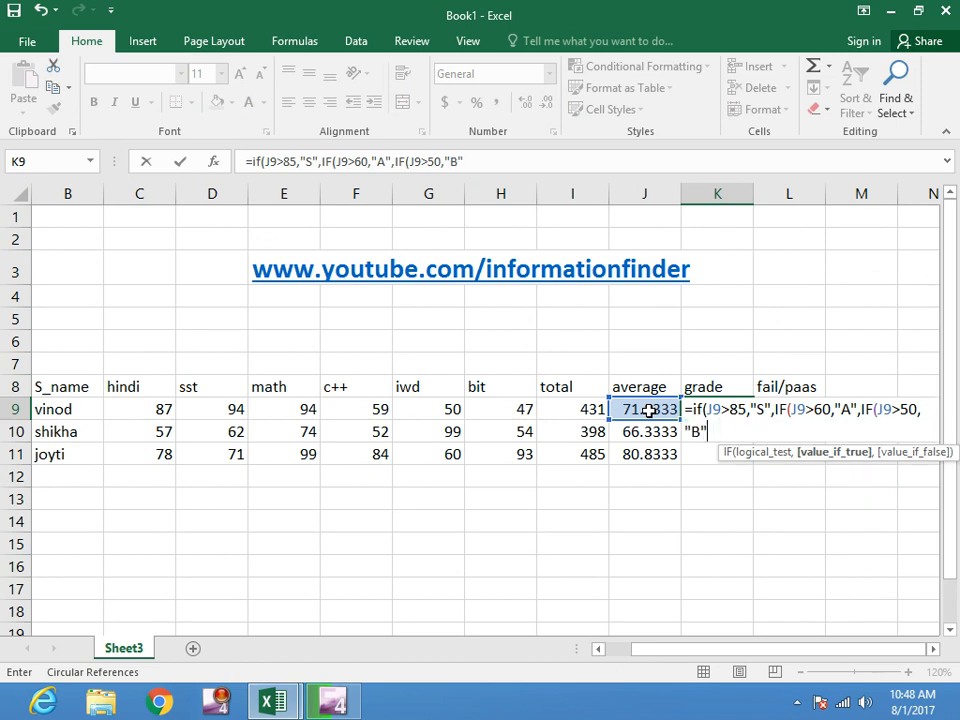
Finish the K9 formula with a nested IF returning "C" when J9 is greater than 35, otherwise "D", and accept the closing-parenthesis correction.
type(",IF")
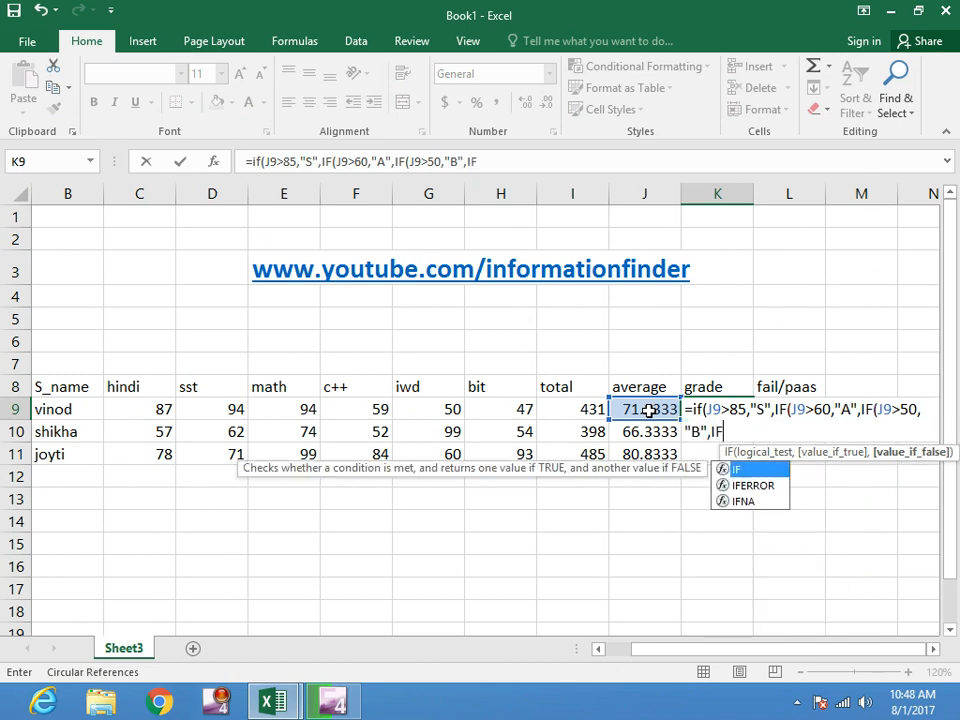
type("(")
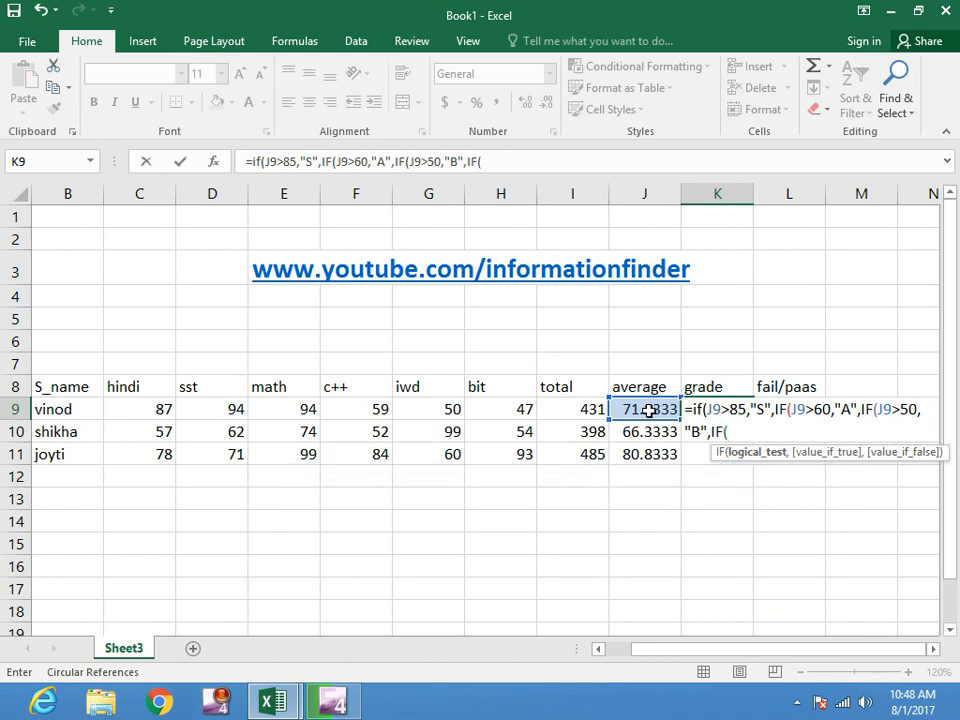
left_click(648, 410)
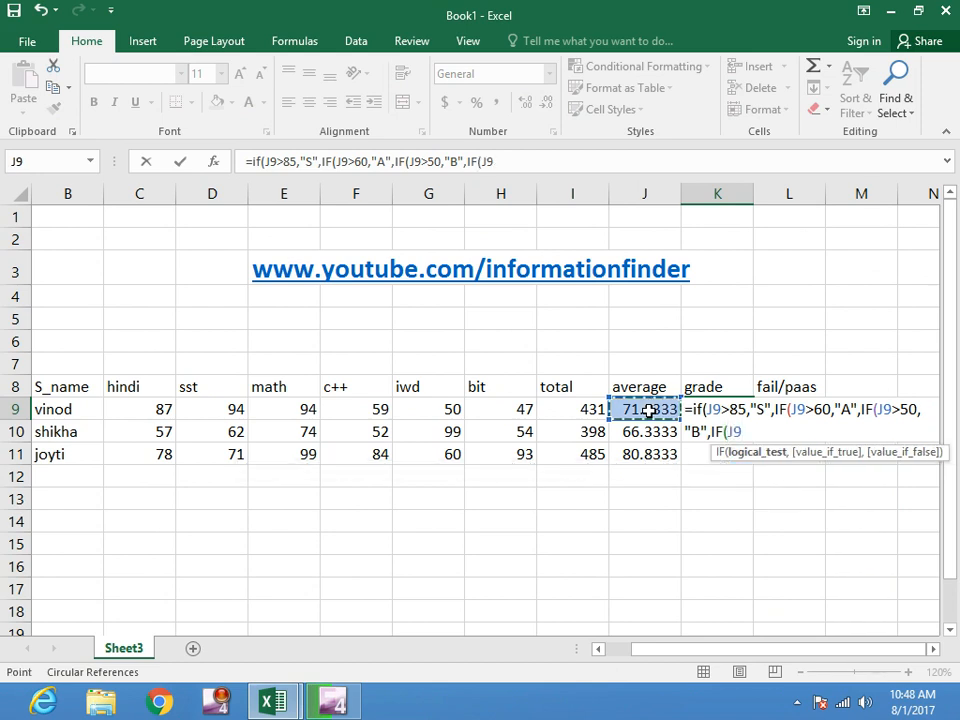
type(">")
type("35")
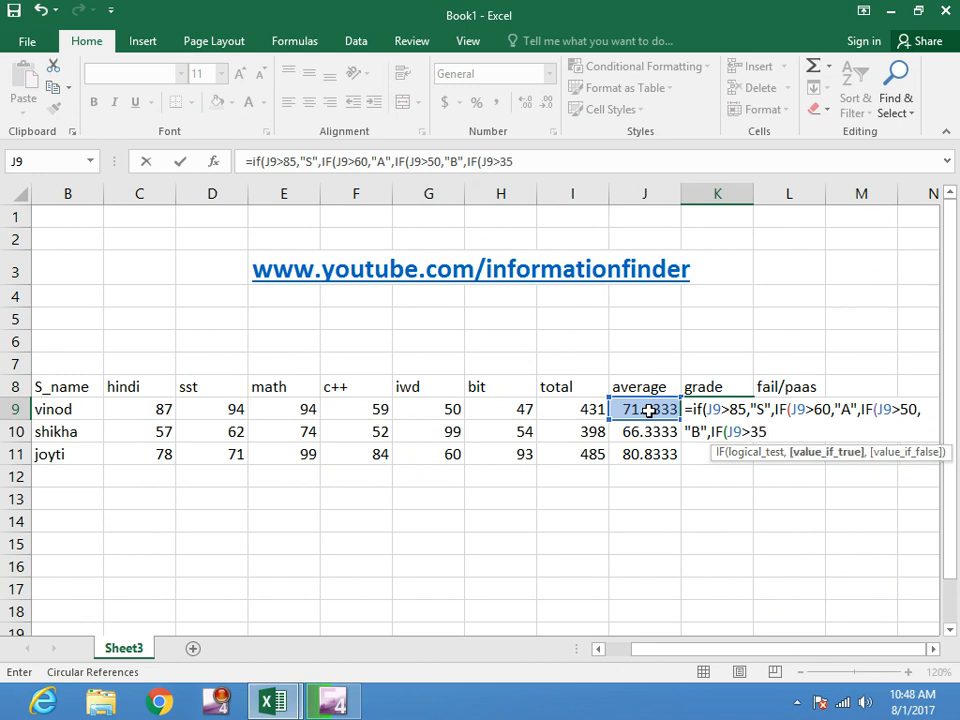
type(",\"C\",")
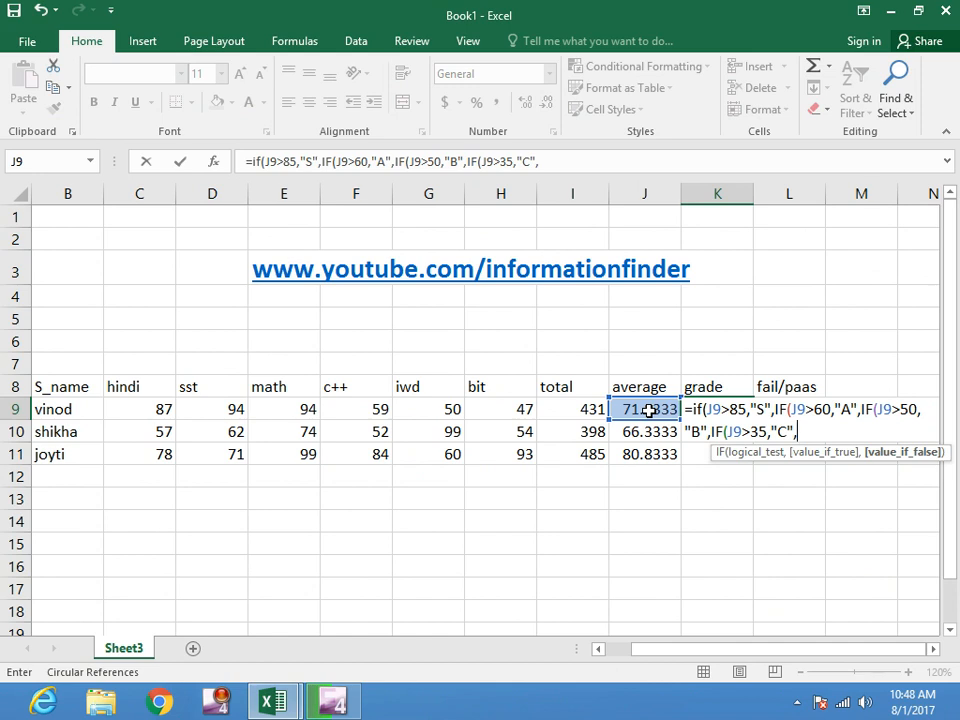
type("\"D\")")
key("Return")
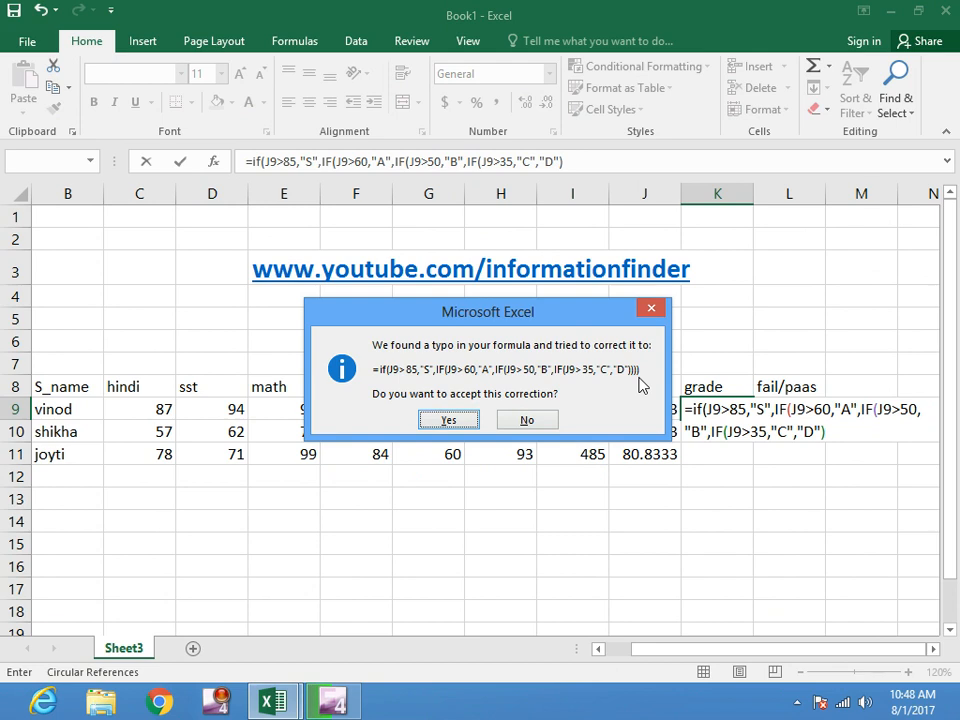
left_click(450, 421)
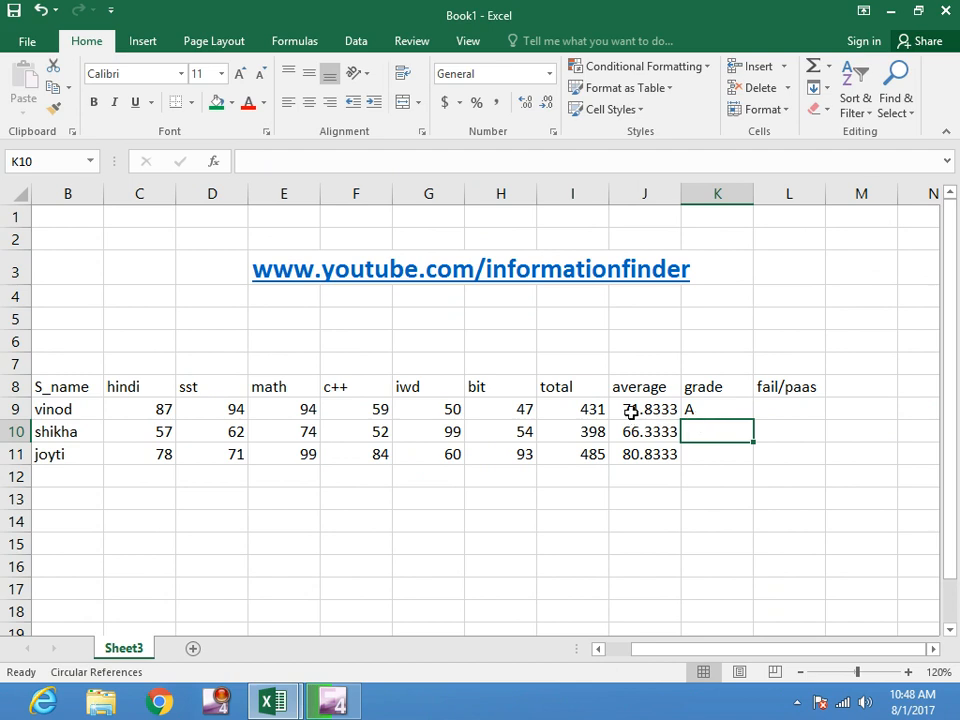
Fill the grade formula from K9 down to K11 and check the copied formula in K11.
left_click_drag(705, 408, 705, 453)
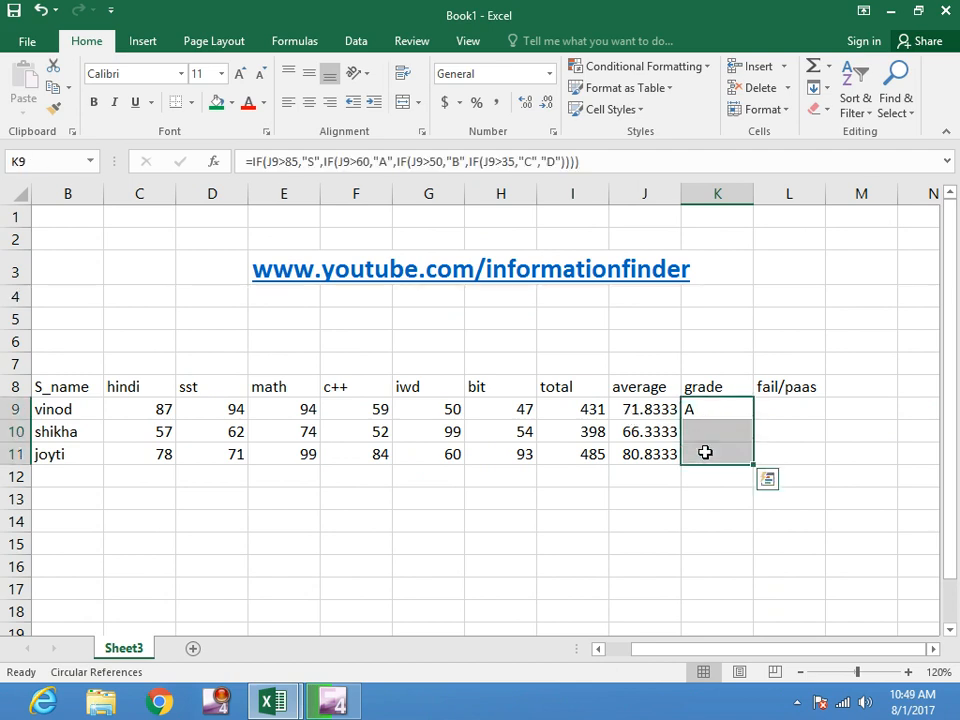
key("ctrl+d")
left_click(729, 569)
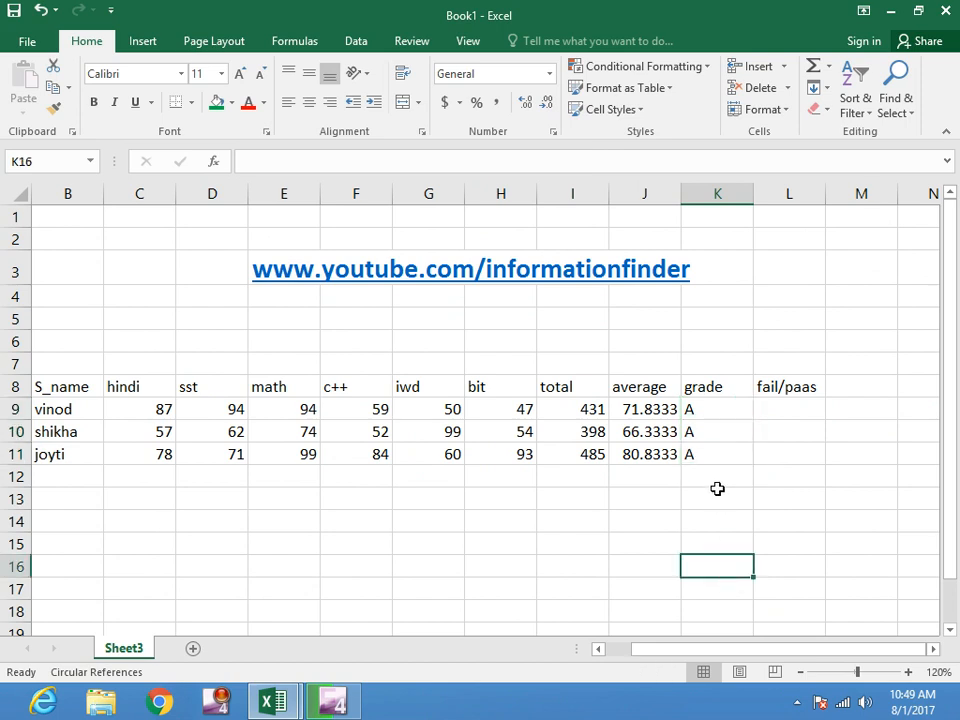
left_click(716, 456)
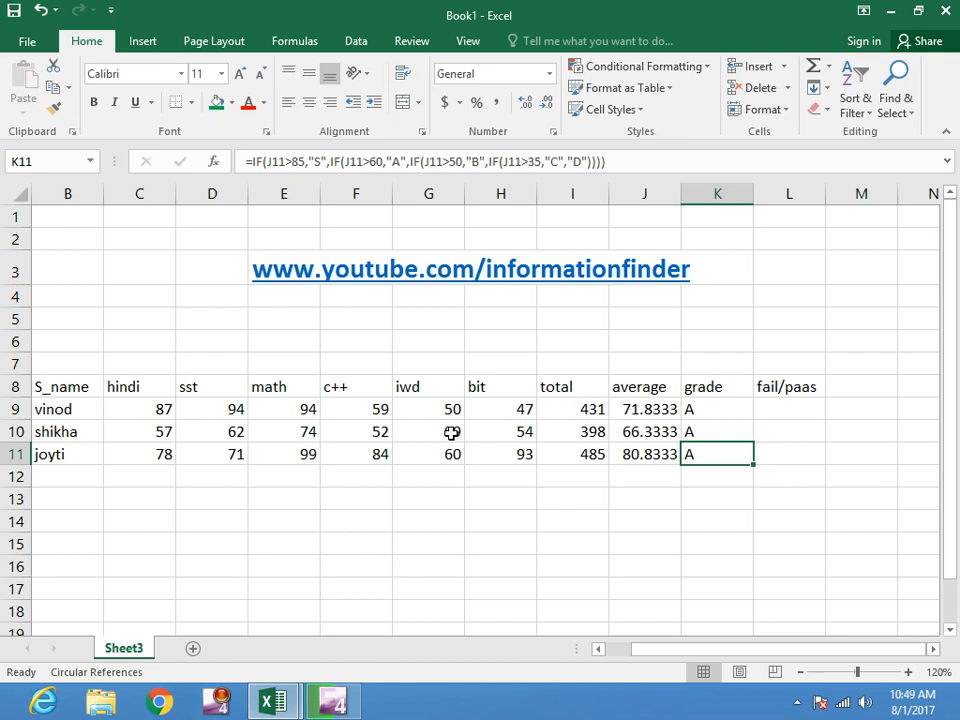
Set the second student's bit, math, sst and hindi marks in row 10 to 99 and check the grade in K10.
left_click(492, 431)
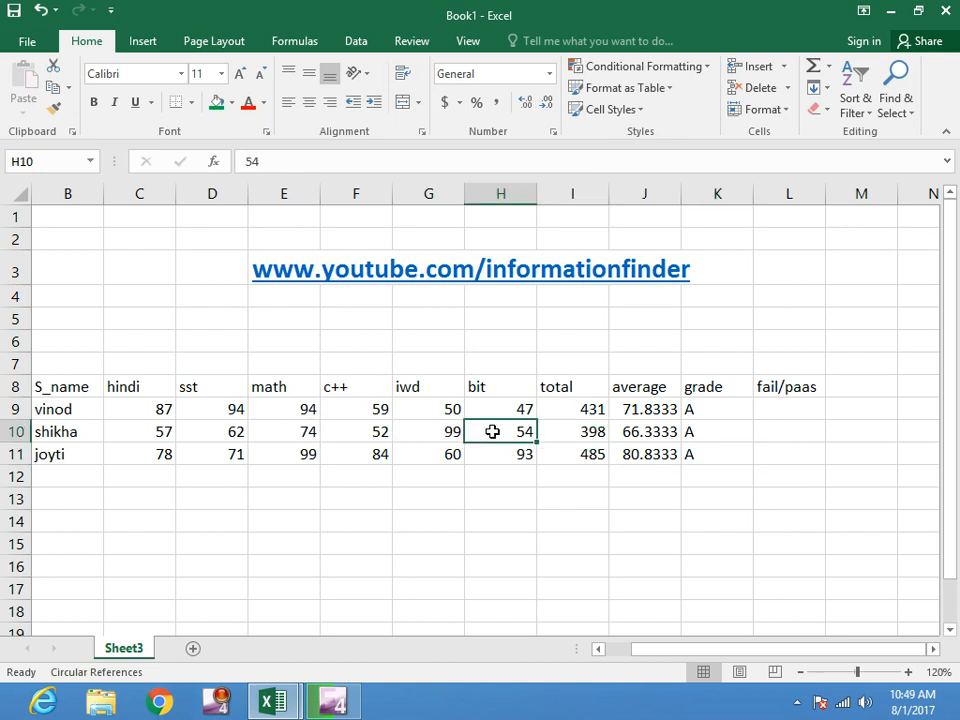
type("99")
left_click(303, 432)
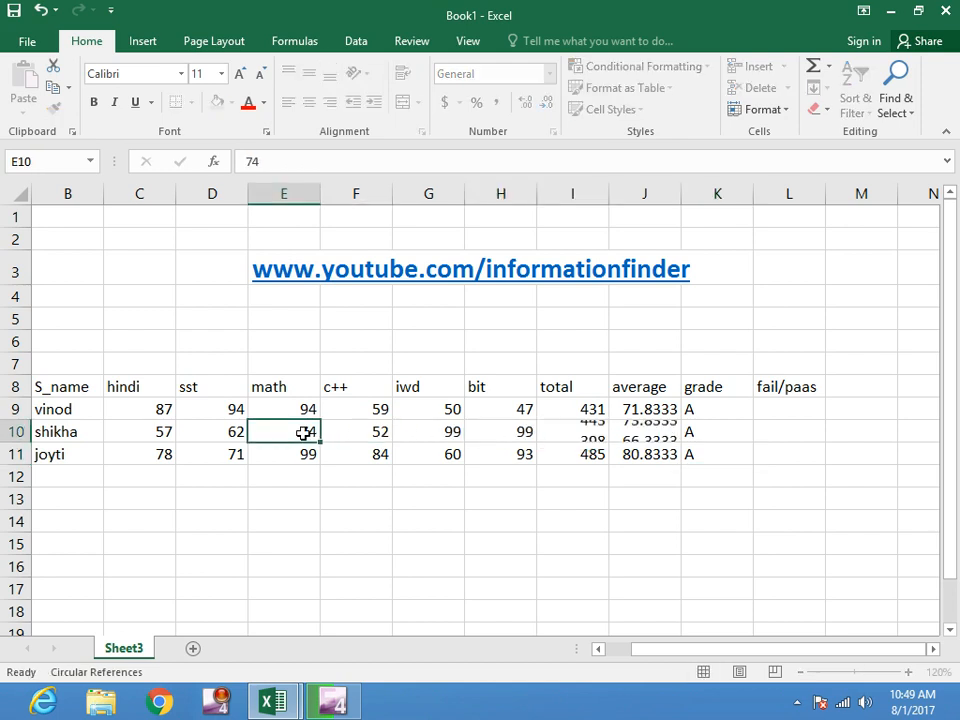
type("99")
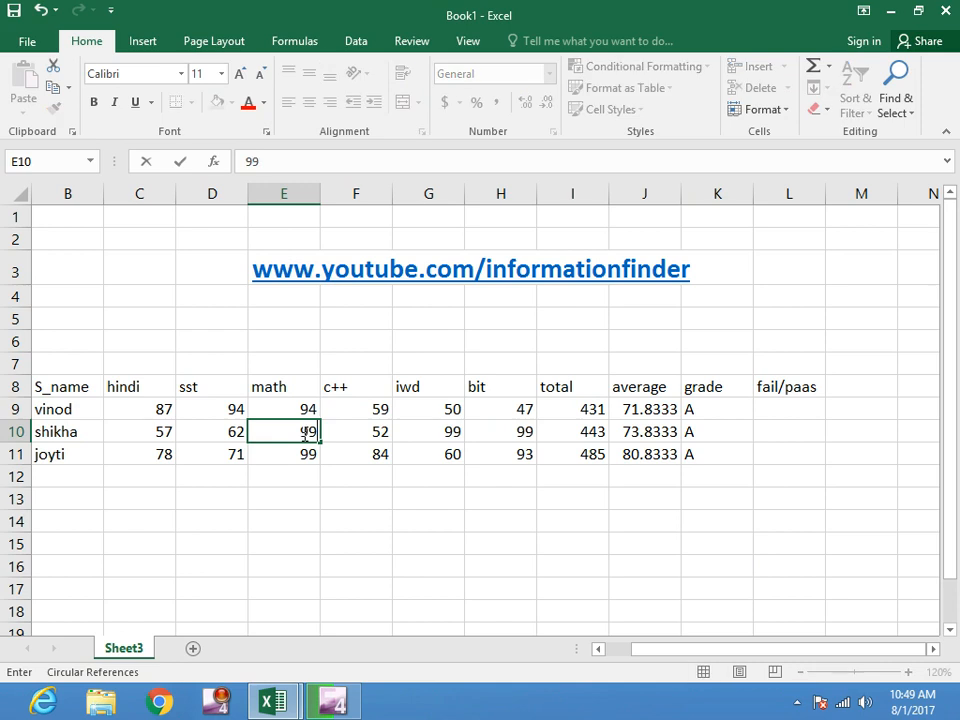
left_click(218, 437)
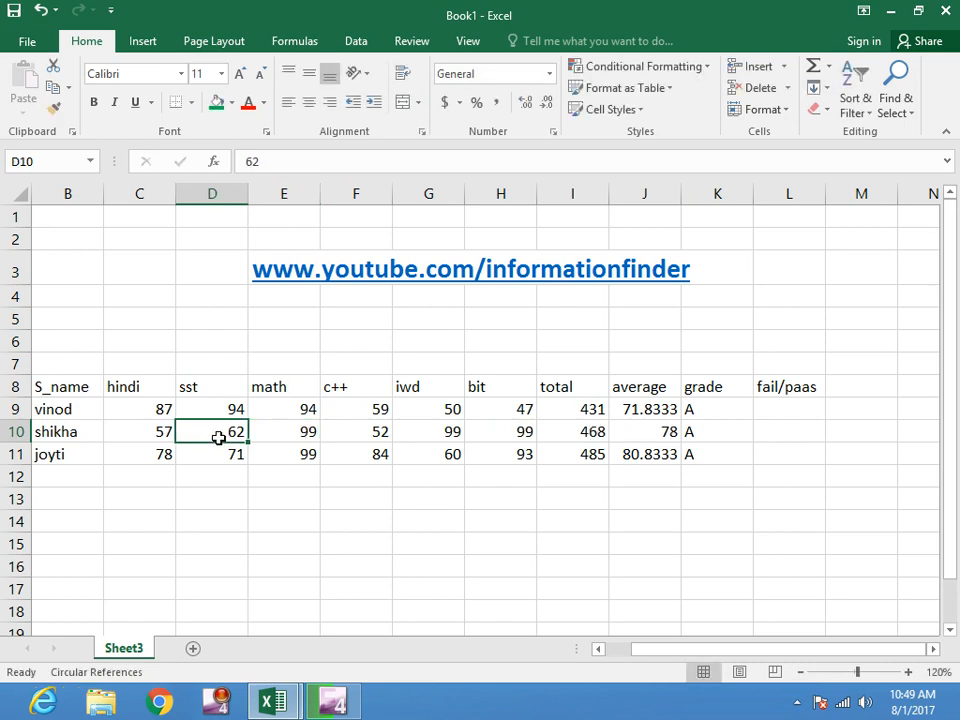
type("99")
left_click(153, 431)
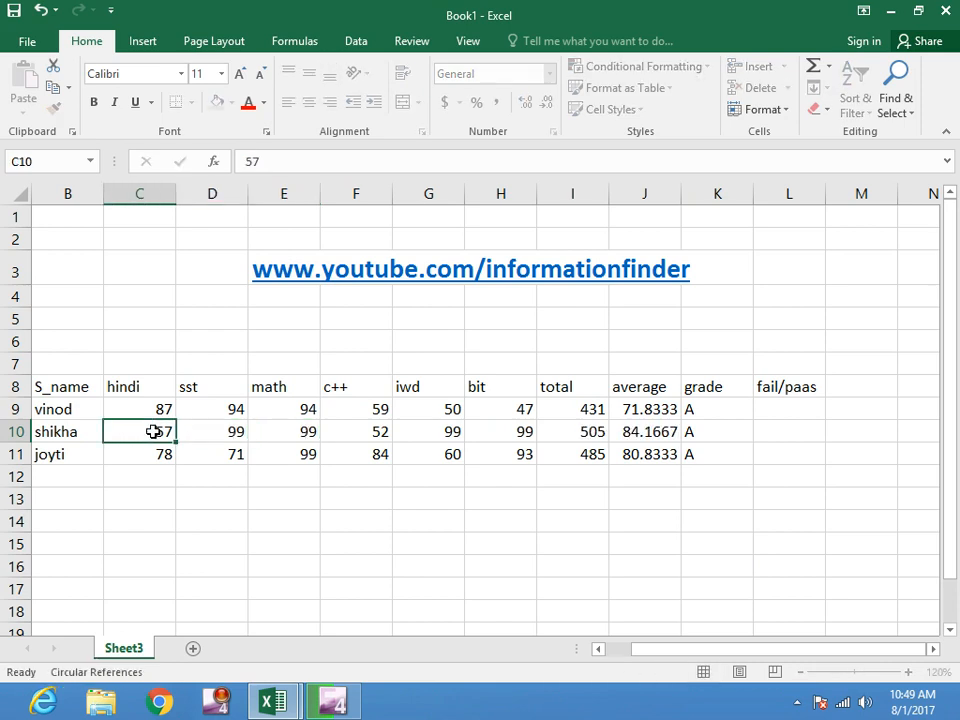
type("99")
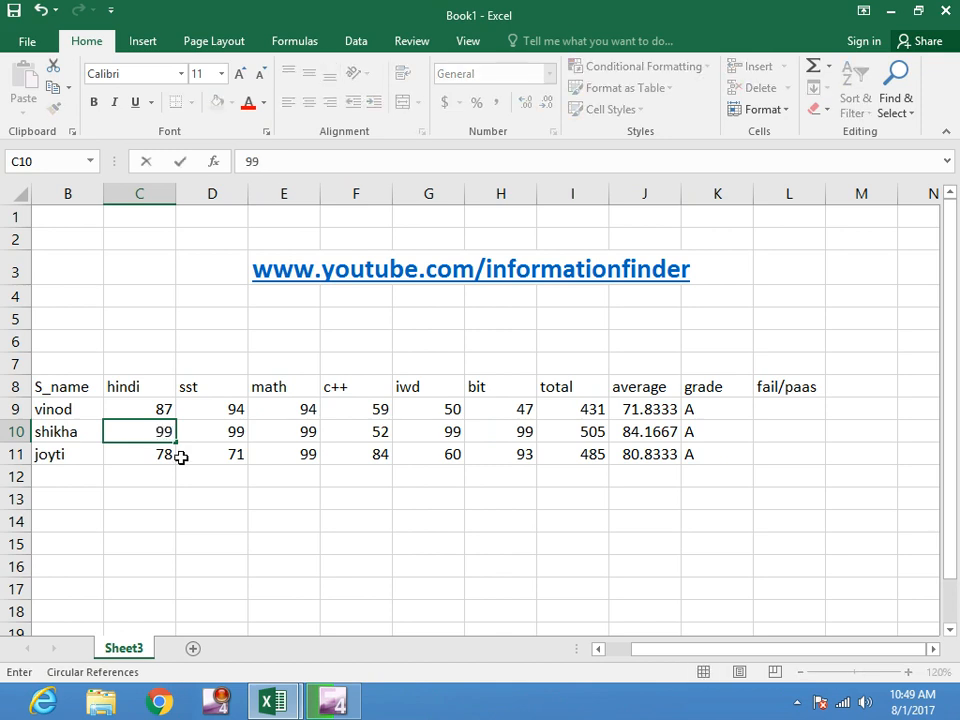
left_click(308, 511)
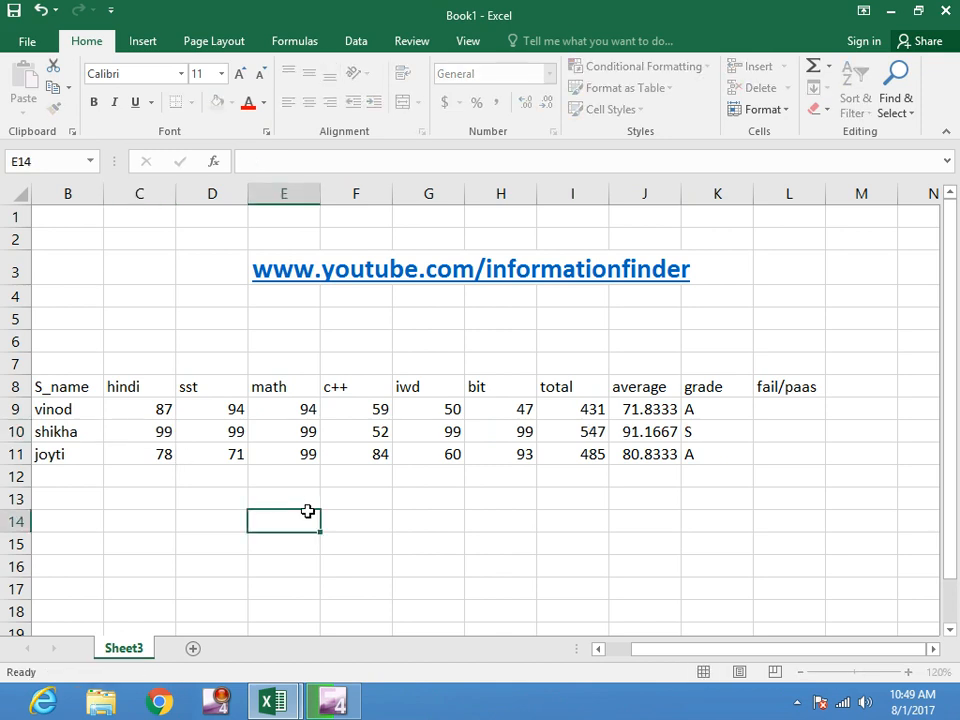
left_click(697, 432)
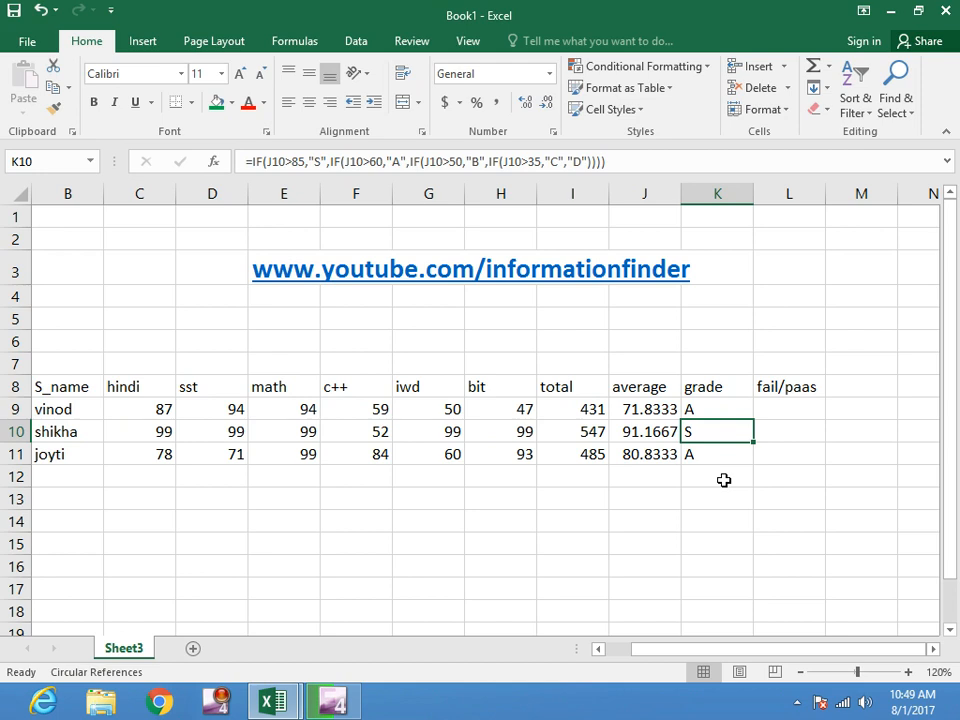
Start an IF formula in L9 under fail/paas that returns "PAAS" when the grade in K9 equals "S".
left_click(782, 411)
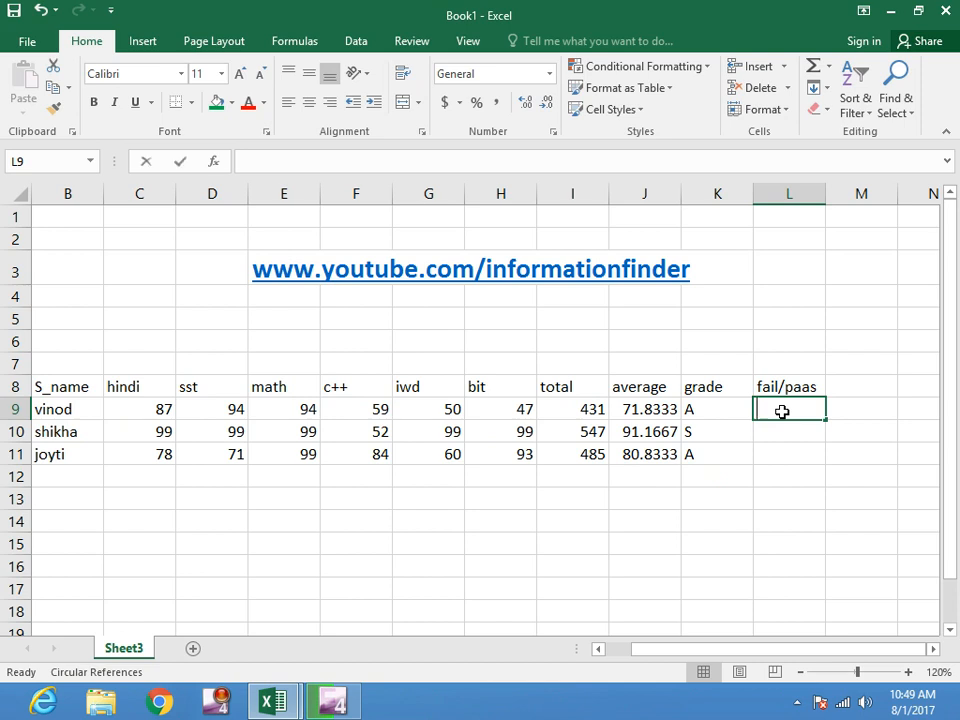
type("=")
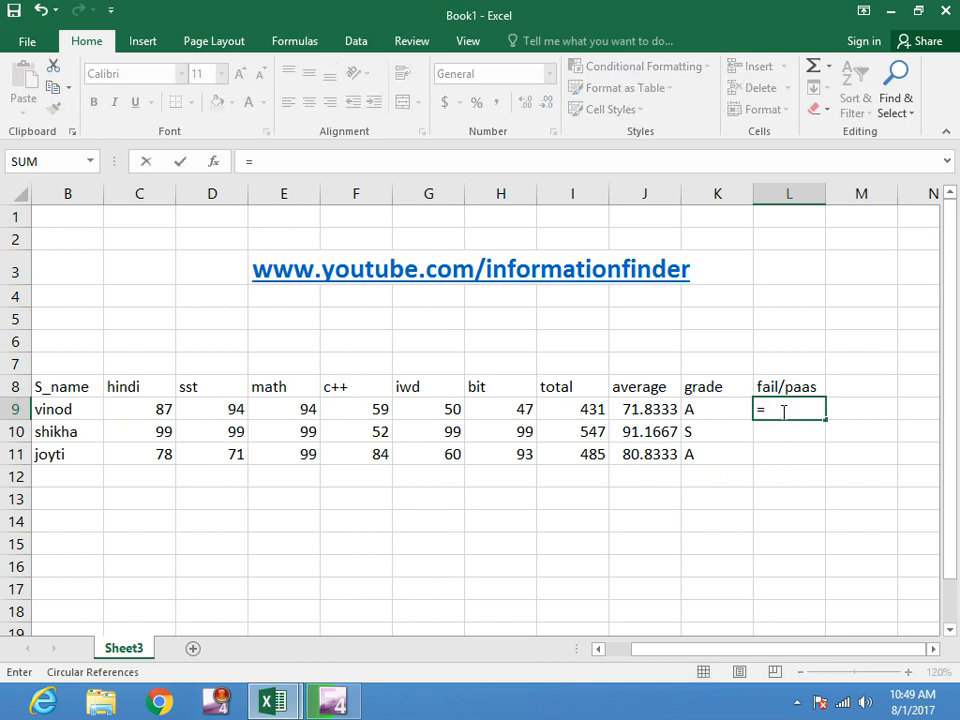
type("IF")
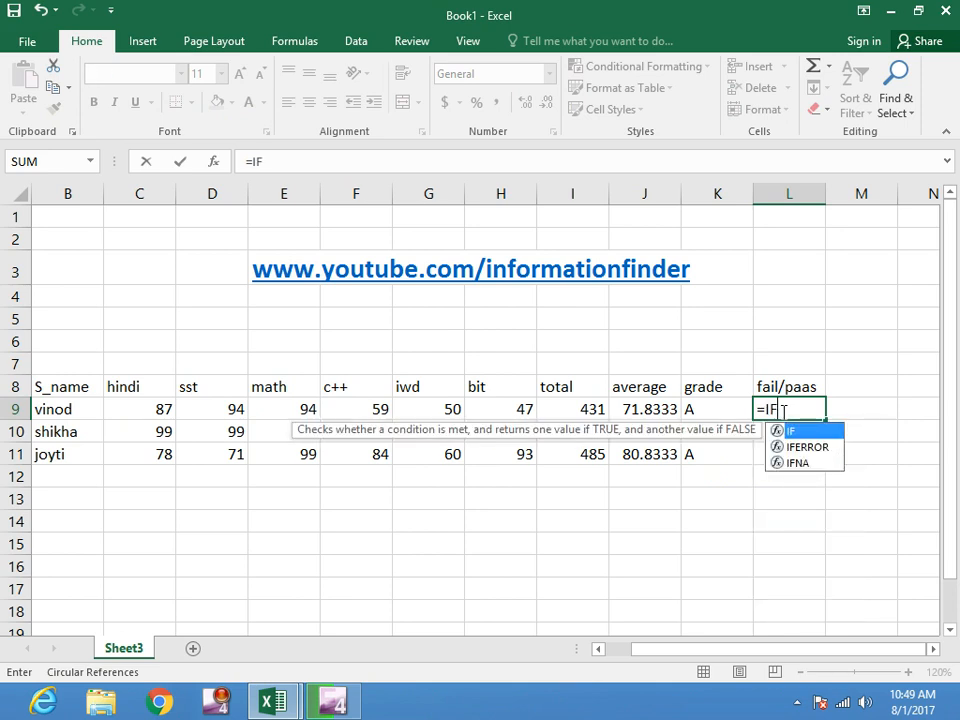
type("(")
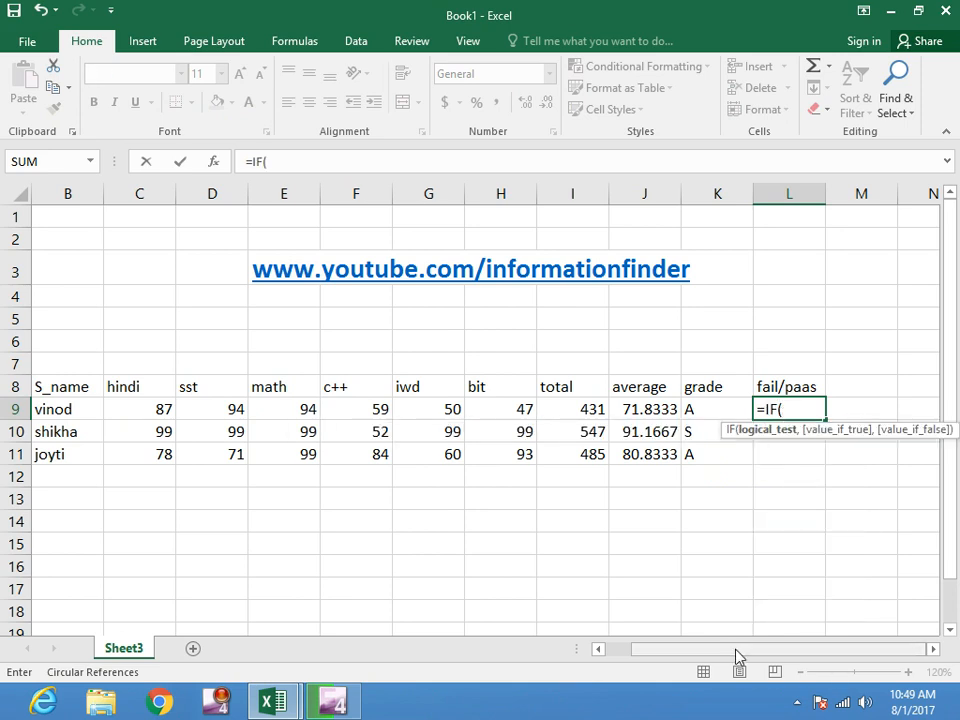
left_click_drag(737, 656, 850, 650)
left_click(933, 651)
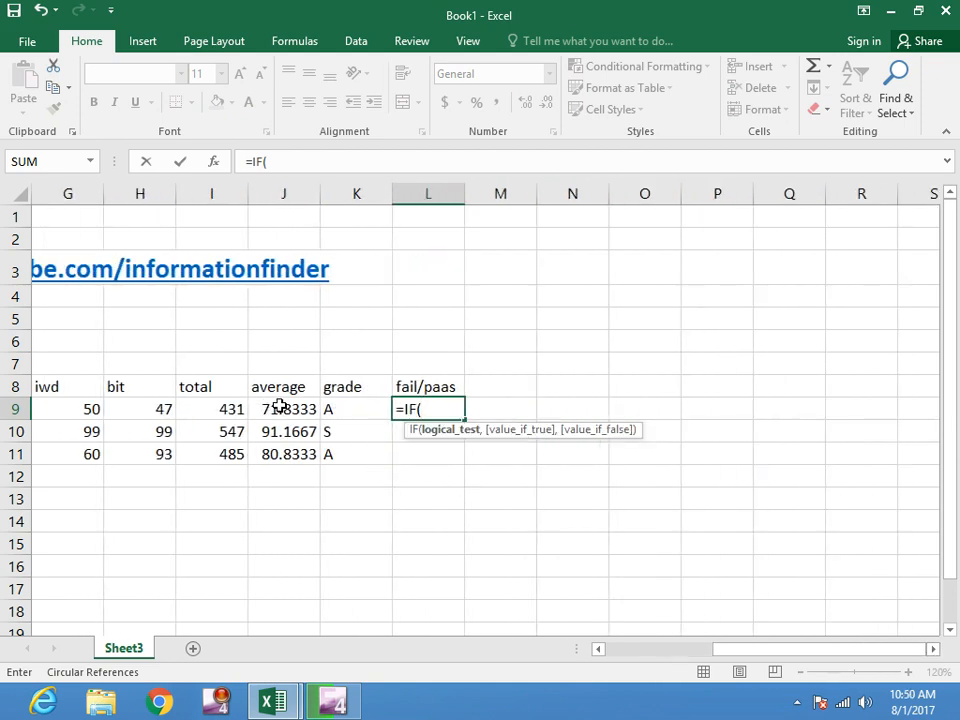
left_click(340, 409)
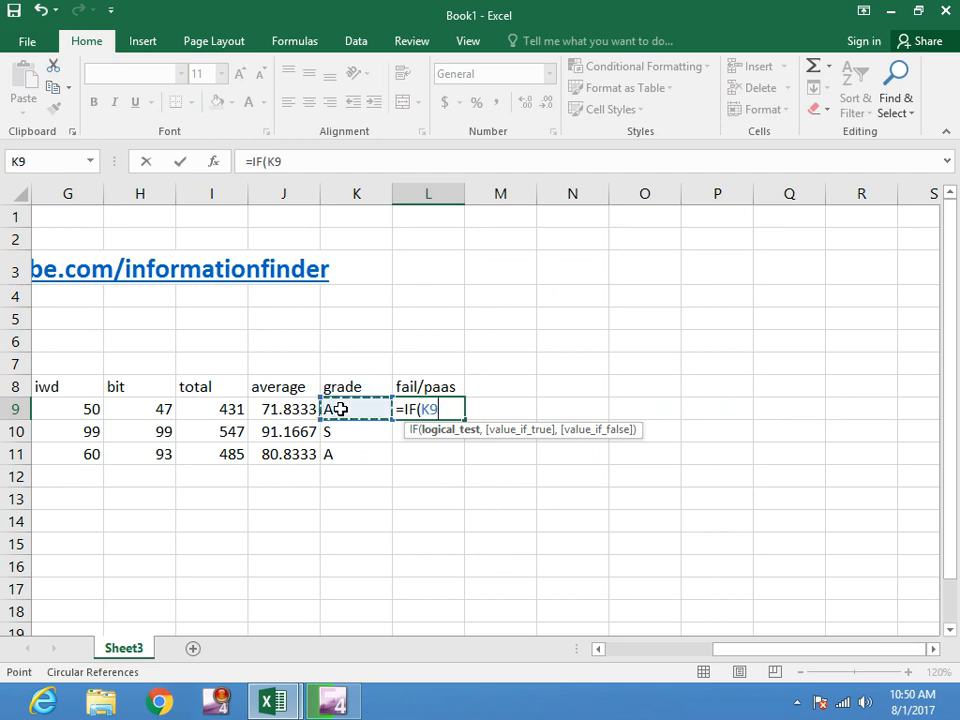
type("=")
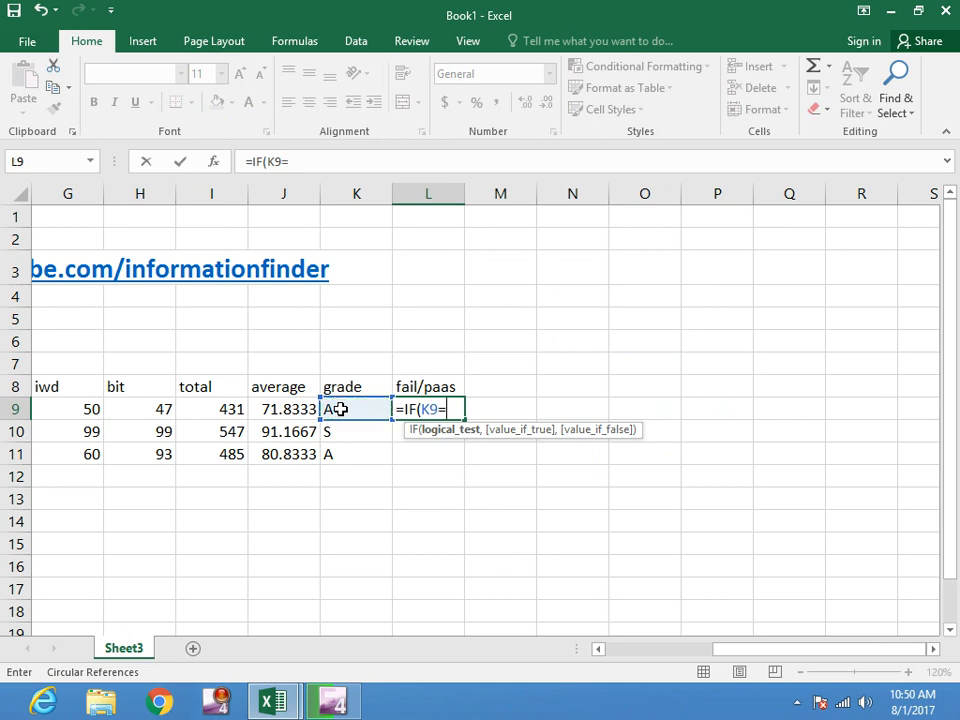
type("\"S\",")
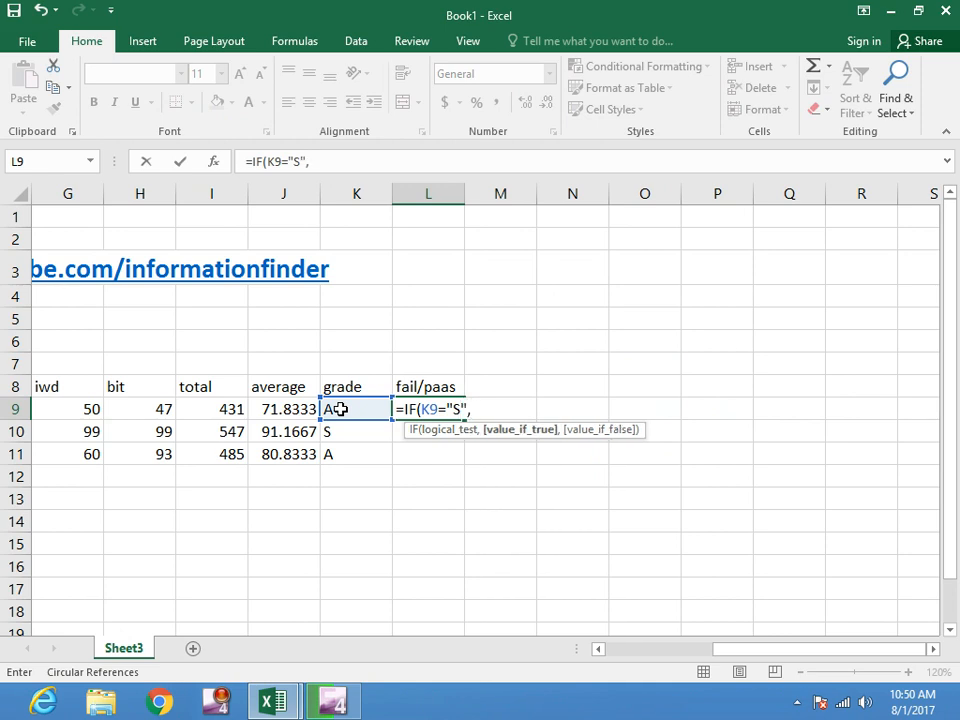
type("\"PAAS\"")
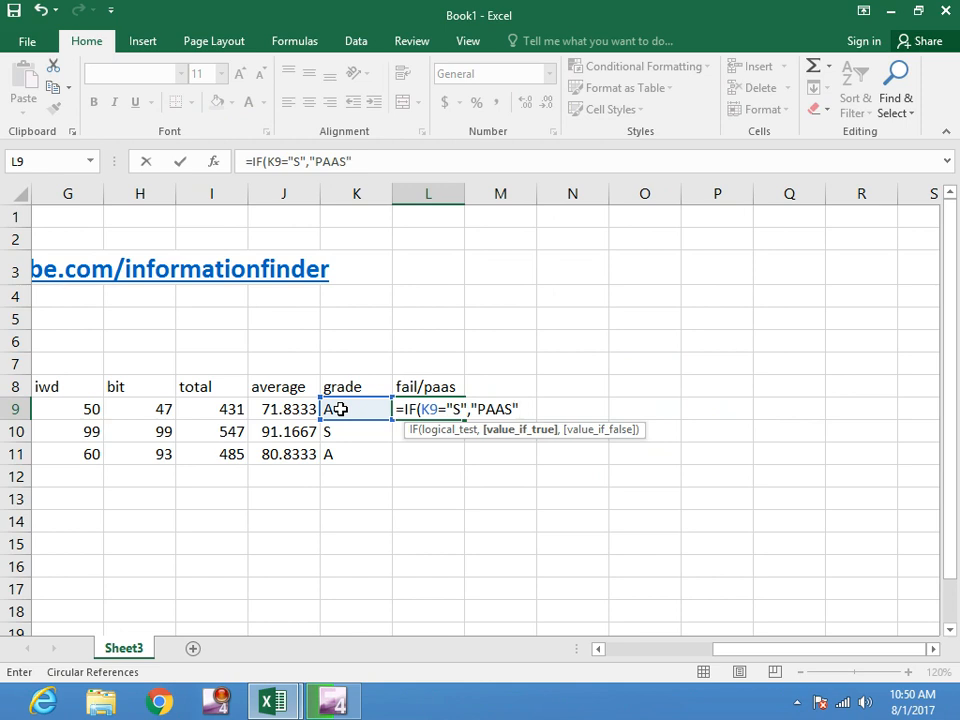
Add a nested IF to the L9 formula that returns "PAAS" when K9 equals "A".
type(",")
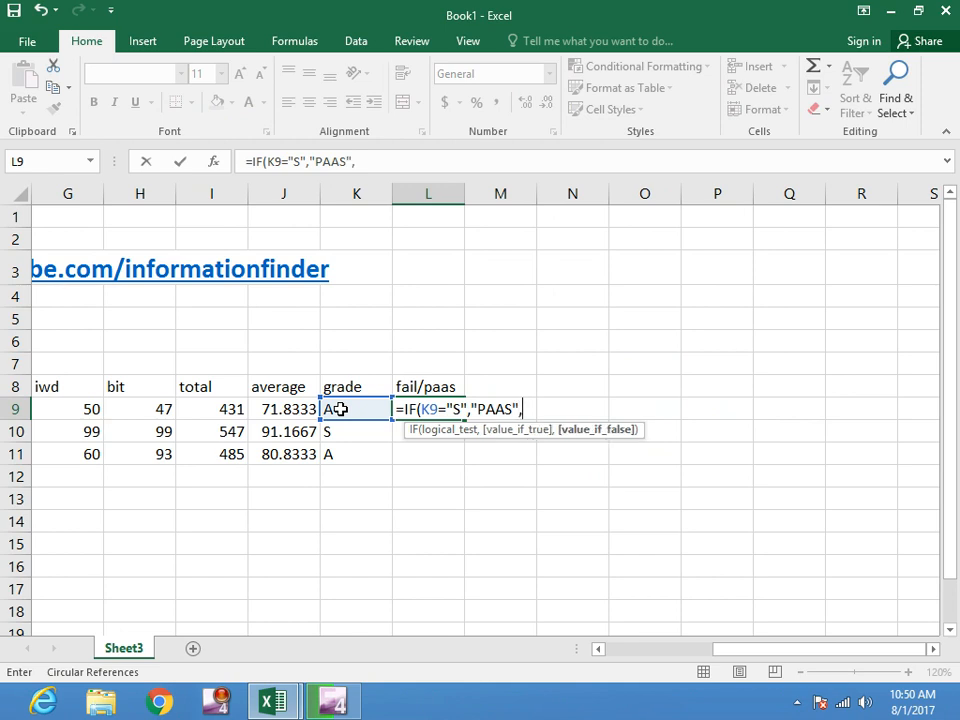
type("IF")
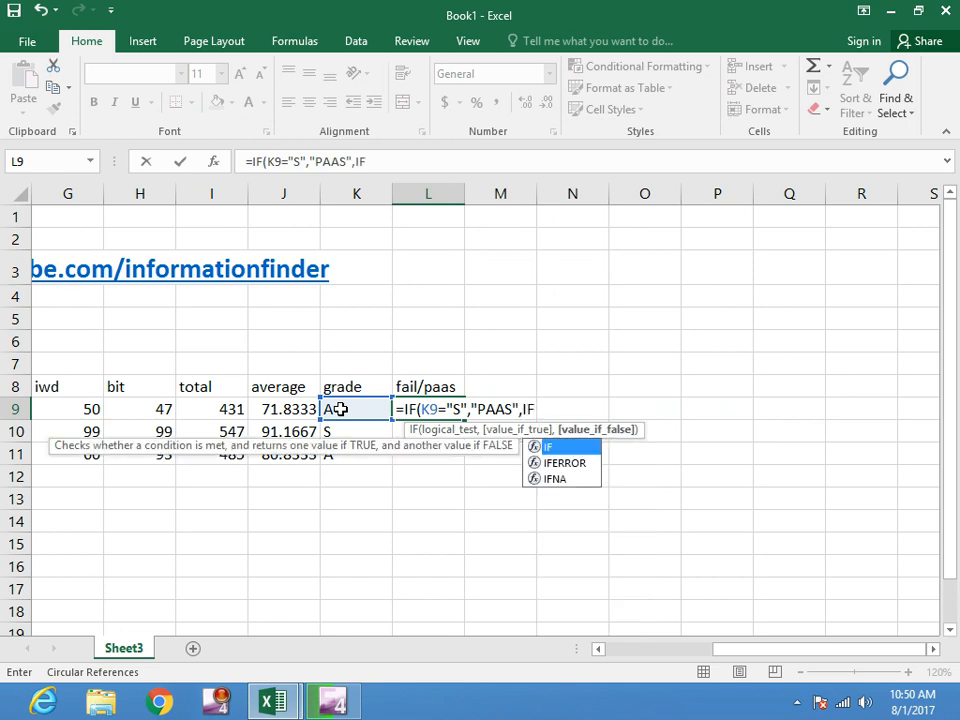
type("(")
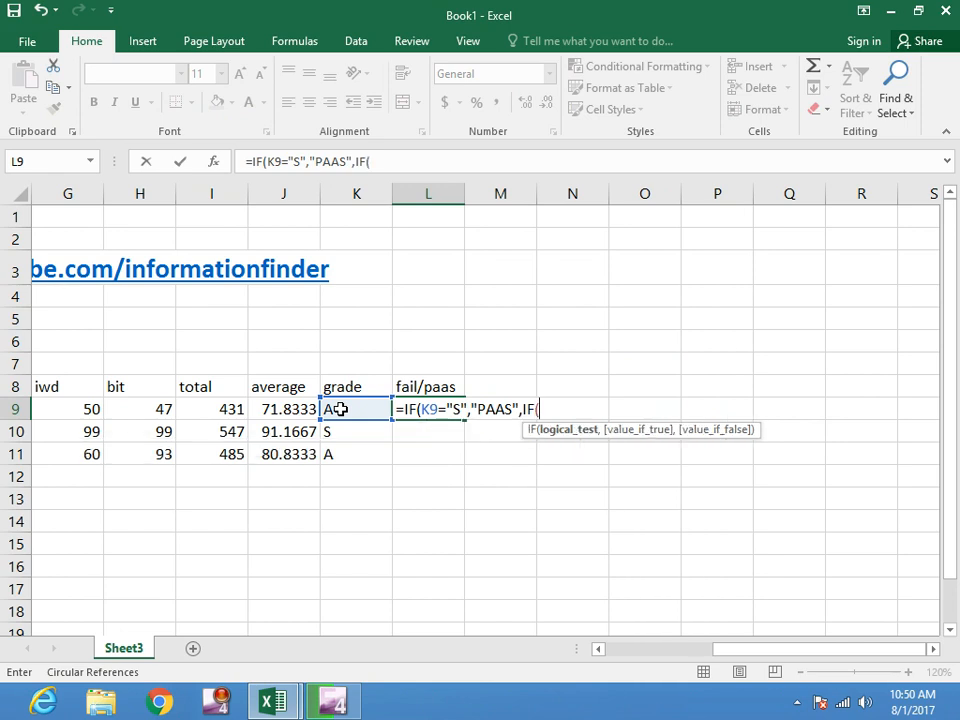
left_click(340, 409)
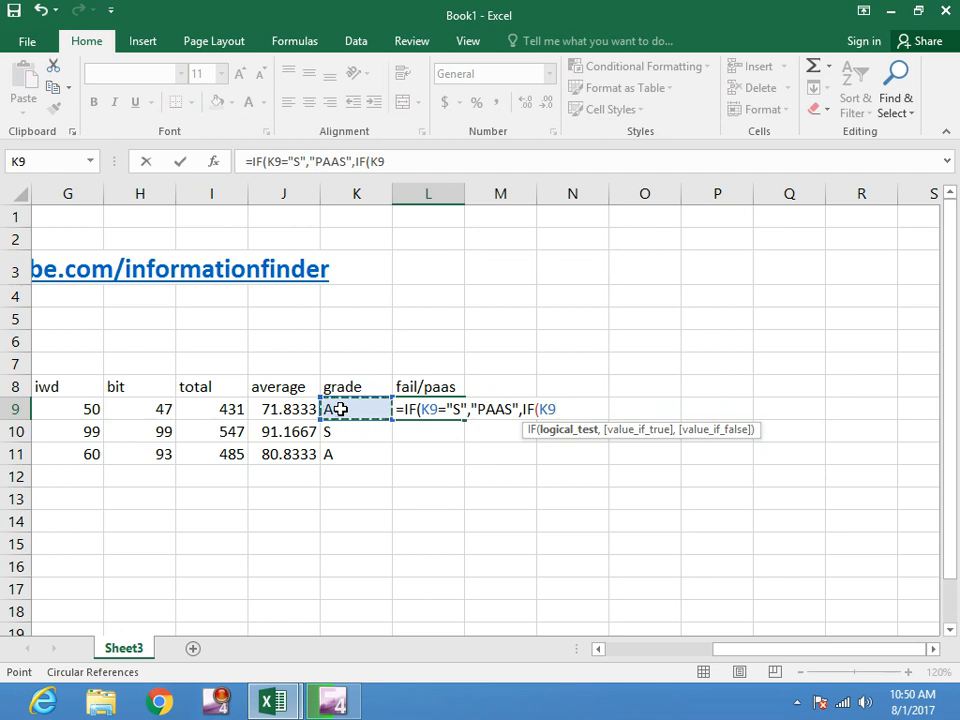
type("=\"")
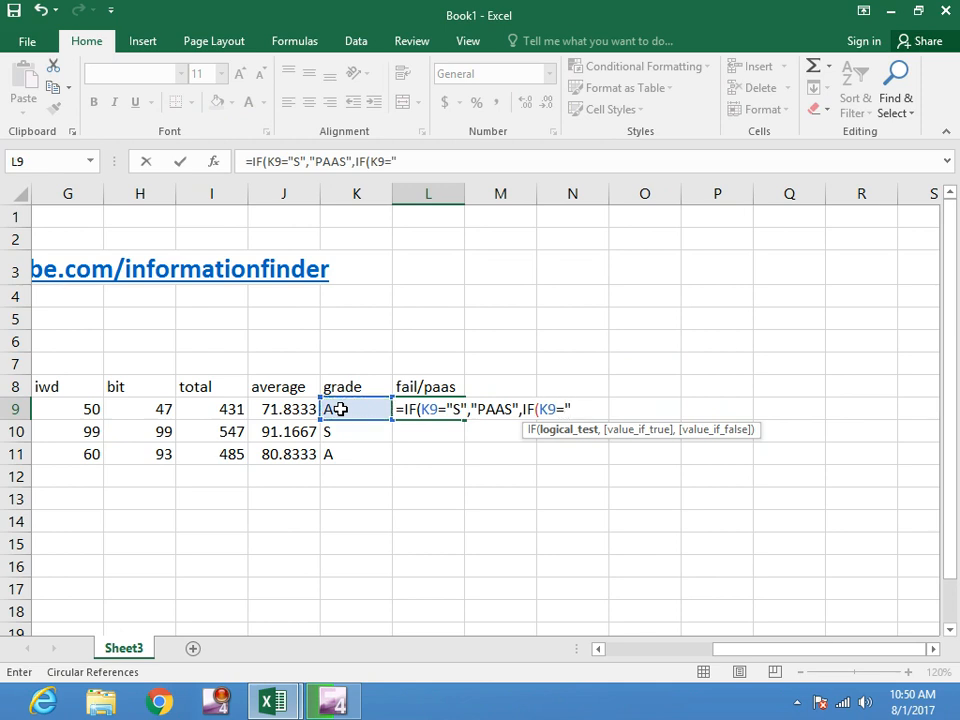
type("A\",\"")
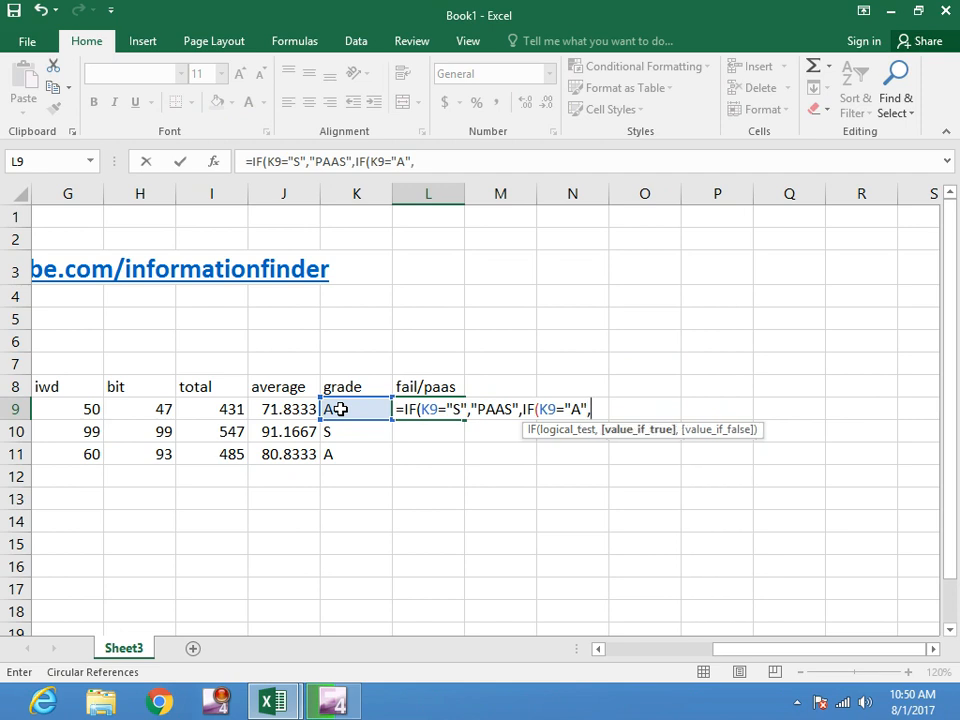
type("PAAS")
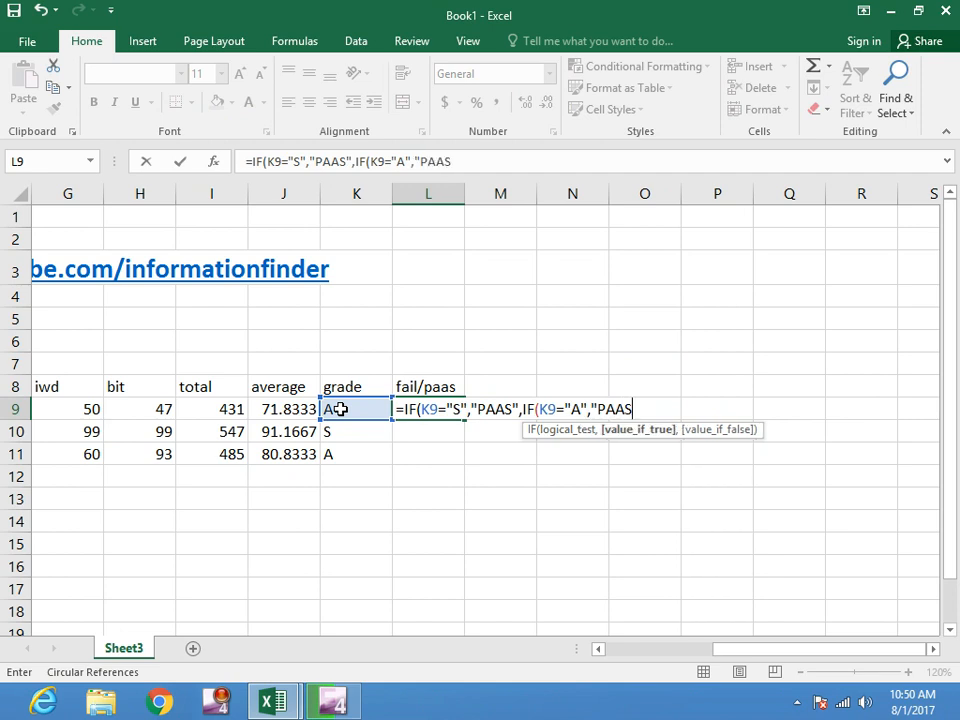
Add another nested IF to the L9 formula that returns "PASS" when K9 equals "B".
type("\",I")
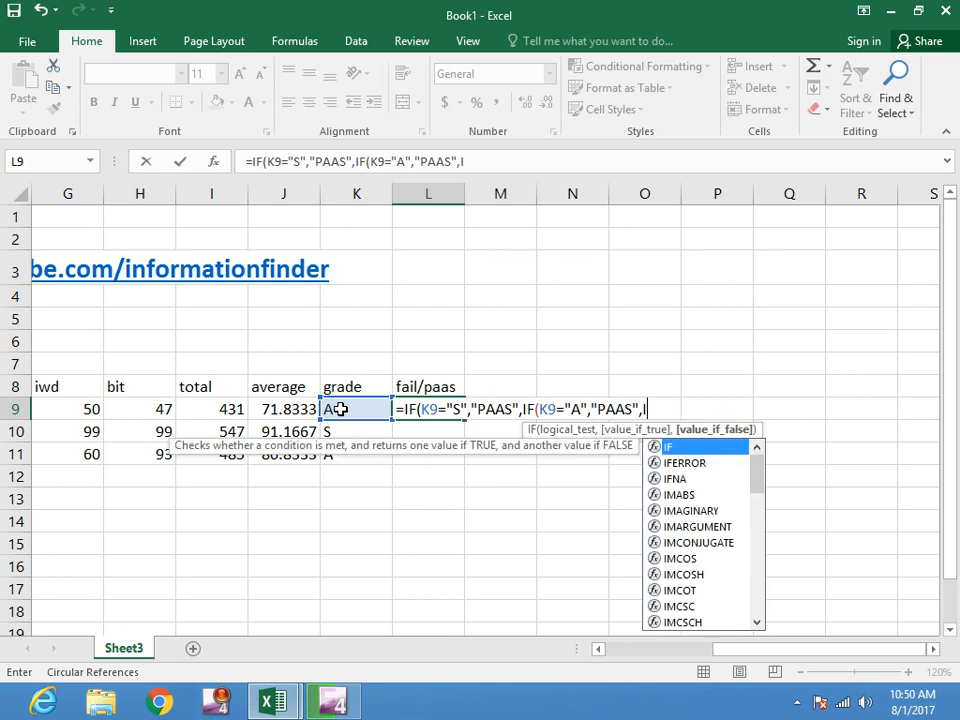
type("F")
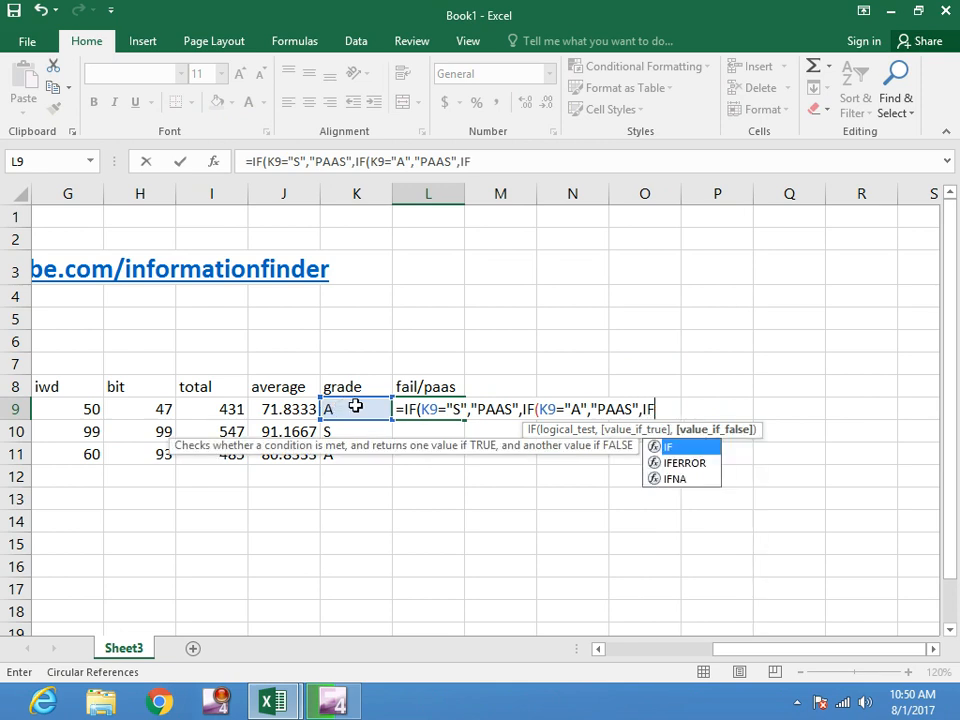
type("(")
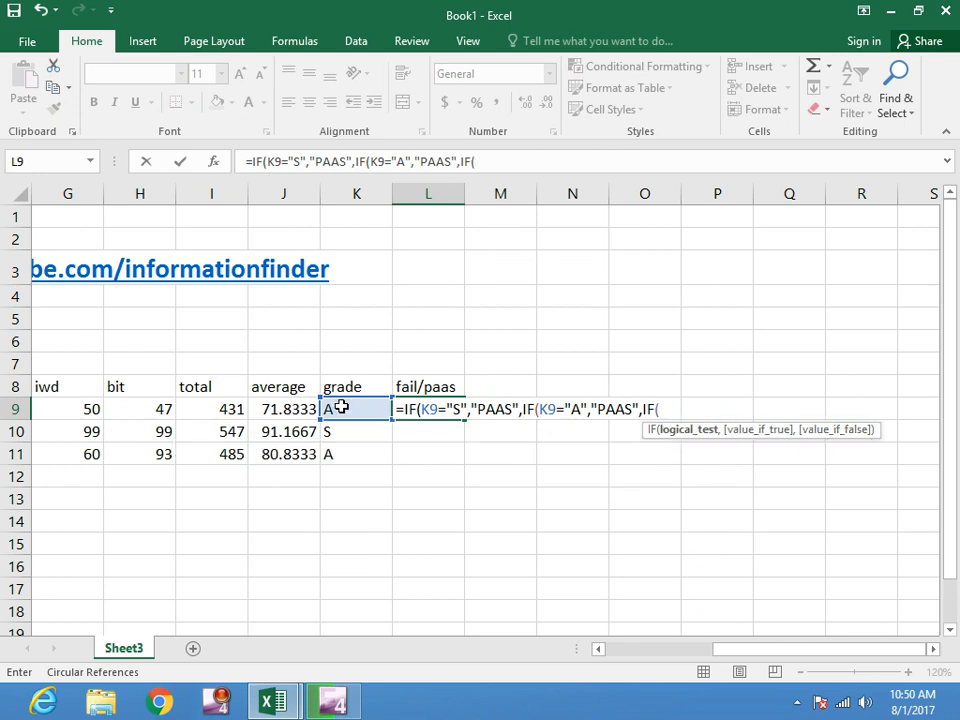
left_click(357, 409)
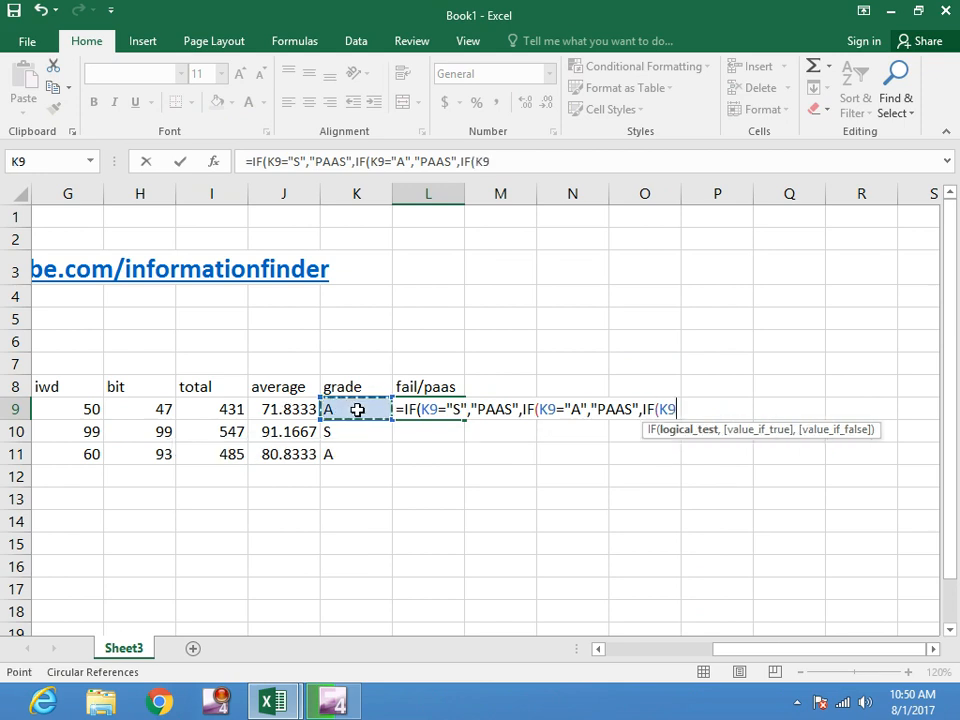
type("=")
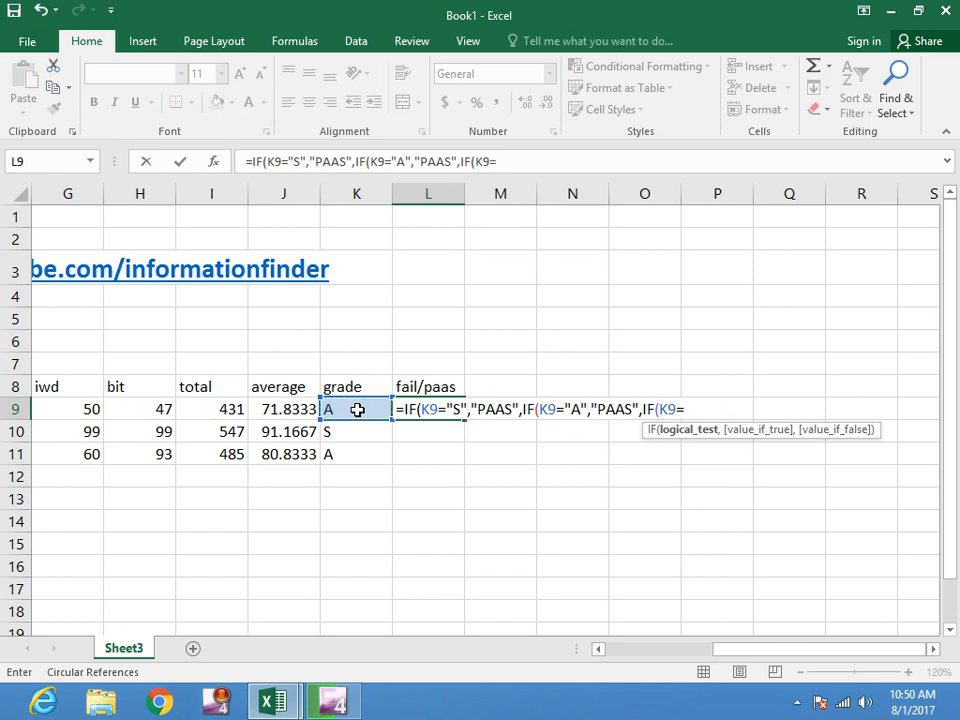
type("\"B\"")
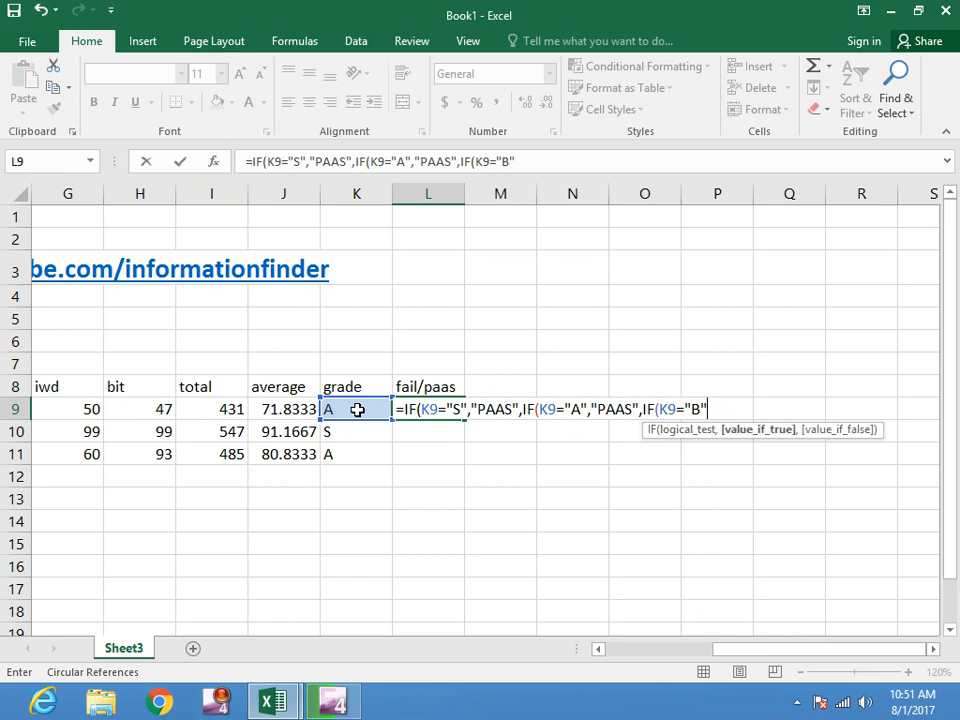
type(",\"PASS")
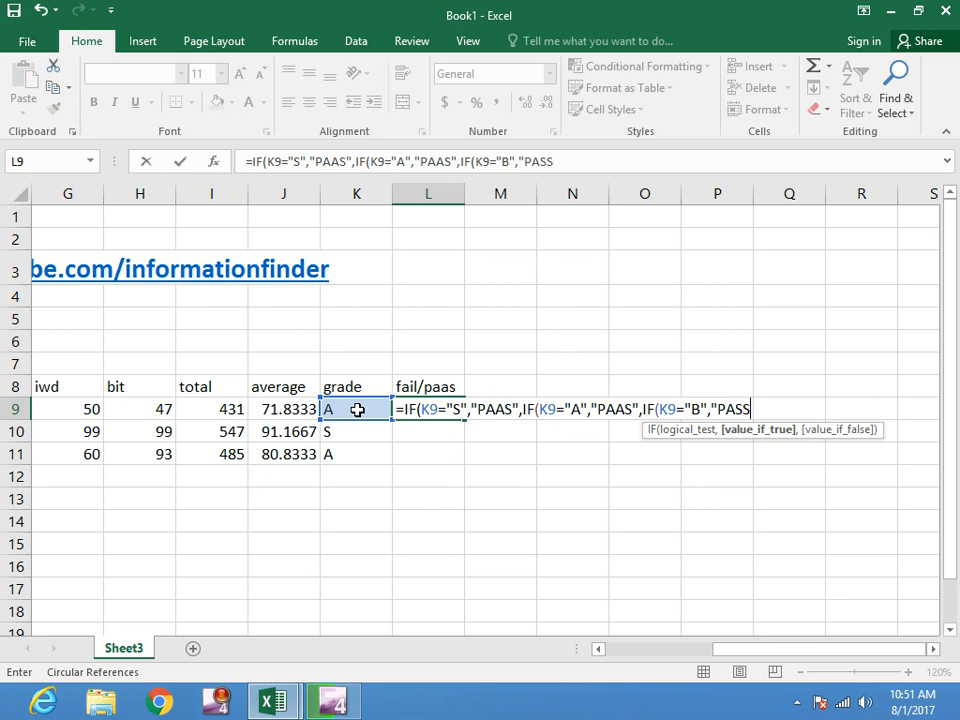
type("\"")
Correct the spelling "PAAS" to "PASS" in the "A" and "S" branches of the L9 formula.
left_click(625, 408)
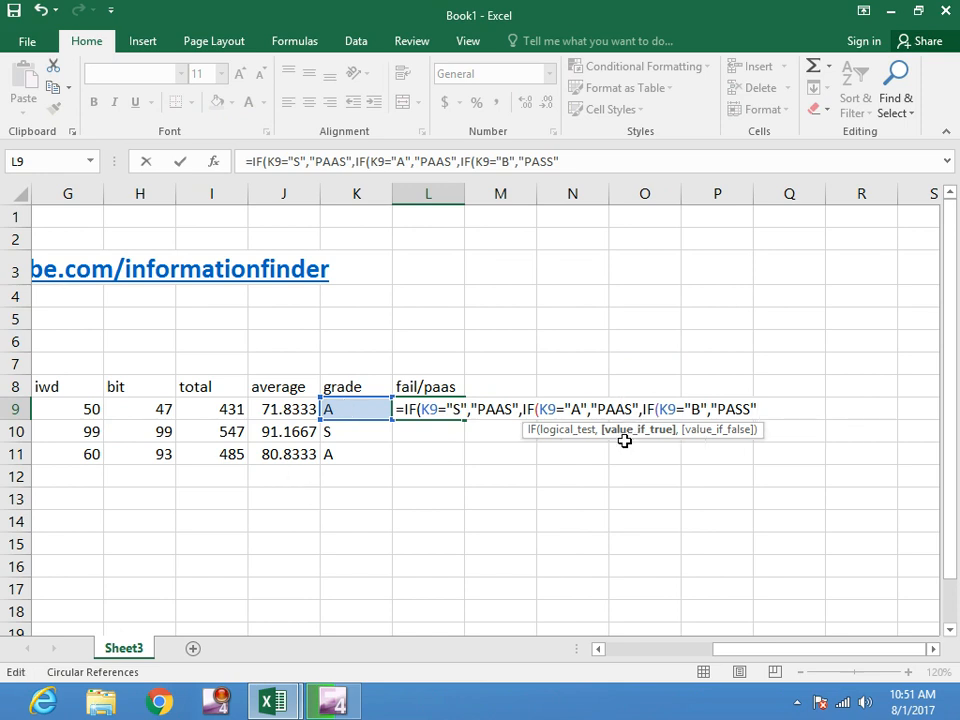
key("BackSpace")
type("S")
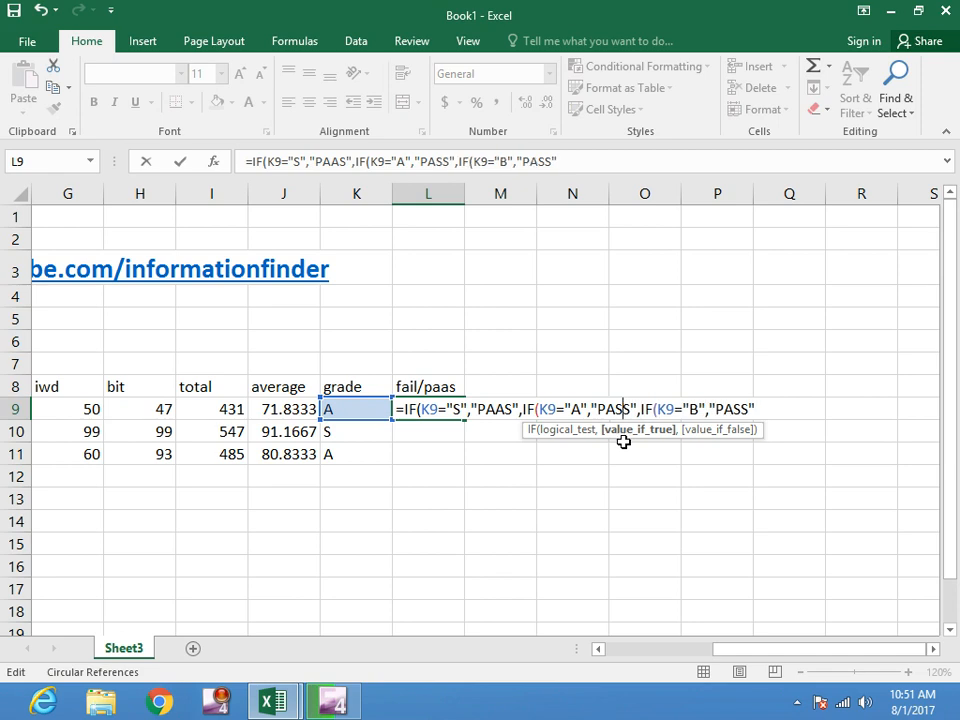
left_click(505, 405)
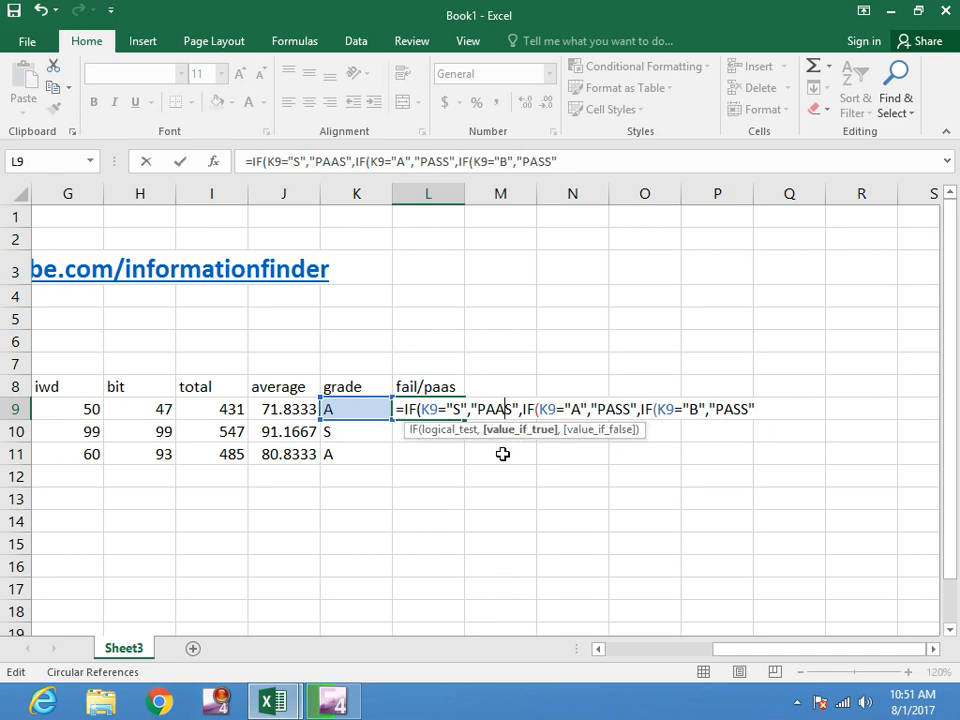
key("BackSpace")
type("S")
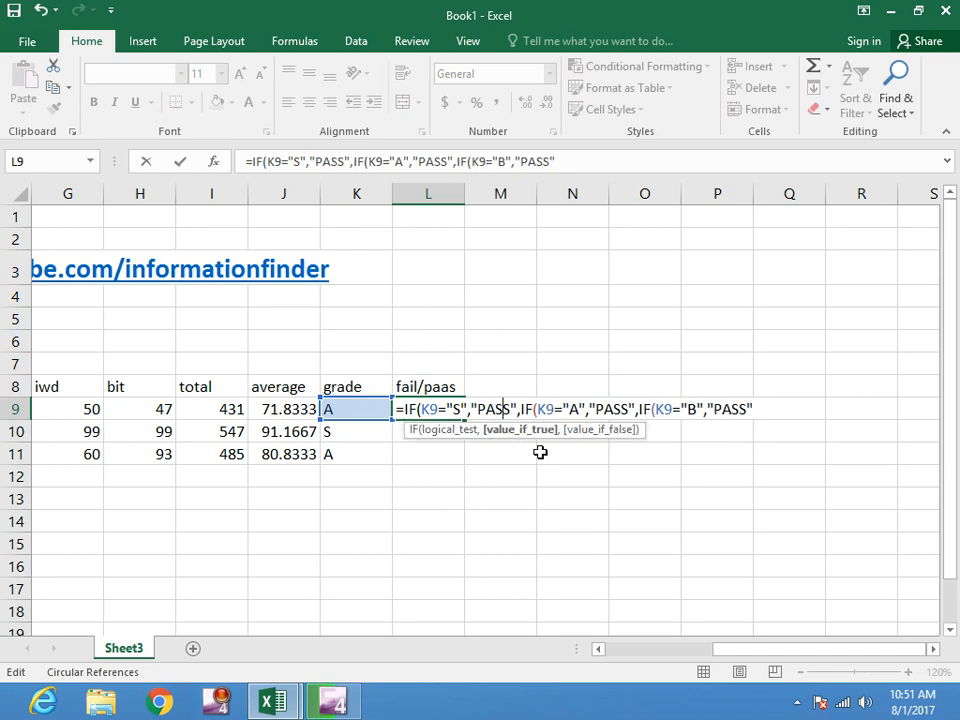
Add a fourth nested IF to the L9 formula that returns "PASS" when K9 equals "C".
left_click(761, 410)
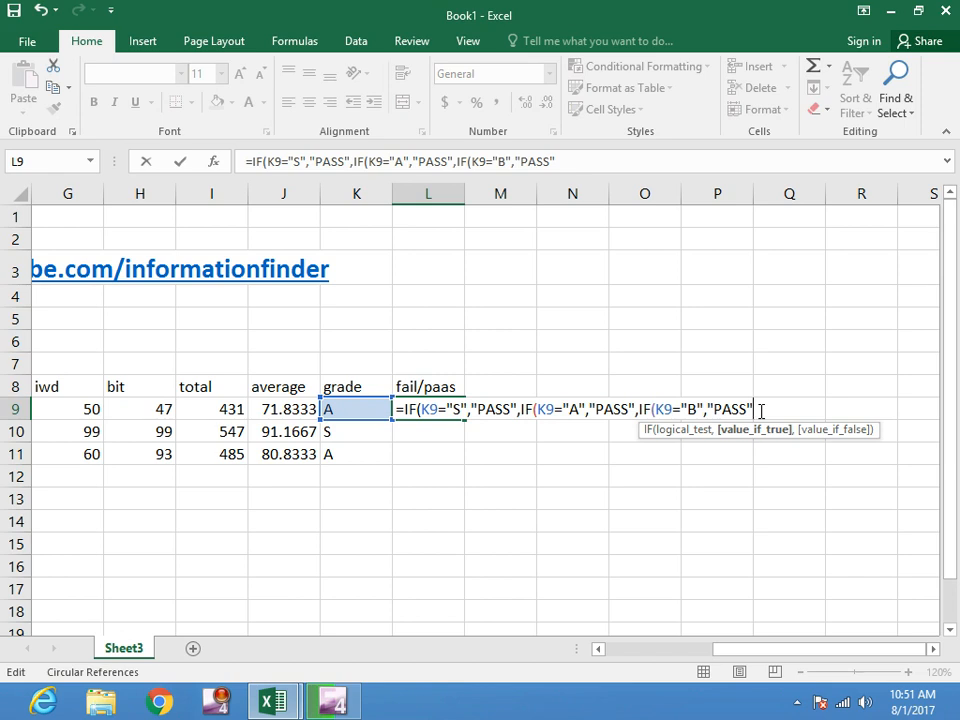
type(",IF")
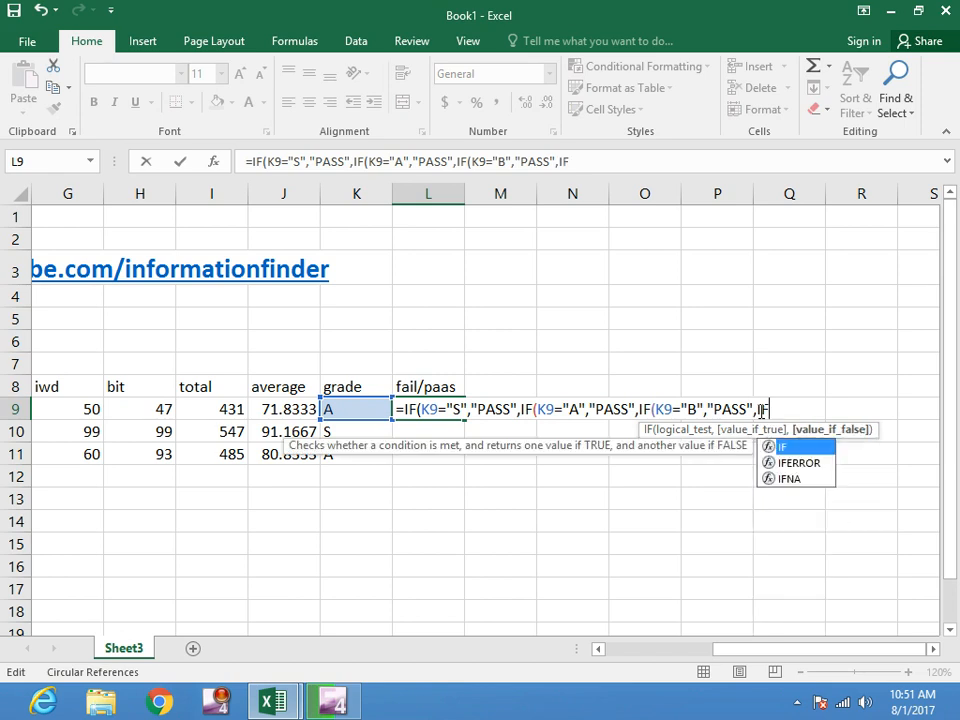
type("(")
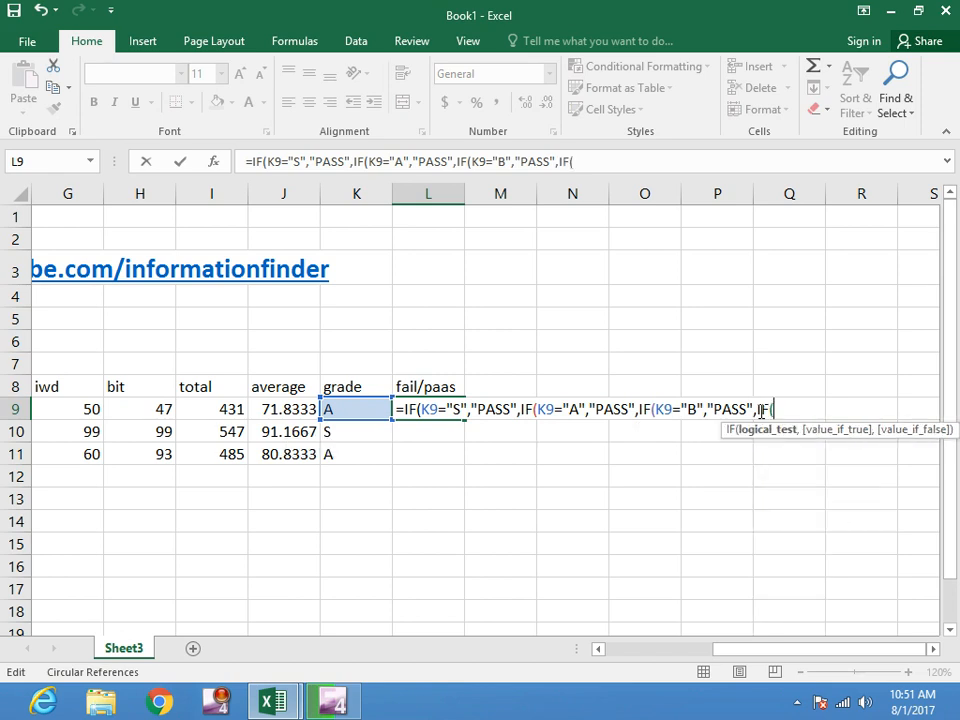
left_click(339, 410)
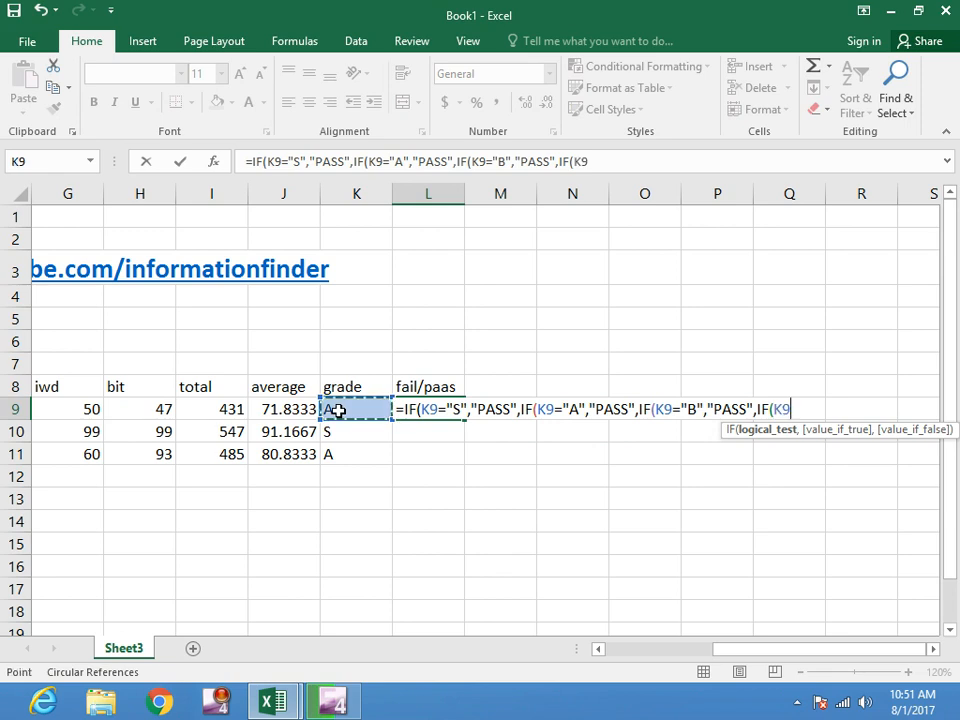
type("=")
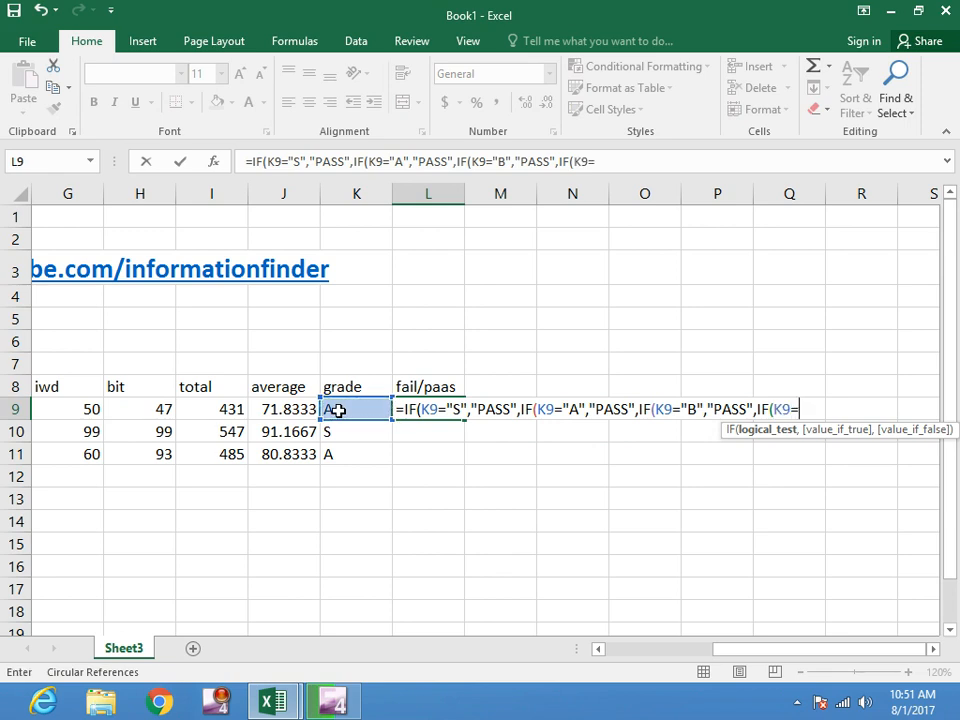
type("\"C\",\"PA")
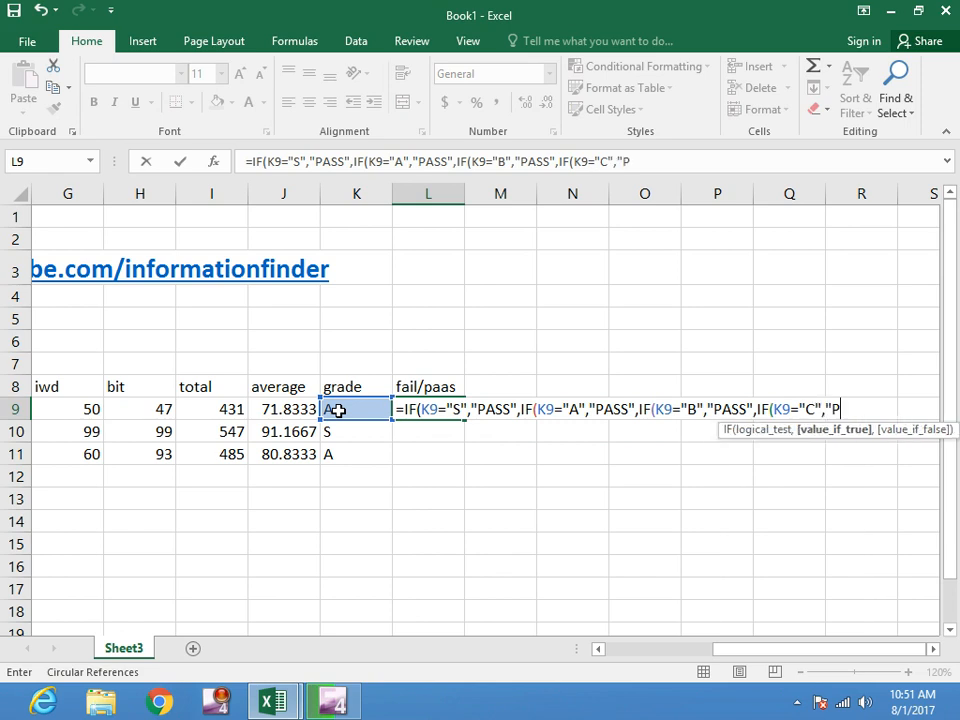
type("SS\",")
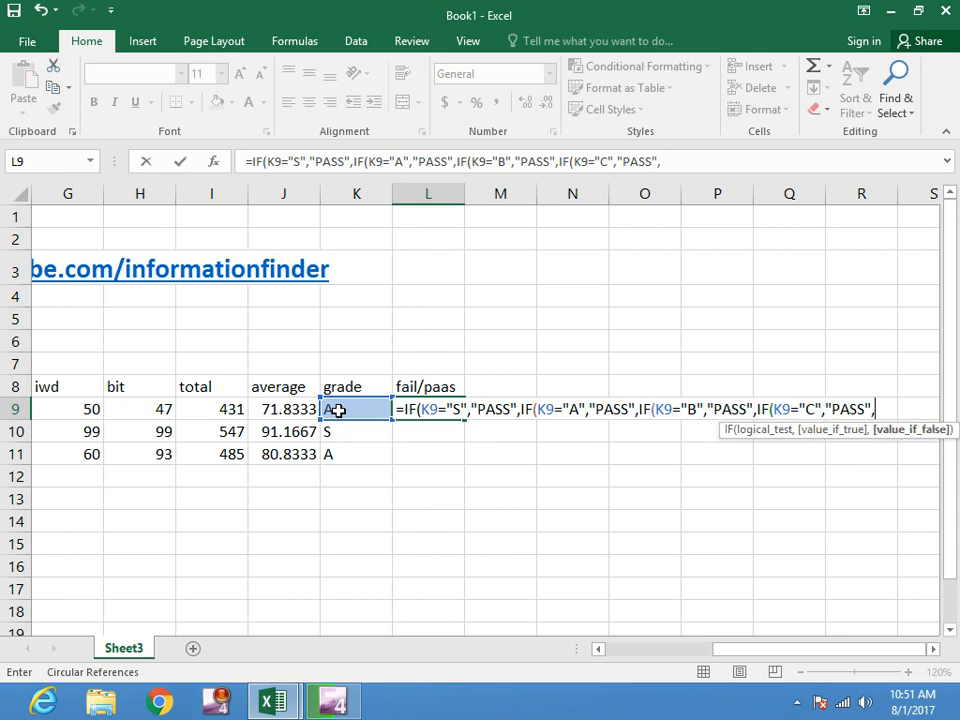
Finish the L9 formula with "FAIL" as the result for any other grade, closing all four nested IFs.
type("\"FAIL\")))")
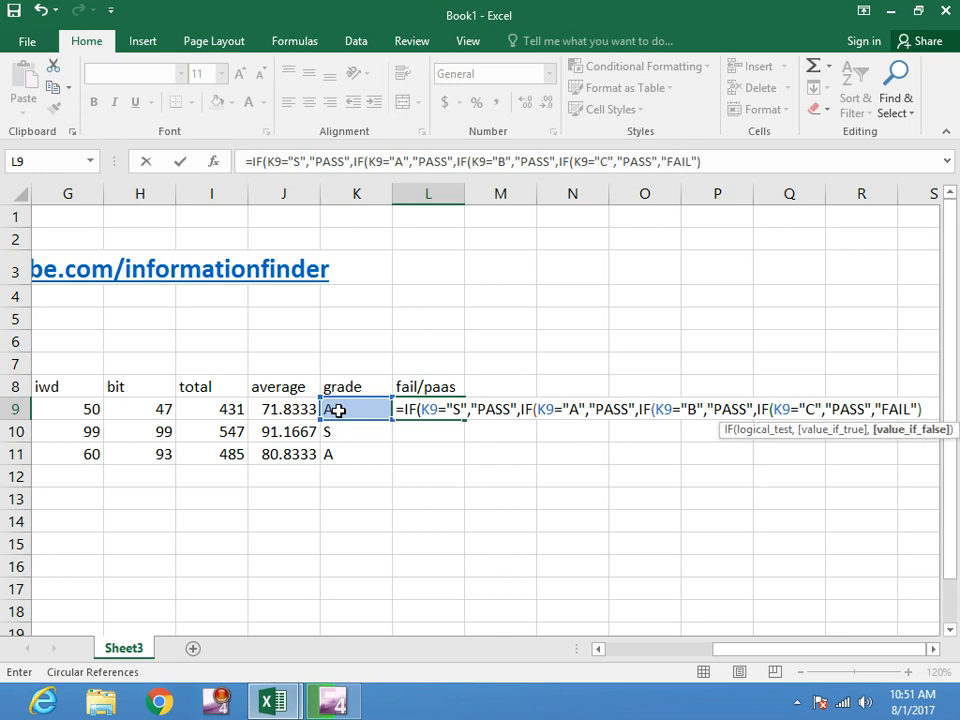
type(")")
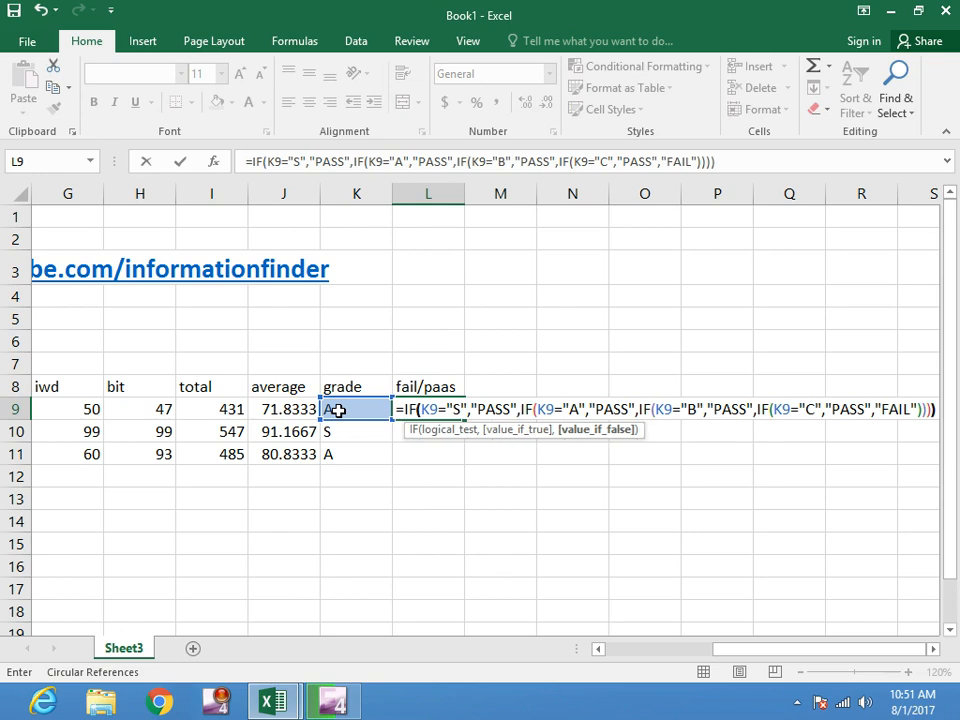
key("Return")
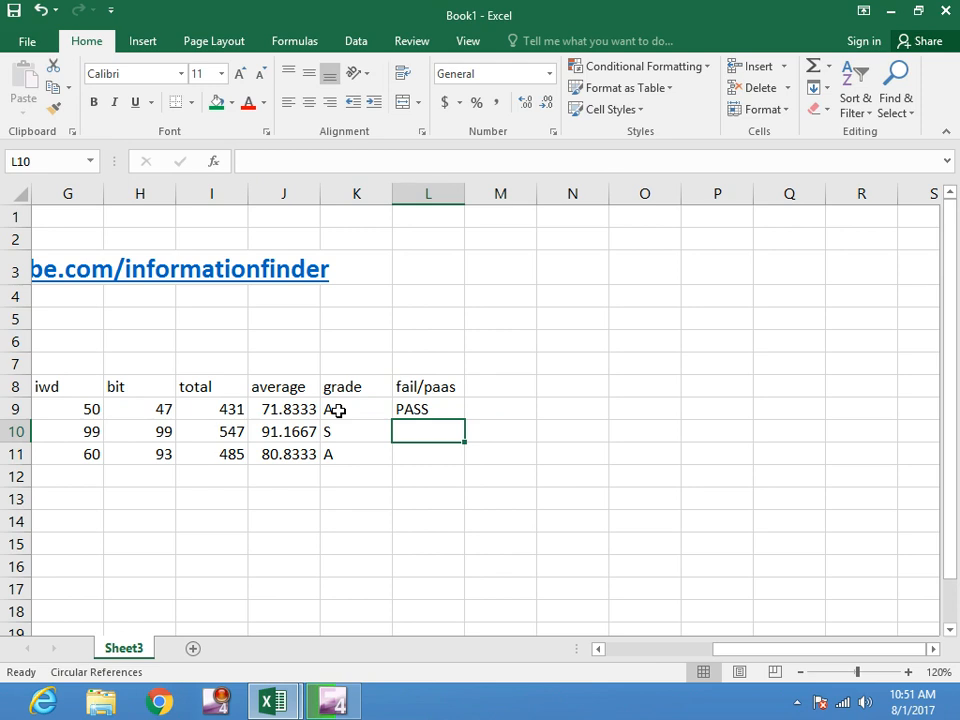
Fill the pass/fail formula from L9 down through L11 for the remaining students.
key("Up")
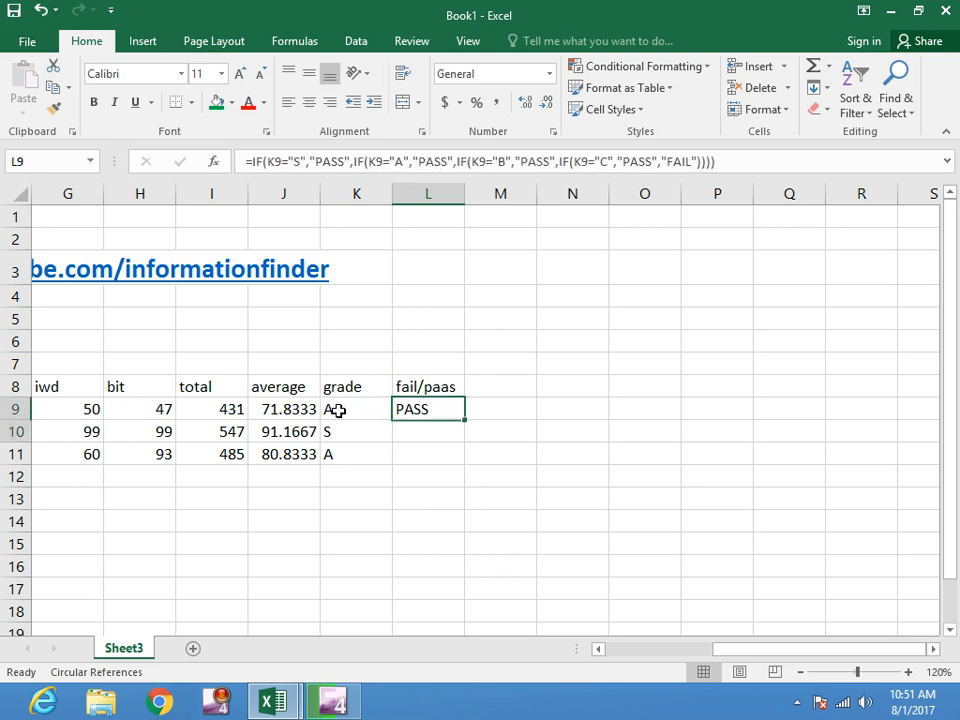
key("shift+Down")
key("shift+Down")
key("ctrl+d")
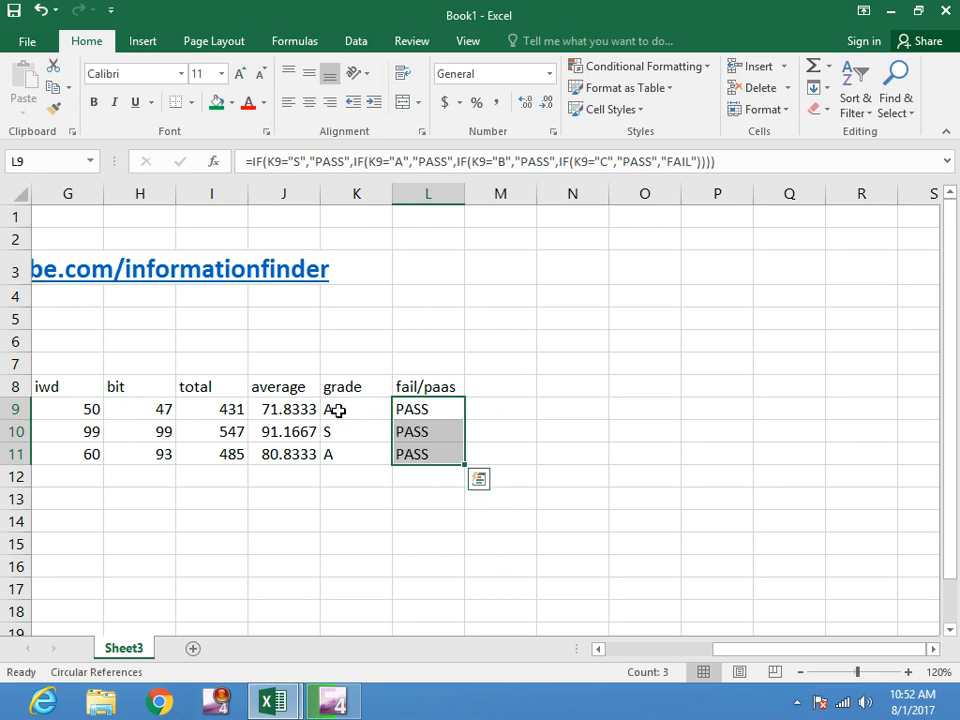
Enter the column heading "IF/AND" in M8, beside the fail/paas heading.
key("Right")
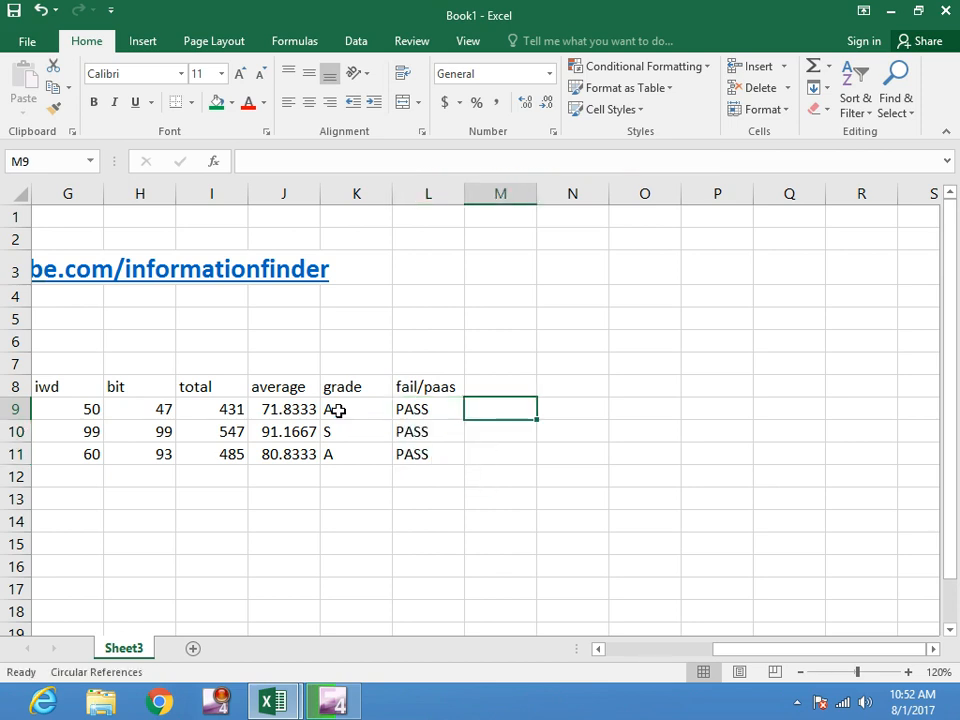
key("Up")
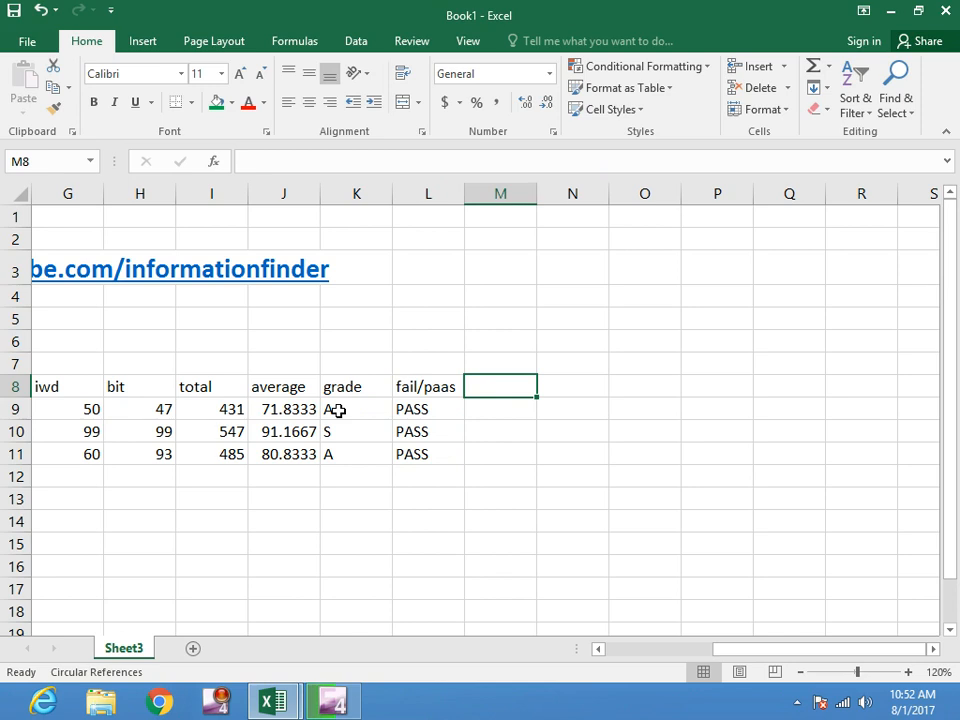
type("AND")
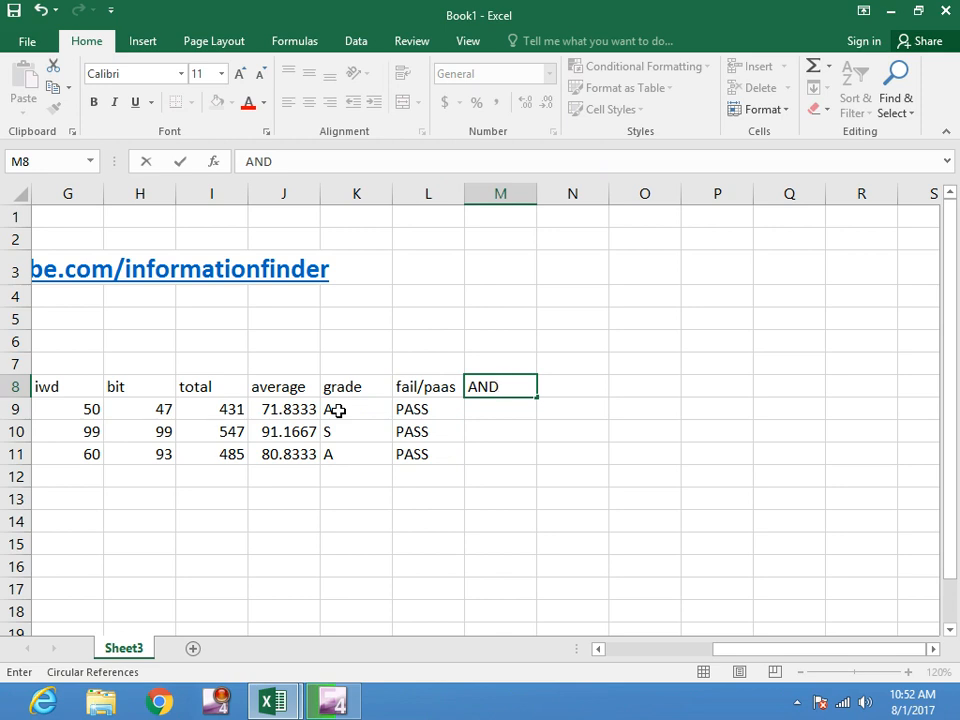
key("BackSpace")
key("BackSpace")
key("BackSpace")
type("IF/AND")
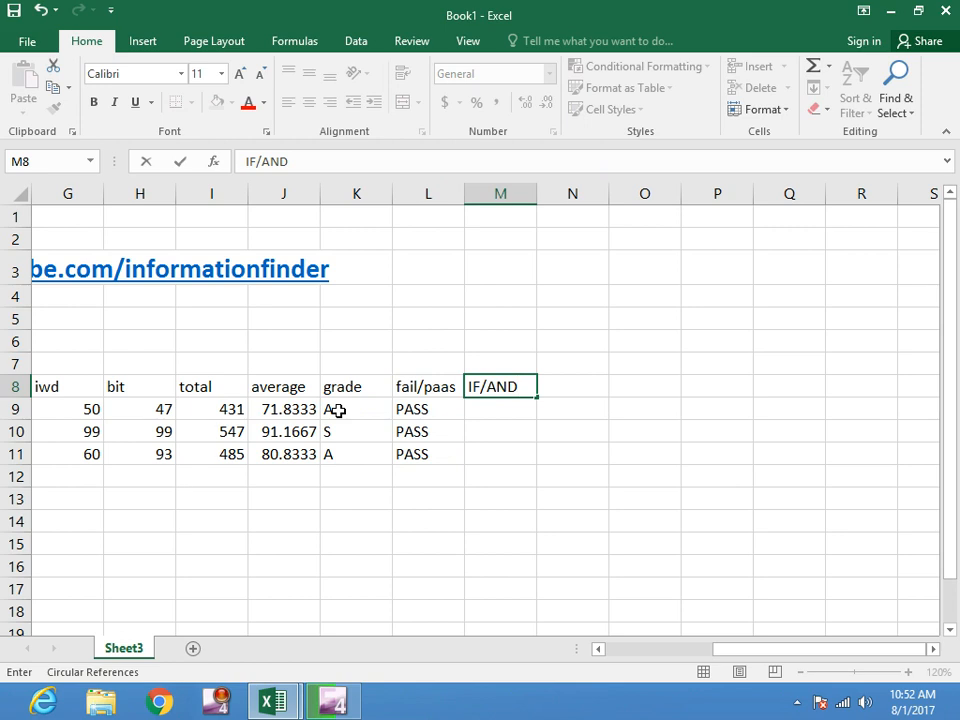
key("Return")
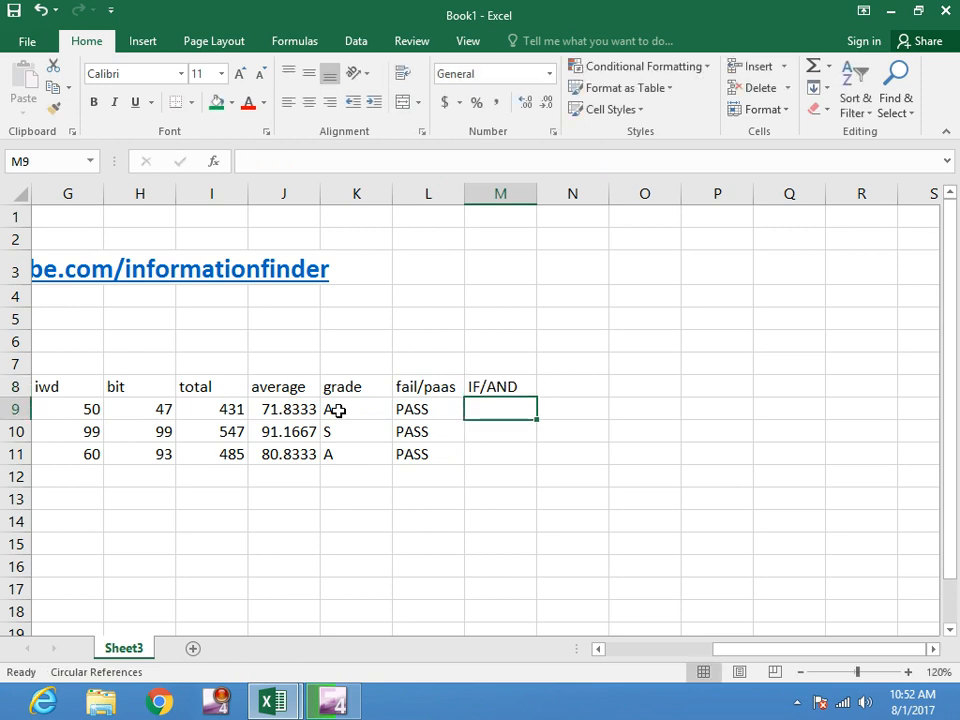
Start an IF formula in M9 with a nested AND whose first condition is K9="S".
type("=IF")
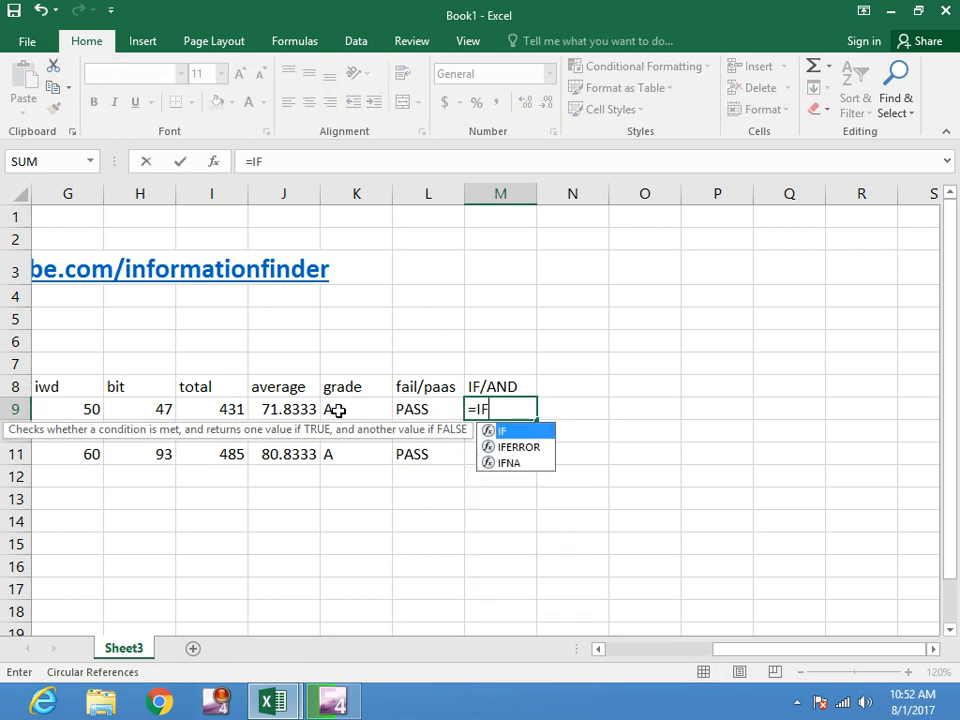
type("(A")
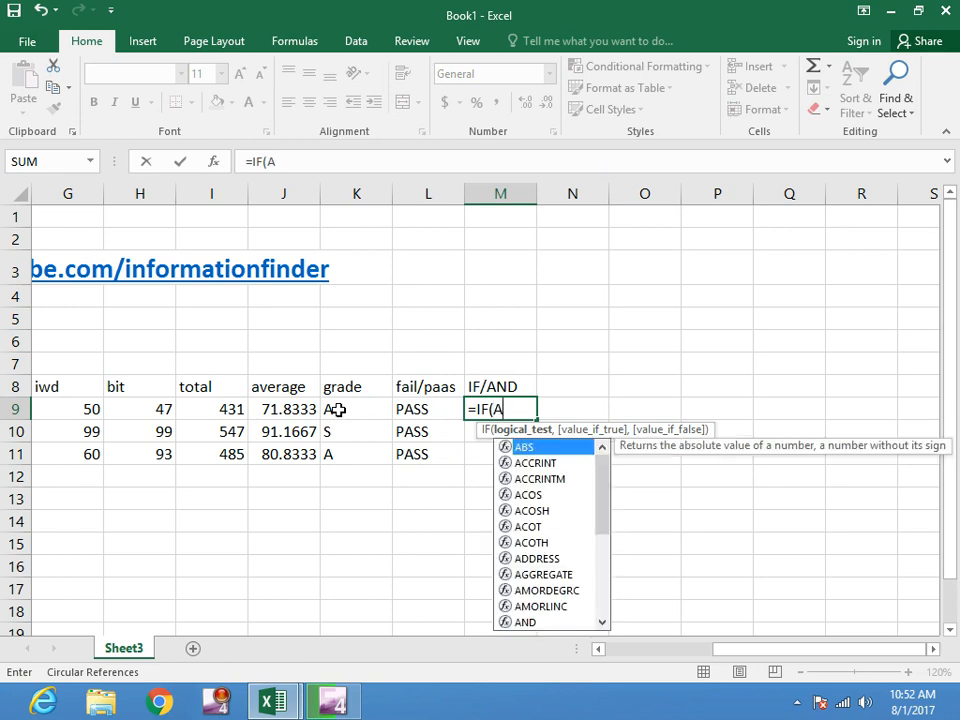
type("ND")
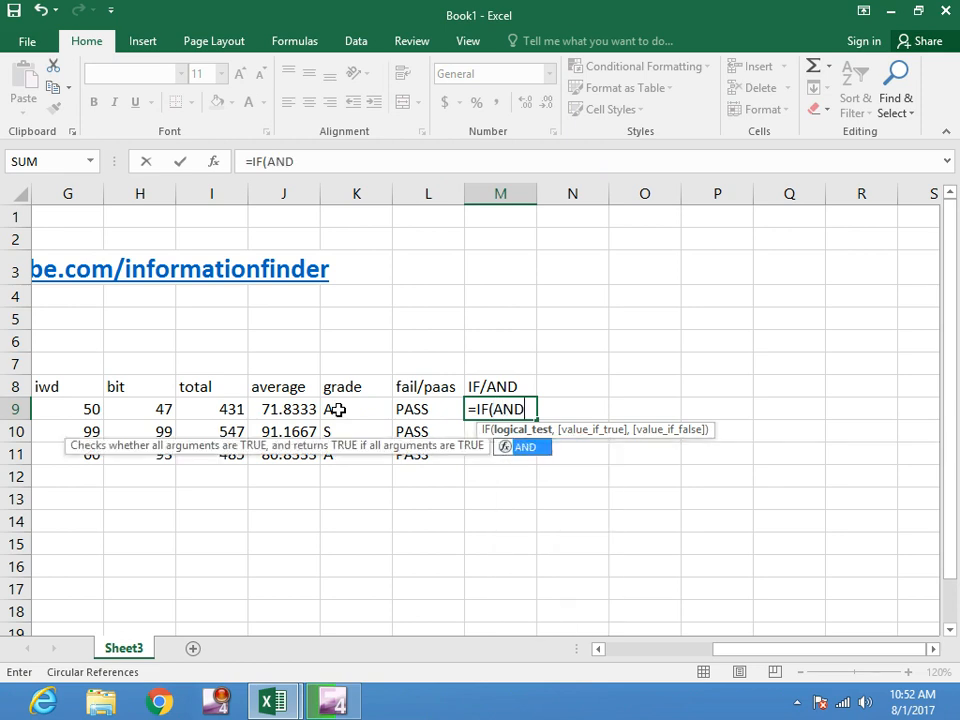
type("(")
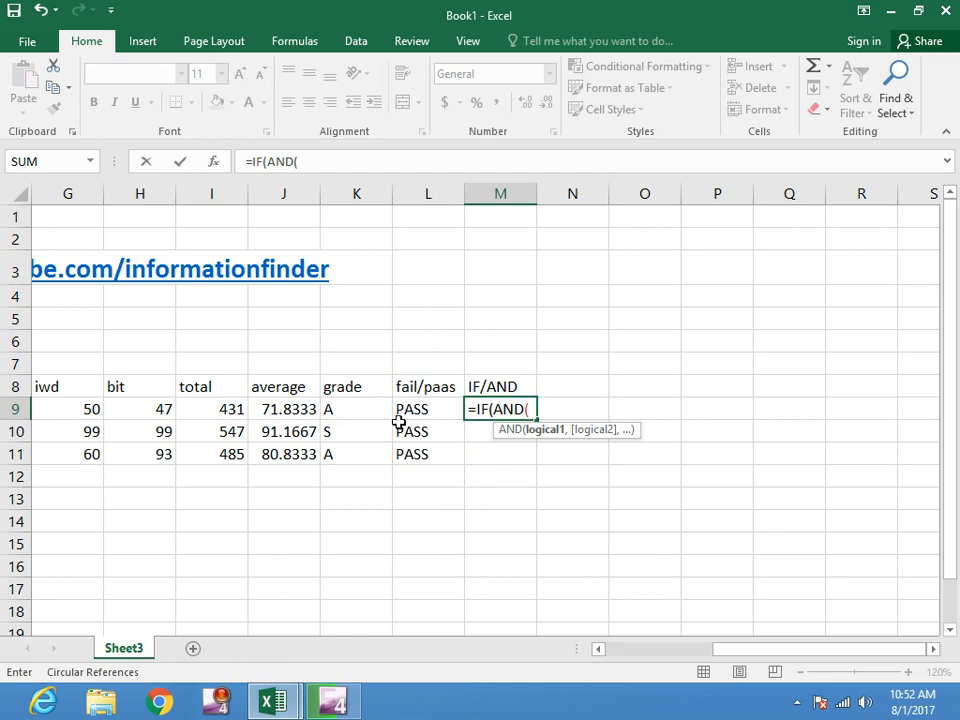
left_click(338, 412)
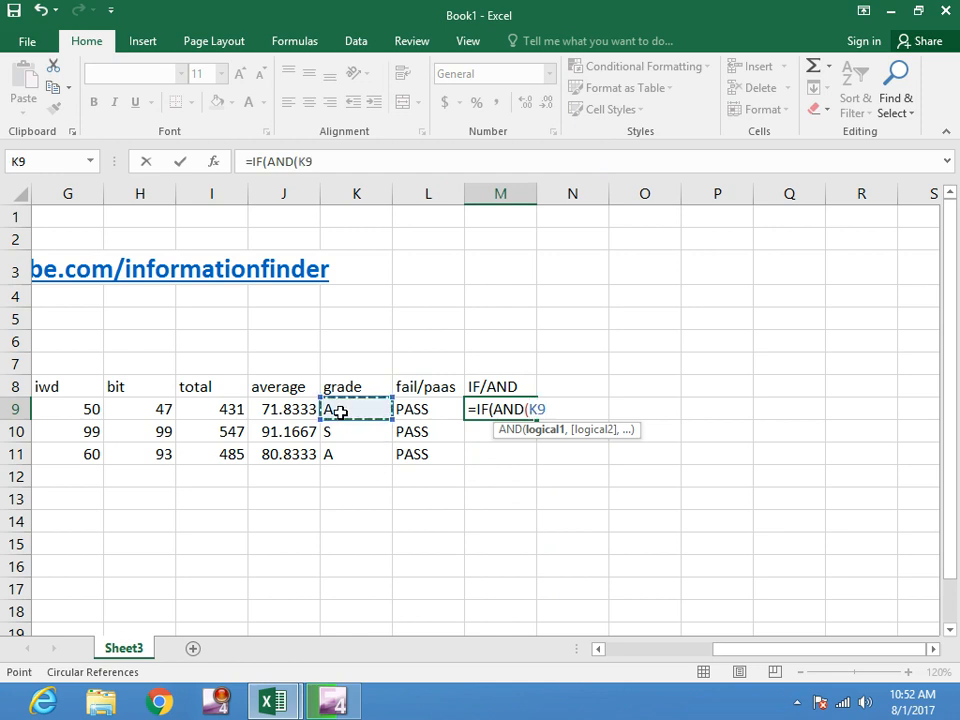
type("=")
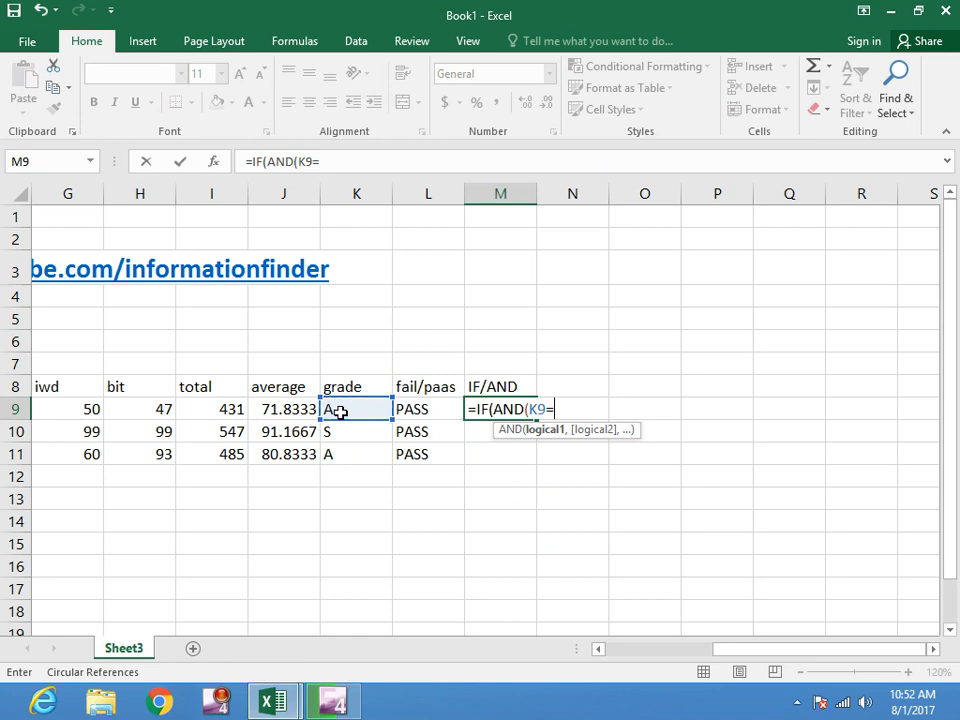
type("\"S\",")
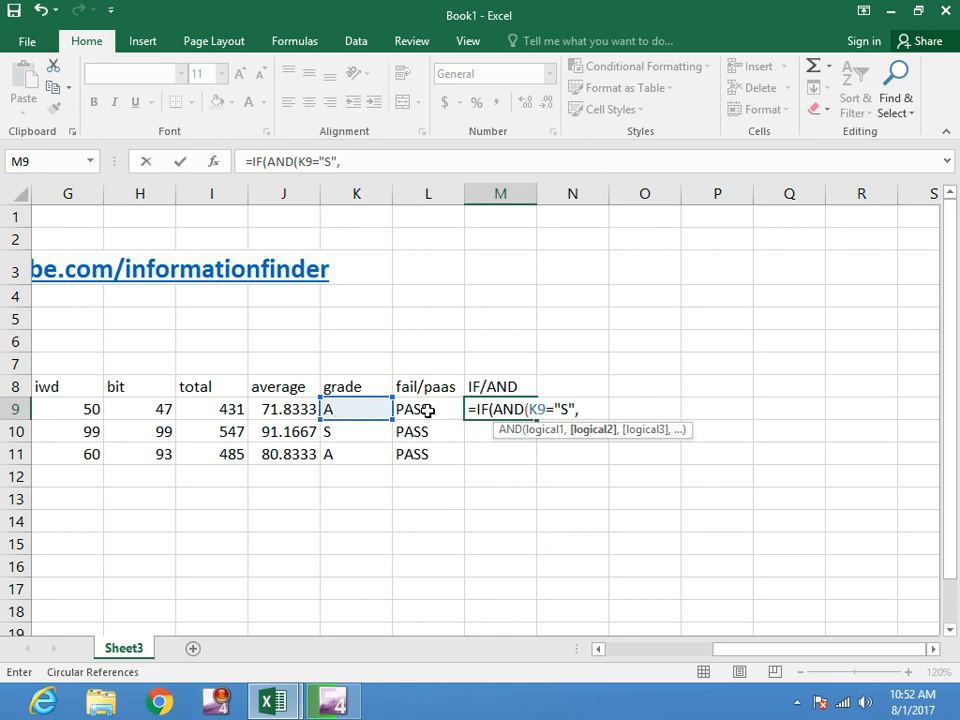
Add the conditions K9="A" and K9="B" to the AND test in the M9 formula.
left_click(344, 409)
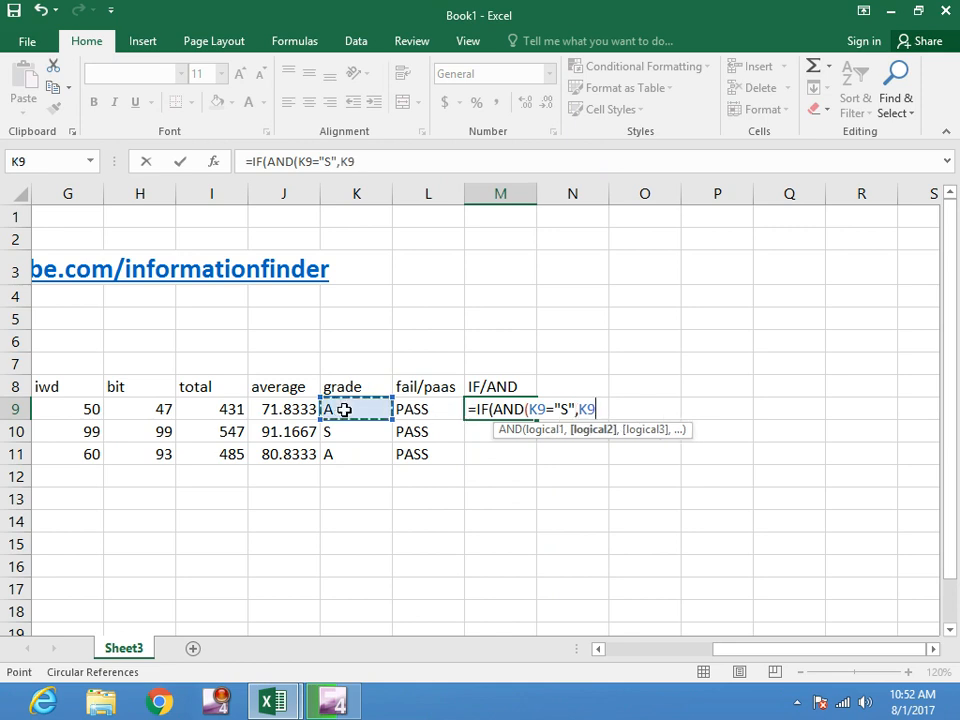
type("=\"")
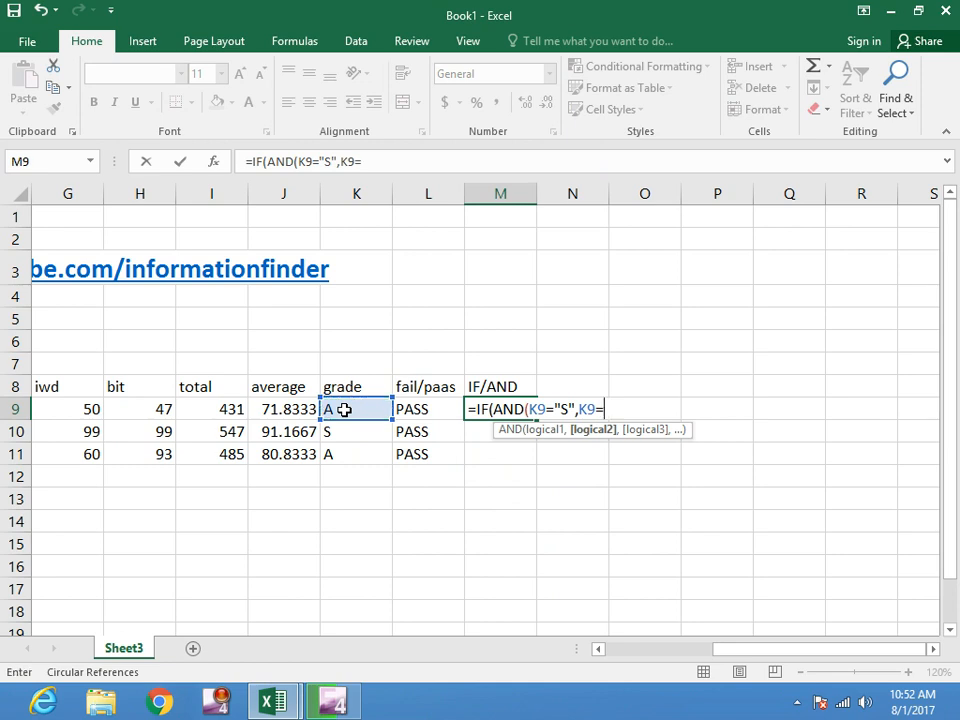
type("A\",")
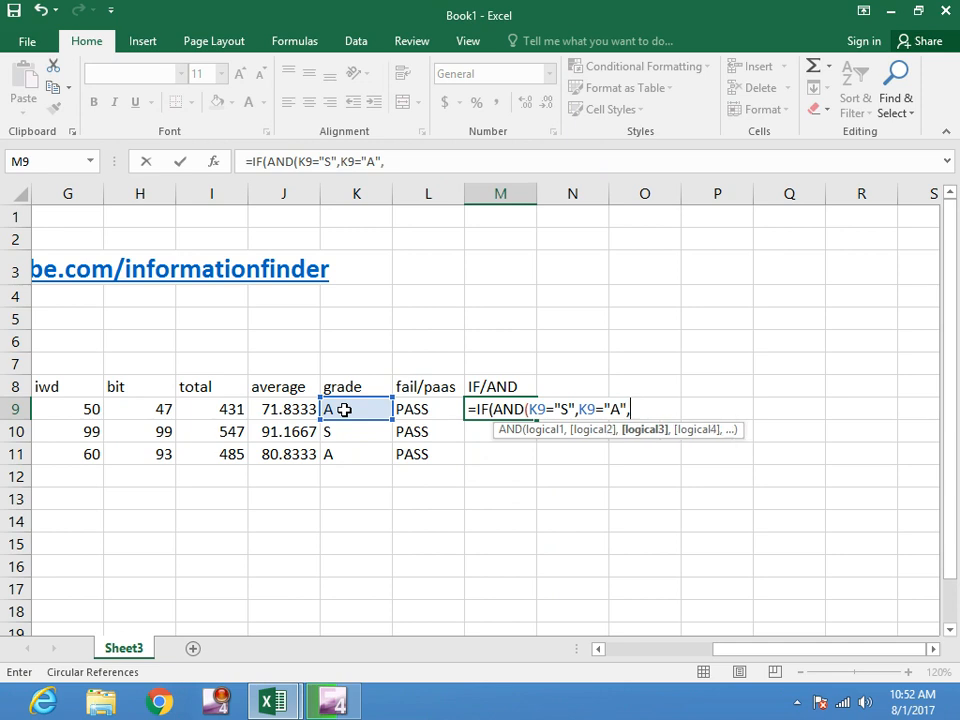
left_click(358, 412)
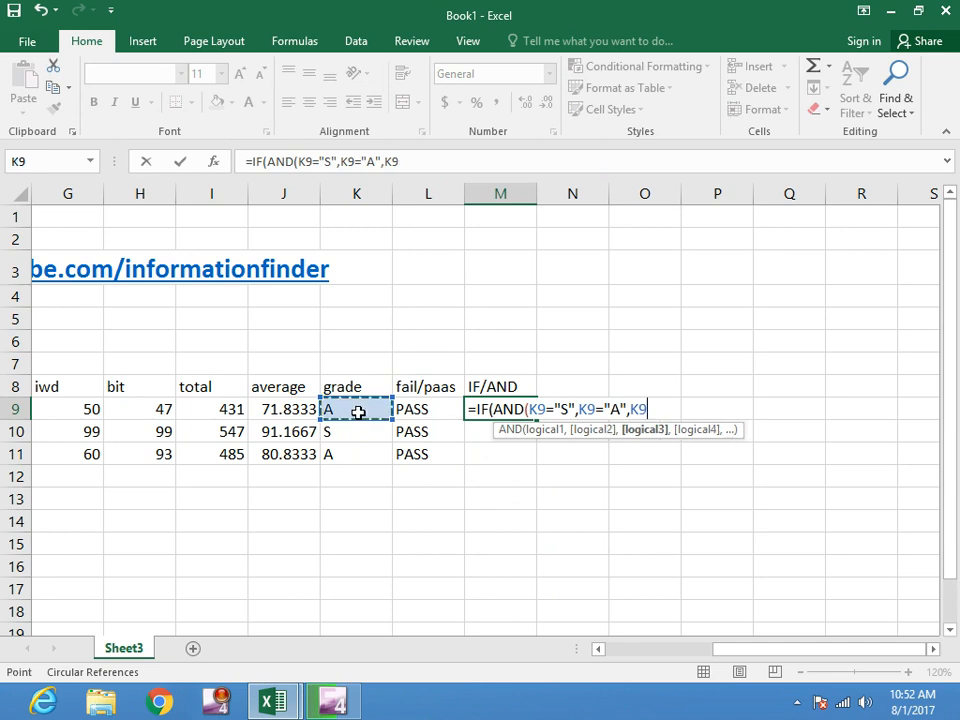
type("=\"")
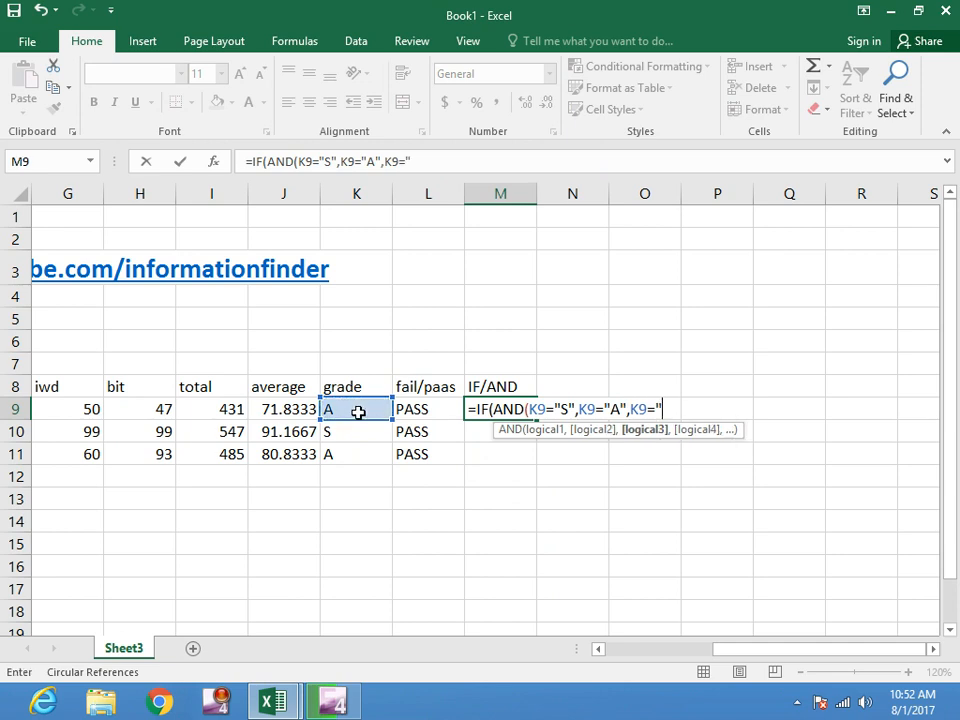
type("B\",")
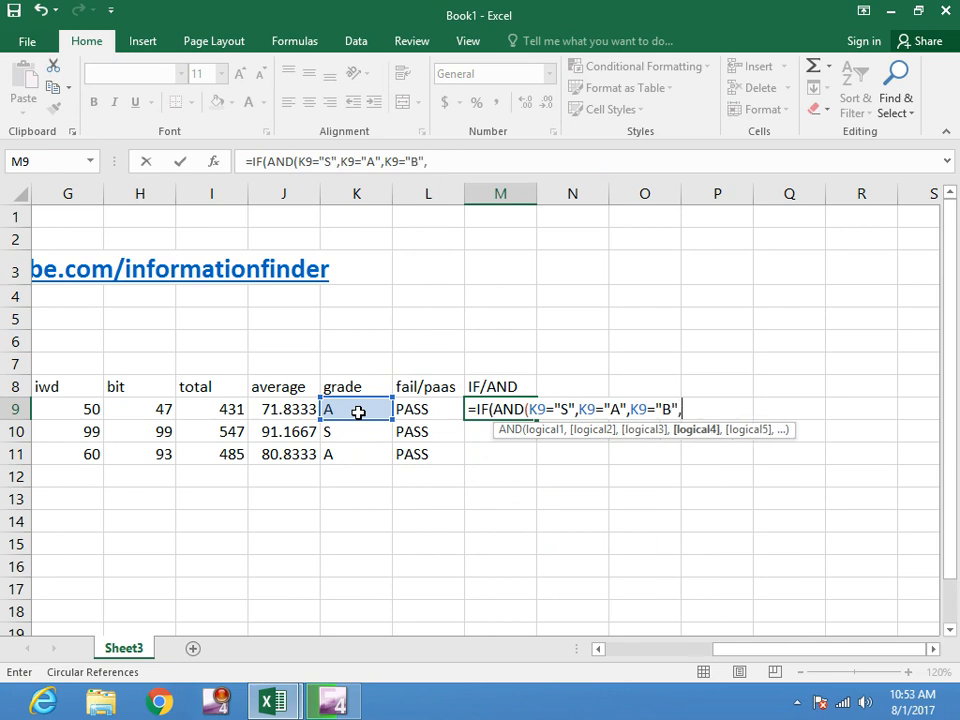
Add K9="C" as the fourth condition in the M9 formula and close the AND test.
left_click(344, 411)
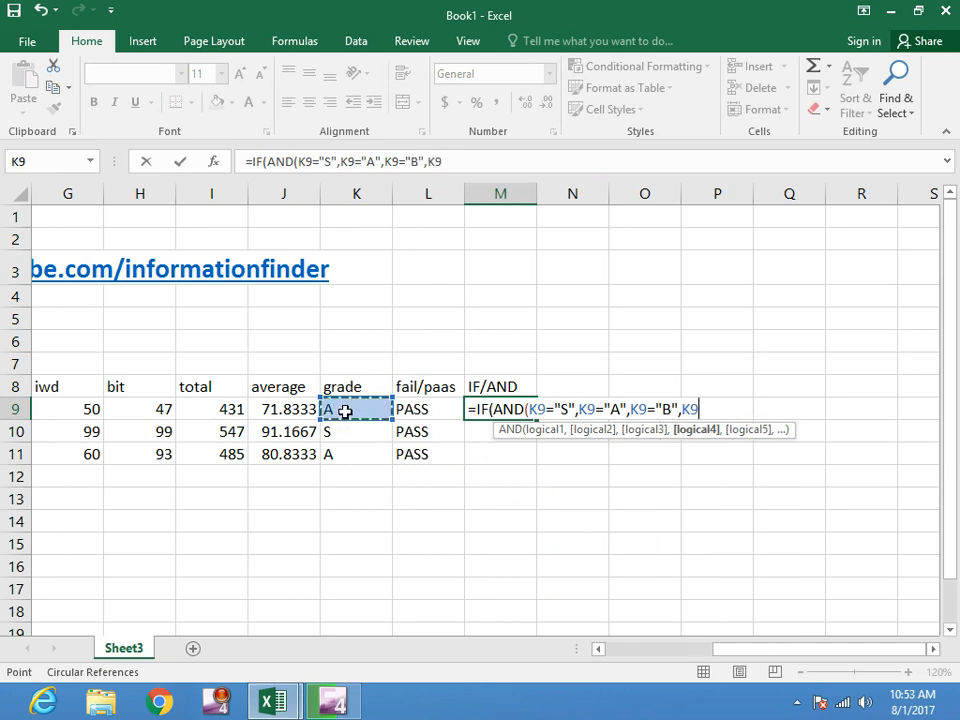
type("=")
type("\"C")
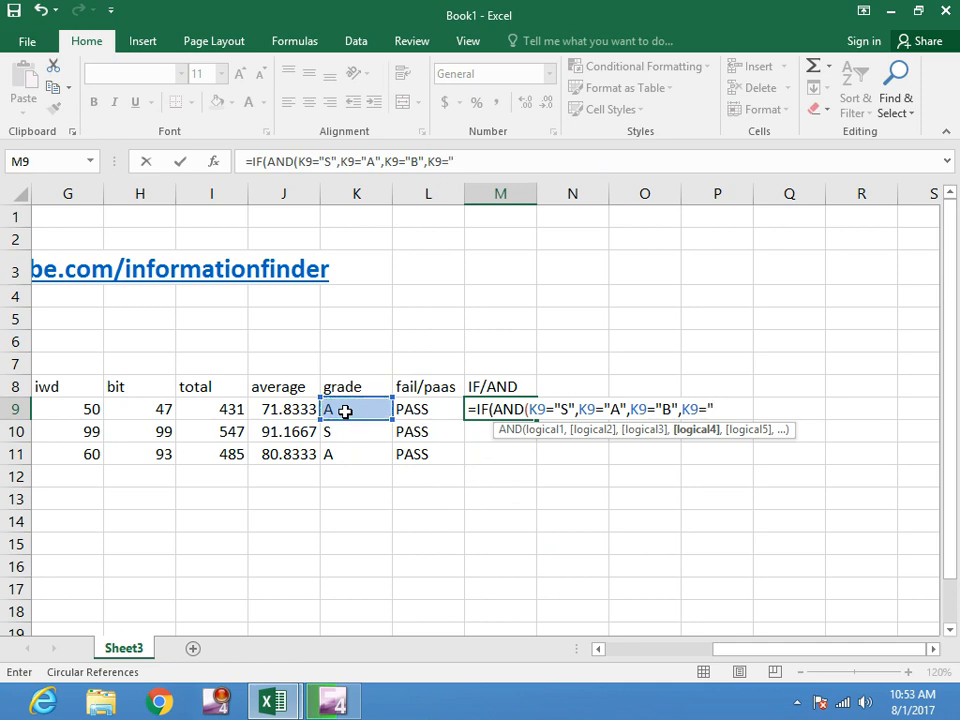
type("\"),\"FS")
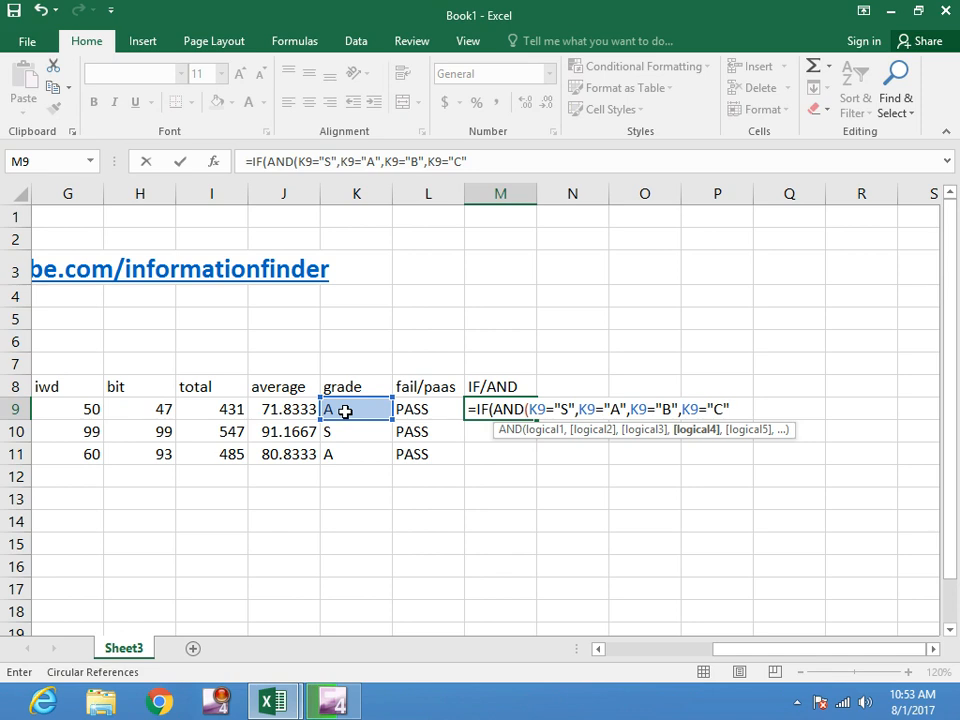
type(")")
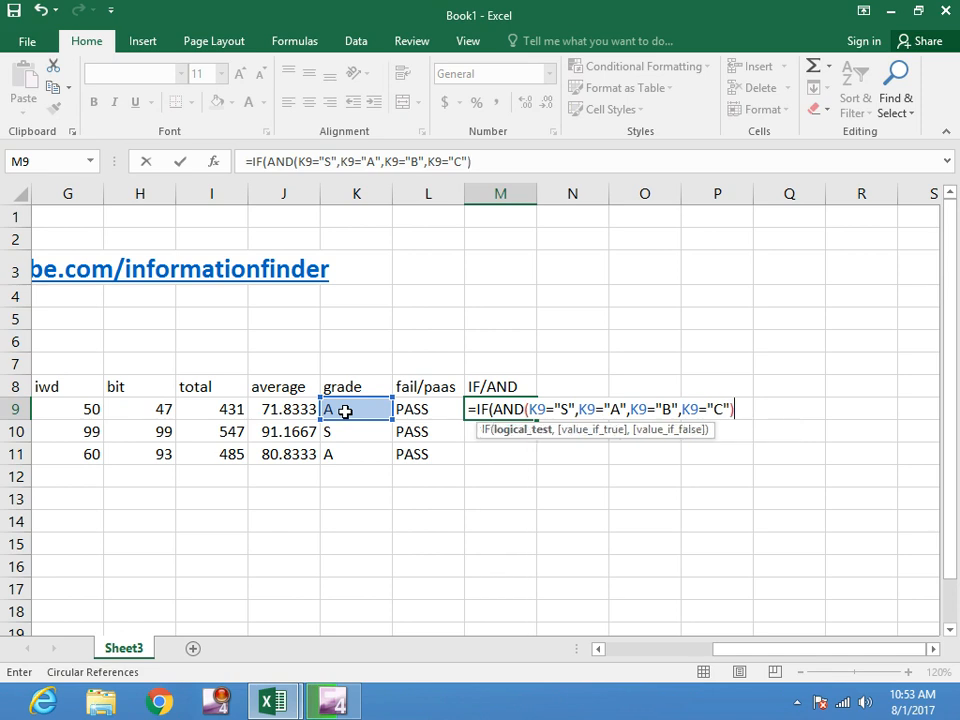
Complete the M9 formula with "FAIL" as the value if true and "PASS" as the value if false, and enter it.
type(",\"F")
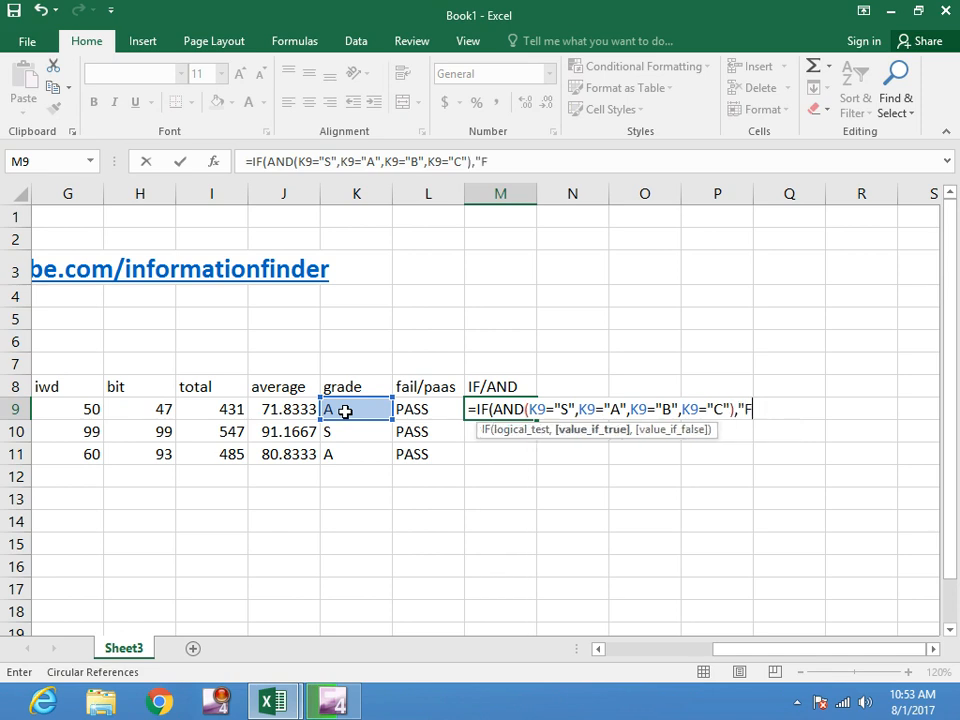
type("S")
key("BackSpace")
type("AIL\"")
type(",\"")
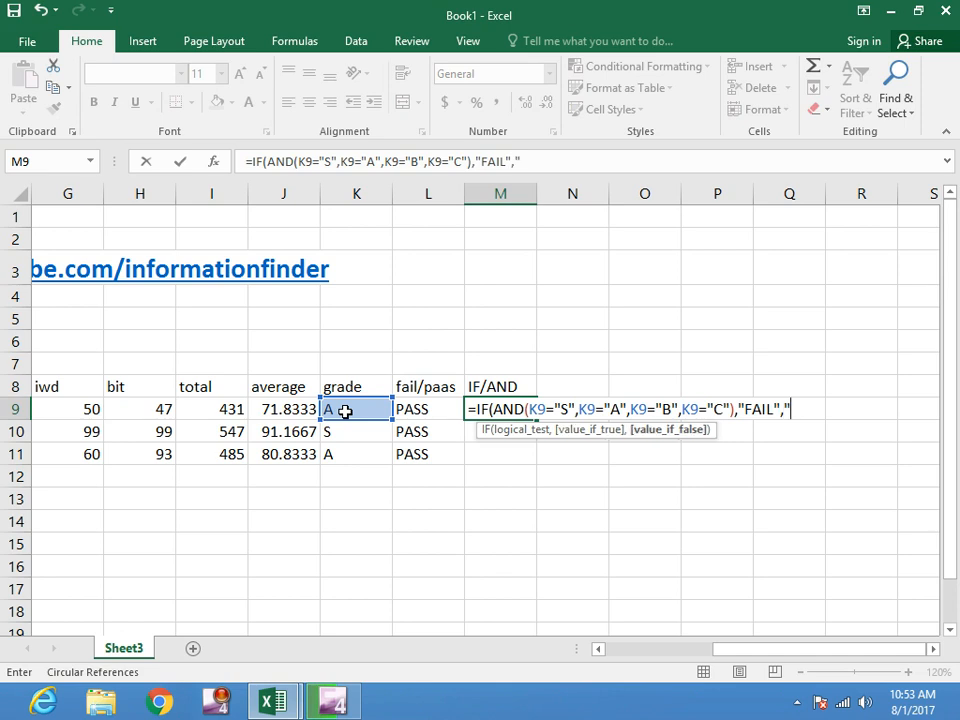
type("PASS\")")
key("Return")
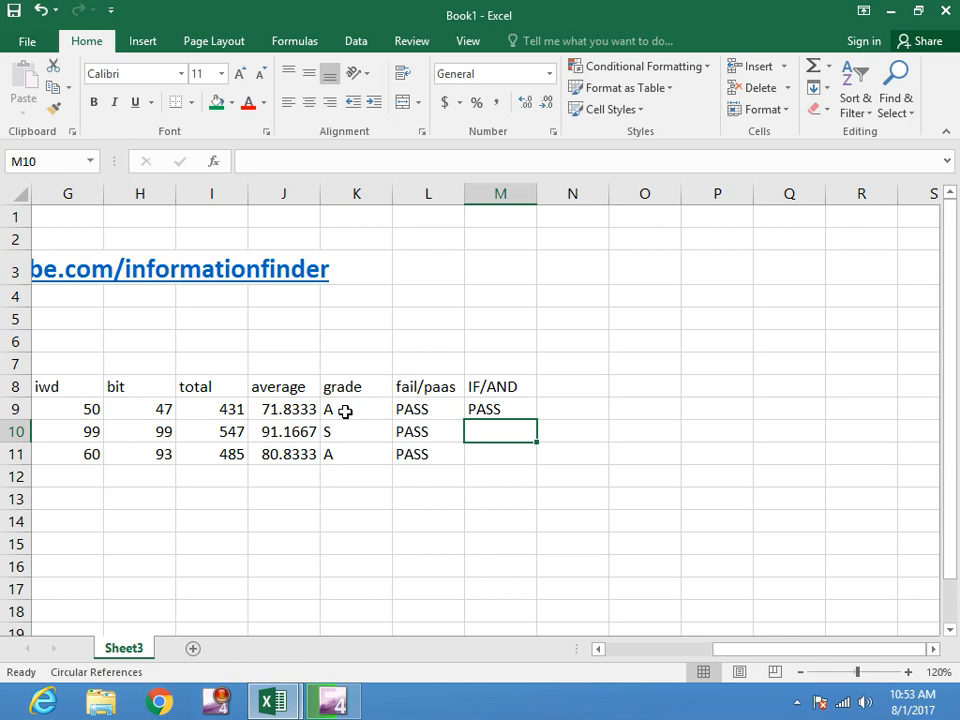
Fill the IF/AND formula from M9 down through M11.
key("Up")
key("shift+Down")
key("shift+Down")
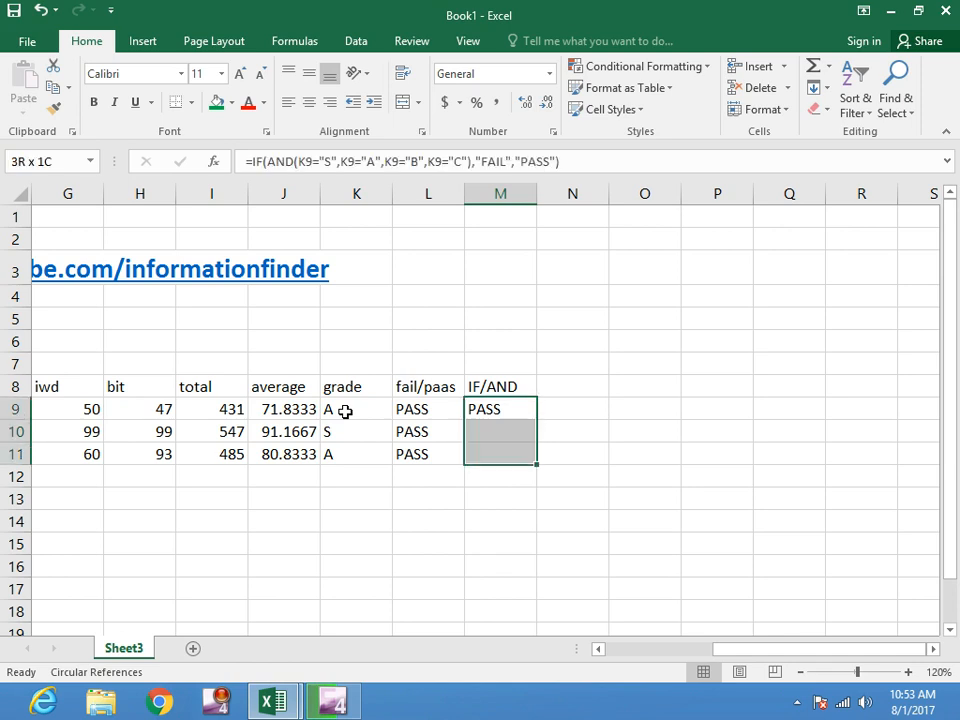
key("ctrl+d")
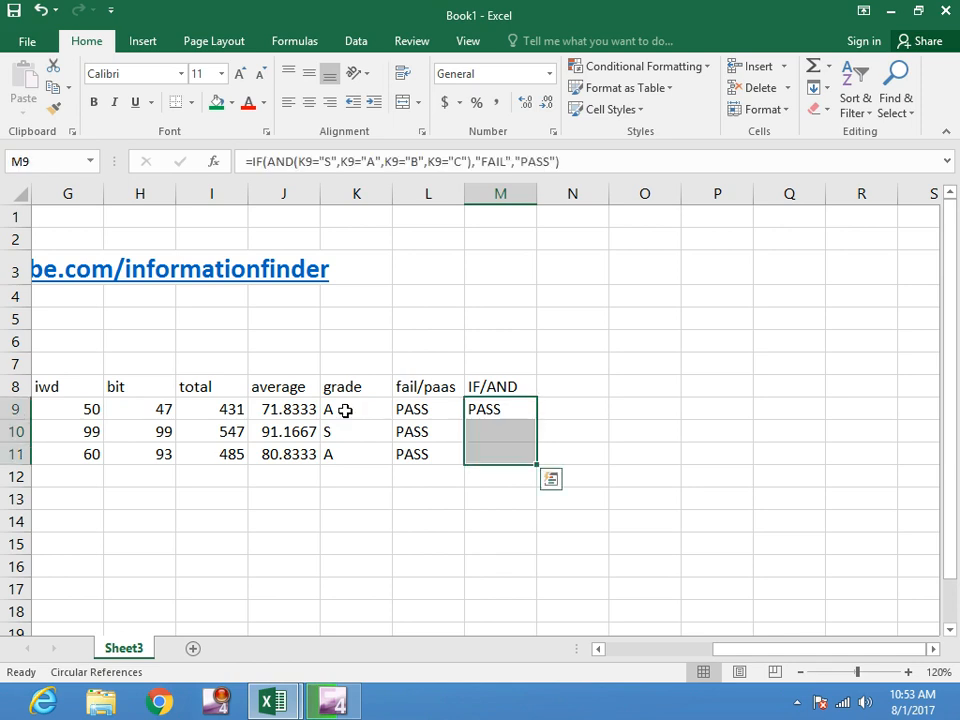
Enter the column heading "IF/OR" in N8, beside the IF/AND heading.
key("Up")
key("Right")
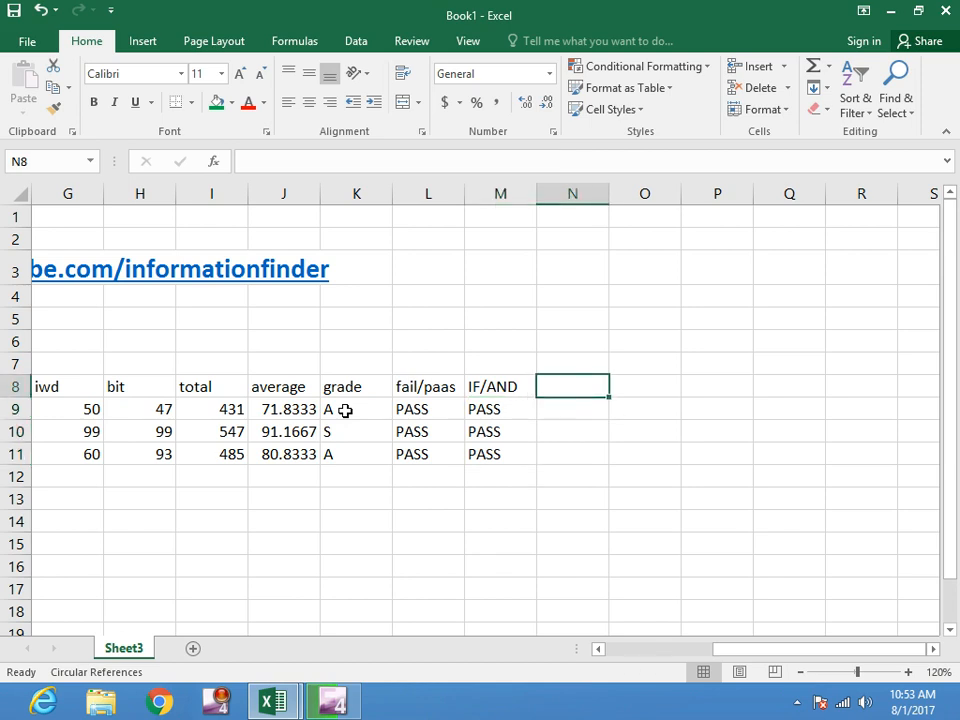
type("IF")
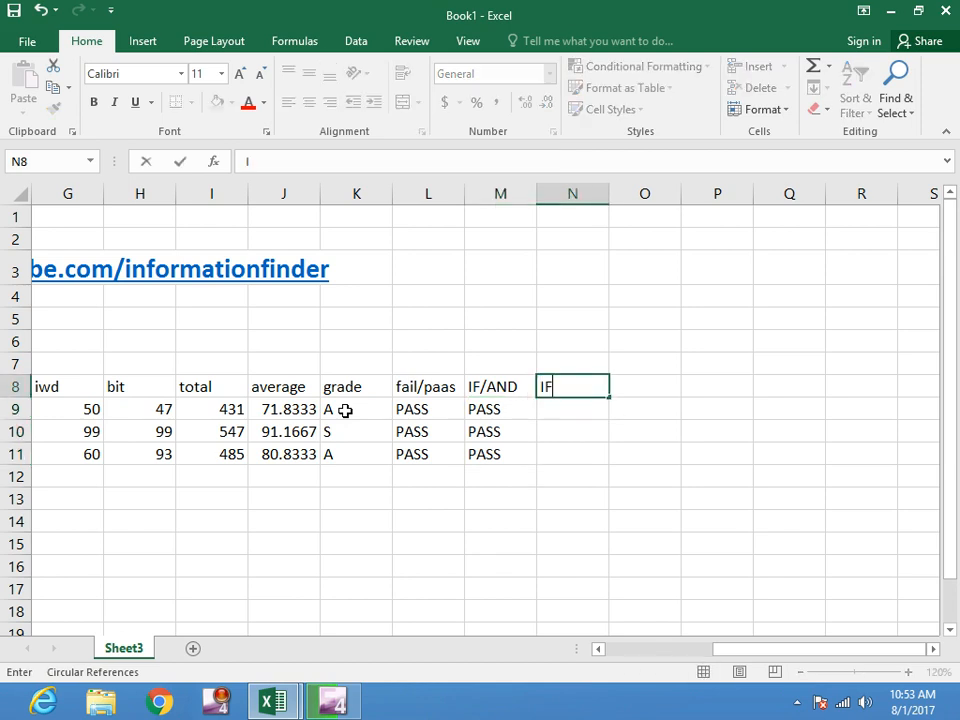
type("/OR")
Copy the IF/AND formula from M9 into N9 under the IF/OR heading.
left_click(482, 411)
key("ctrl+c")
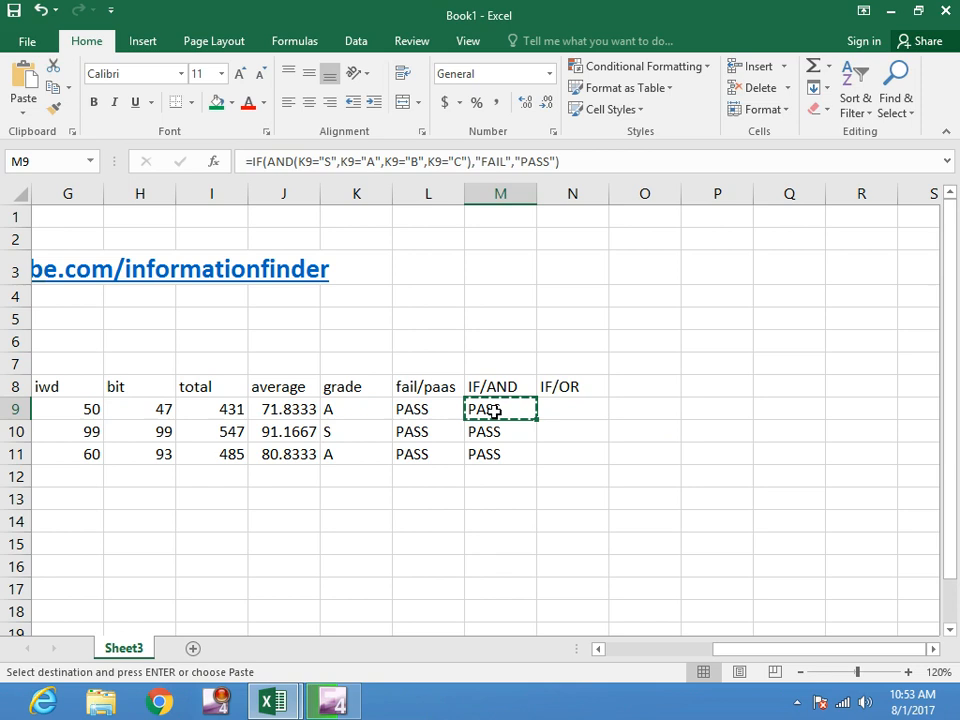
left_click(557, 409)
key("ctrl+v")
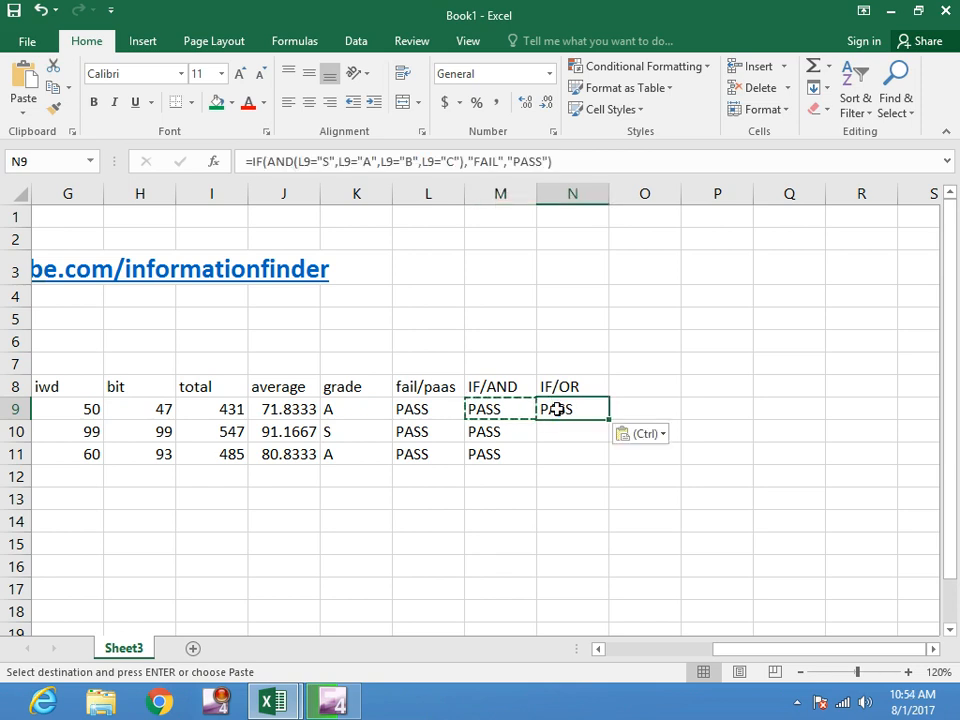
key("Escape")
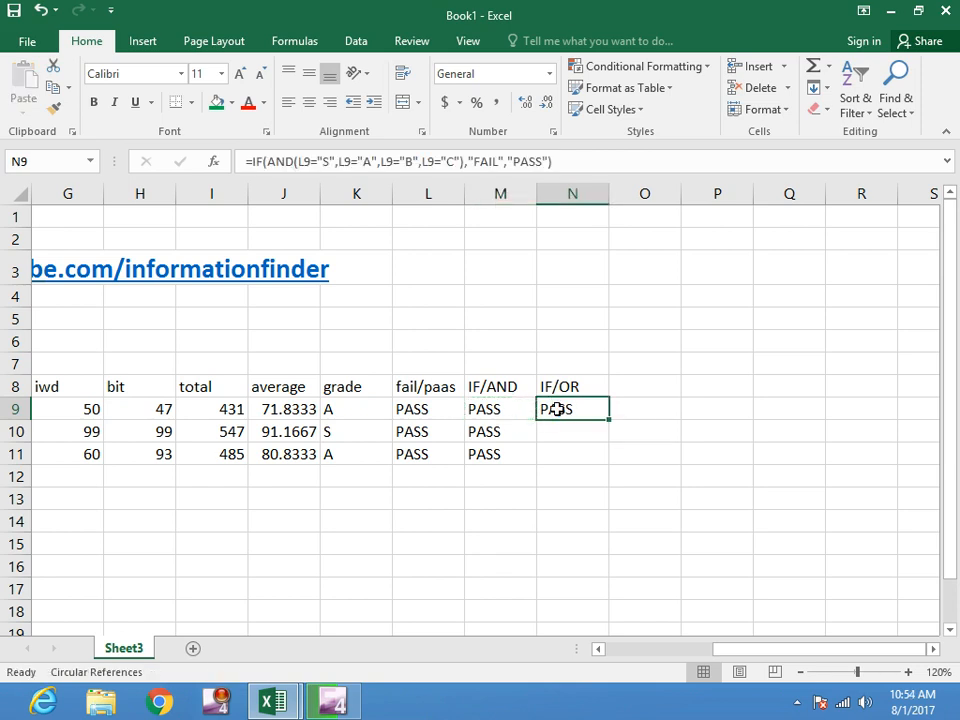
Replace the AND function with OR in the N9 formula.
double_click(557, 409)
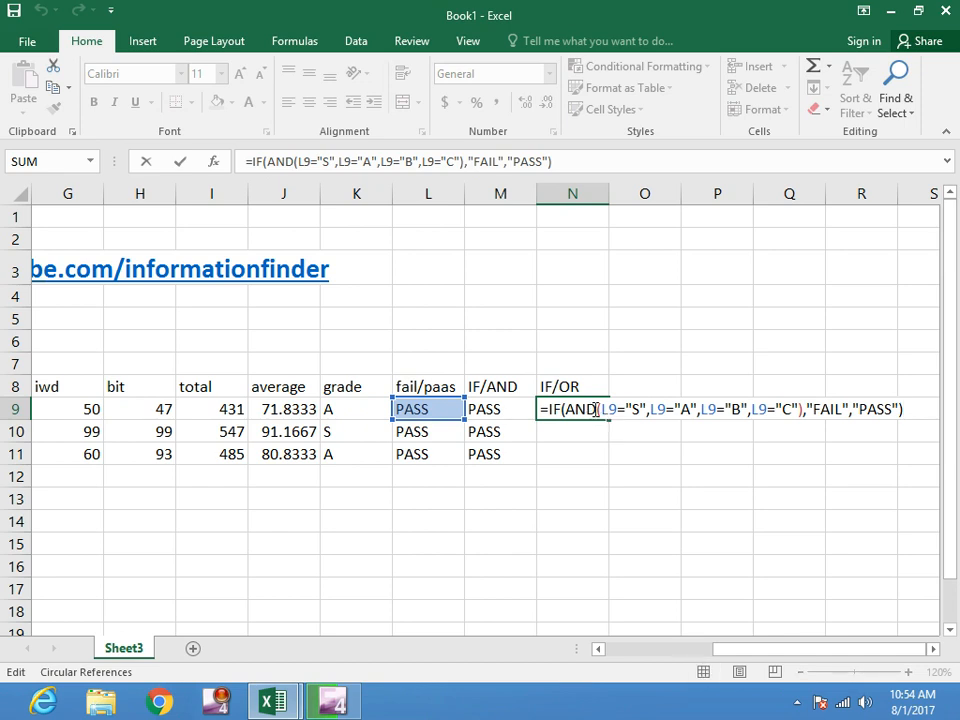
left_click_drag(594, 408, 566, 410)
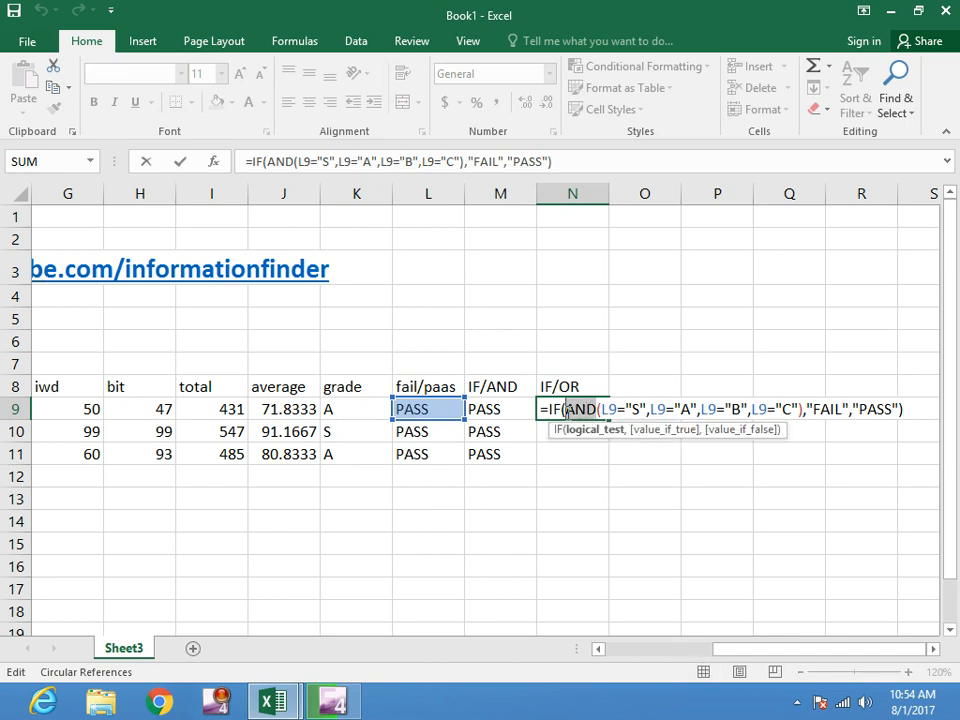
type("OR")
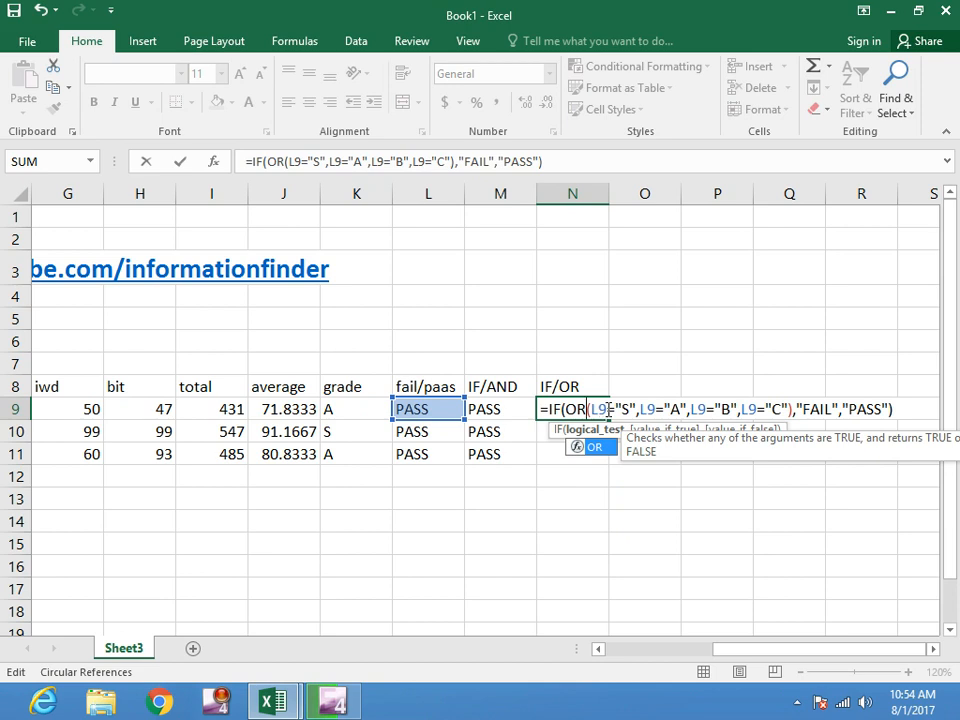
Change all four L9 references in the OR test of the N9 formula to the grade cell K9.
left_click_drag(607, 409, 590, 410)
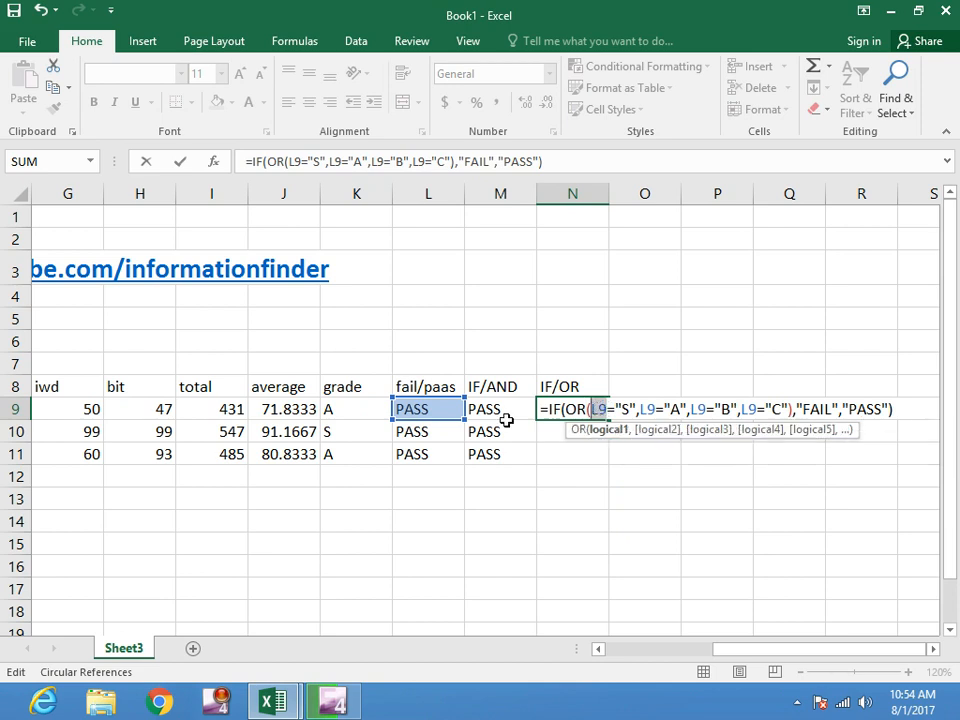
left_click(364, 407)
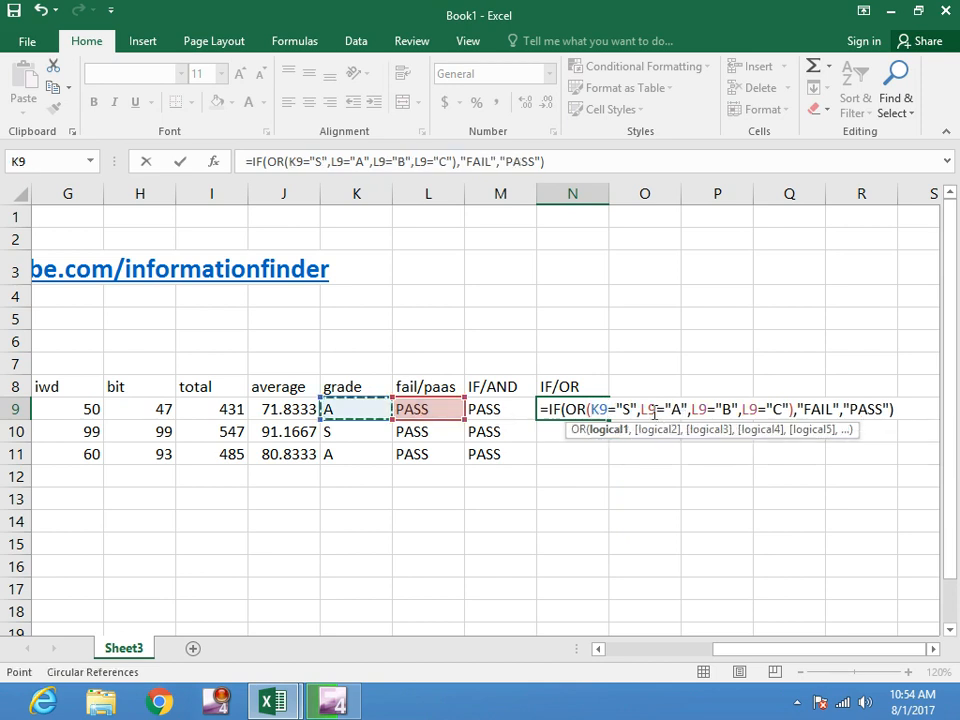
double_click(650, 409)
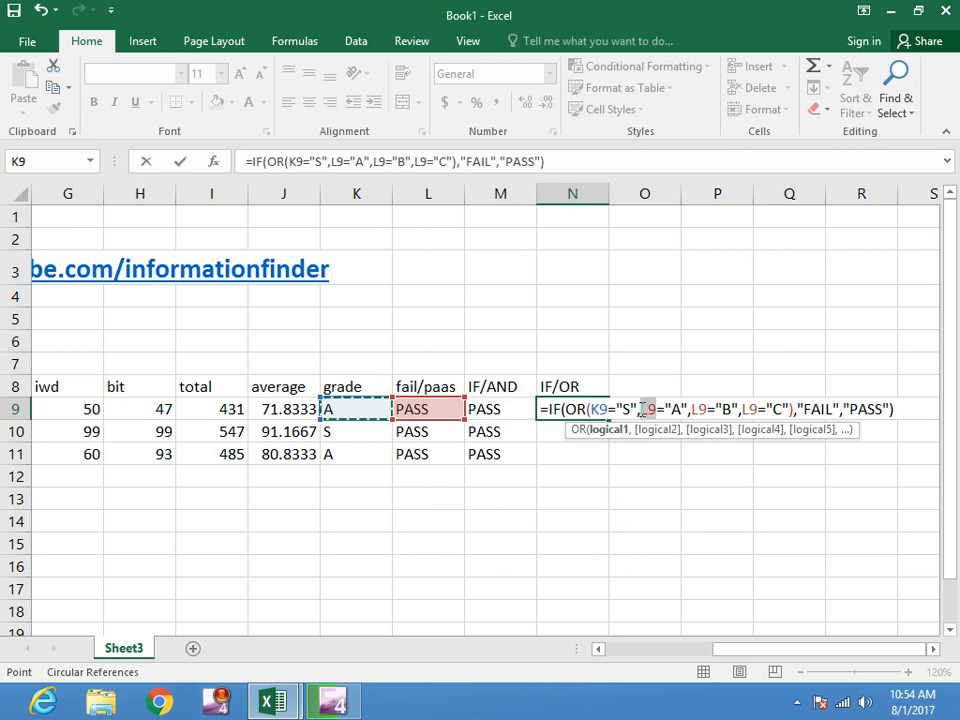
left_click(375, 408)
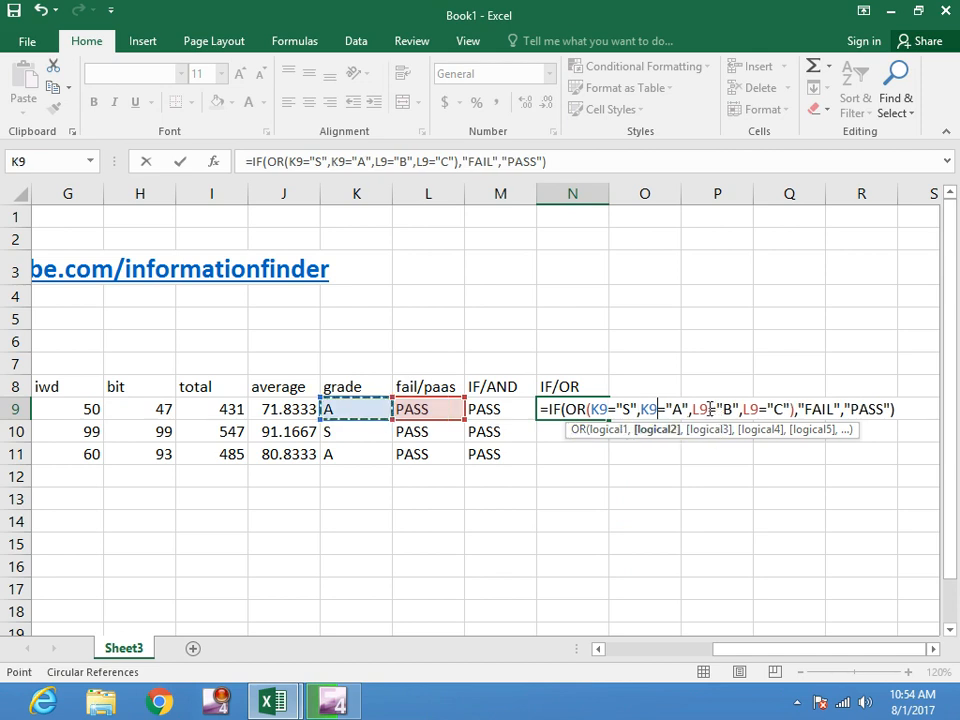
double_click(700, 409)
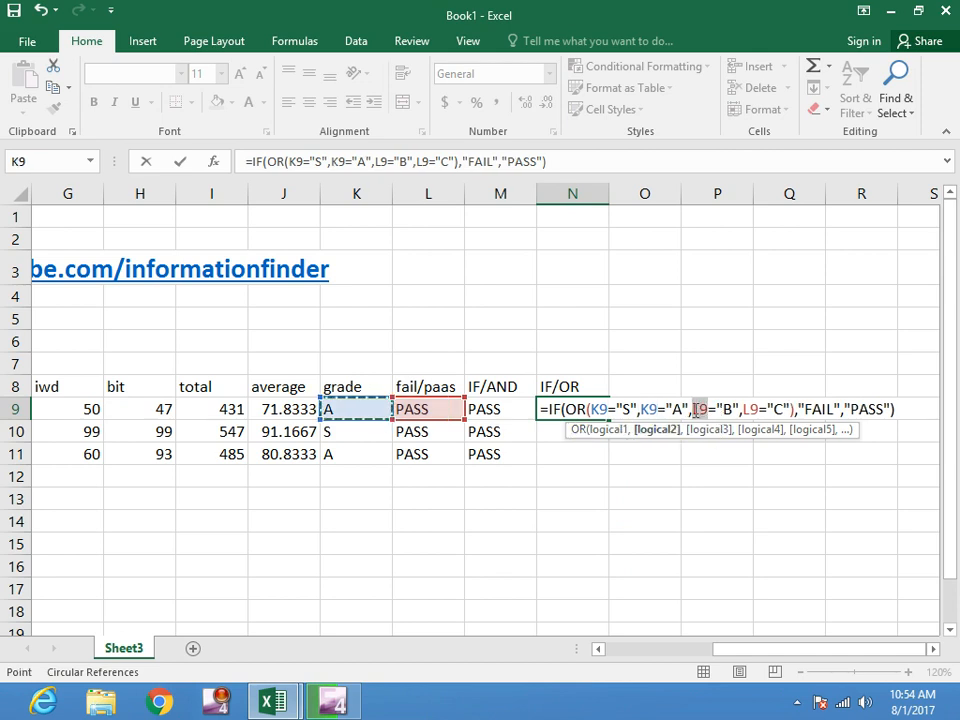
left_click(364, 409)
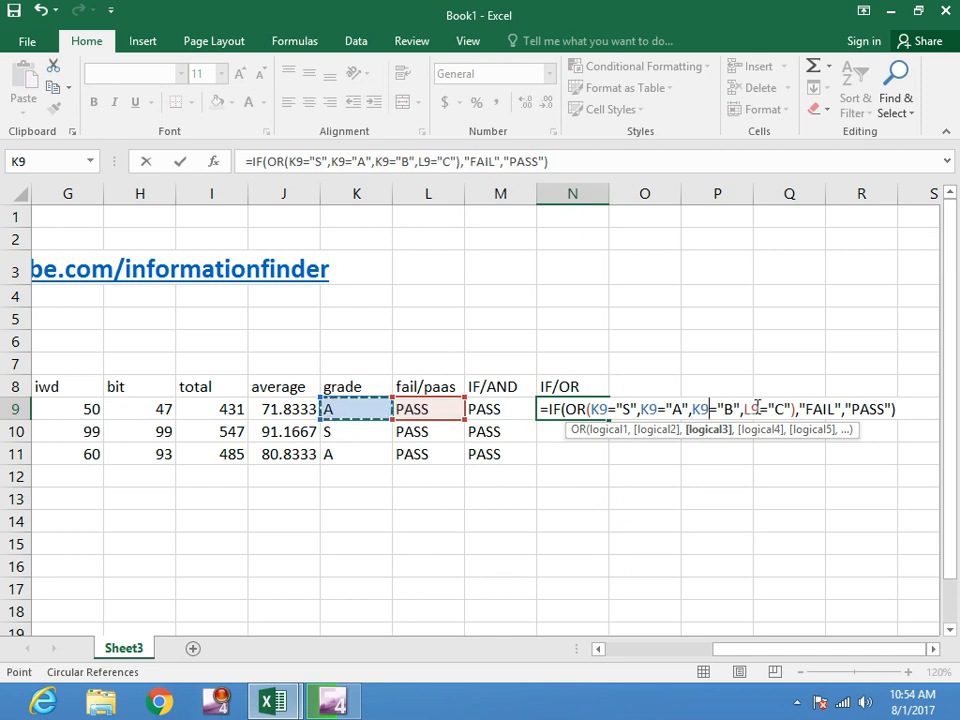
double_click(750, 409)
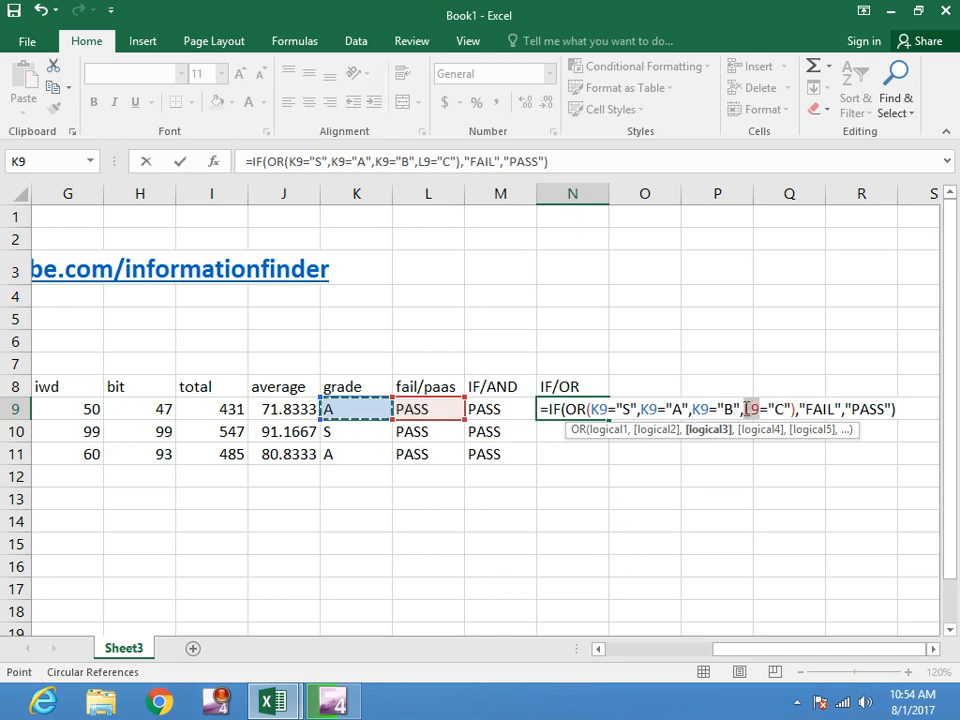
left_click(377, 412)
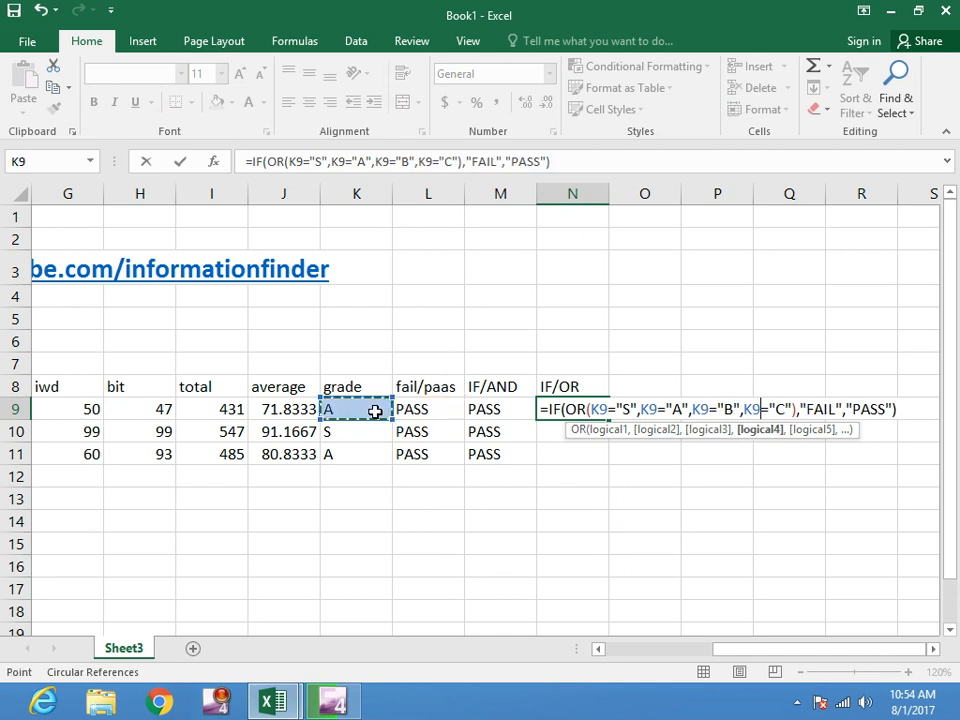
Set the value if true in the N9 formula to "PASS".
double_click(808, 410)
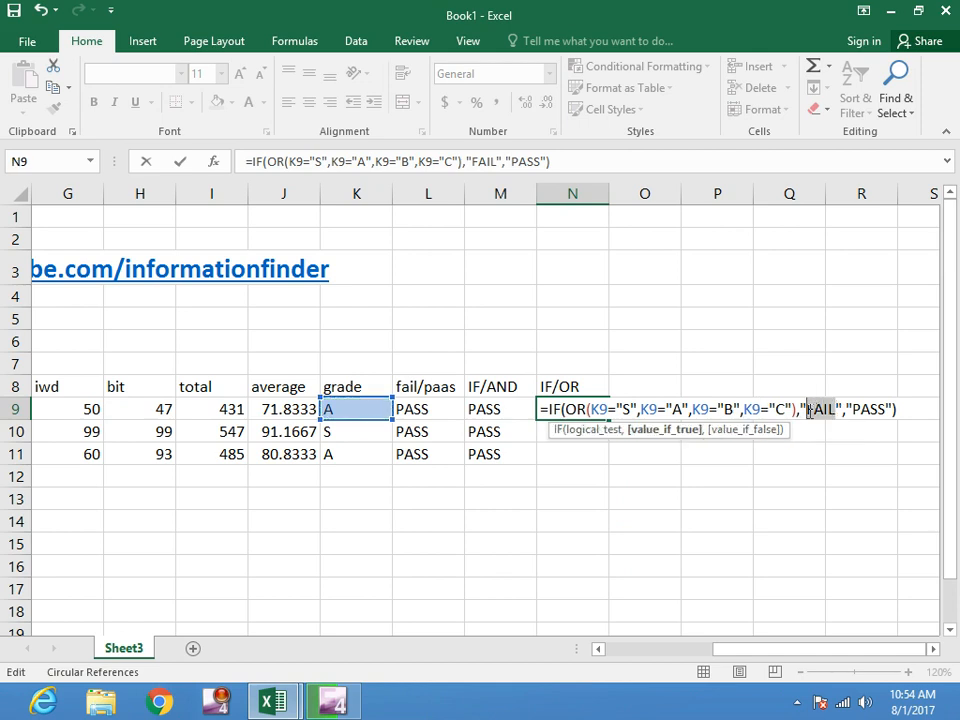
type("p")
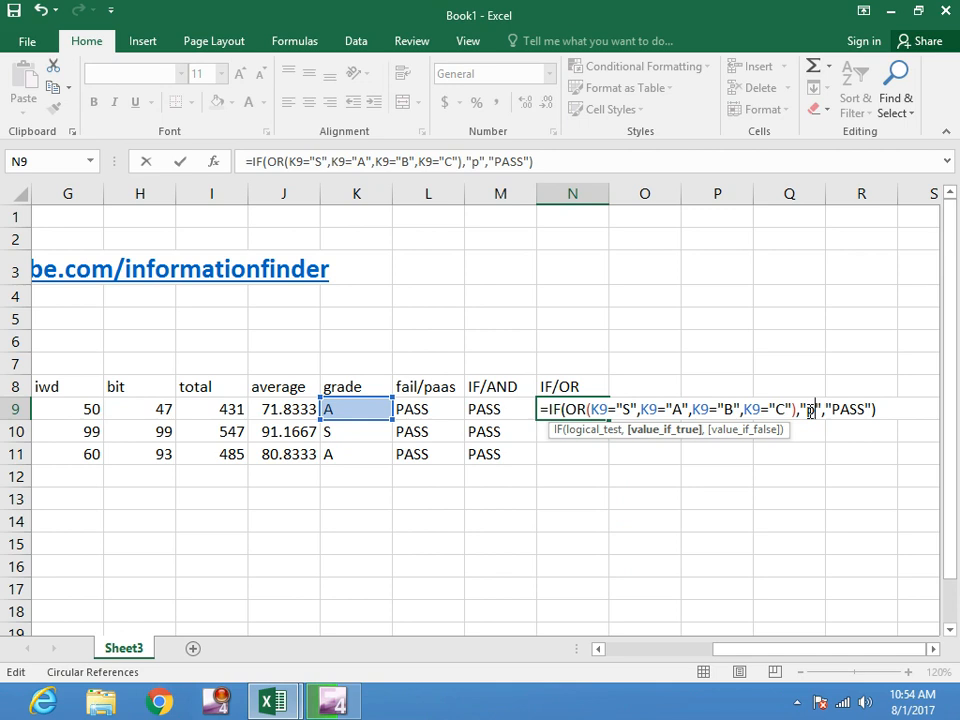
key("BackSpace")
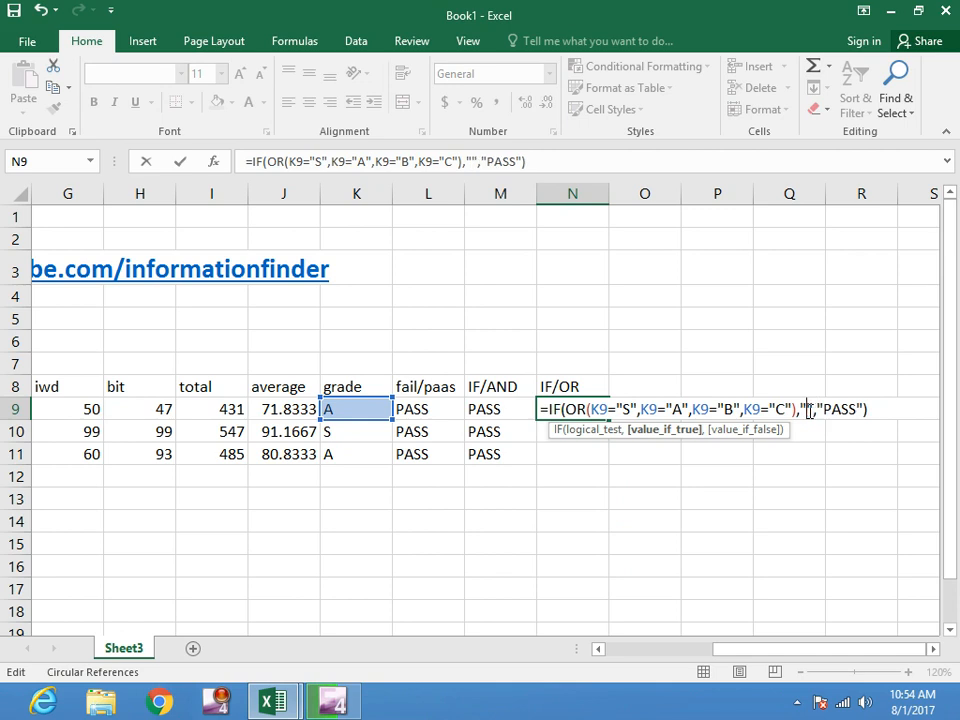
type("PASS")
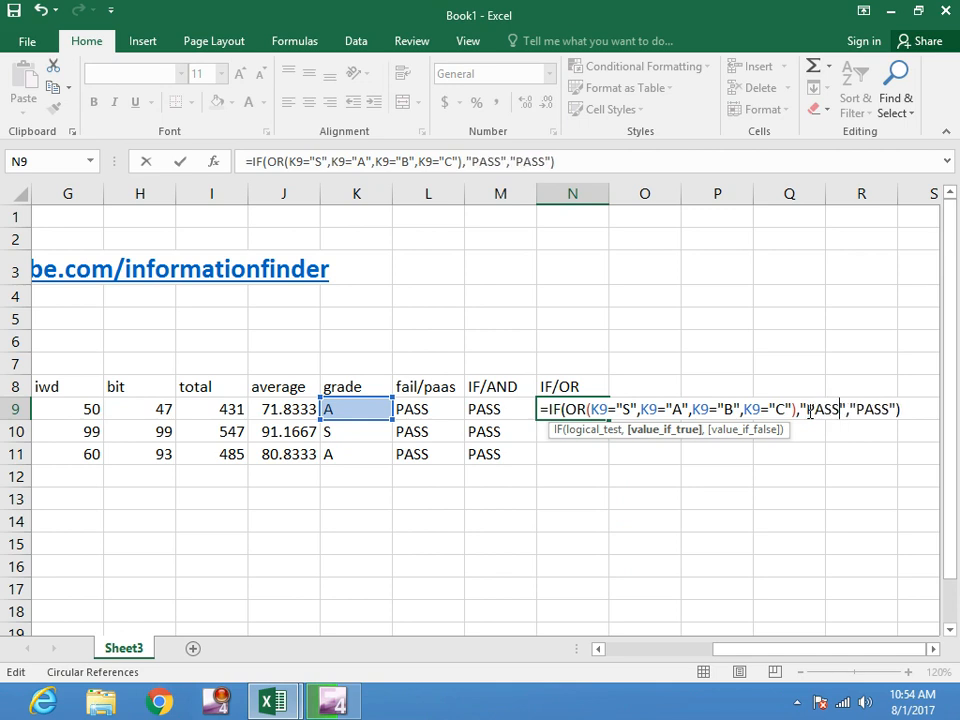
Set the value if false in the N9 formula to "FAIL" and enter the formula.
key("Right")
key("Right")
key("Right")
key("Right")
key("Right")
key("Right")
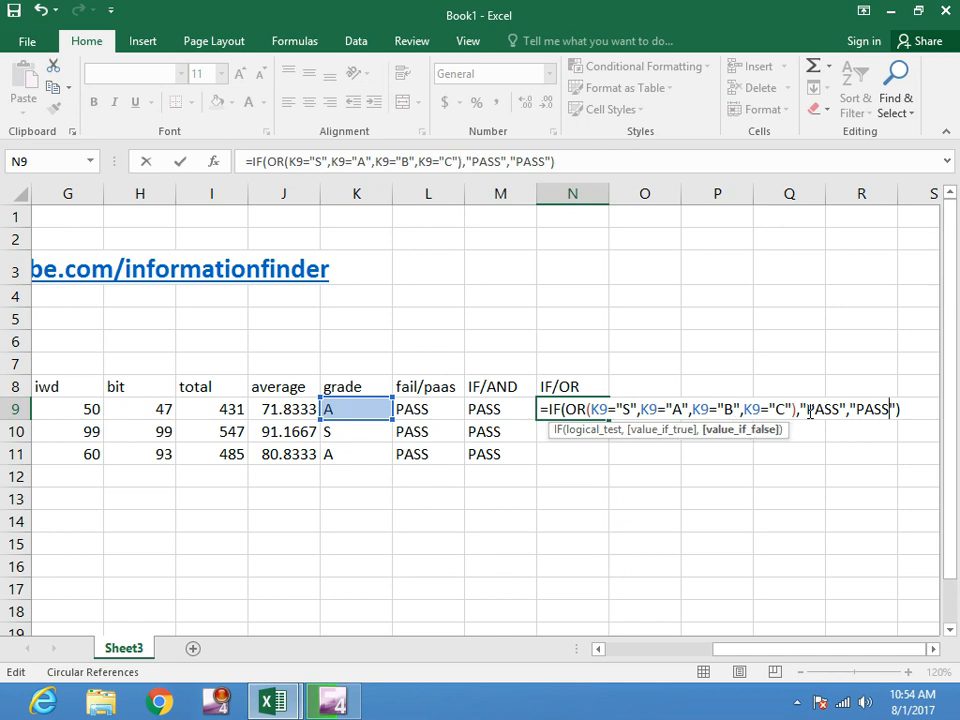
key("BackSpace")
key("BackSpace")
key("BackSpace")
key("BackSpace")
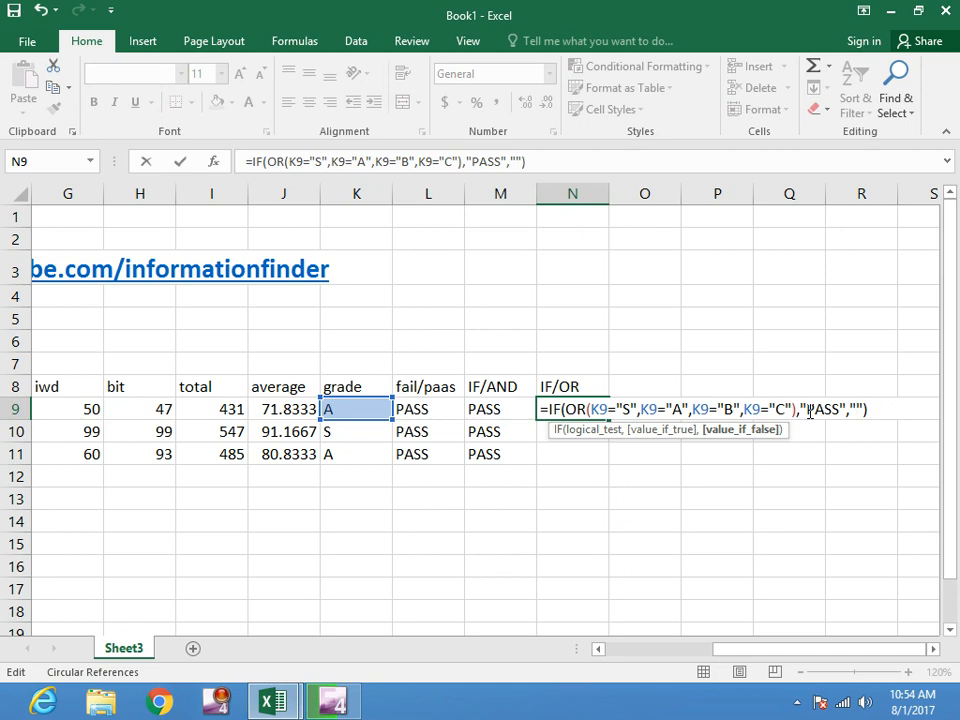
type("FAIL")
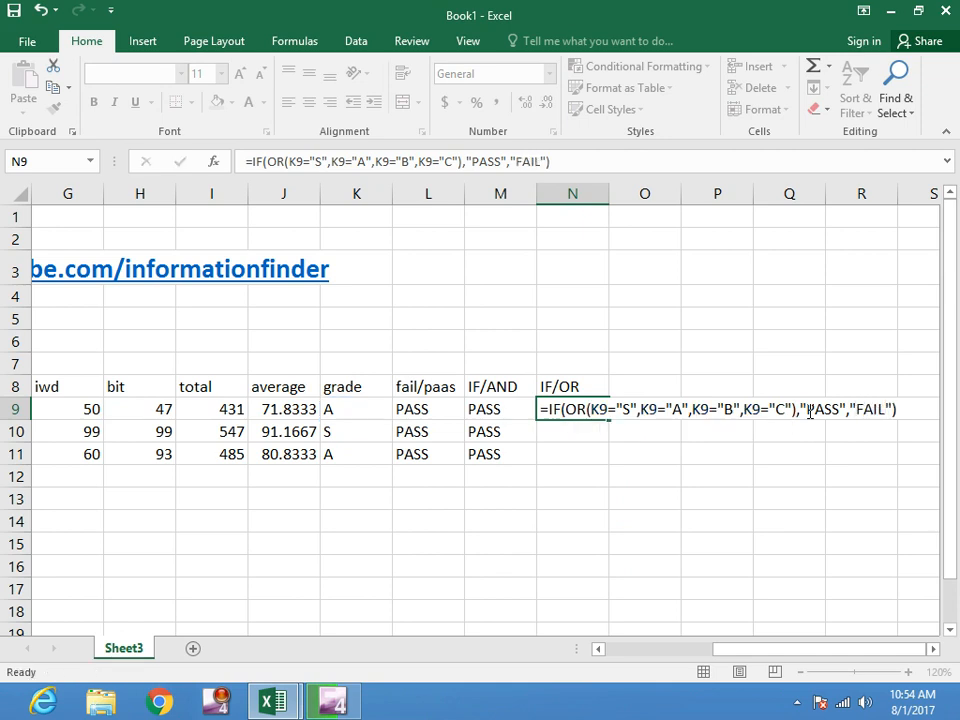
key("Return")
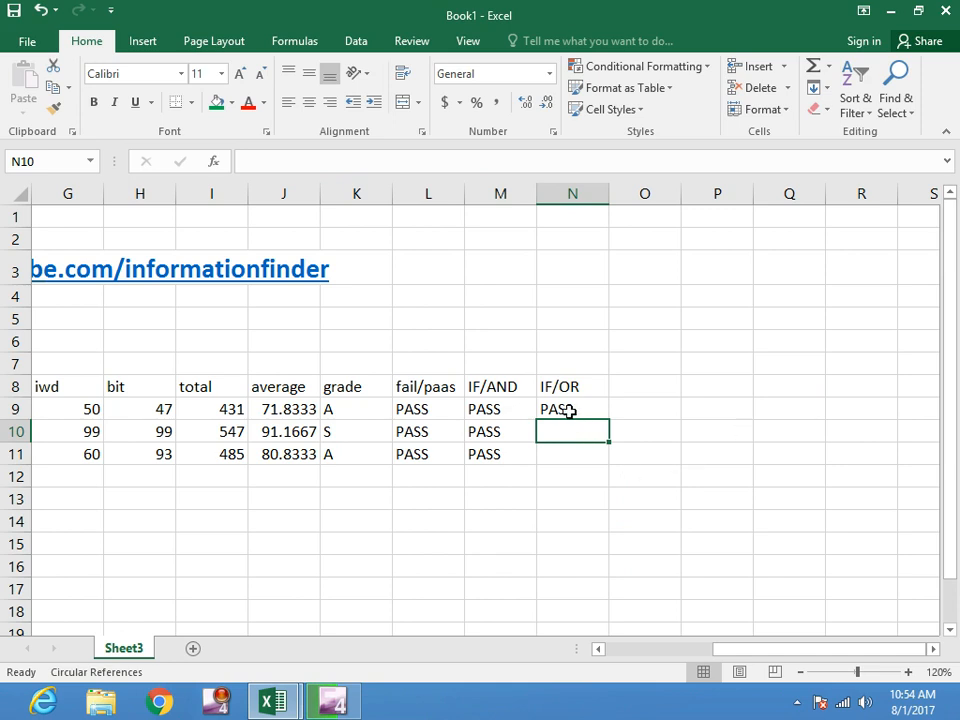
Fill the IF/OR formula from N9 down through N11.
left_click_drag(572, 409, 569, 454)
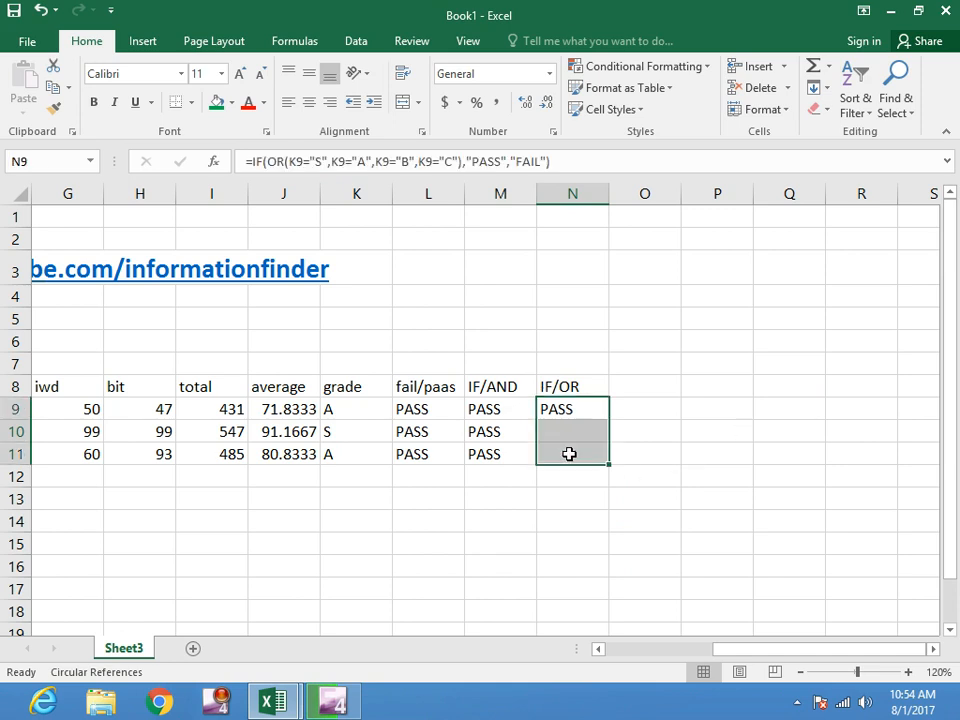
key("ctrl+d")
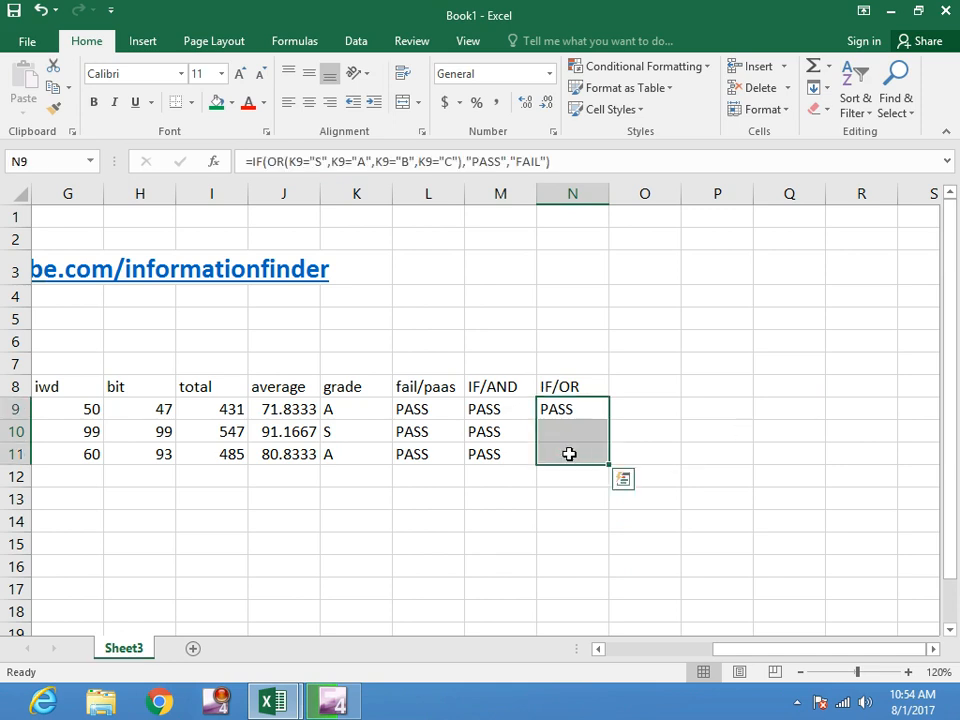
Start a second table below the marksheet by entering the heading S_NAME in B16.
left_click(478, 545)
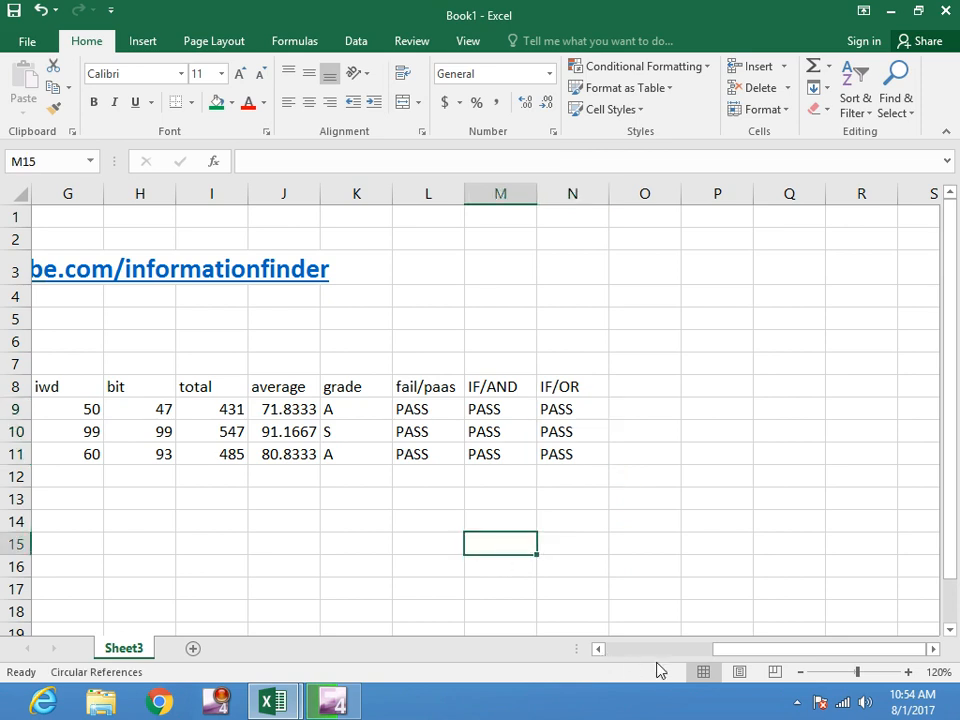
left_click_drag(739, 651, 615, 657)
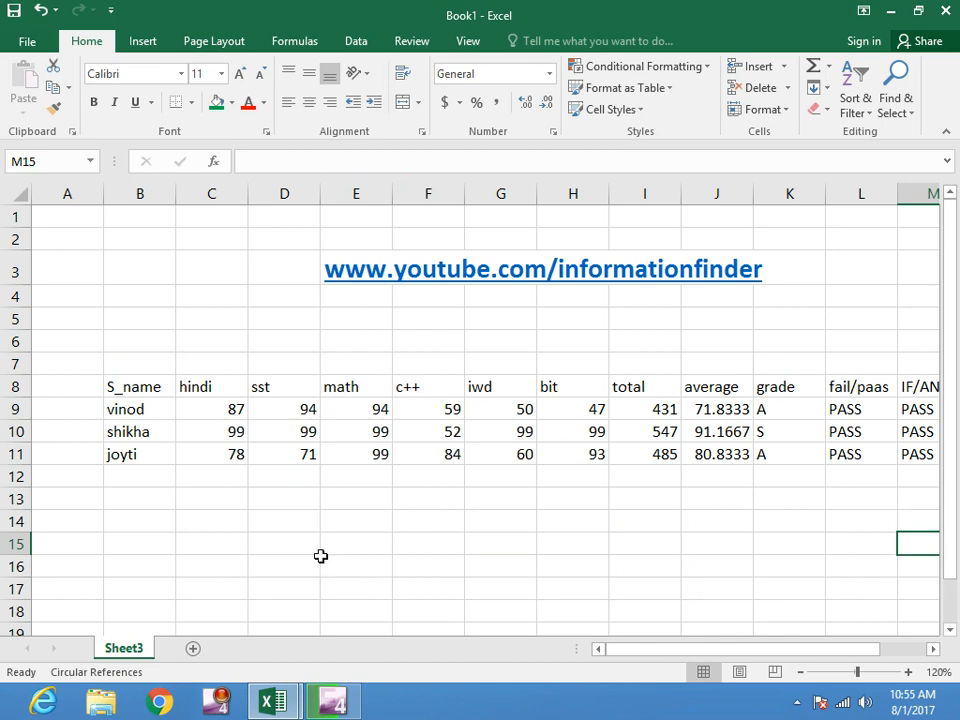
scroll(319, 557, "down", 2)
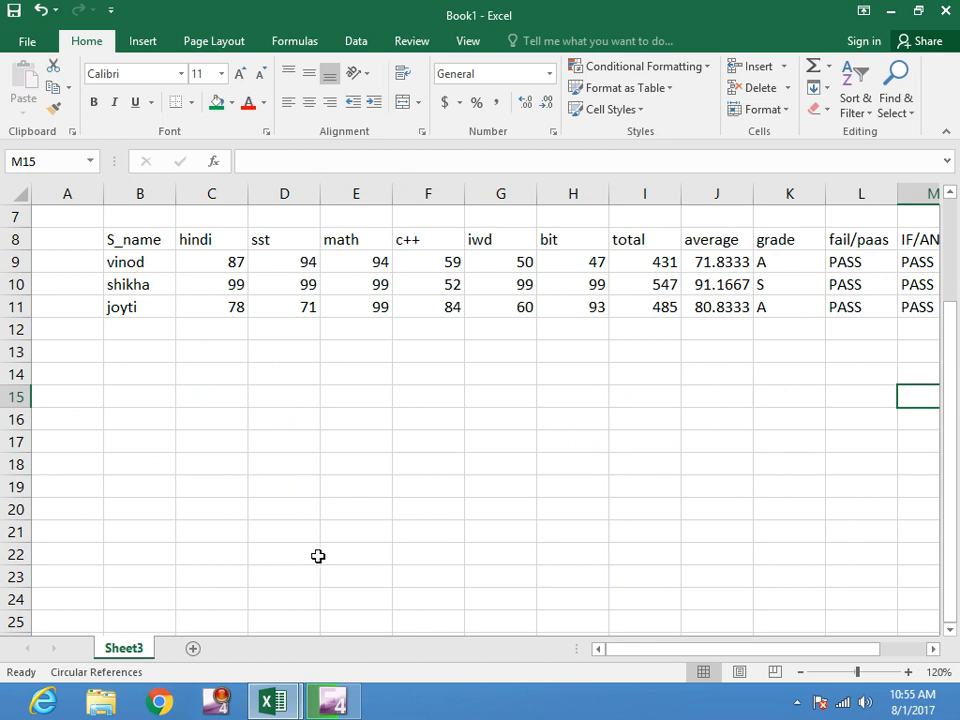
left_click(149, 425)
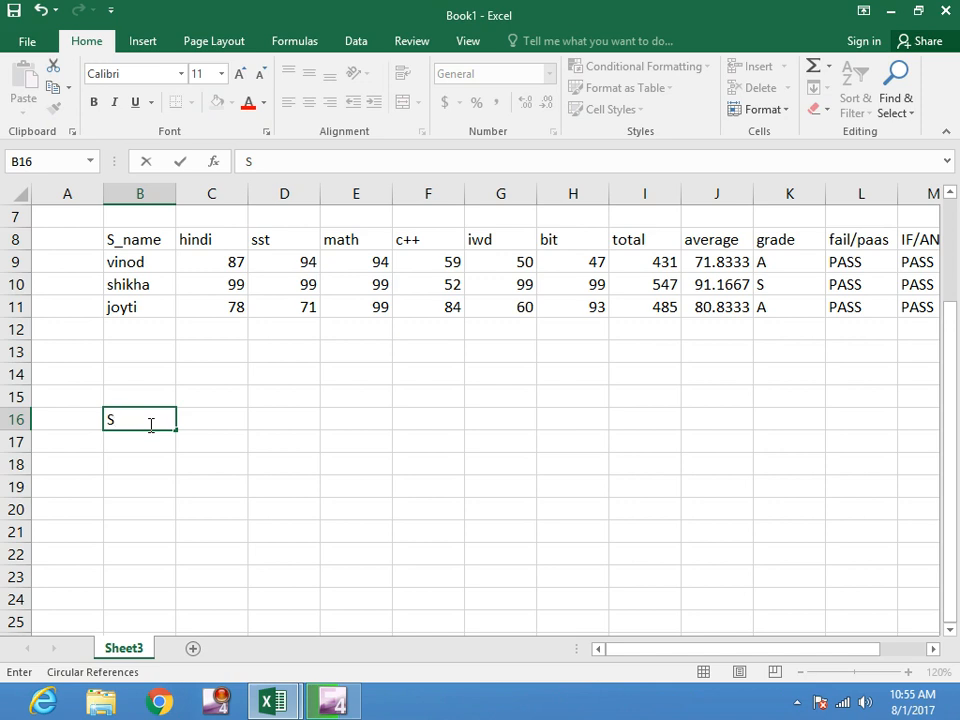
type("_NAME")
key("Tab")
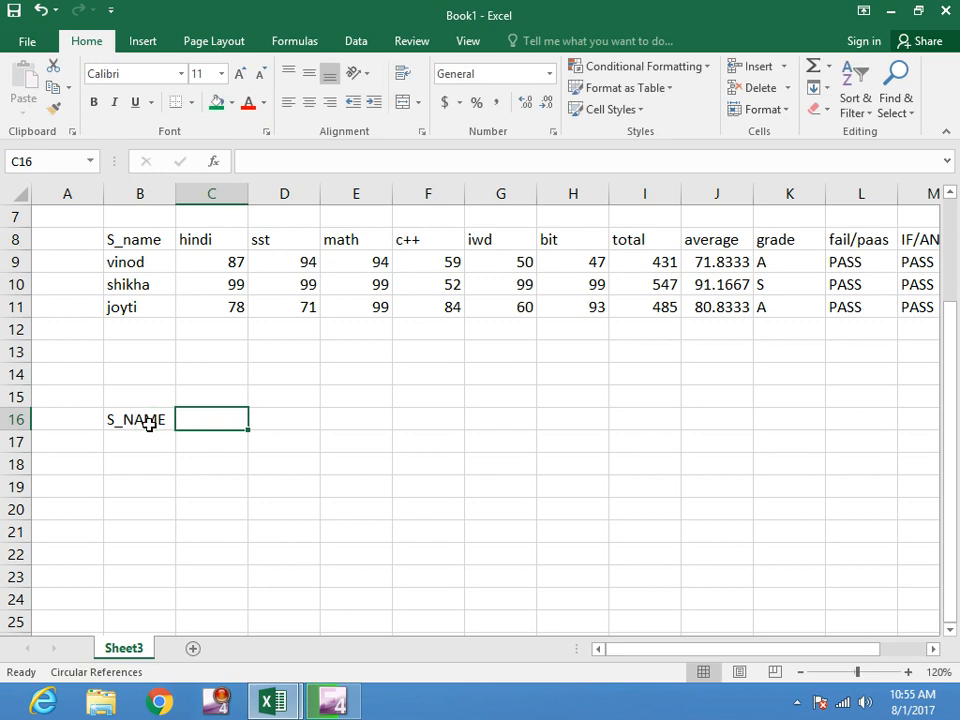
Enter the heading C_NAME in C16.
type("C")
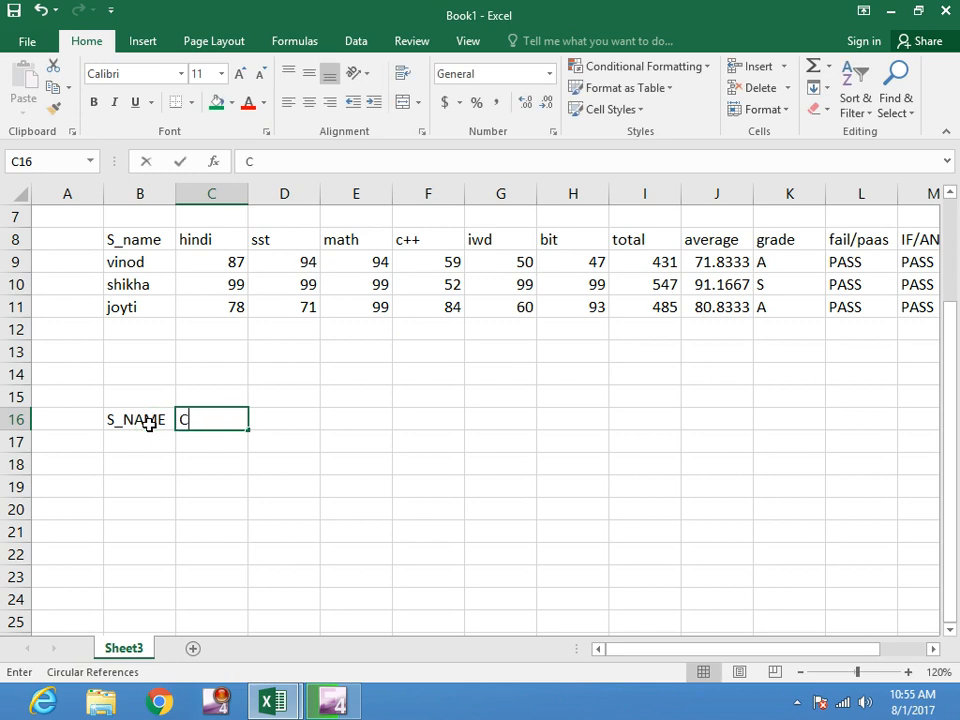
type("_NAM E")
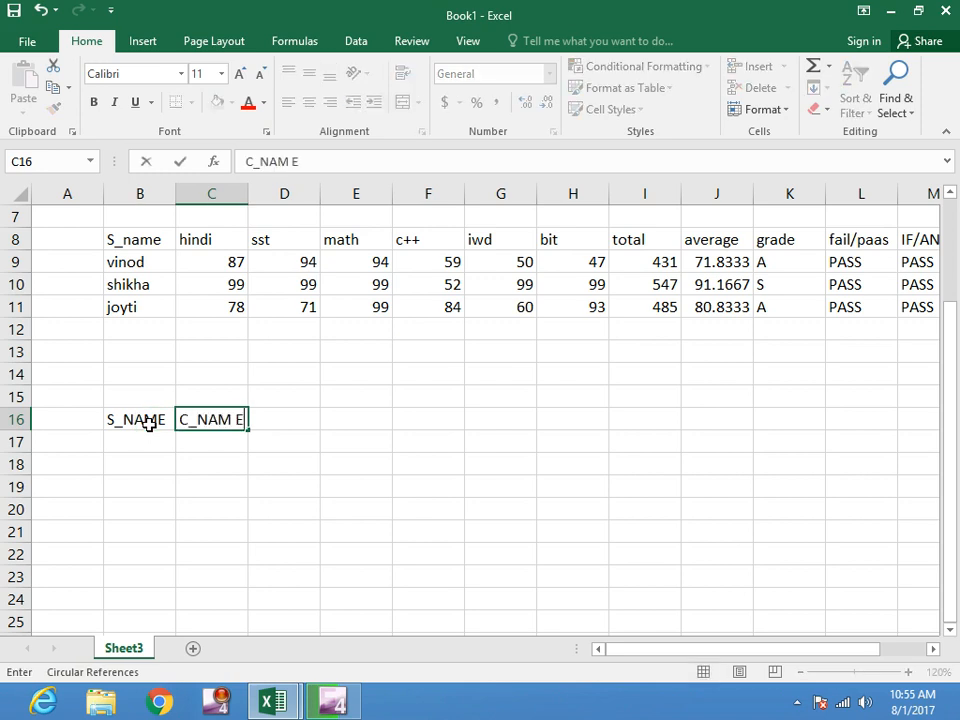
key("BackSpace")
key("BackSpace")
type("E")
key("Tab")
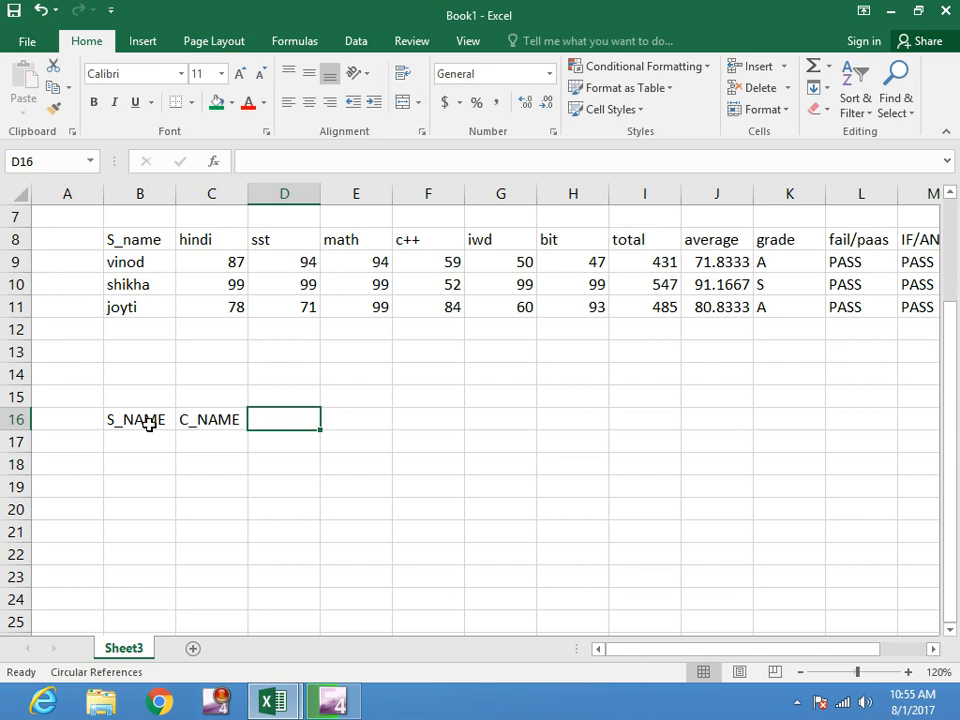
Enter the heading C_FEES in D16.
type("C")
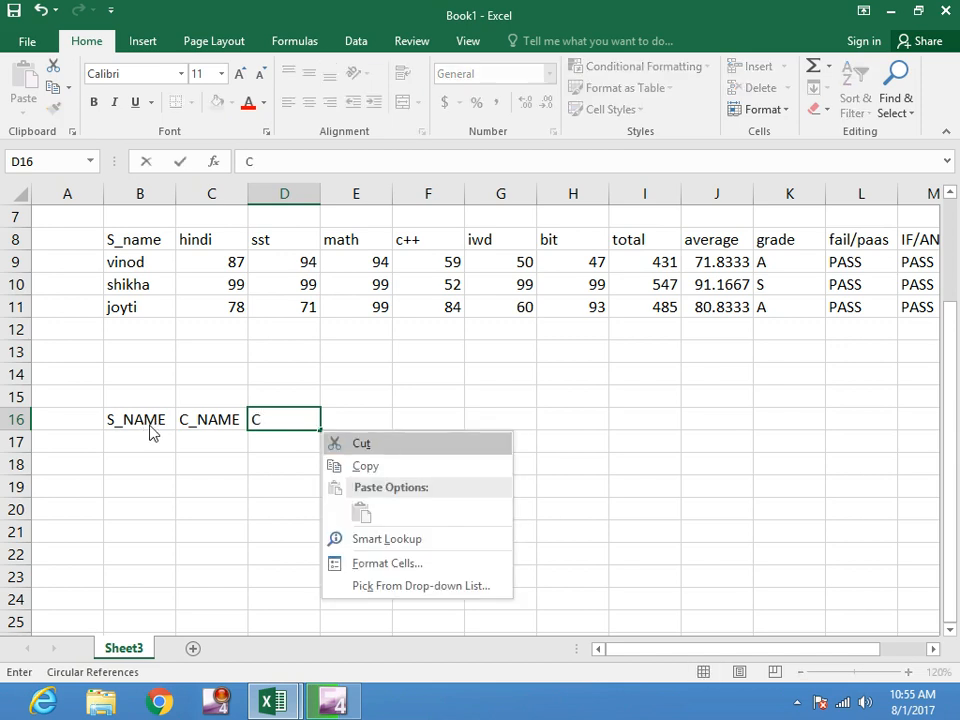
key("shift+F10")
left_click(279, 420)
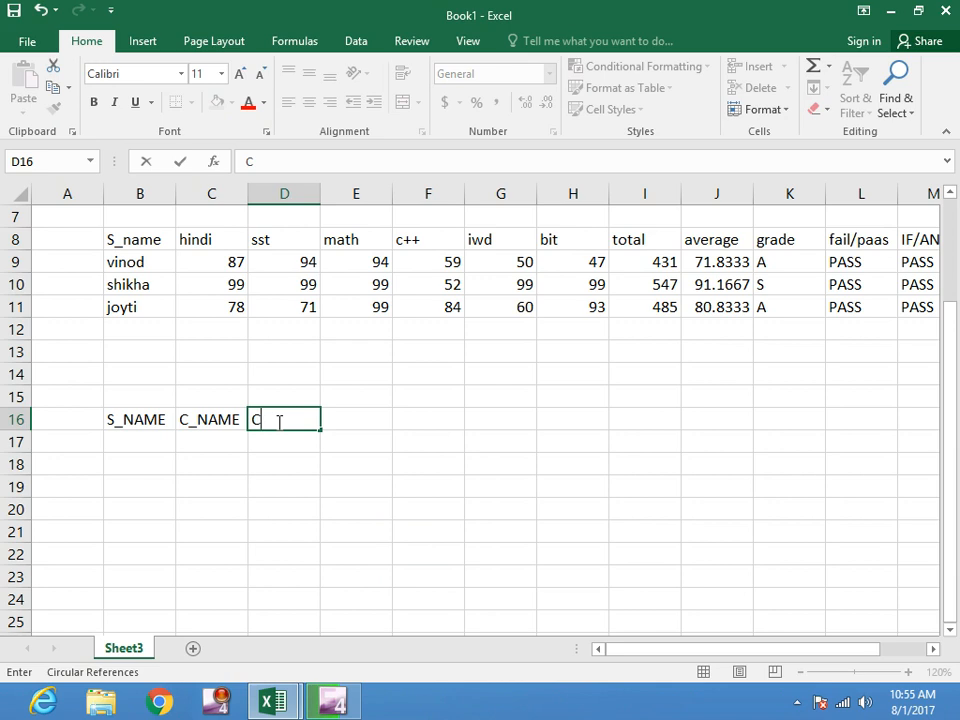
type("_FEES")
key("ctrl+Return")
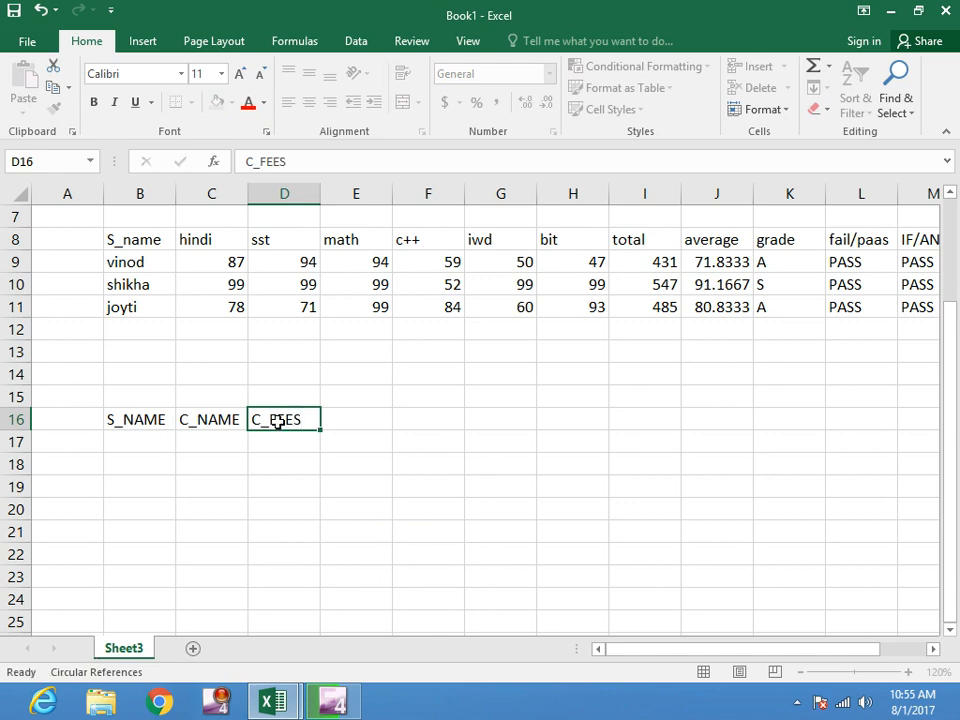
key("Tab")
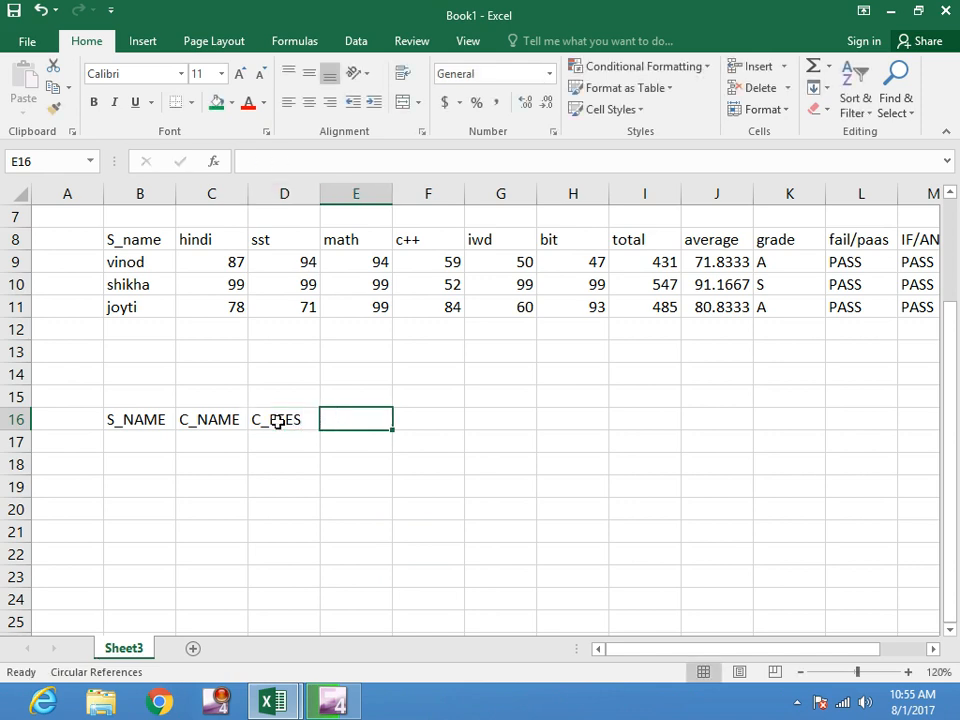
Add the headings PAY_FEES in E16 and ADV. in F16.
type("PAY_")
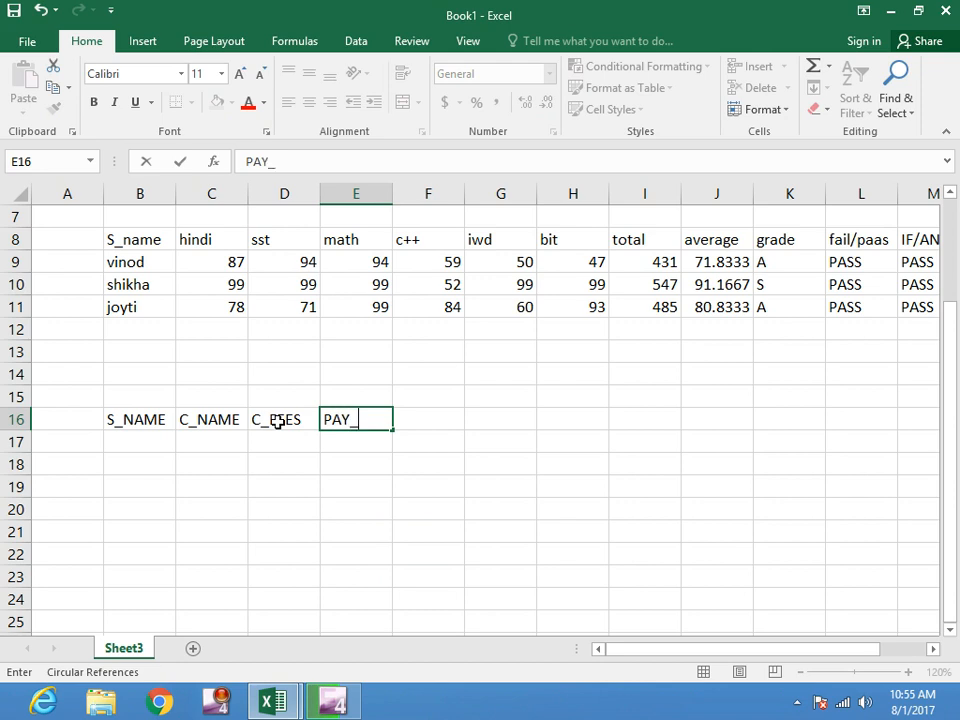
type("FEES")
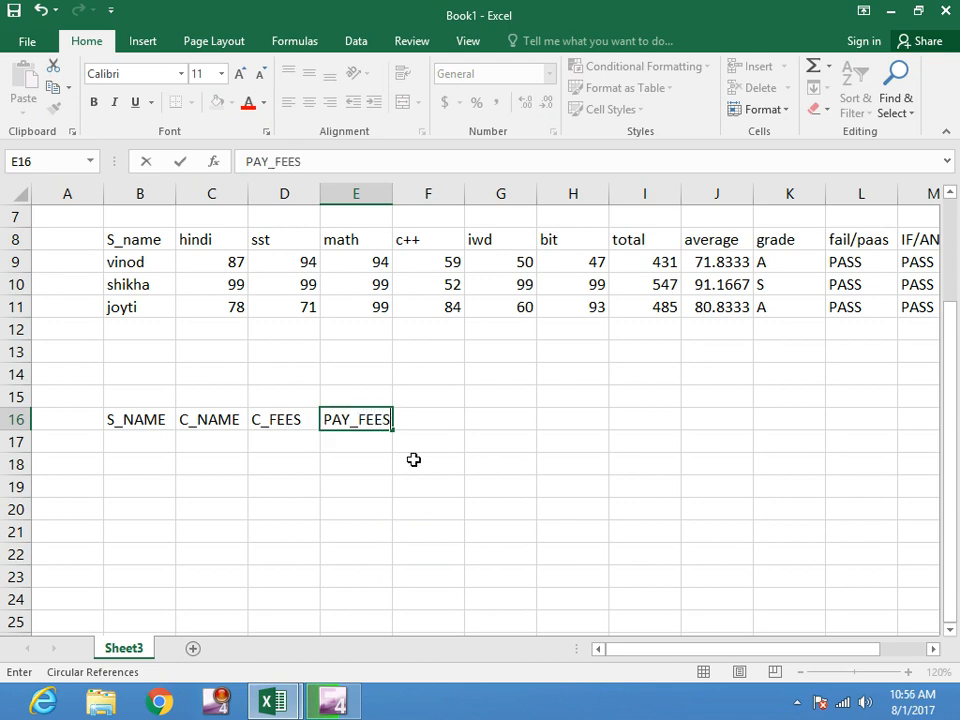
left_click(420, 418)
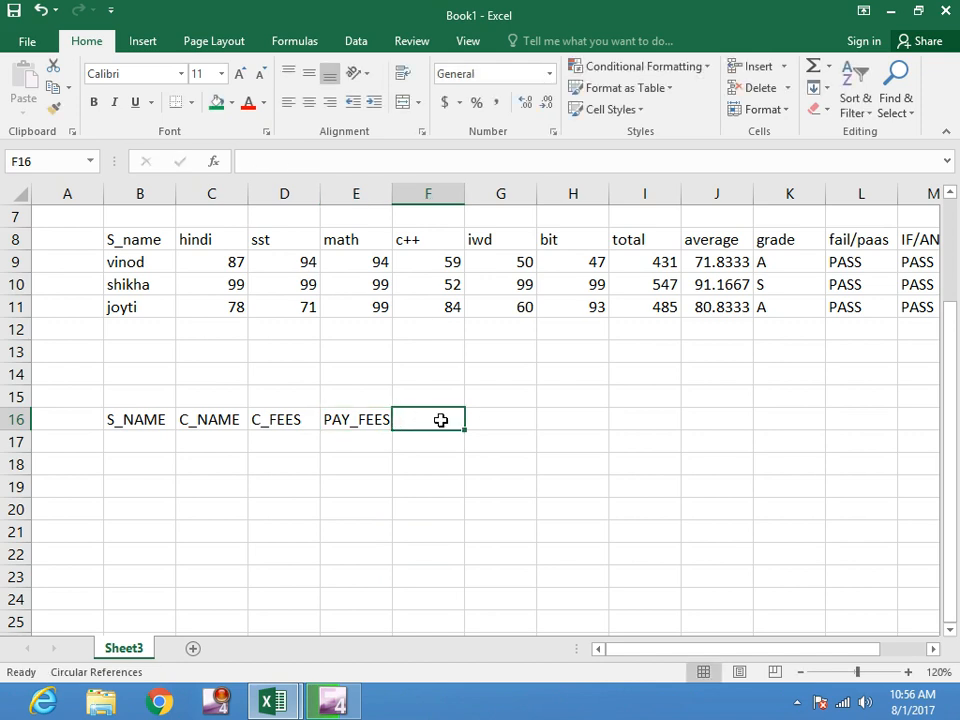
type("ADV")
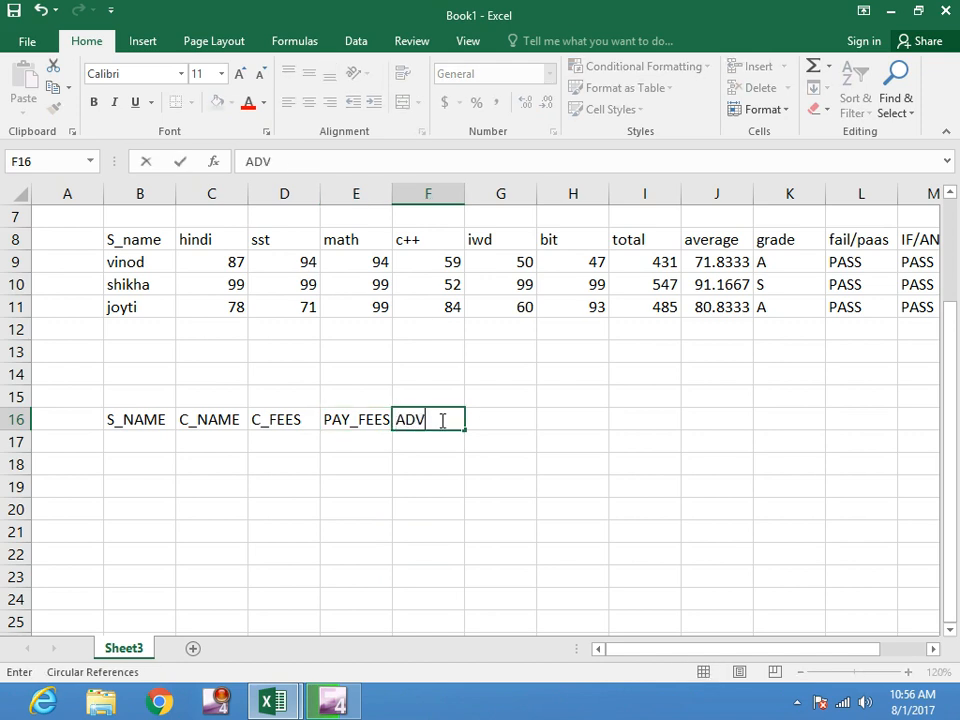
type(".")
key("Tab")
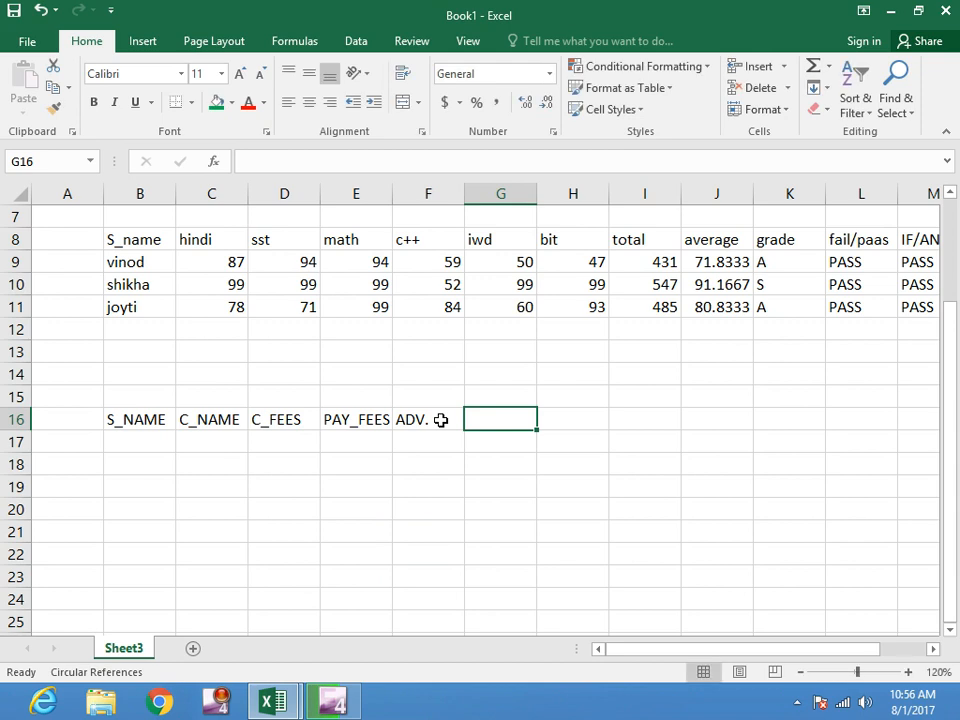
Enter the heading PANDING in G16.
type("PA")
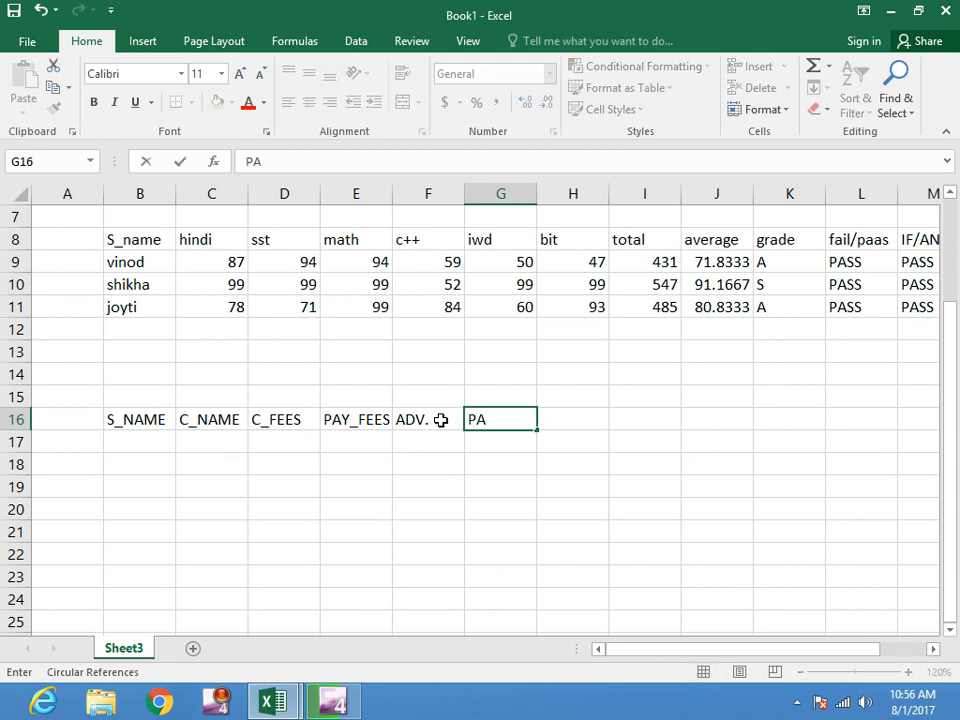
type("ND")
key("Return")
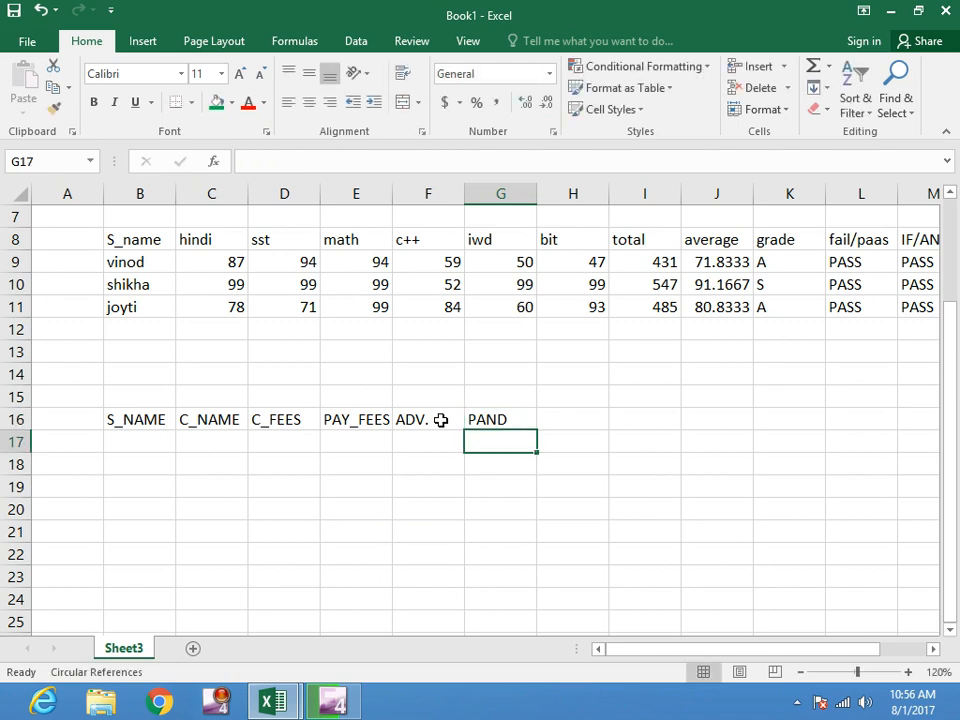
key("Up")
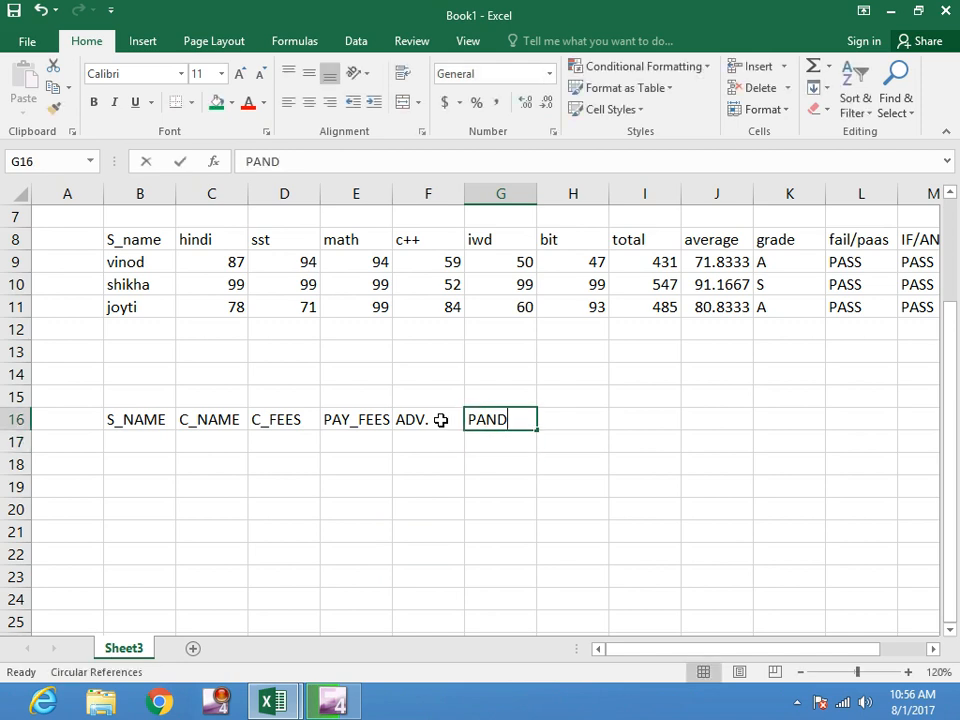
key("F2")
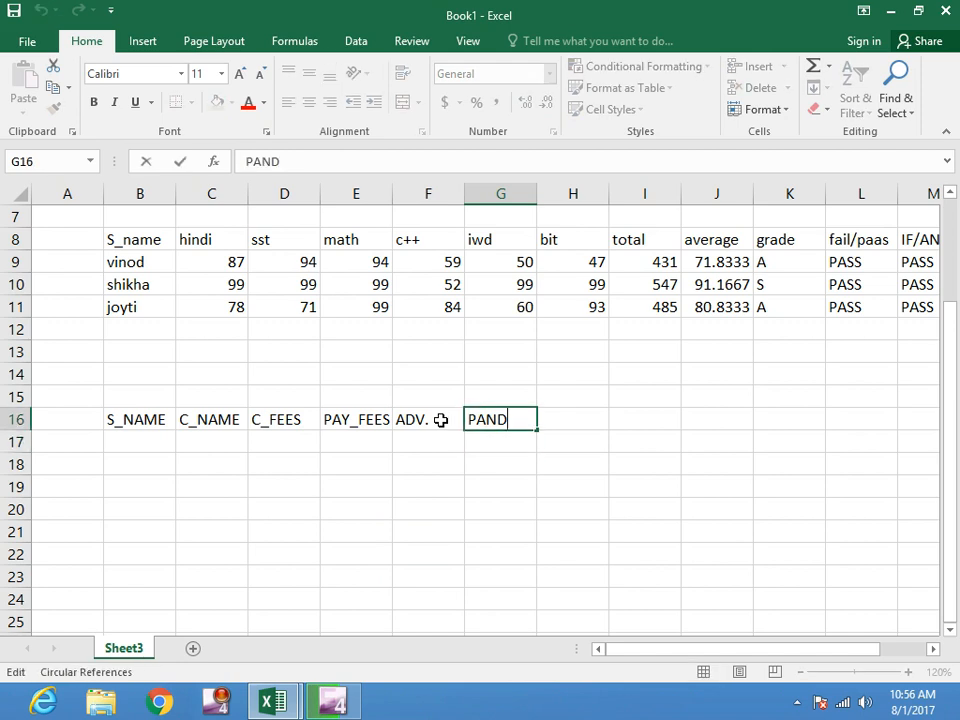
type("ING")
key("ctrl+Return")
key("Down")
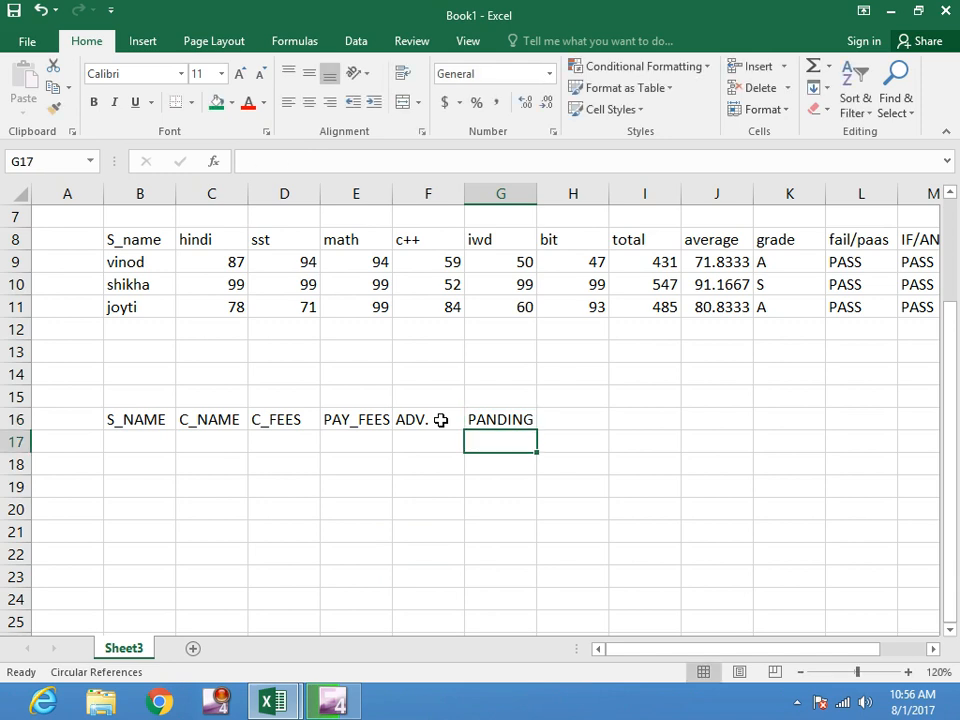
Fill B17 through B21 under S_NAME with the names of the five students.
key("Left")
key("Left")
key("Left")
key("Left")
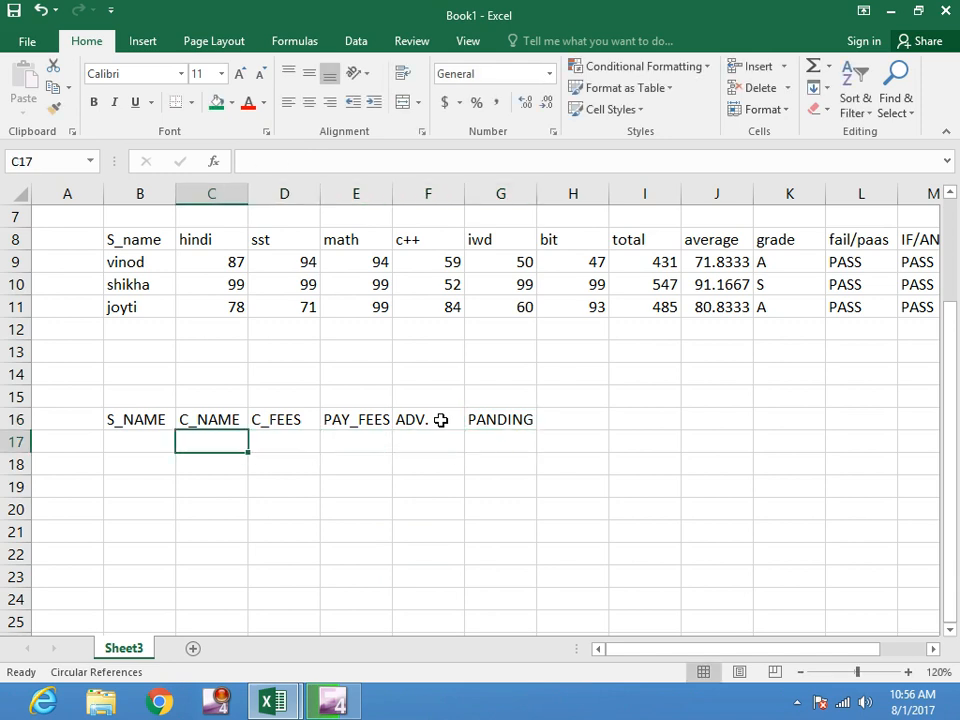
key("Left")
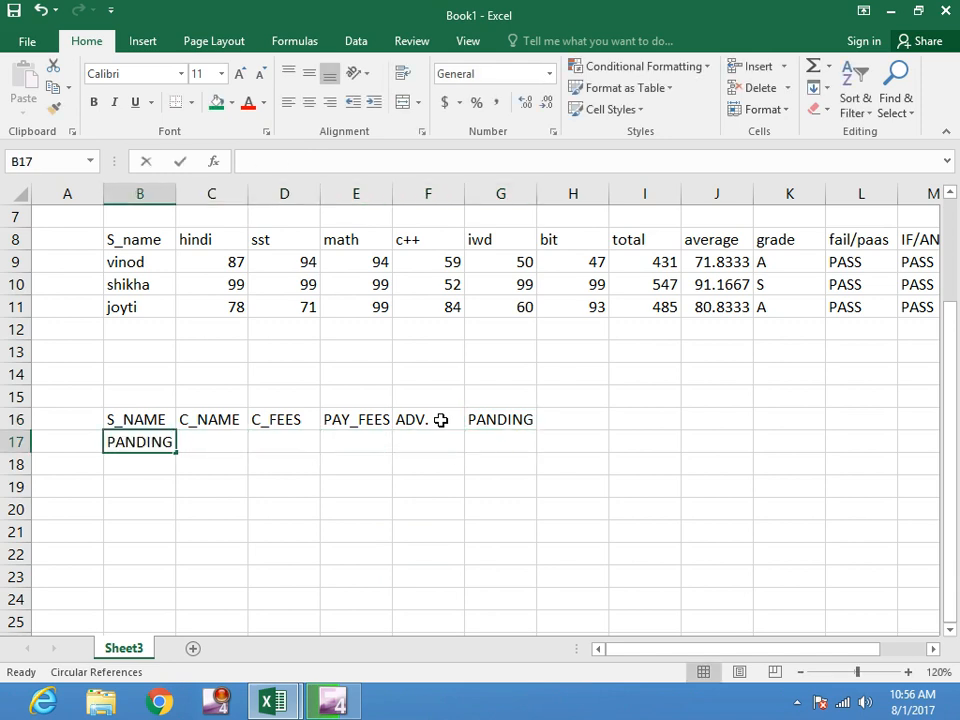
type("VINOD")
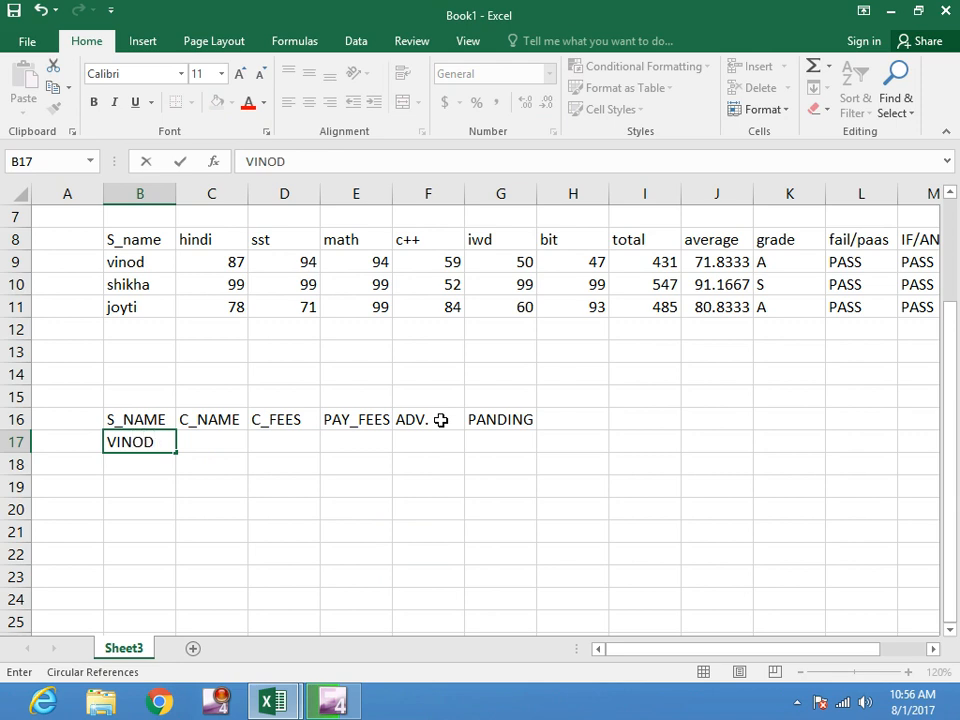
key("Return")
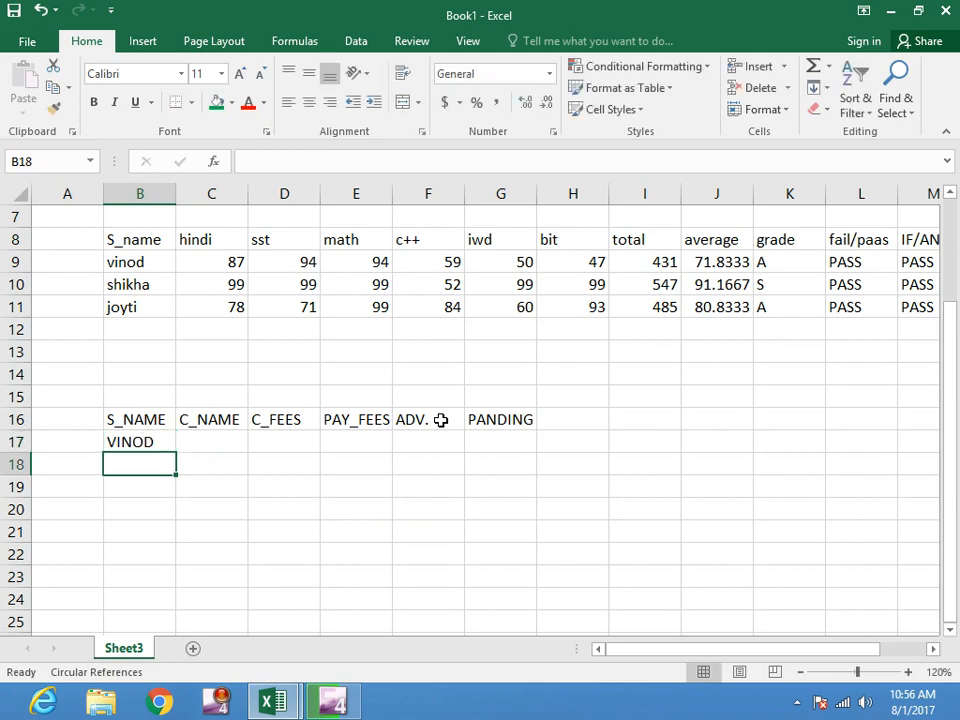
type("JYOTI")
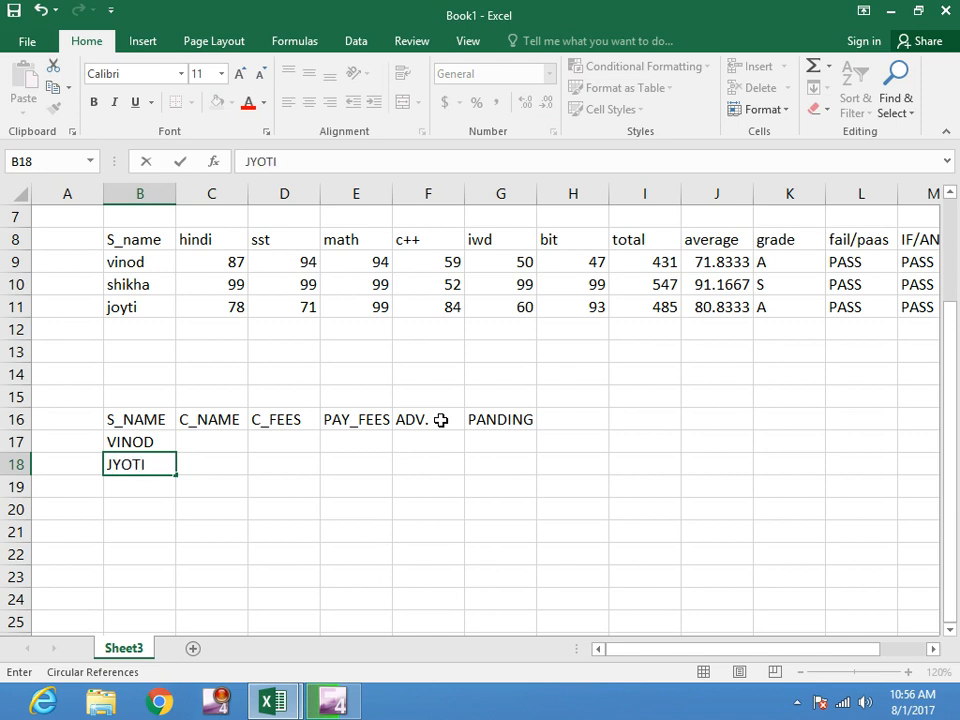
key("Return")
type("JIYA")
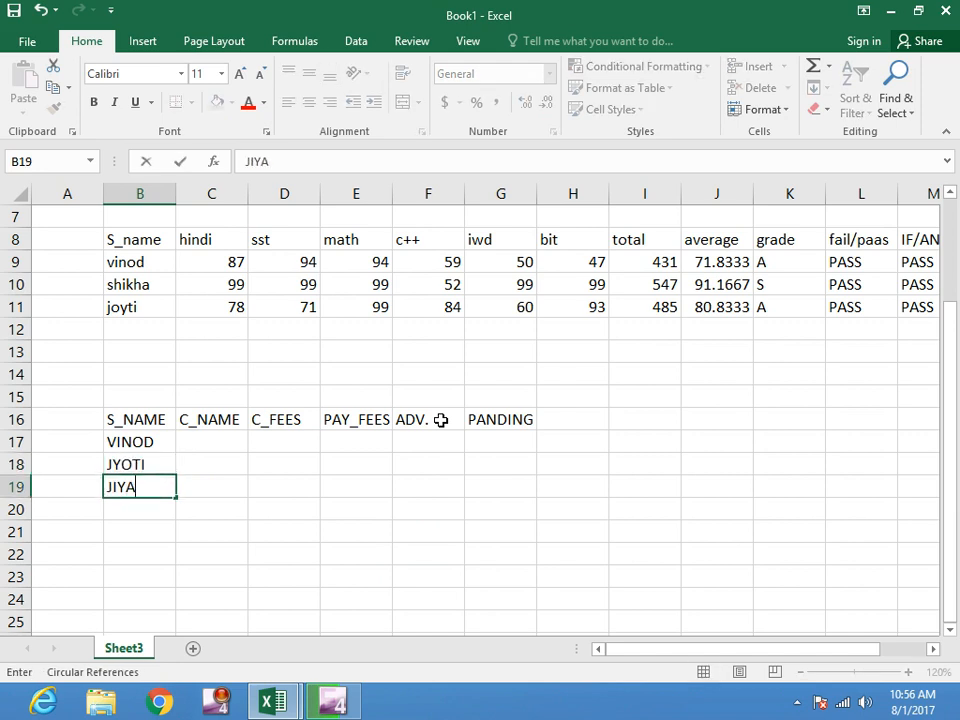
key("Return")
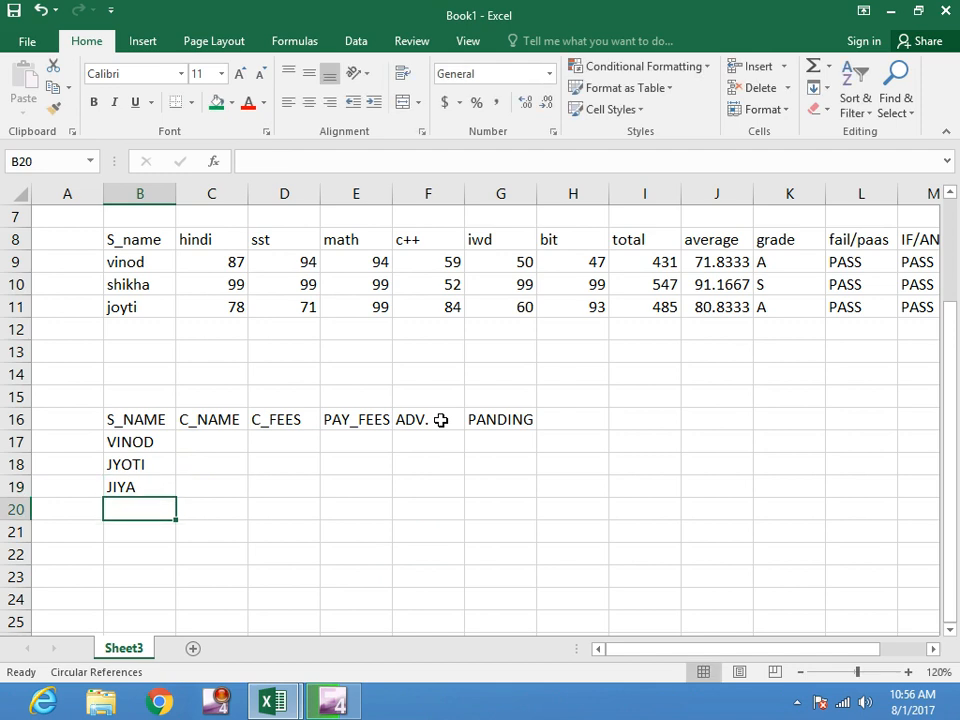
type("JANNY")
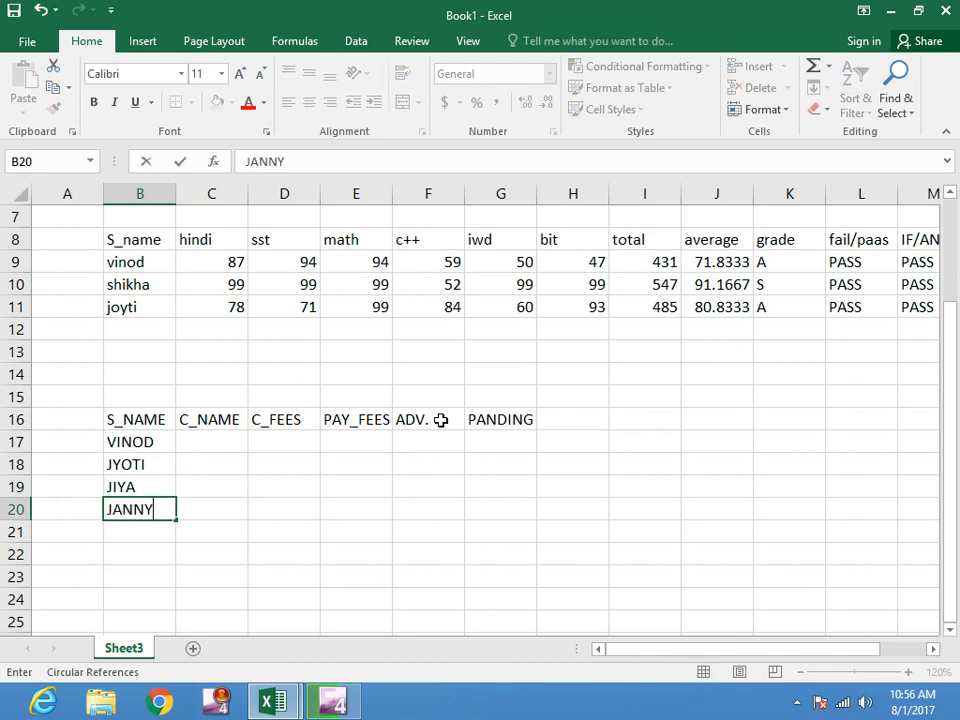
key("Return")
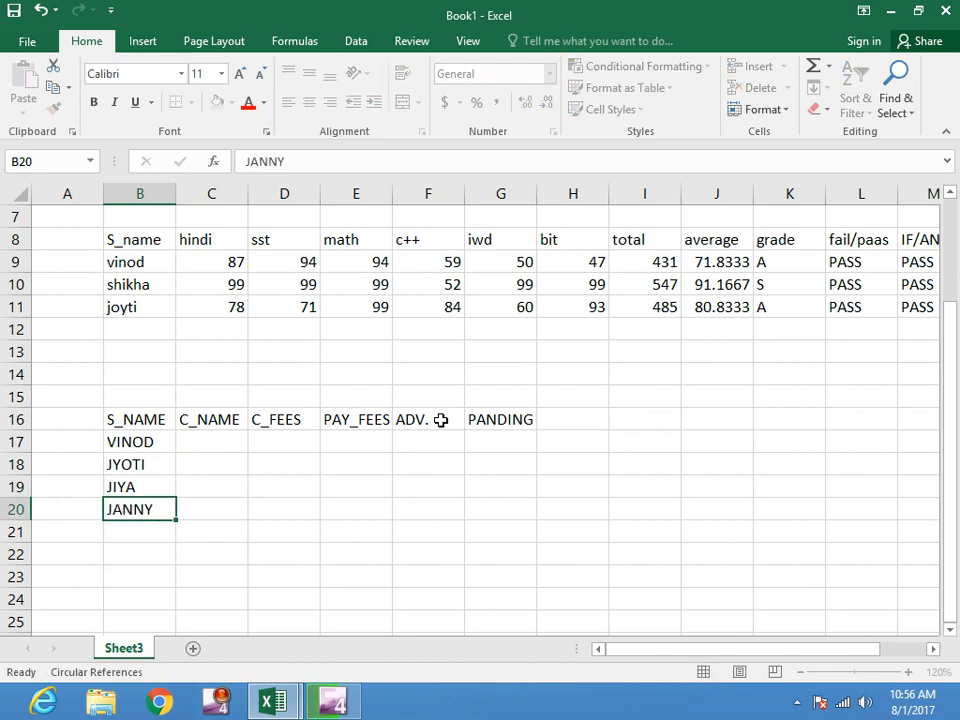
type("JULI")
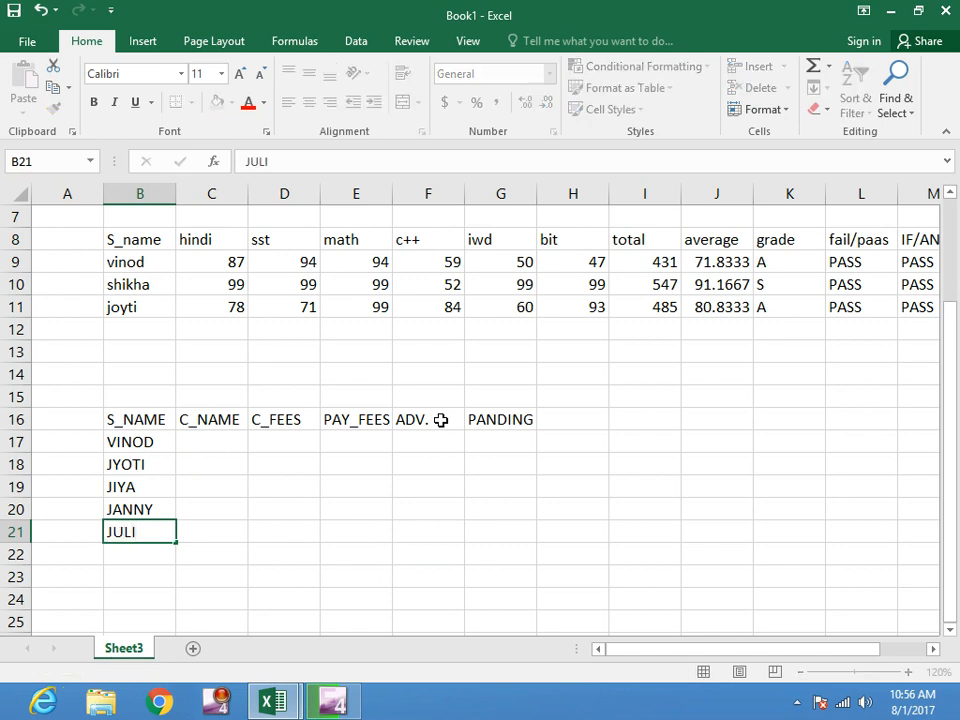
Dismiss the circular reference warning and enter the course ADCA in C17 under C_NAME.
key("Up")
key("Up")
key("Up")
key("Up")
key("Right")
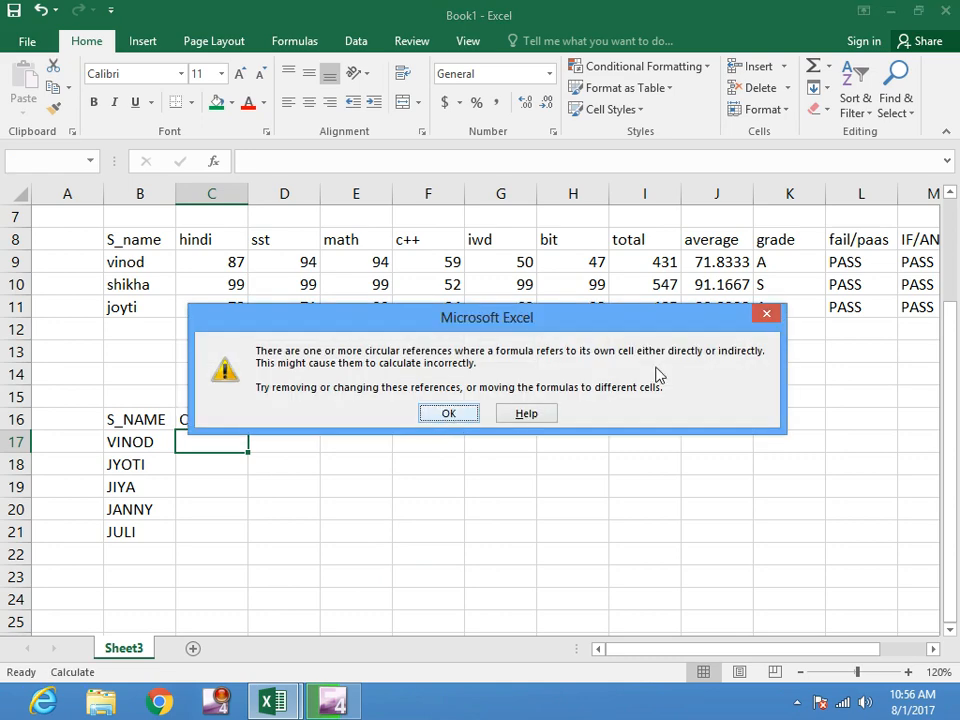
left_click(767, 318)
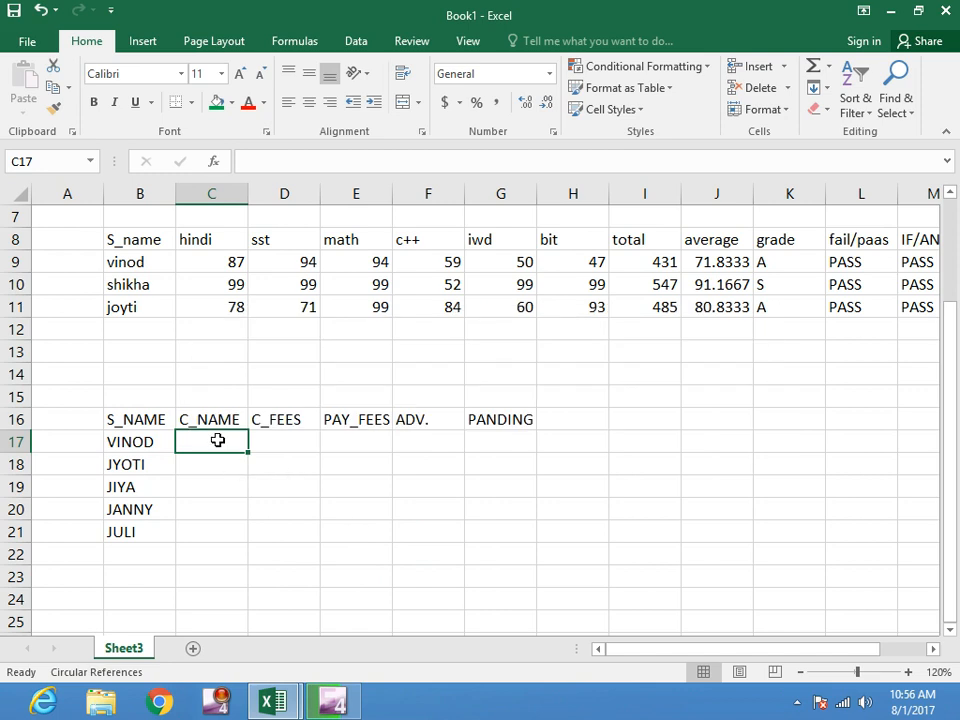
type("ADCA")
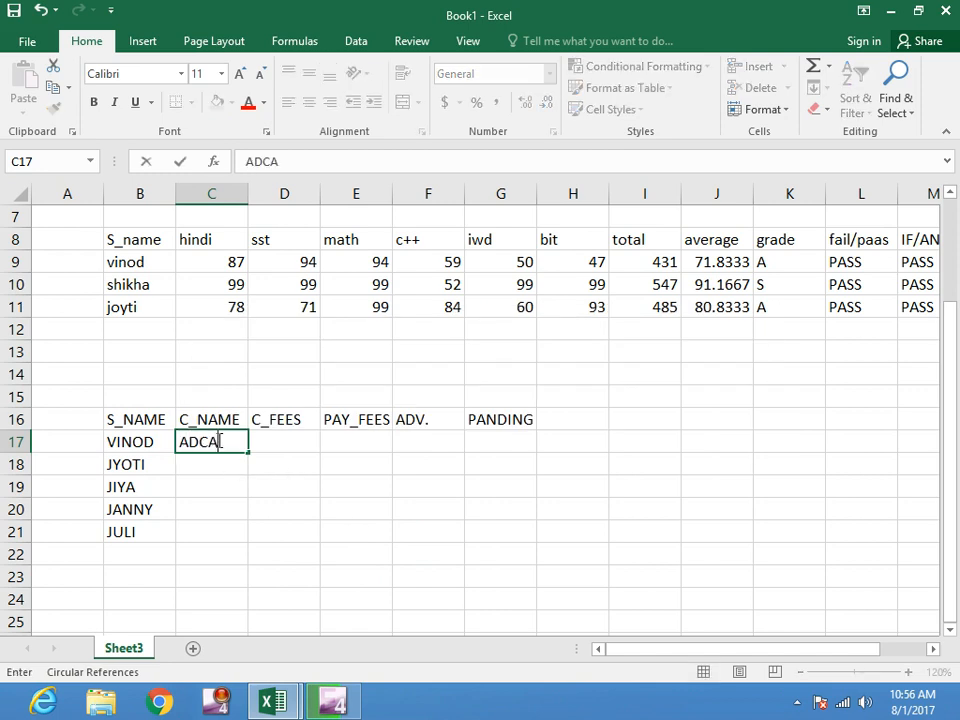
key("Return")
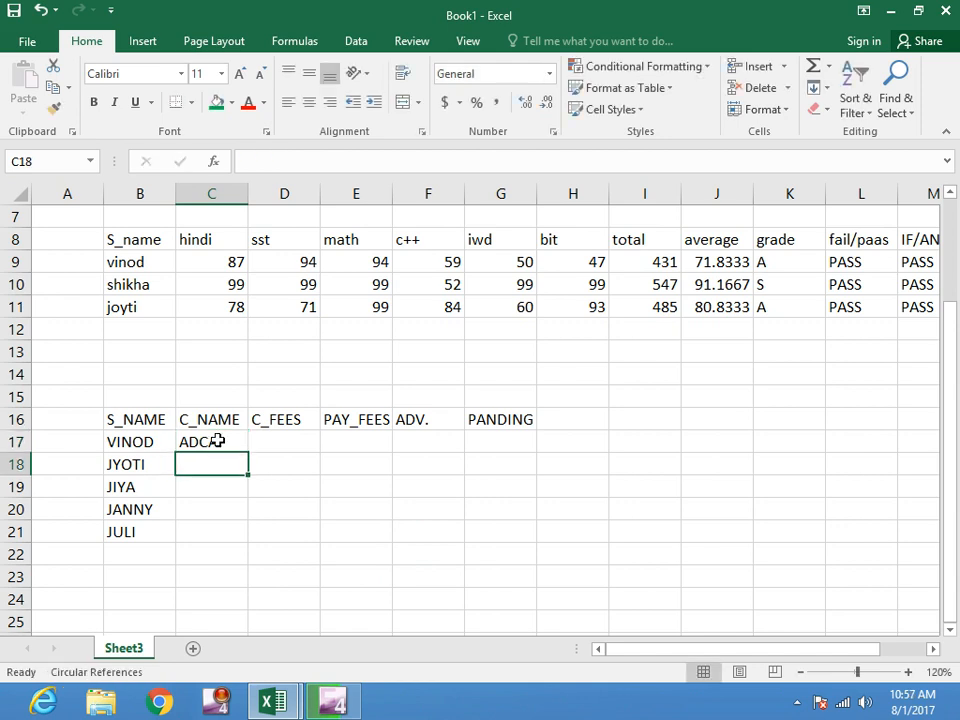
Enter the course DCBA in C18 for the second student.
type("DB")
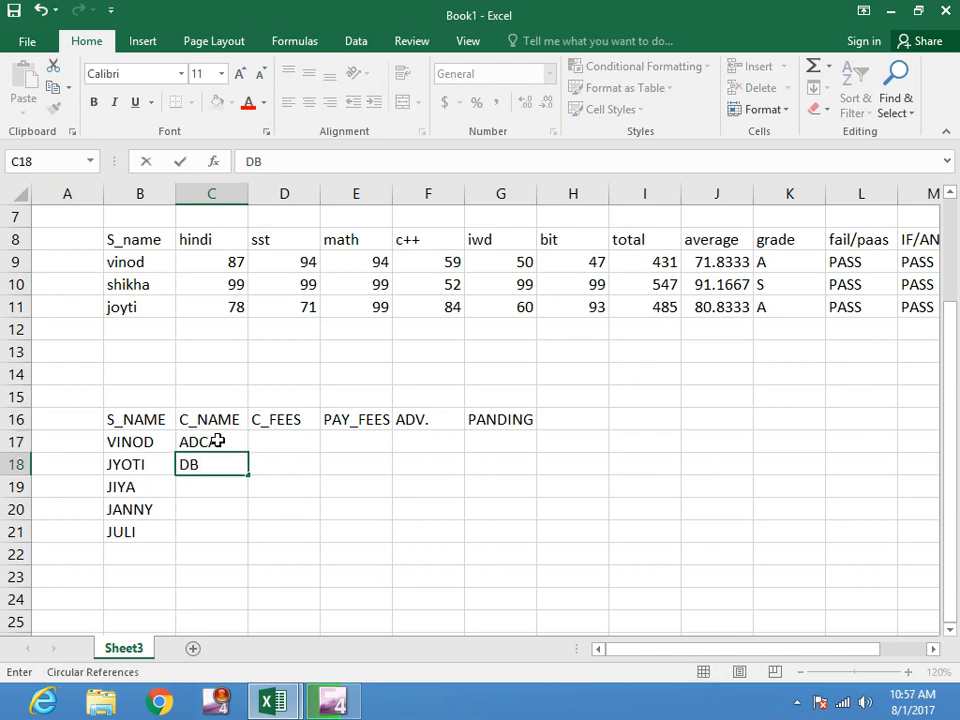
key("BackSpace")
type("CV")
key("BackSpace")
type("BA")
key("Return")
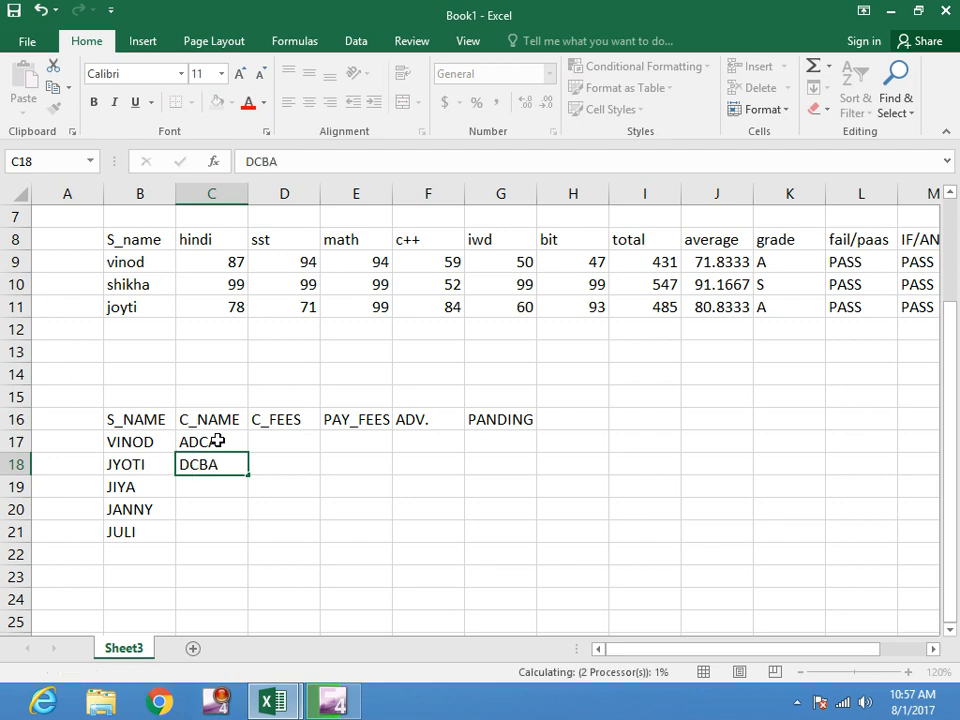
Fill in the remaining C_NAME courses: ACCOUNT in C19, MULTIMEDIA in C20 and DESK in C21.
type("A")
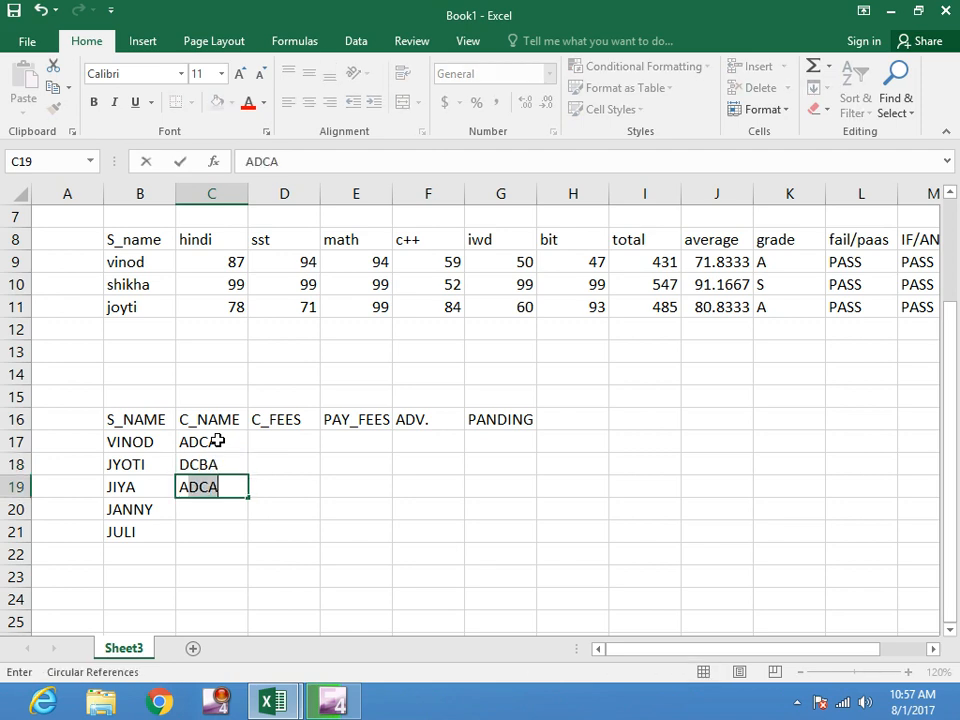
type("CCOUNT")
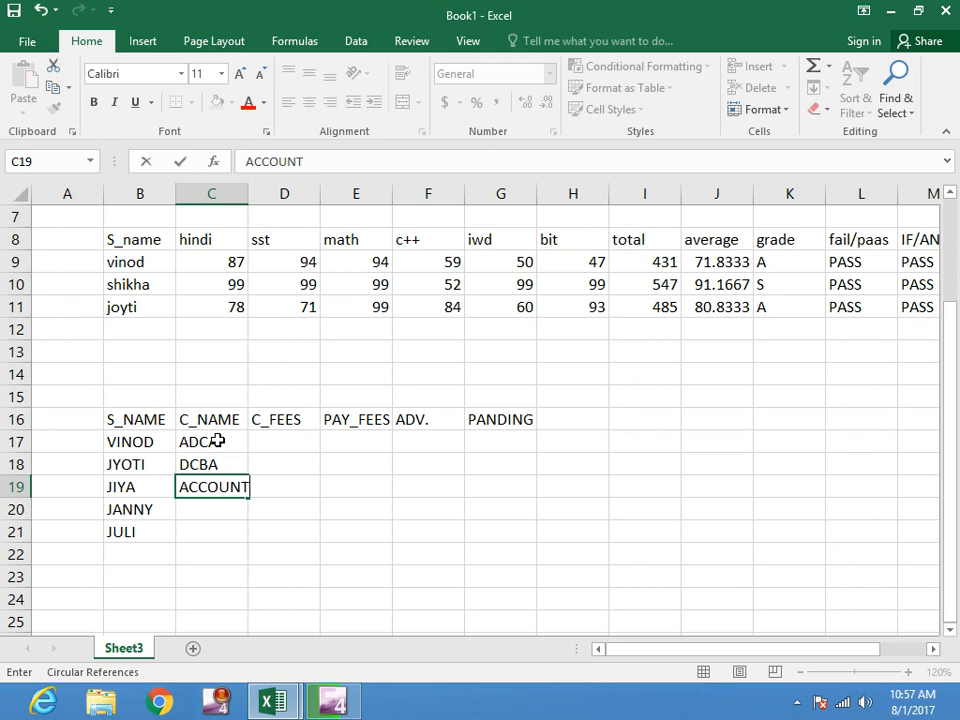
key("Return")
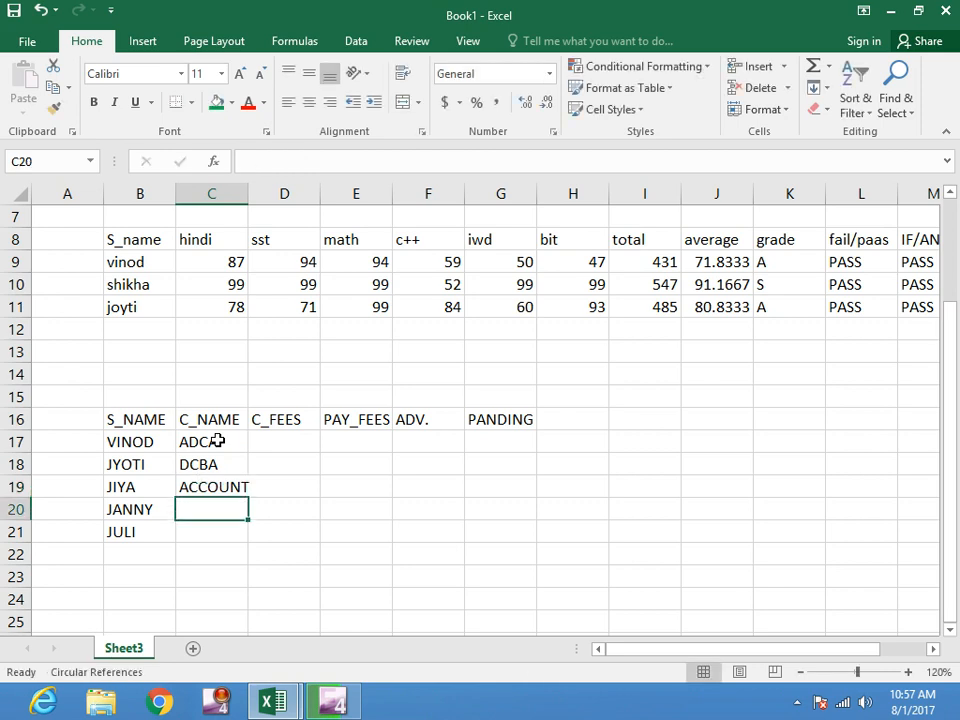
type("MULTI")
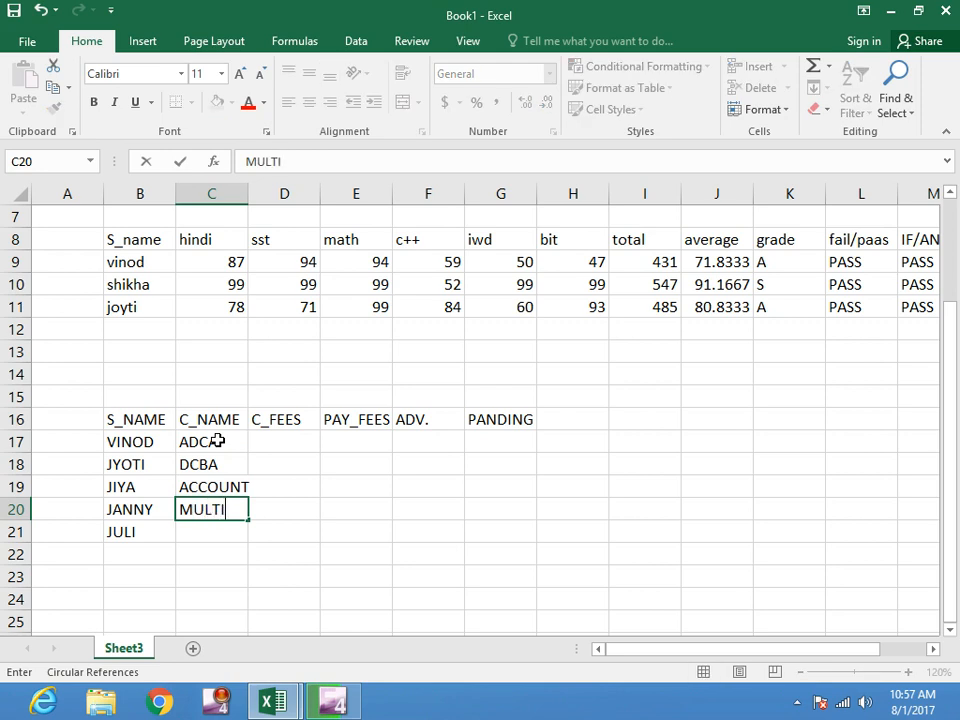
type("MEDIA")
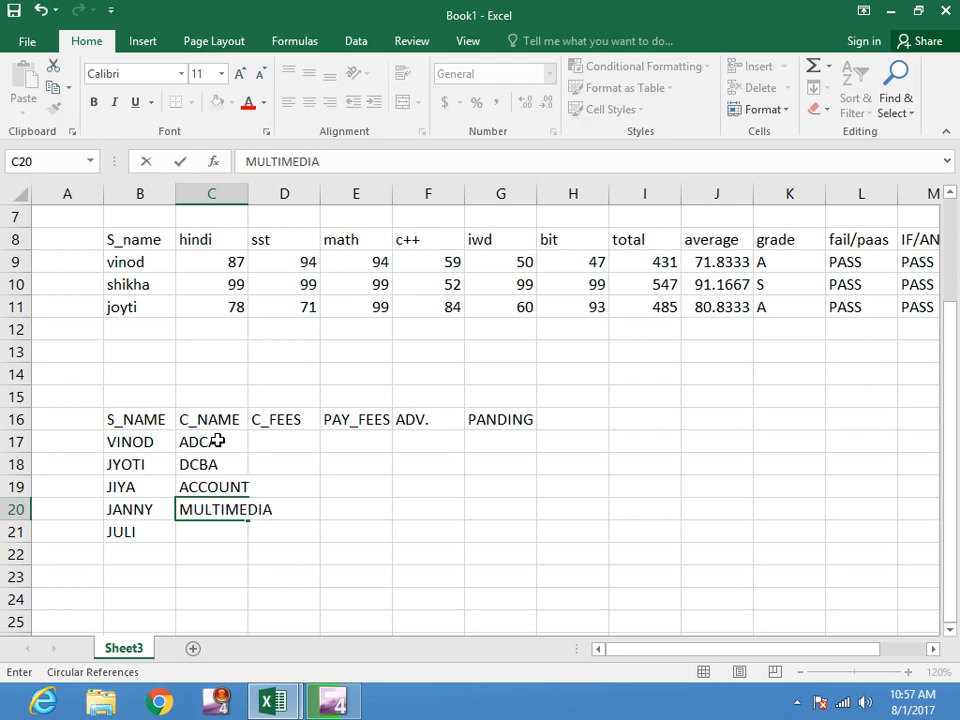
key("Return")
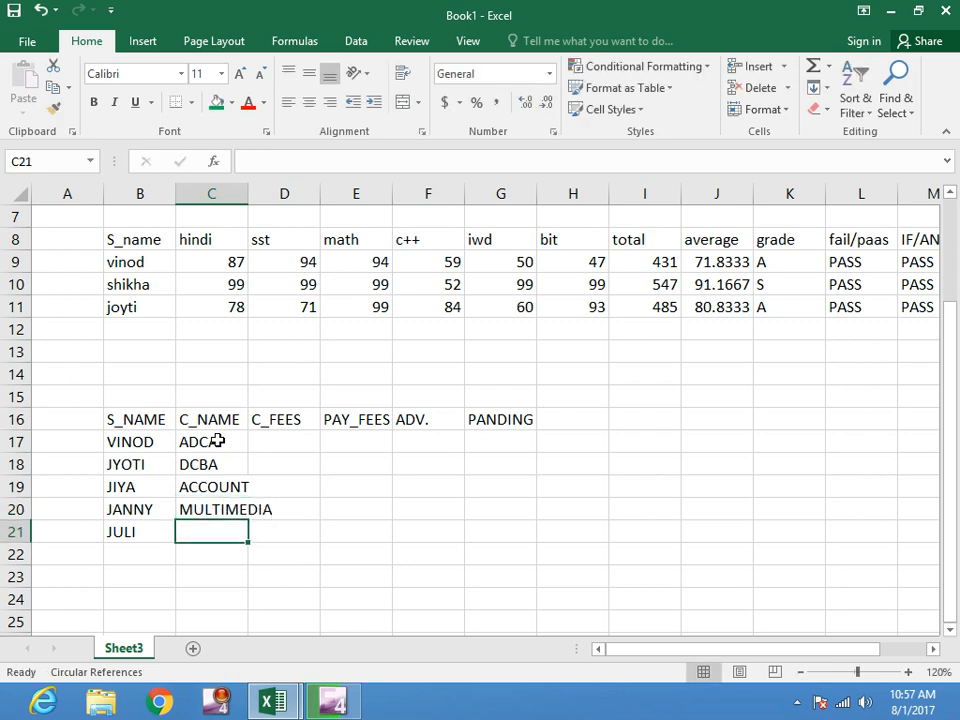
type("DESK")
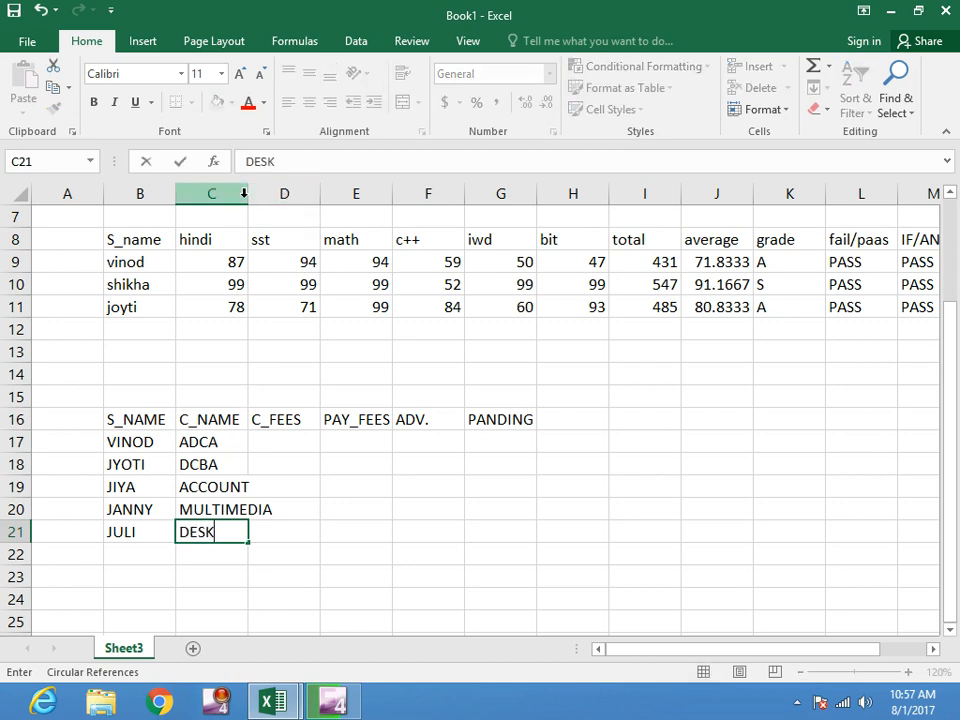
Widen column C so that MULTIMEDIA fits inside its cell.
left_click(249, 195)
left_click(247, 195)
left_click_drag(249, 195, 299, 196)
Enter the C_FEES amounts 45000 in D17 and 31500 in D18.
left_click(339, 437)
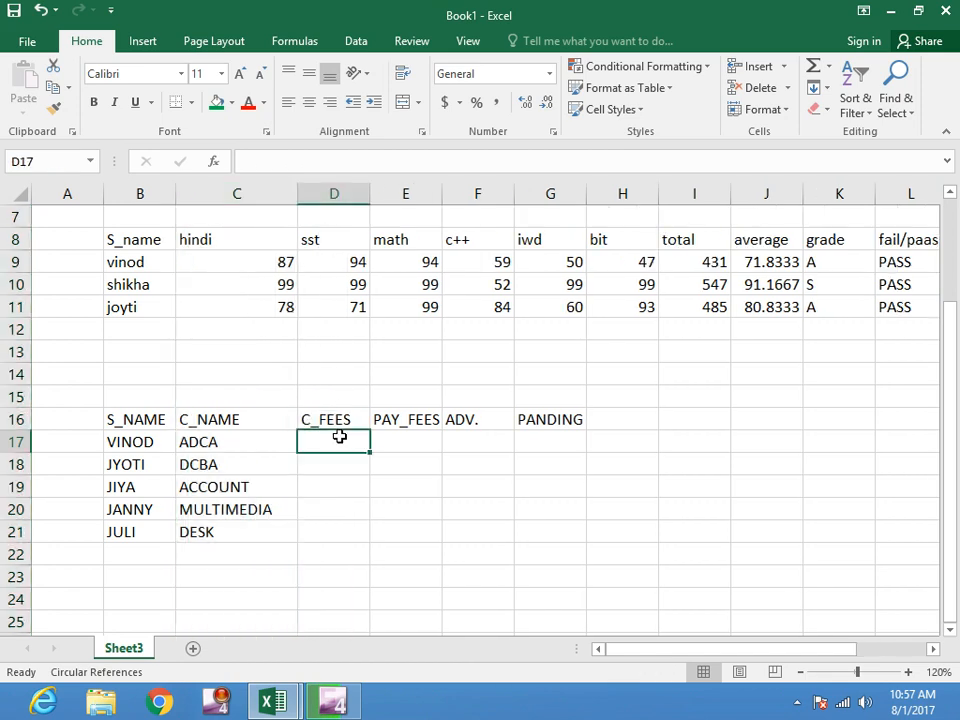
type("45")
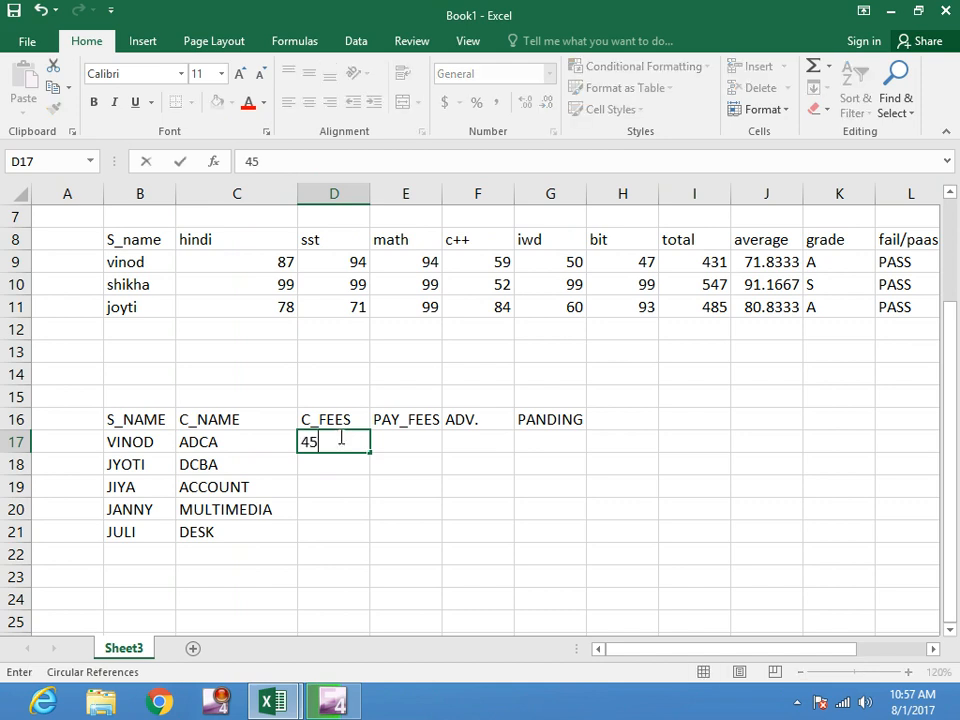
type("000")
key("Return")
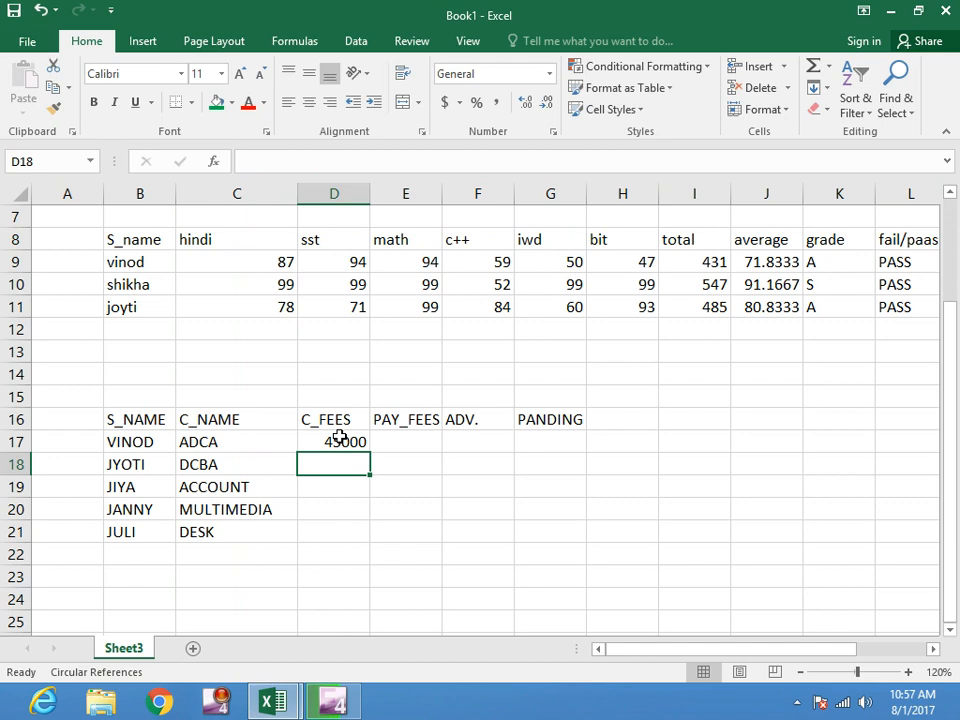
type("310")
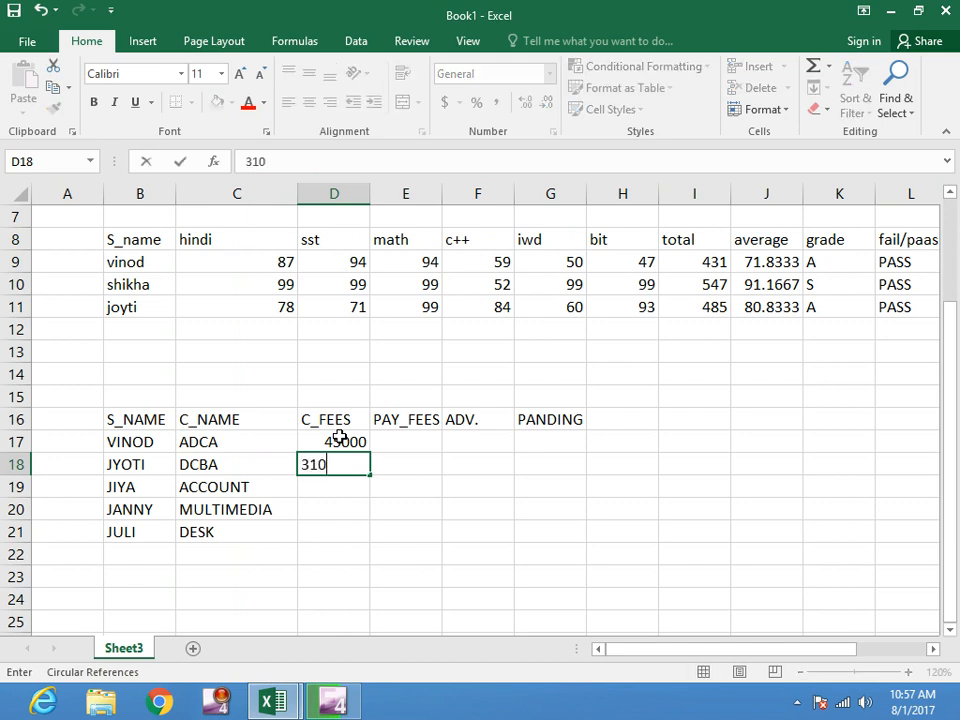
type("0")
key("BackSpace")
key("BackSpace")
type("500")
key("Return")
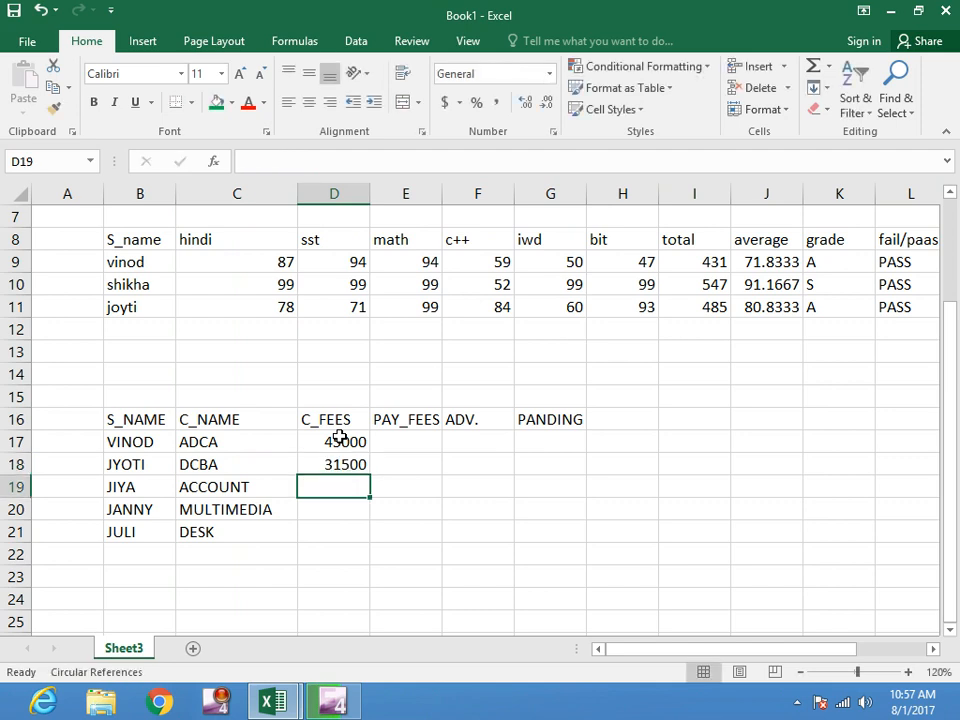
Complete the C_FEES column with 16754 in D19, 12345 in D20 and 21567 in D21.
type("1")
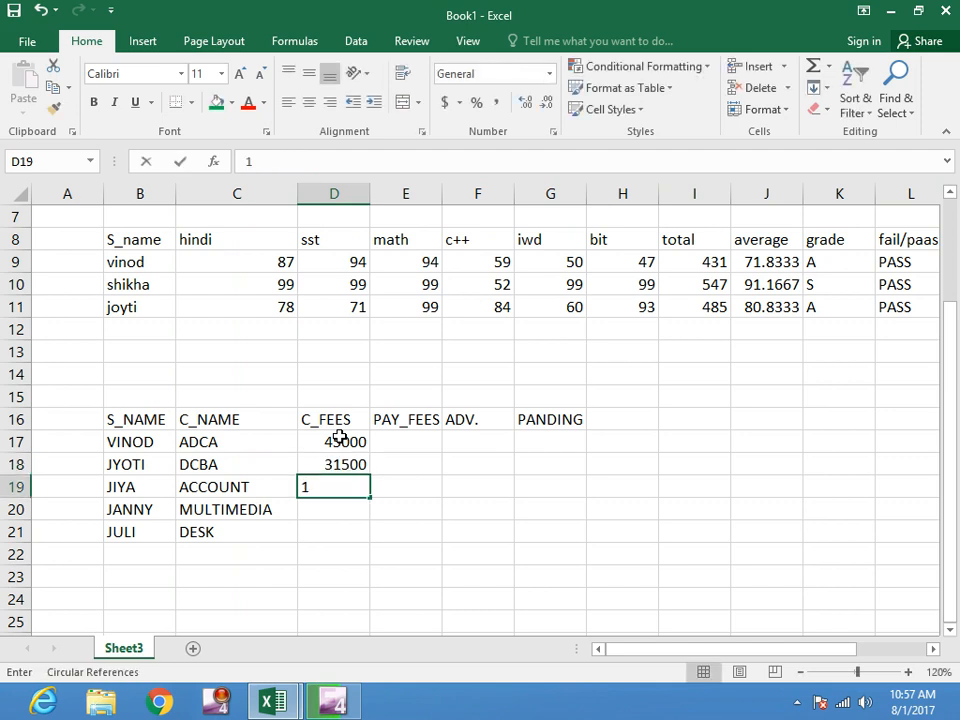
type("6754")
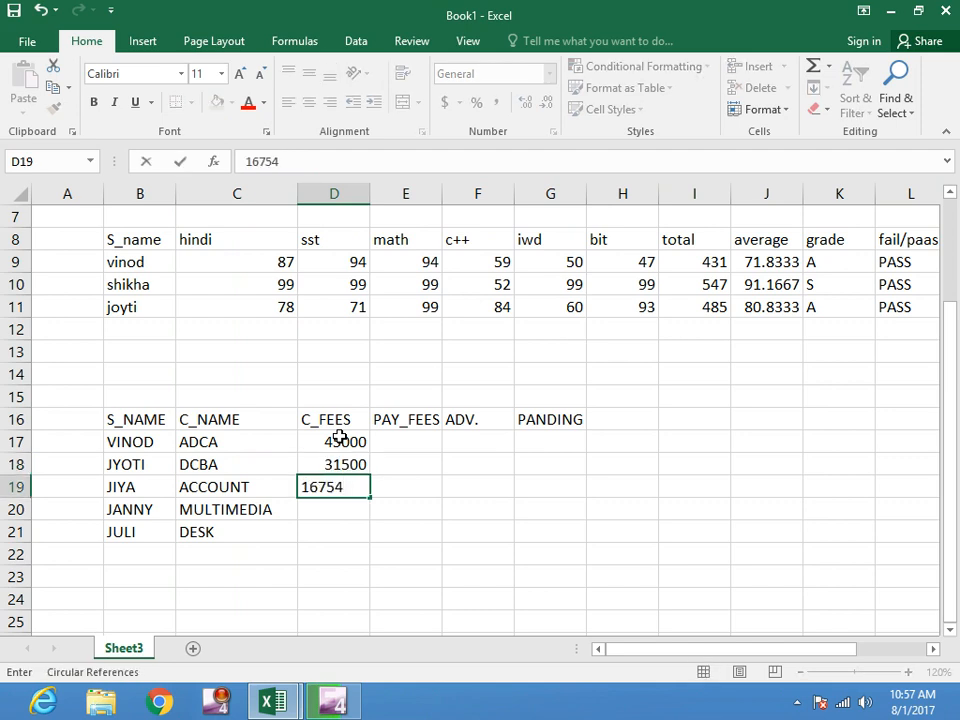
key("Return")
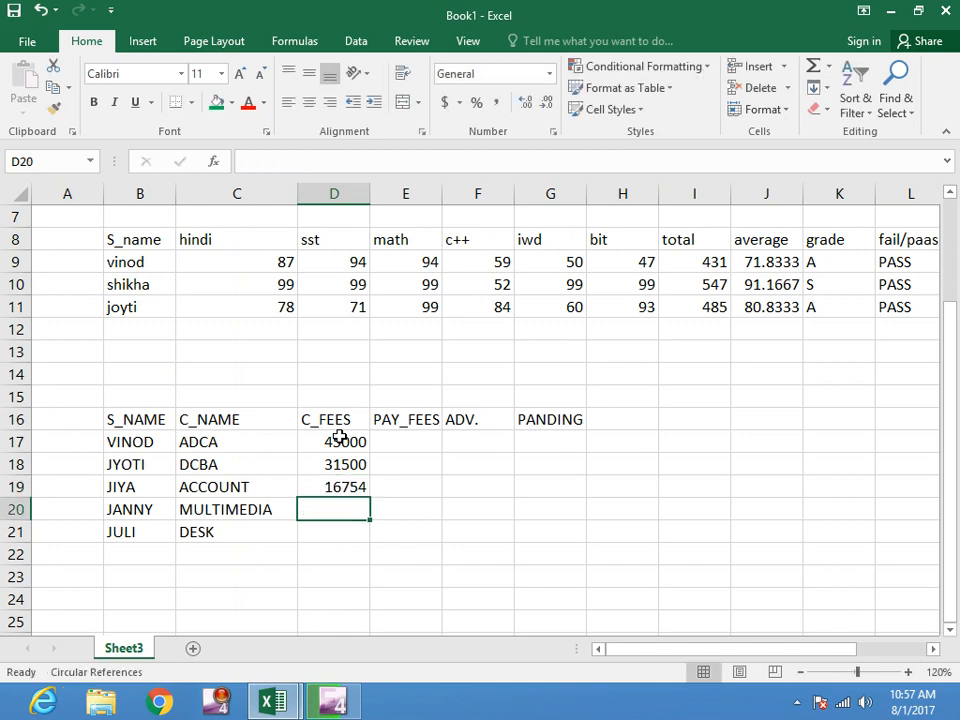
type("12345")
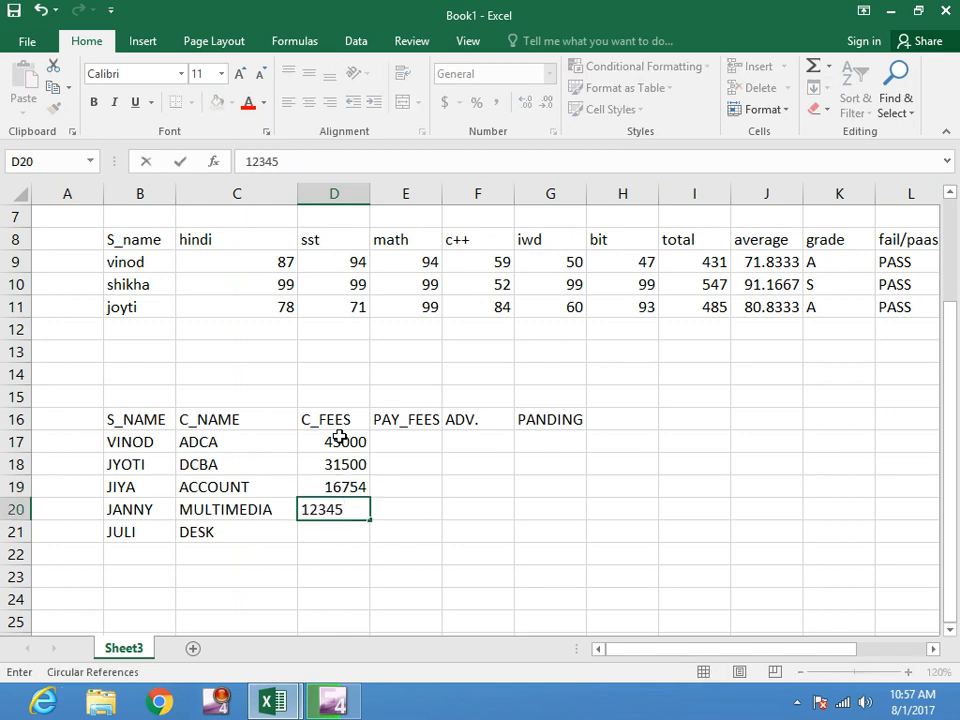
key("Return")
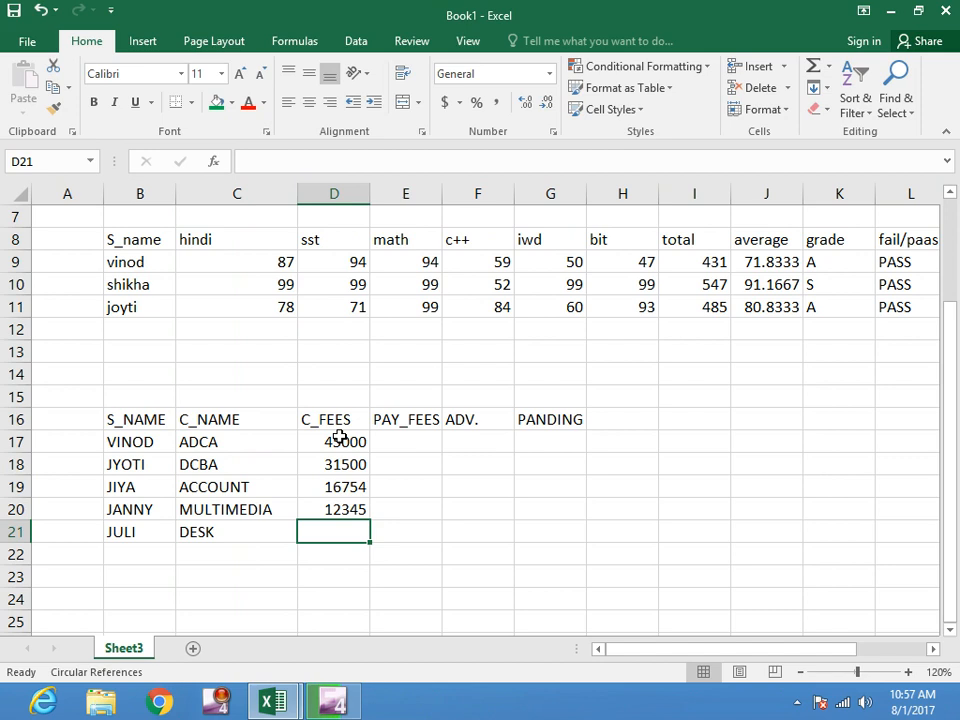
type("21567")
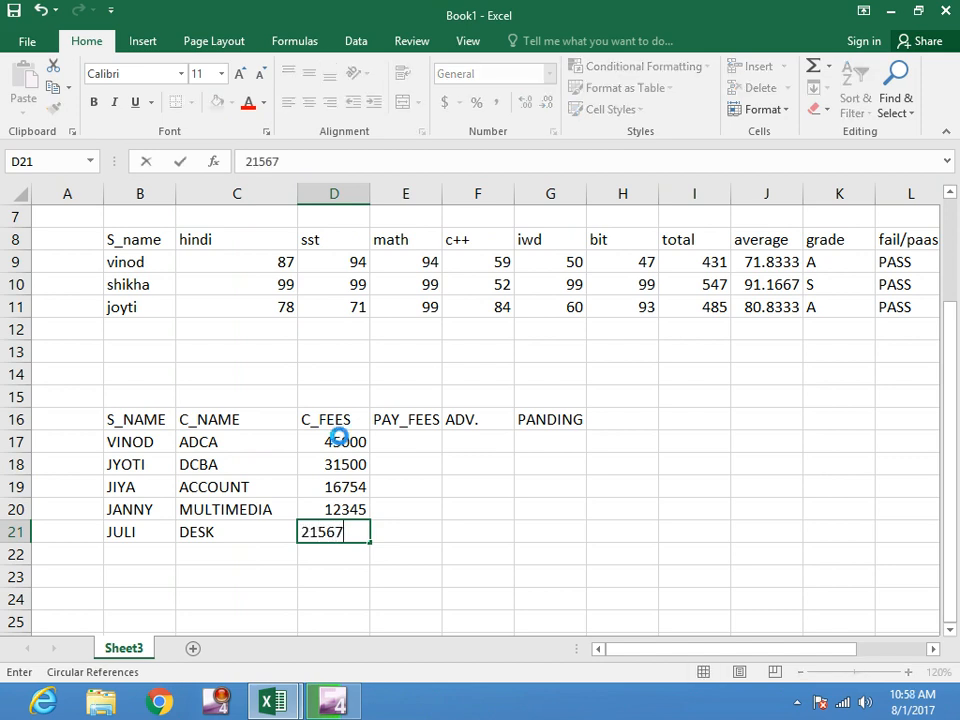
key("Tab")
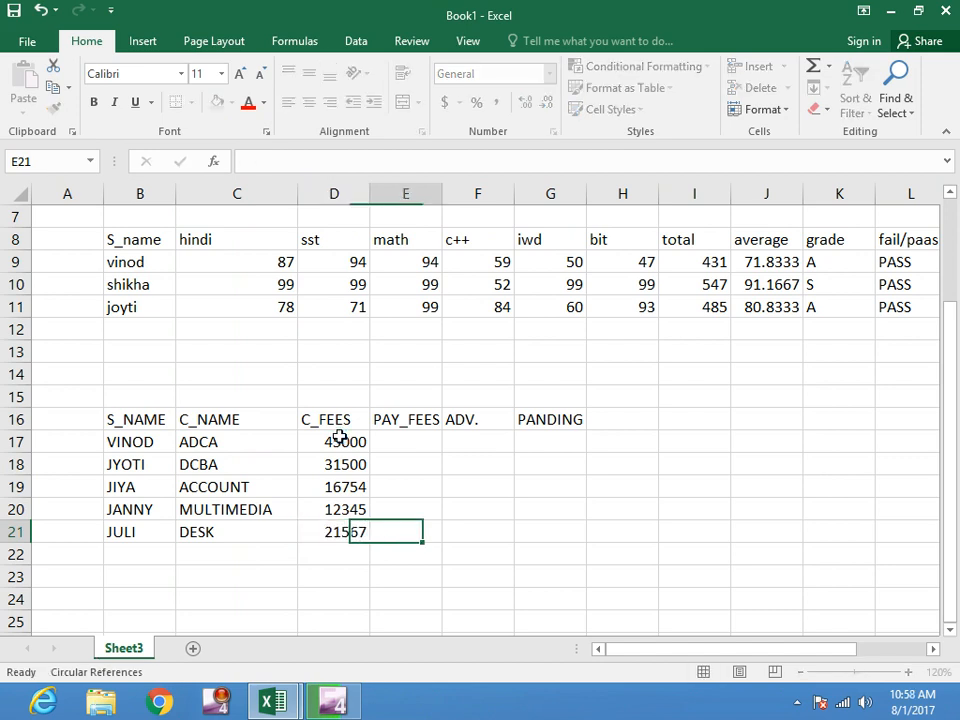
Enter the PAY_FEES amounts 43000 in E17 and 32000 in E18.
key("Up")
key("Up")
key("Up")
key("Up")
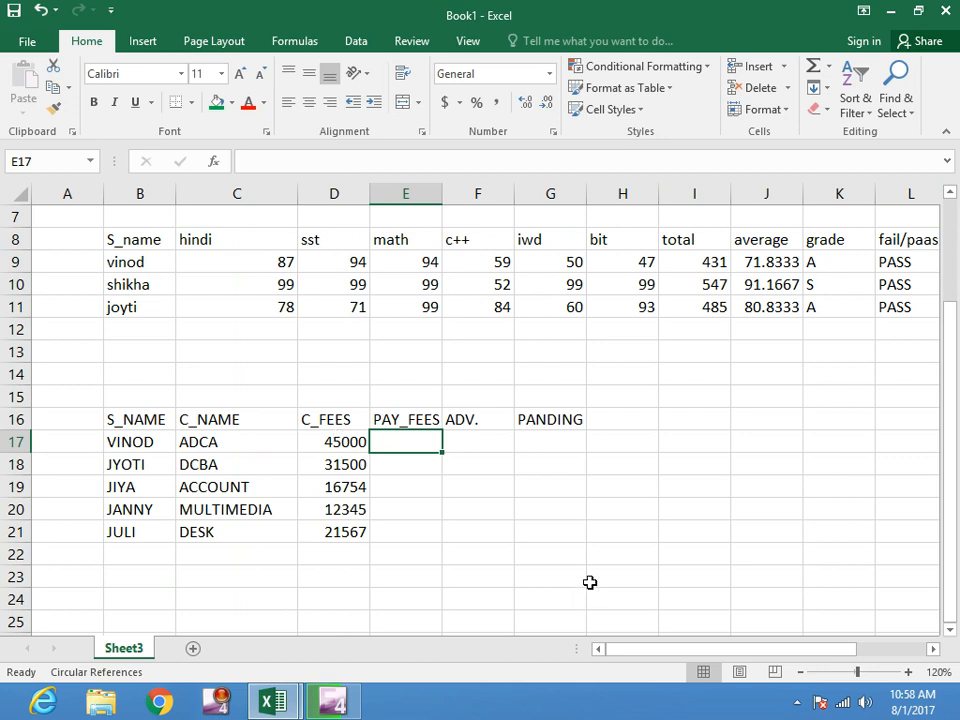
type("4300")
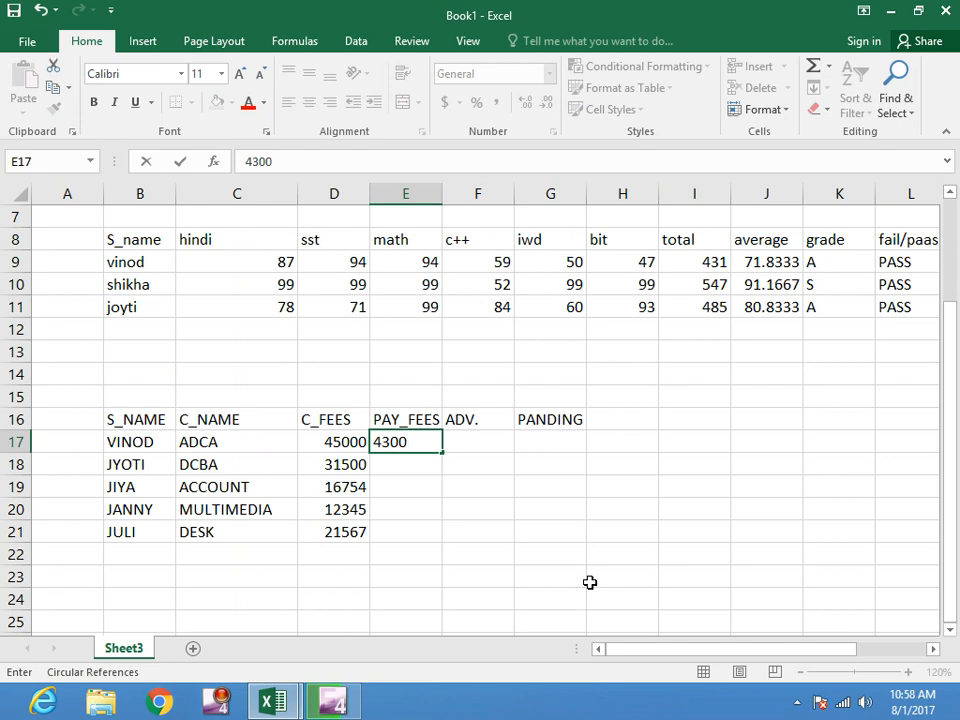
type("0")
key("Return")
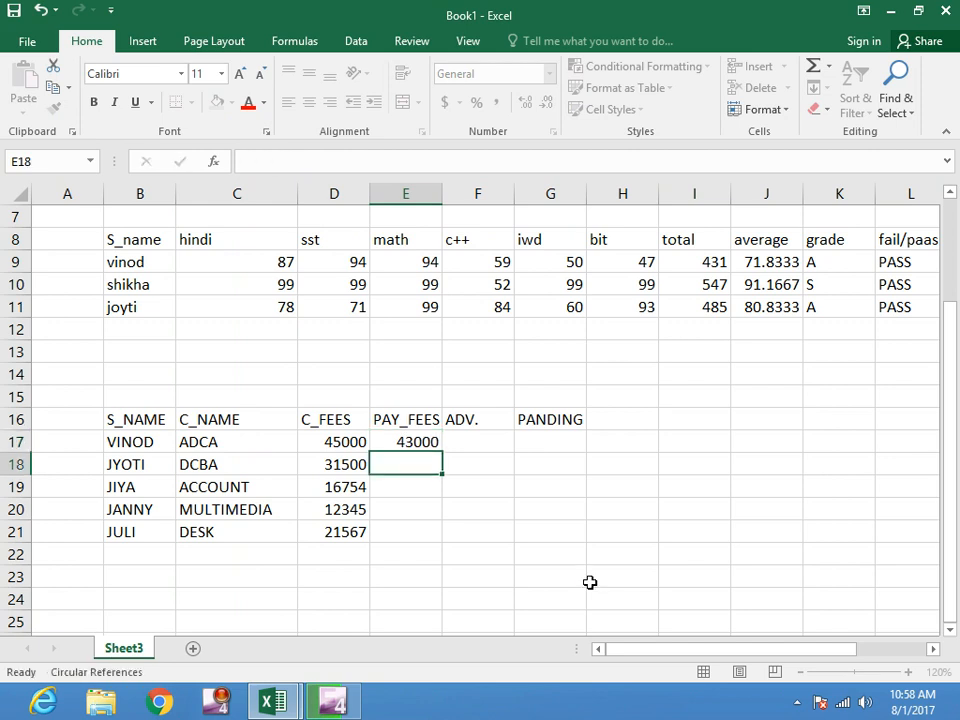
type("32000")
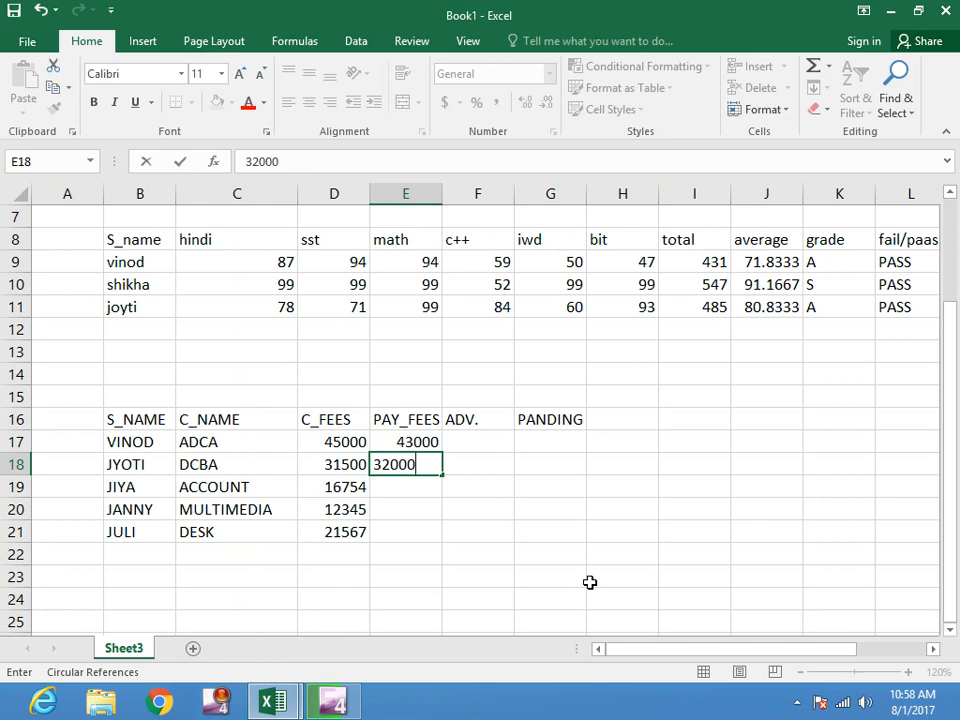
key("Return")
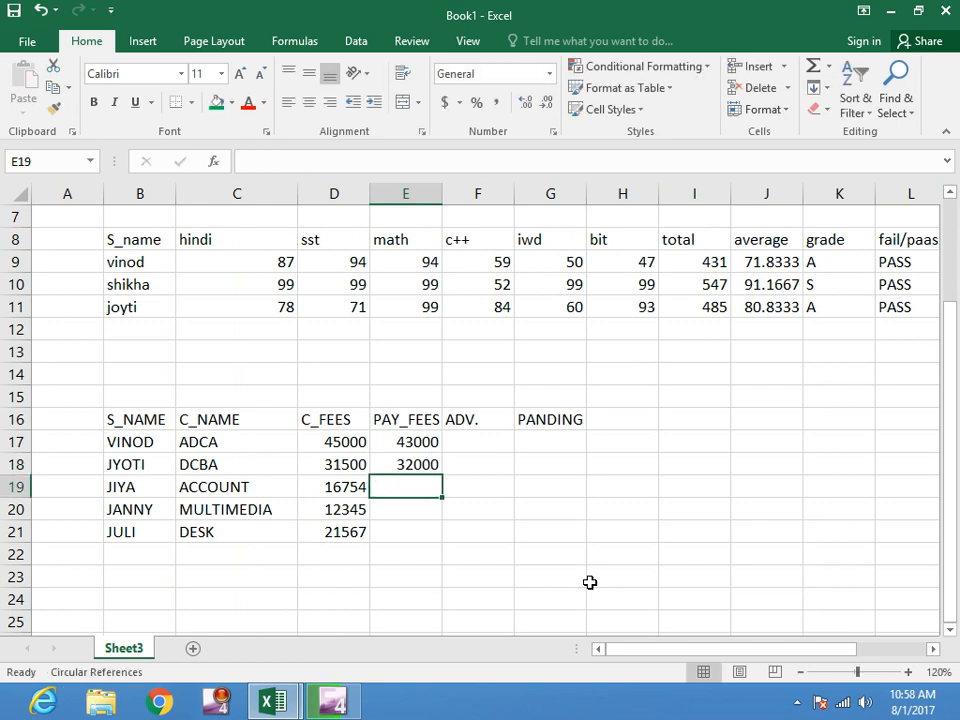
Complete the PAY_FEES column with 17234 in E19, 10098 in E20 and 20345 in E21.
type("1")
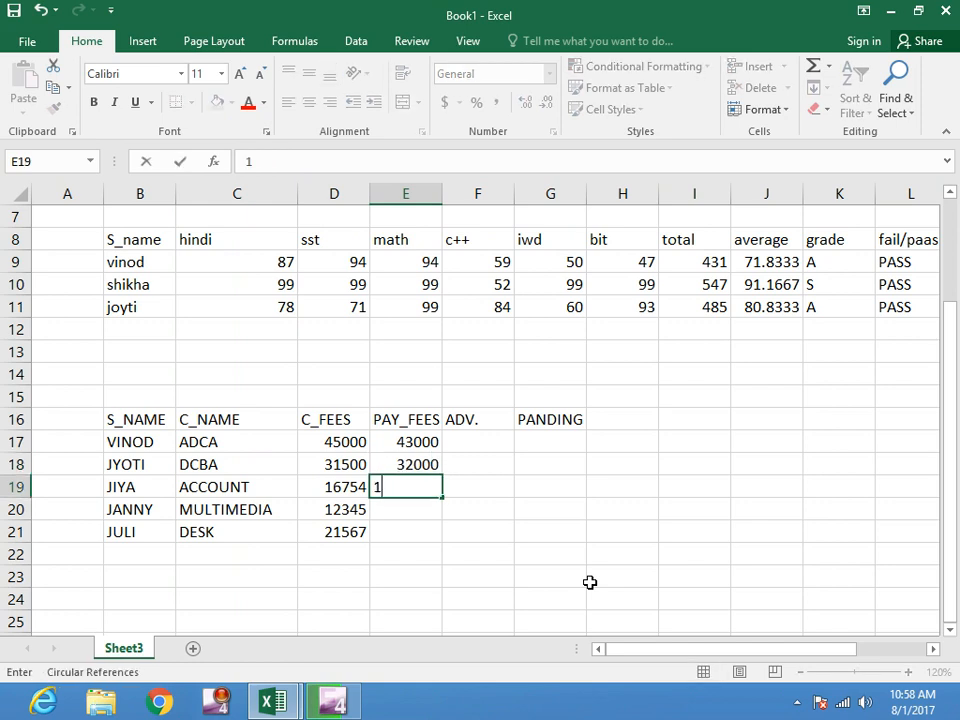
type("7234")
key("Return")
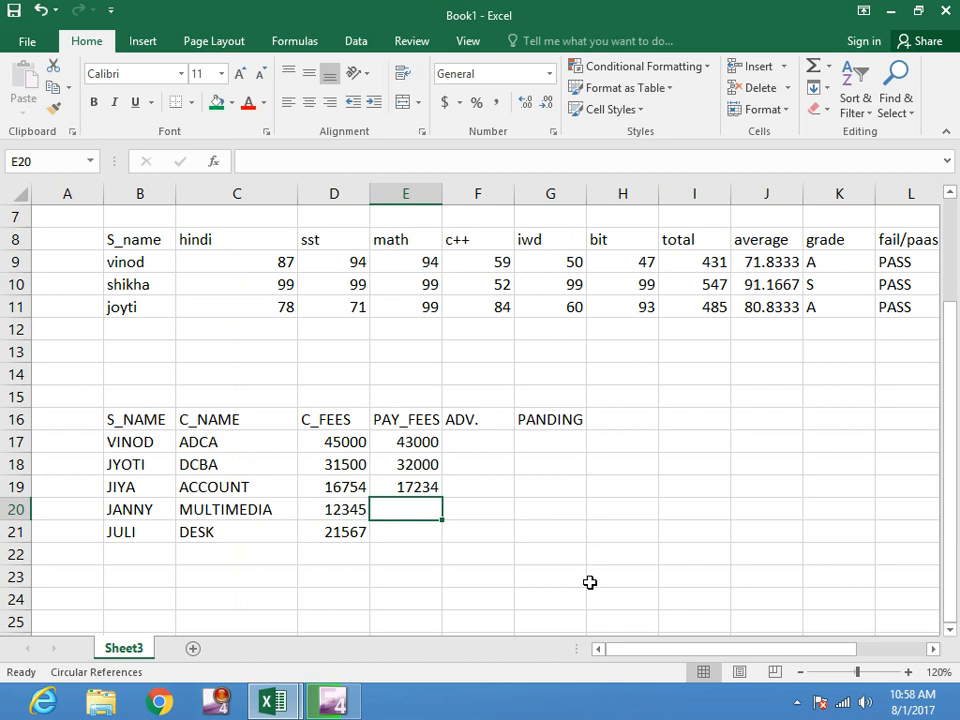
type("100")
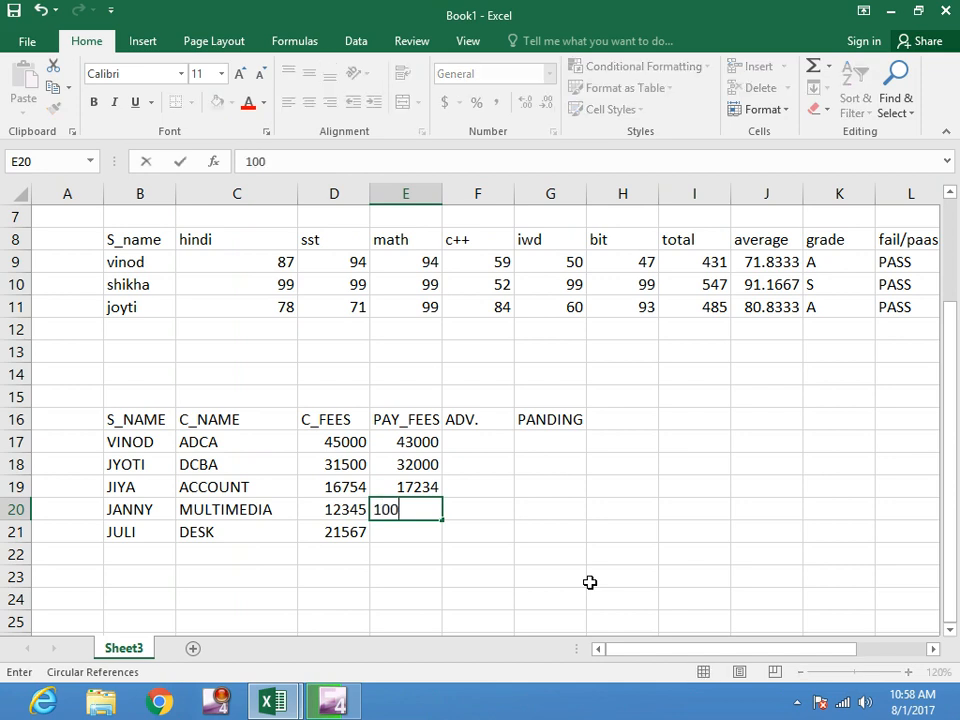
type("98")
key("Return")
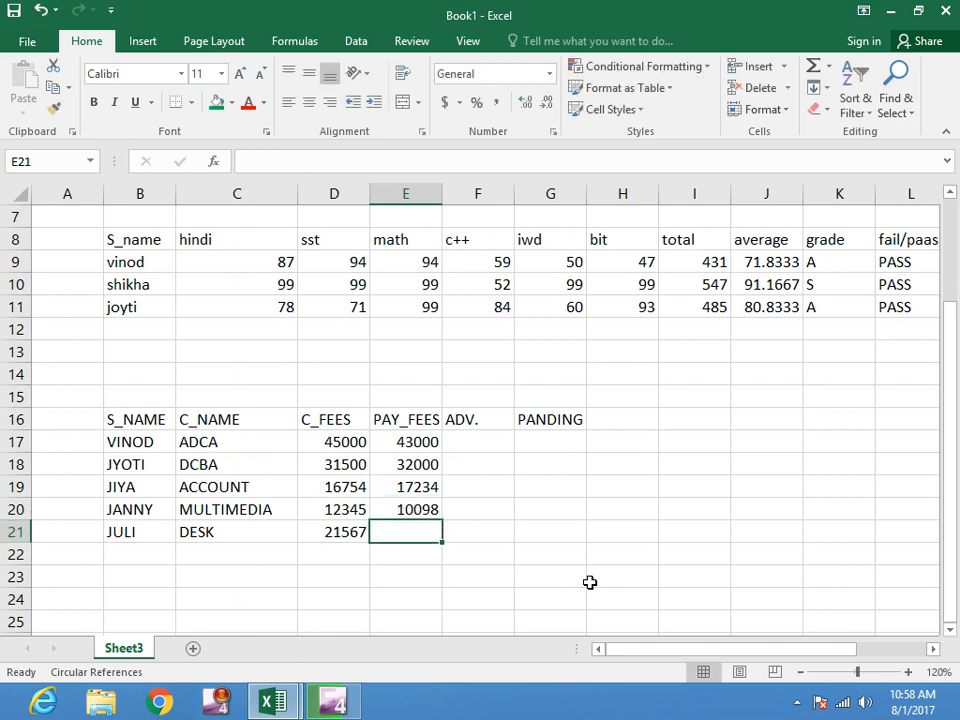
type("20345")
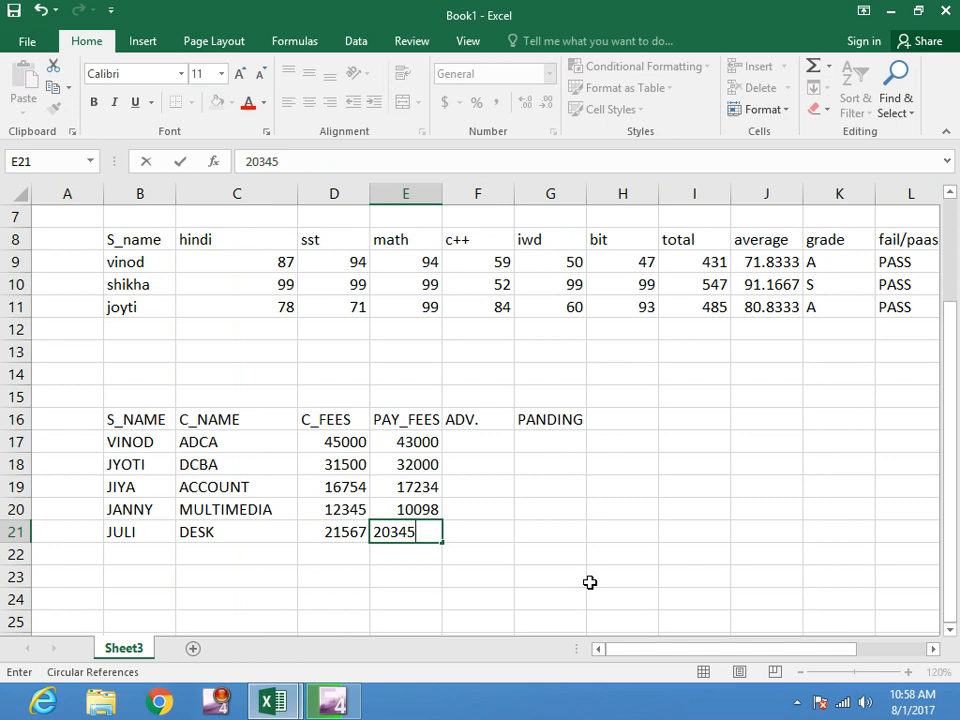
left_click(497, 534)
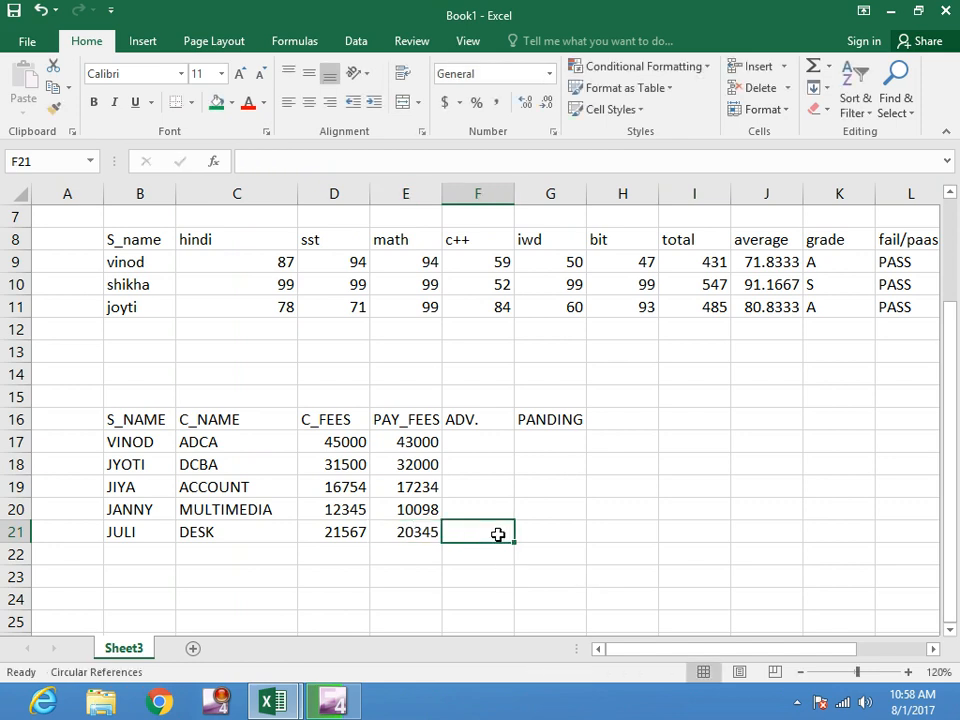
Widen column F, which holds the ADV. amounts, to about one and a half times its width.
left_click_drag(513, 195, 549, 193)
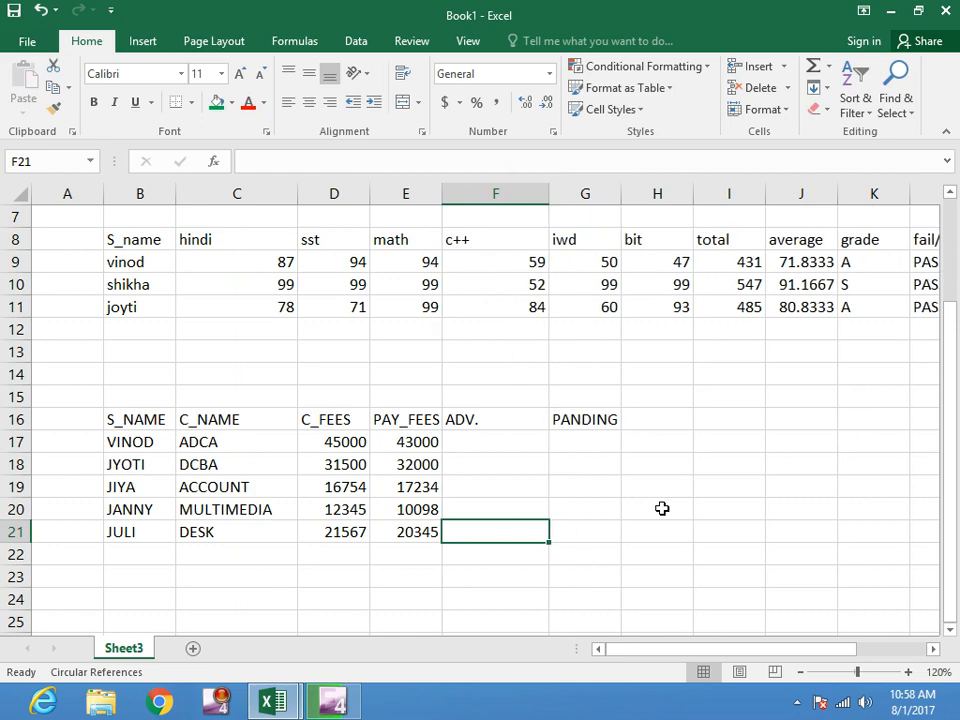
left_click(908, 672)
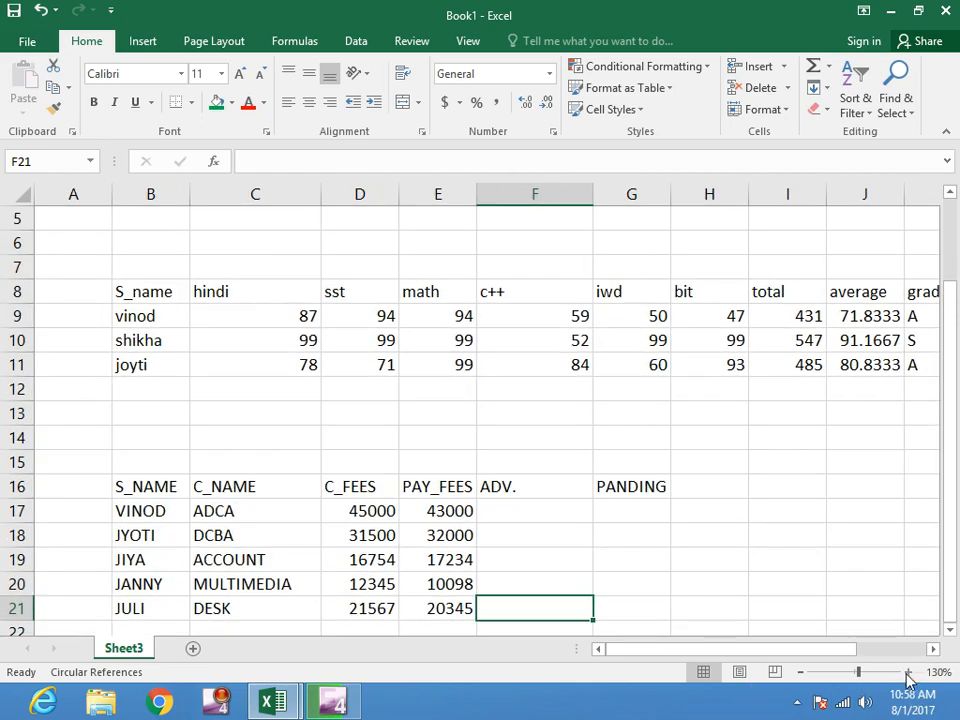
left_click(950, 631)
Enter the advance formula =IF(E17>D17,E17-D17,"NIL") in F17.
left_click(524, 492)
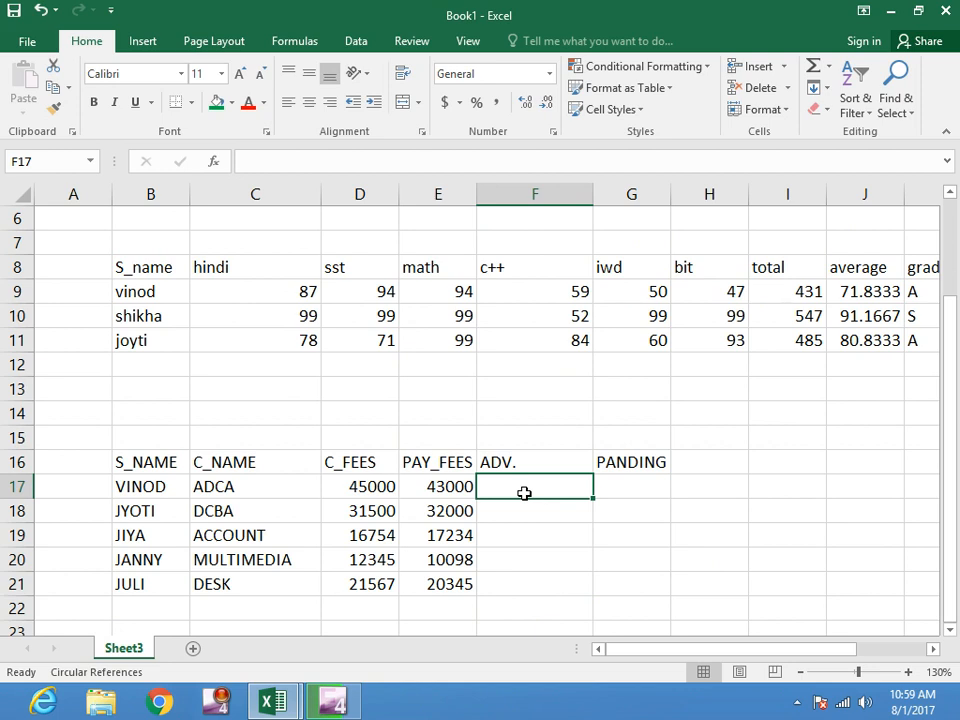
type("=")
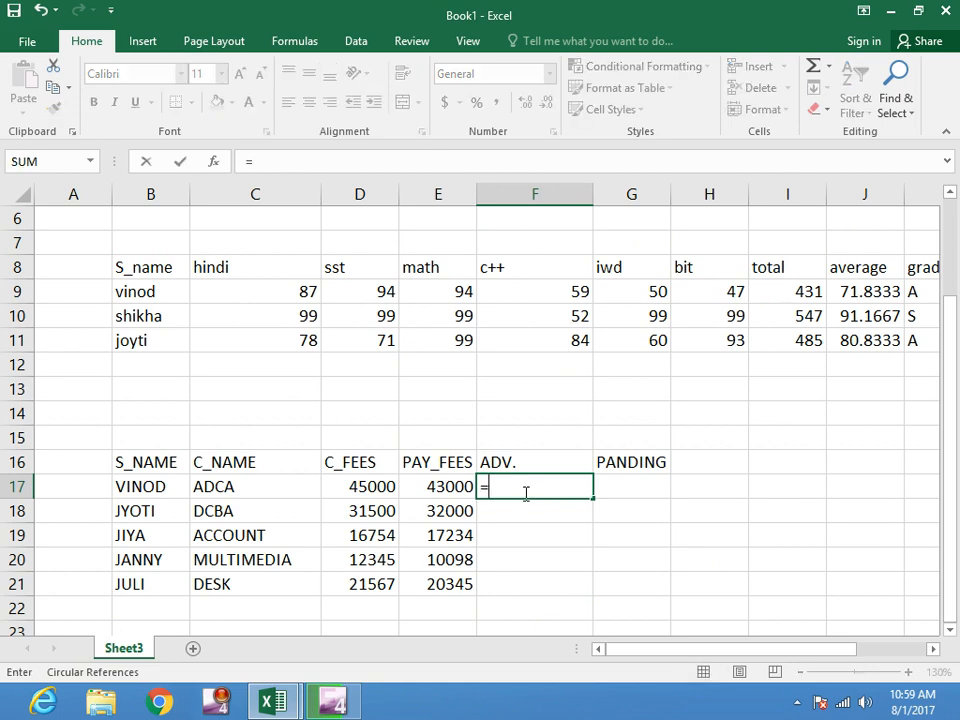
type("IF")
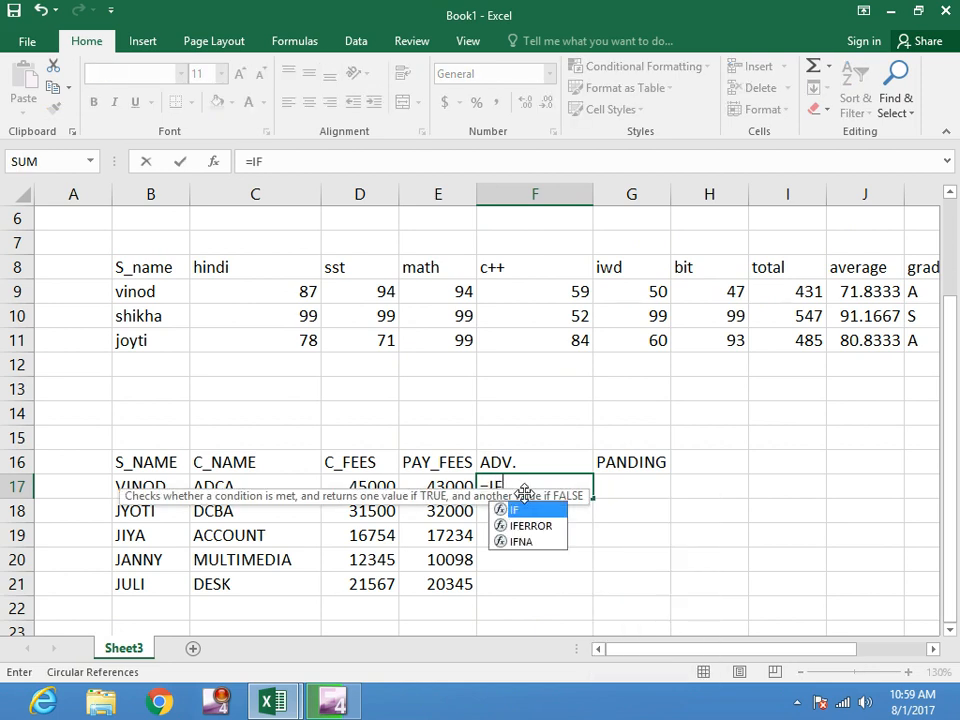
type("(")
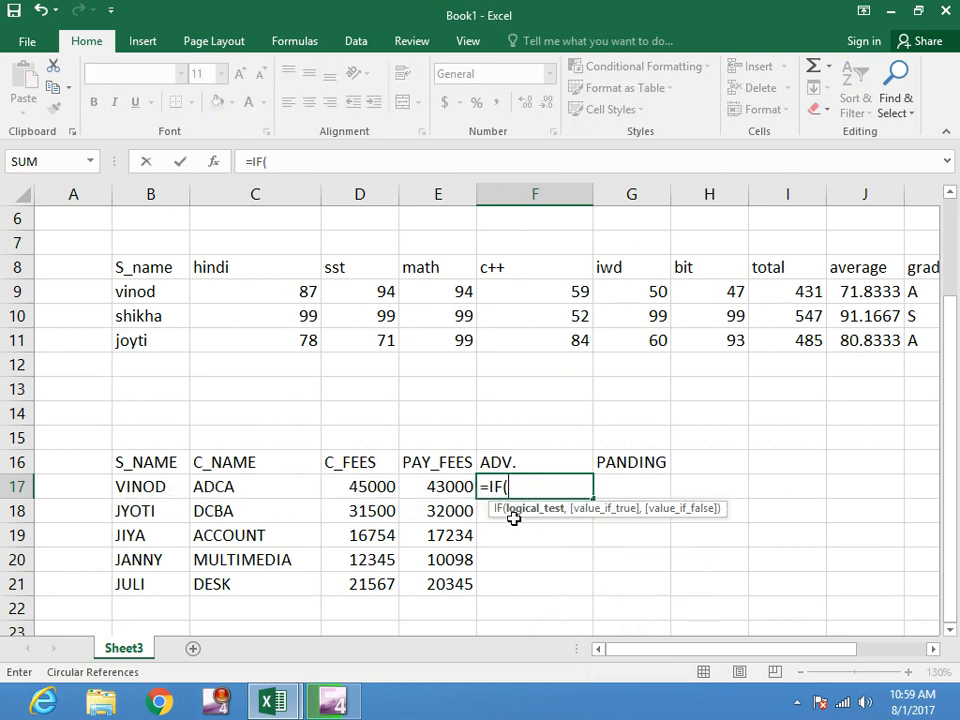
left_click(440, 487)
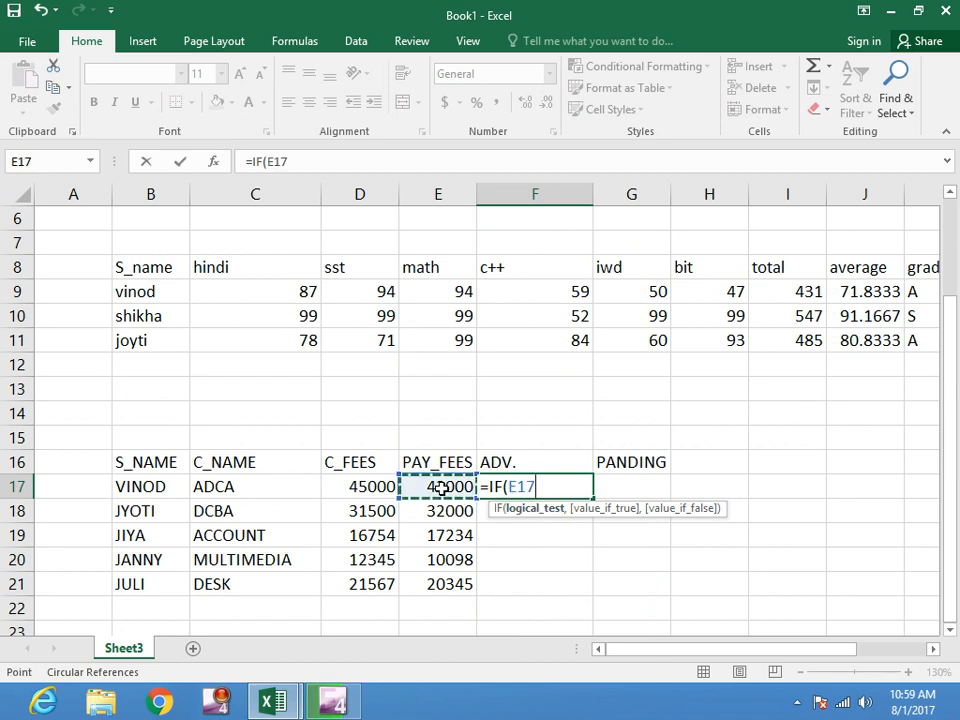
type(">")
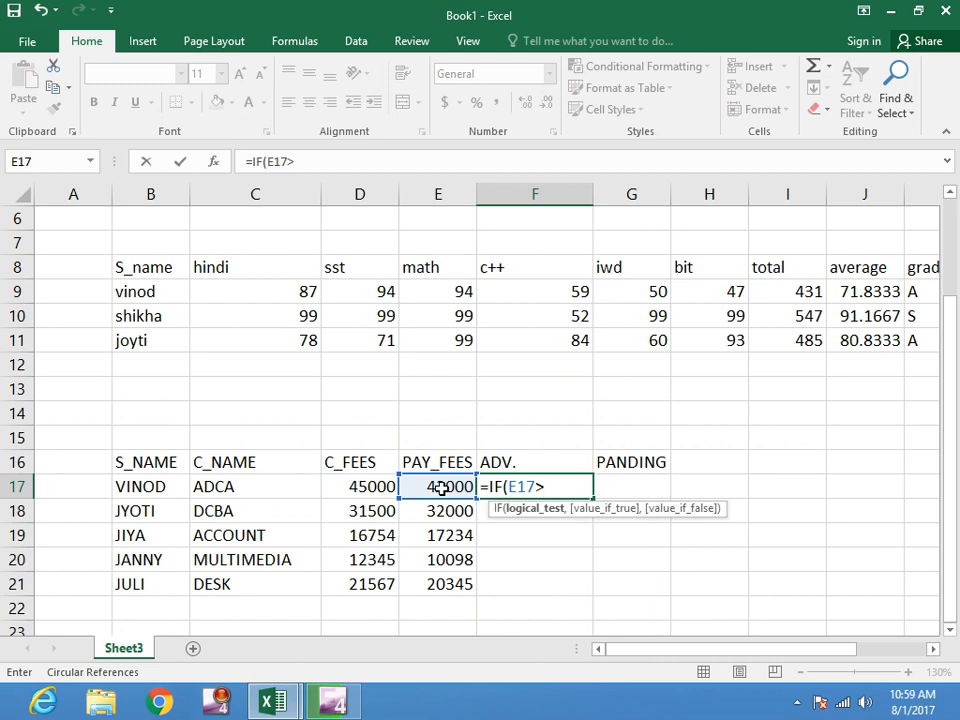
left_click(360, 487)
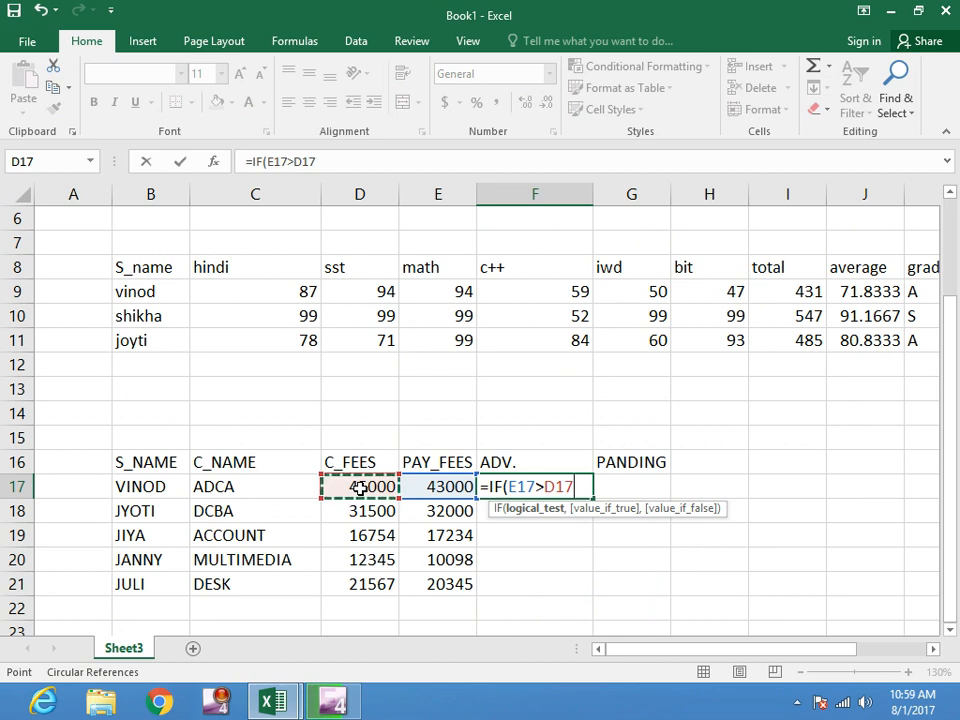
type(",")
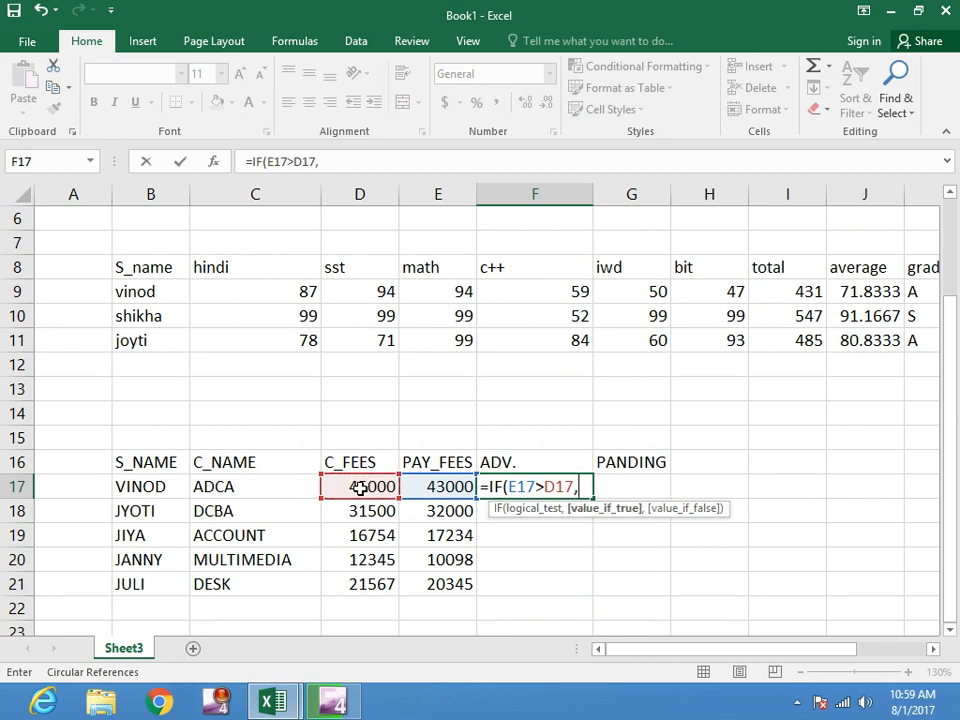
left_click(440, 487)
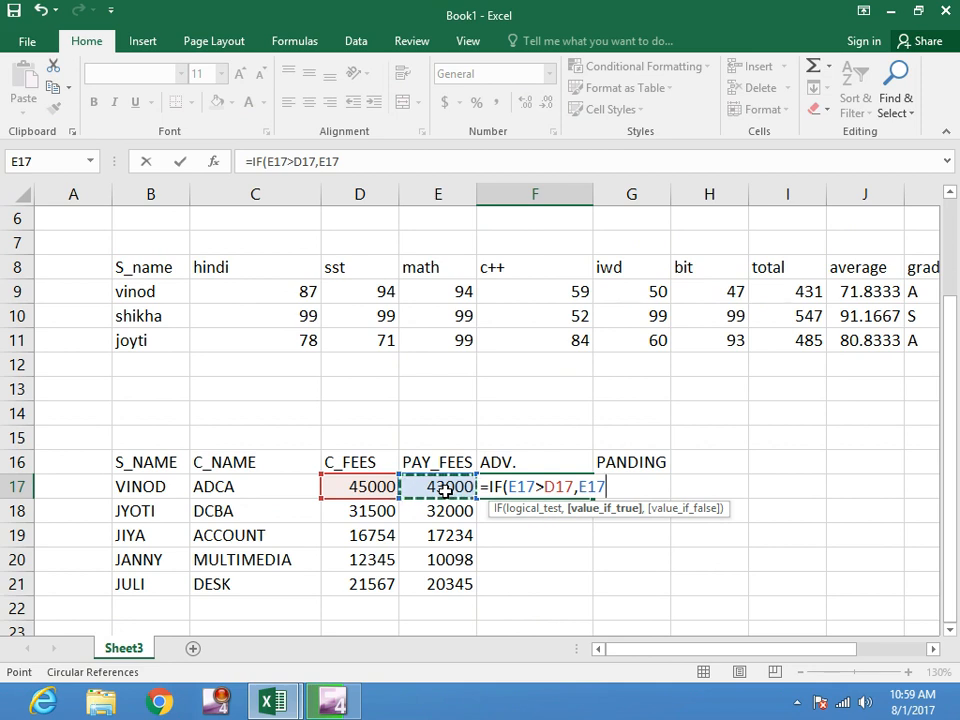
type("-")
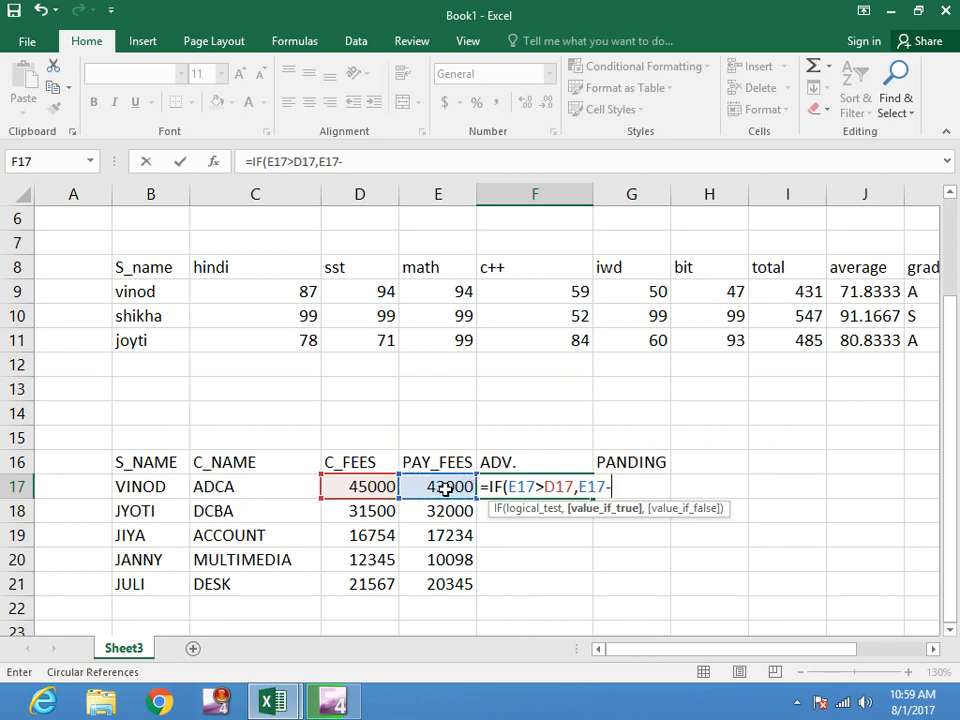
left_click(357, 487)
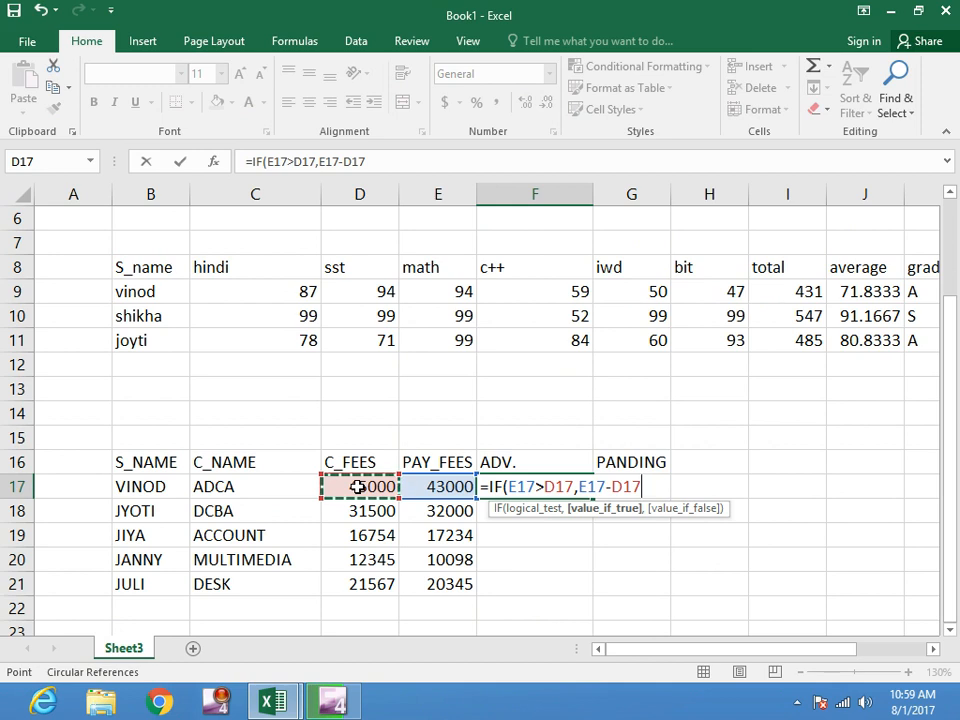
type(",")
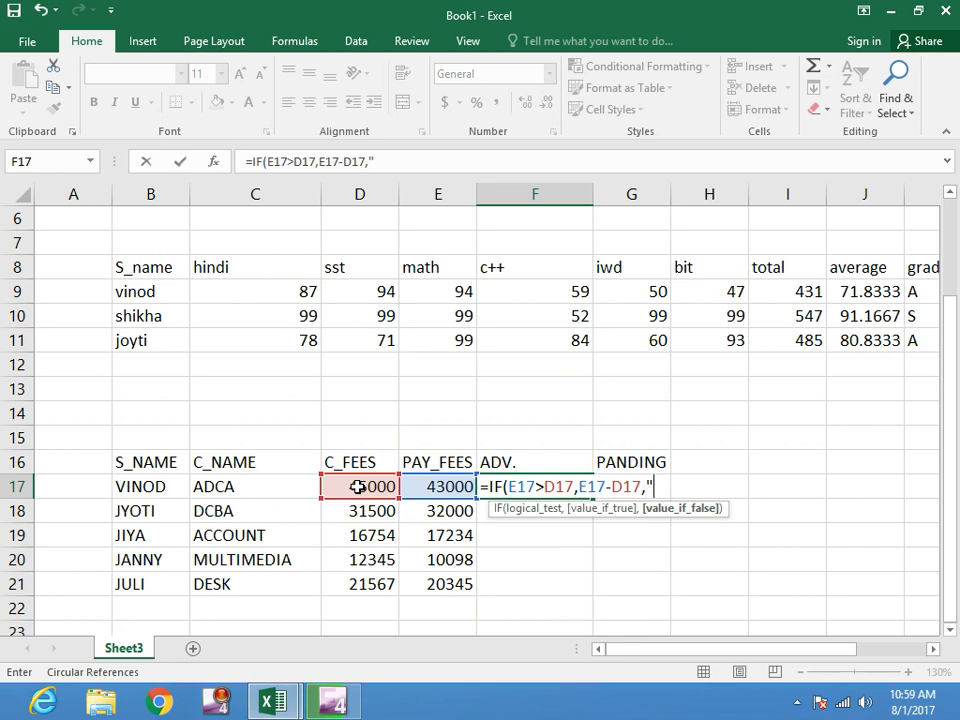
type("\"NIL")
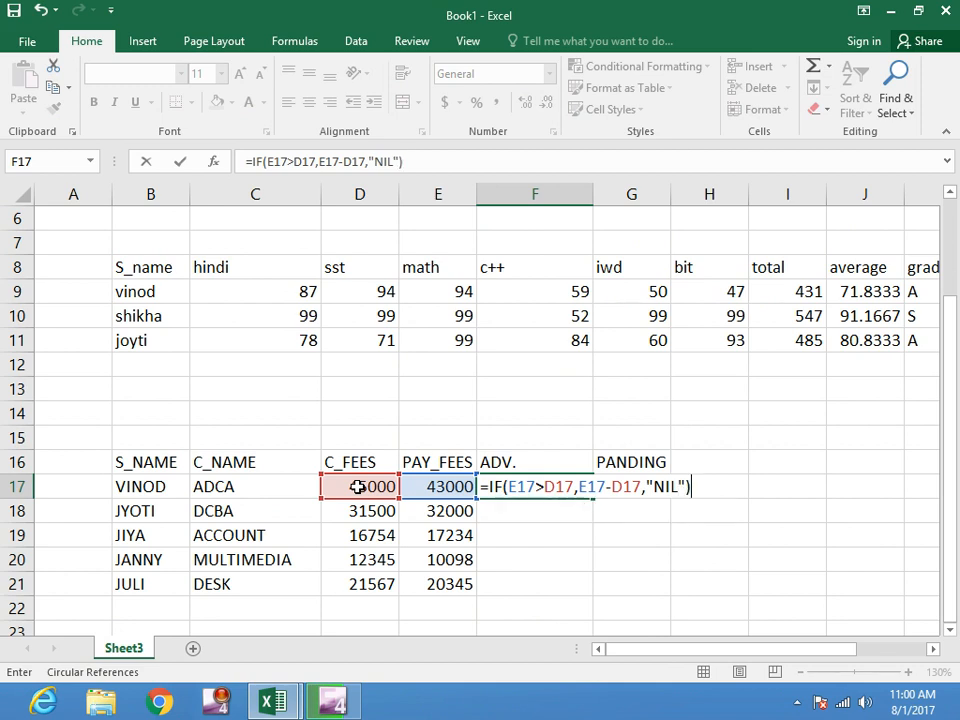
key("Return")
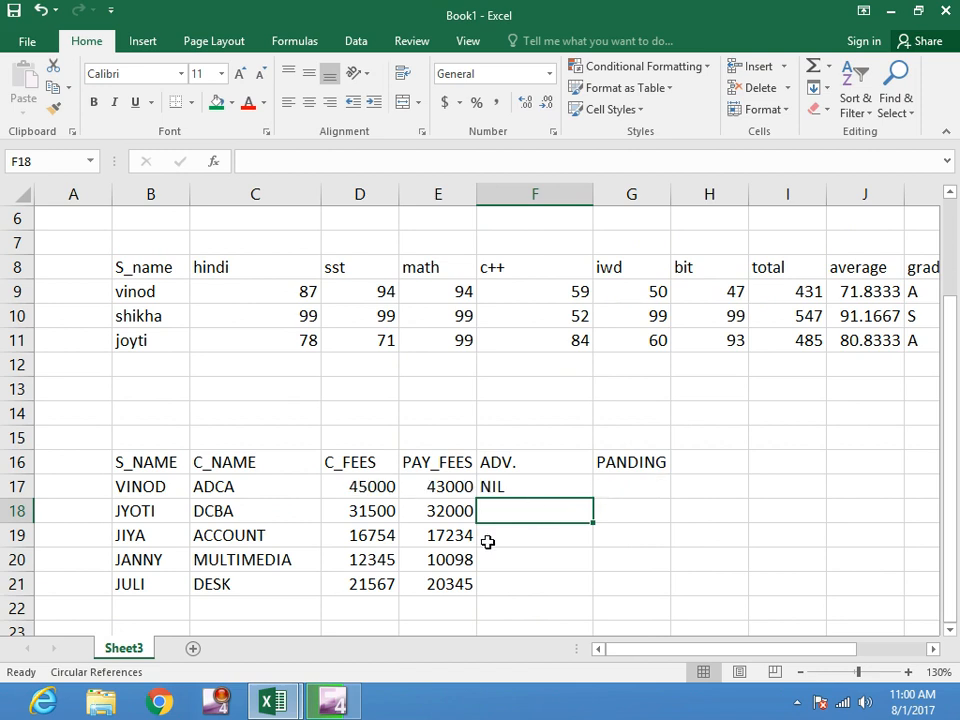
Fill the ADV. formula from F17 down through F21.
left_click(510, 487)
left_click_drag(510, 487, 520, 588)
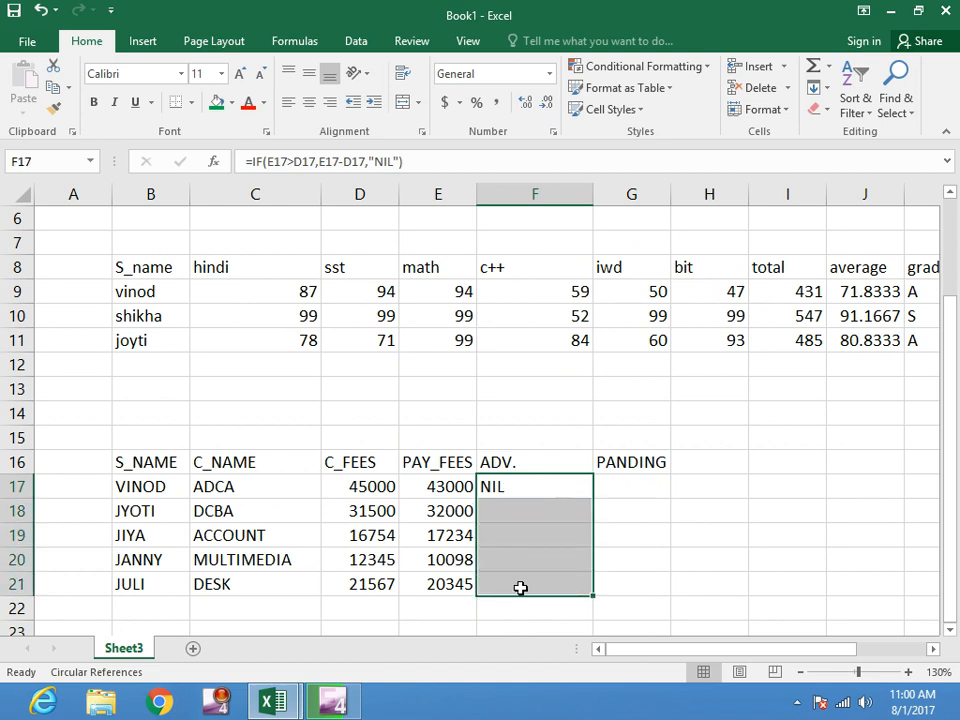
key("ctrl+d")
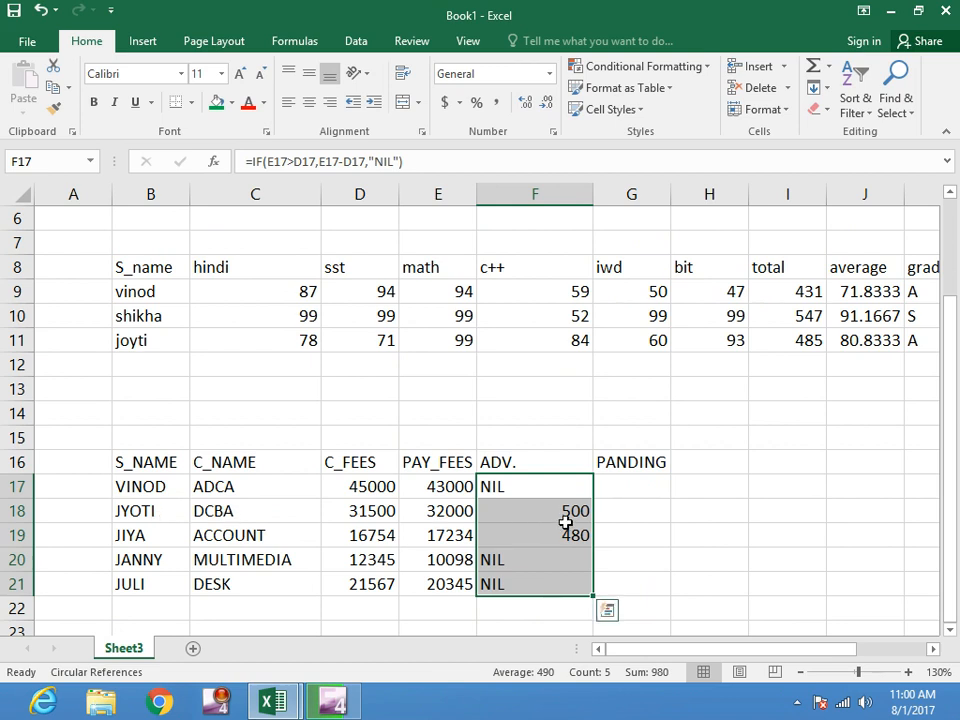
left_click(668, 538)
left_click_drag(551, 510, 549, 538)
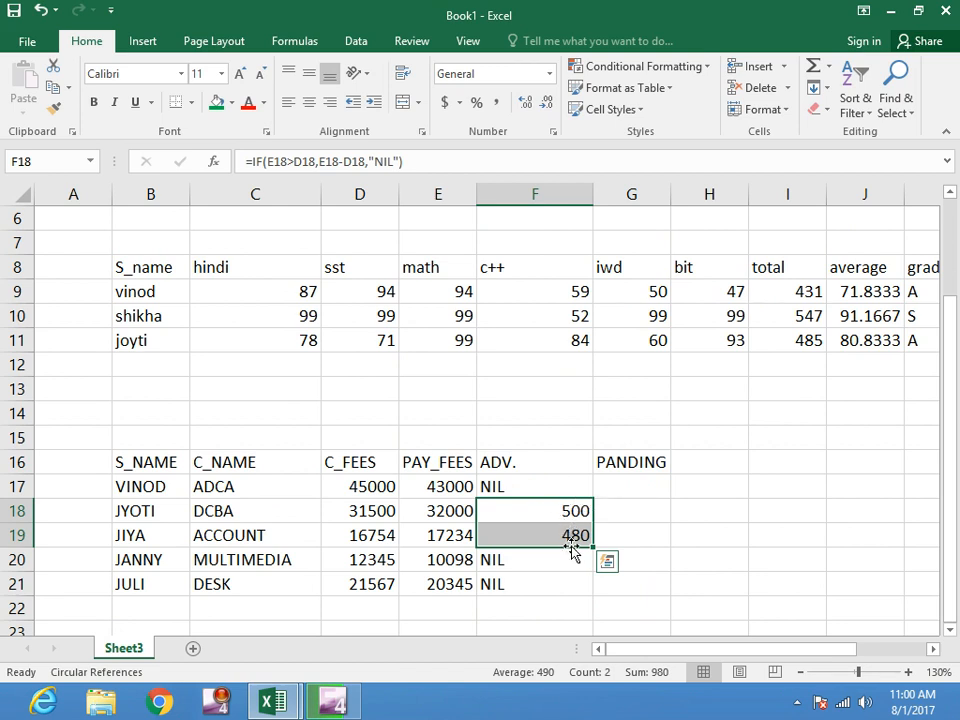
left_click(641, 535)
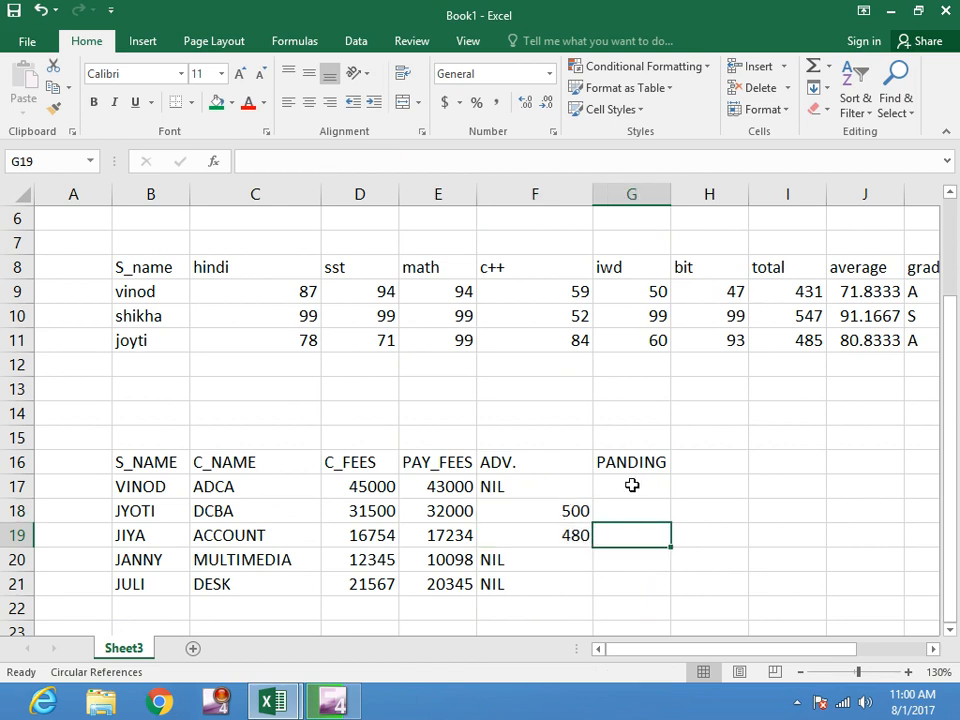
Enter the pending formula =IF(D17>E17,D17-E17,"NIL") in G17 under PANDING.
left_click(632, 485)
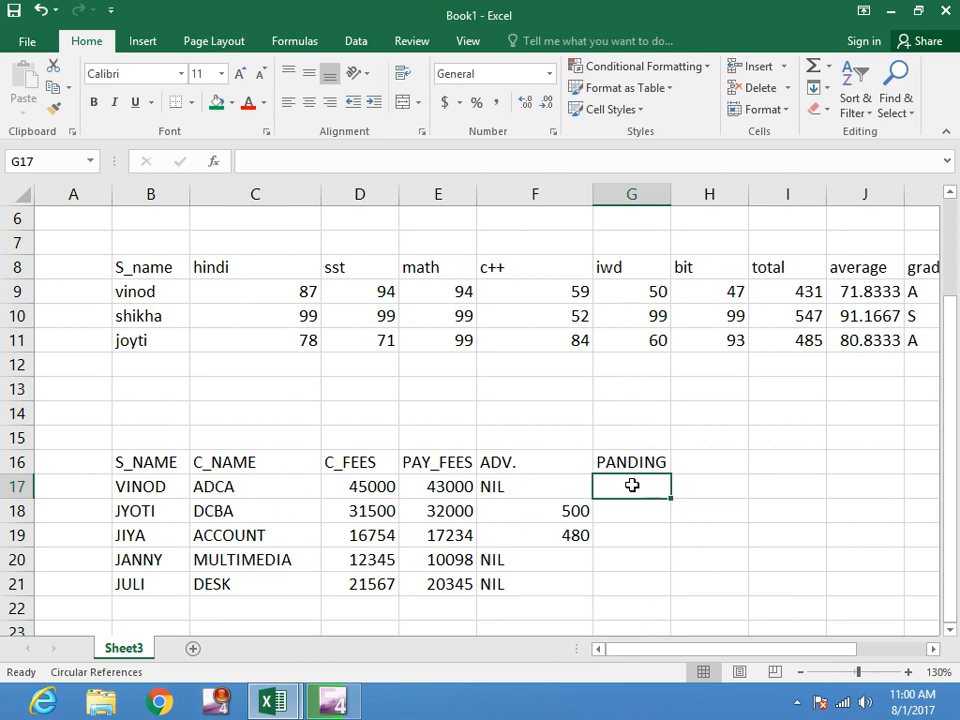
type("=IF")
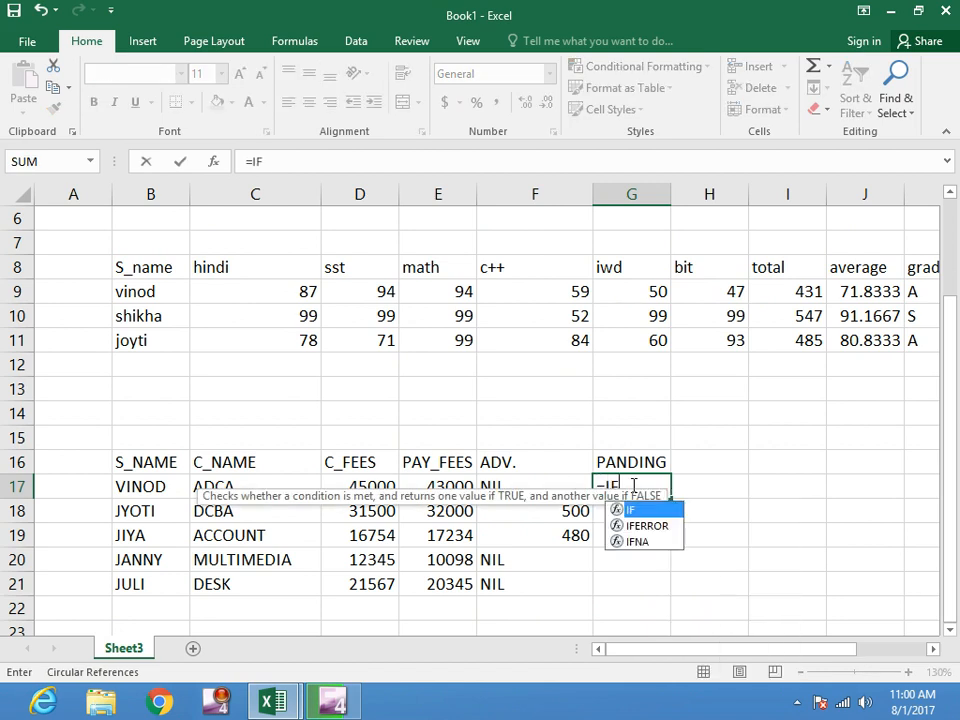
type("(")
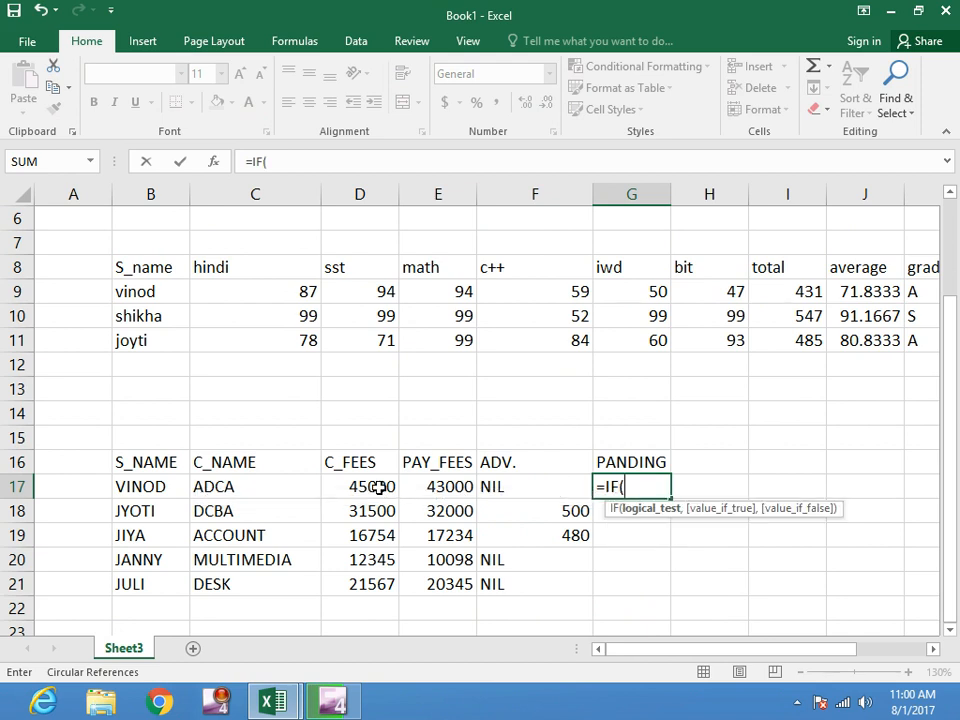
left_click(379, 487)
type(">")
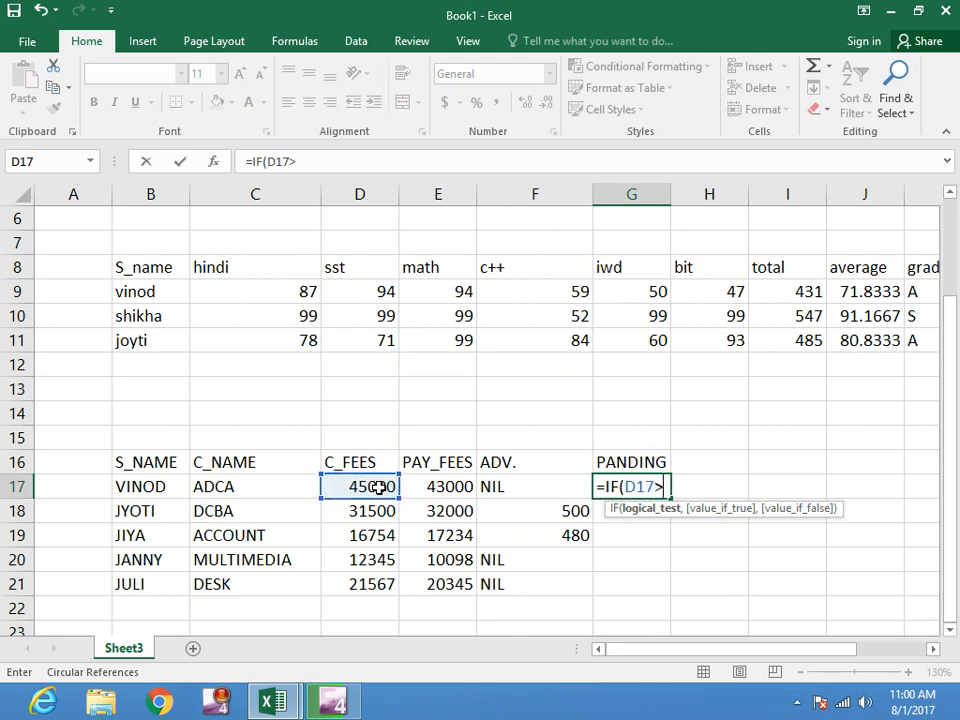
left_click(439, 487)
type(",")
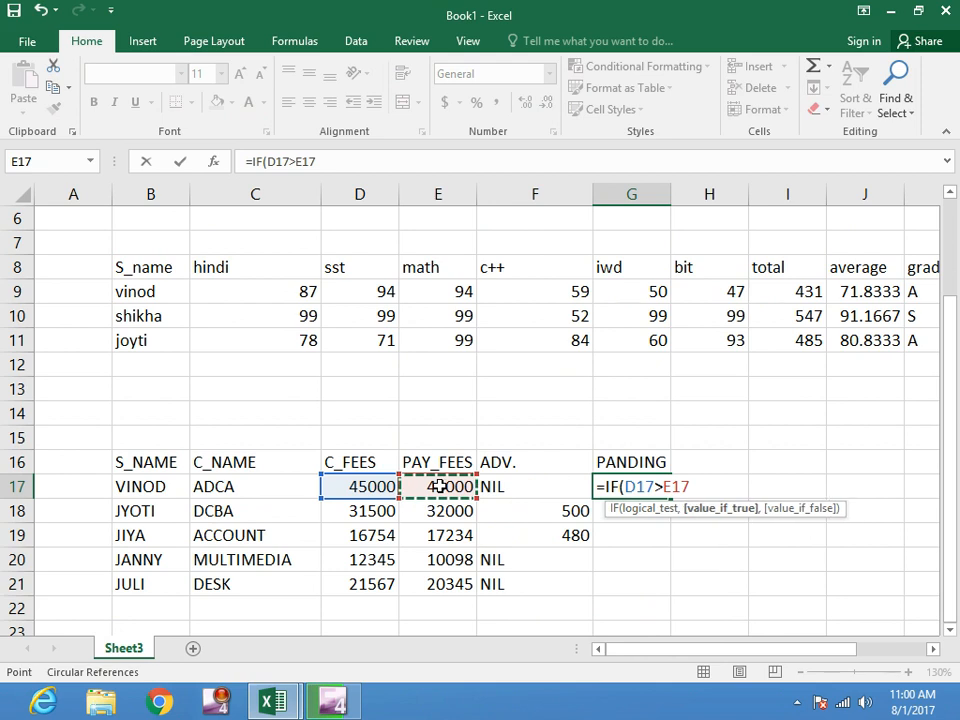
left_click(345, 486)
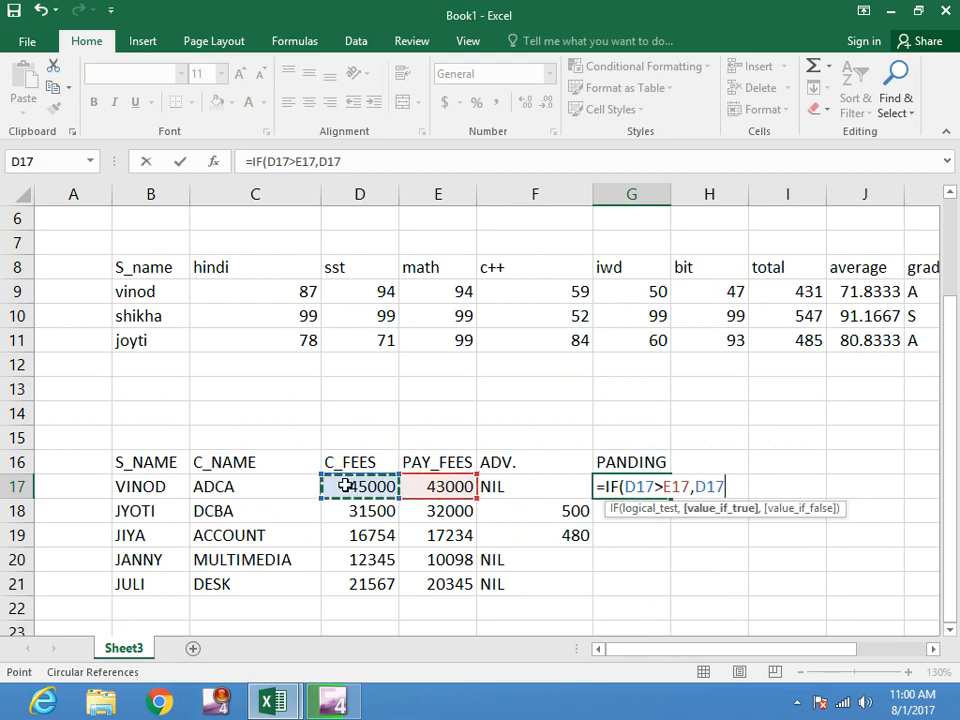
type("-")
left_click(419, 486)
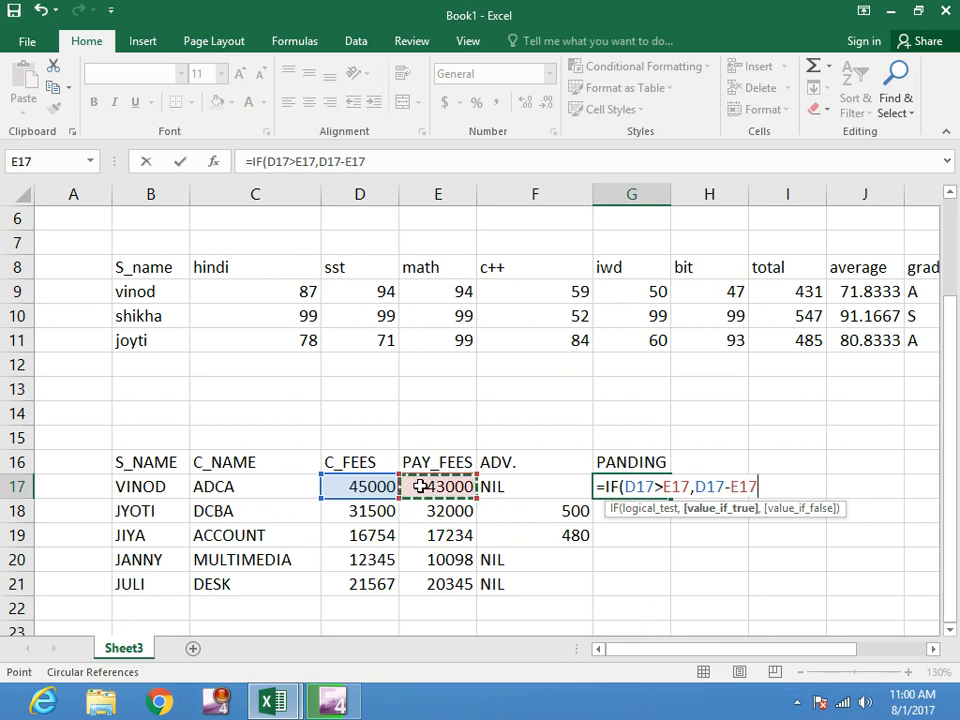
type(",")
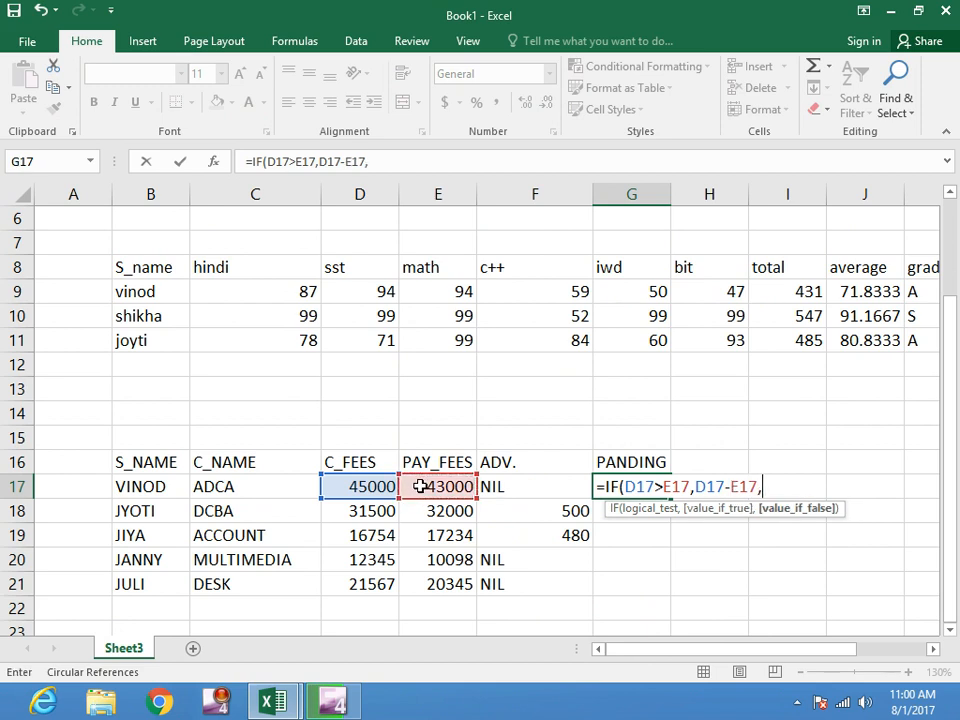
type("\"NIL")
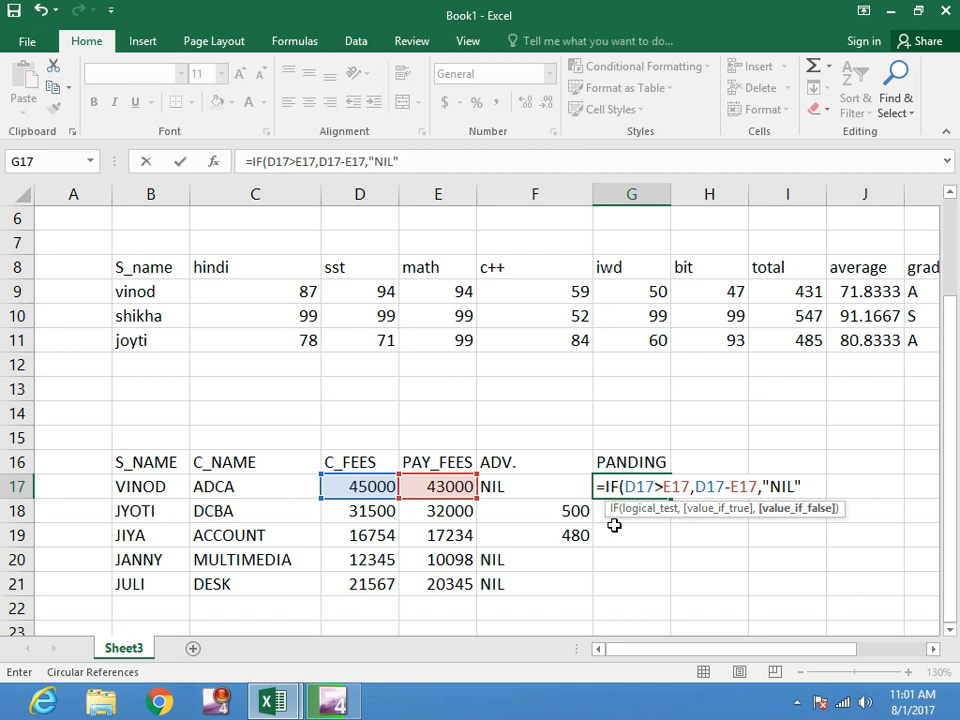
type(")")
key("Return")
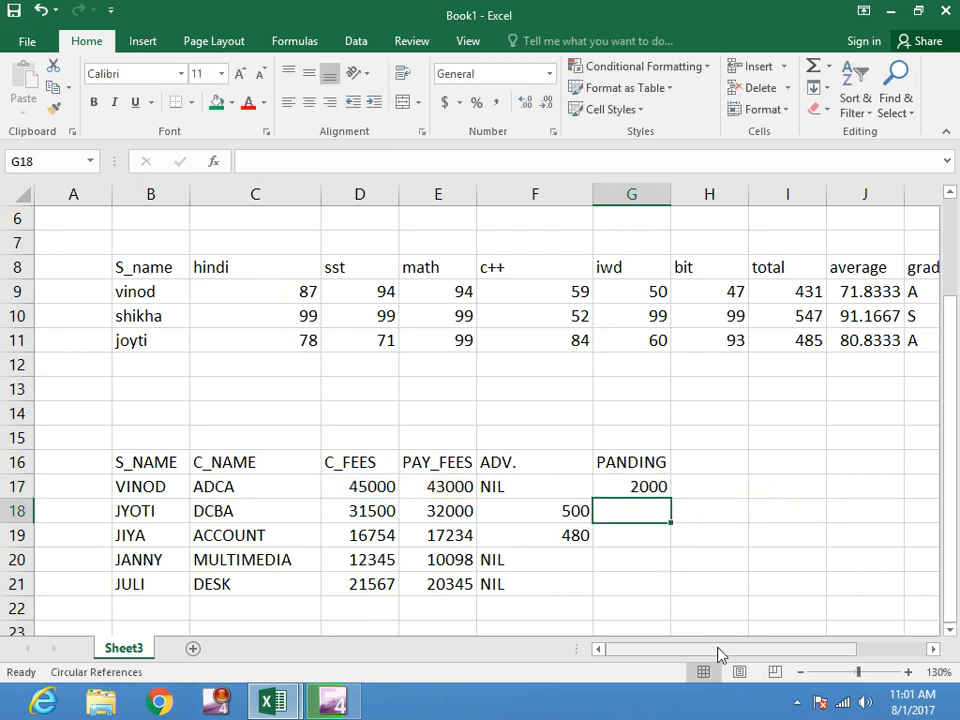
Fill the PANDING formula from G17 down through G21.
left_click(617, 486)
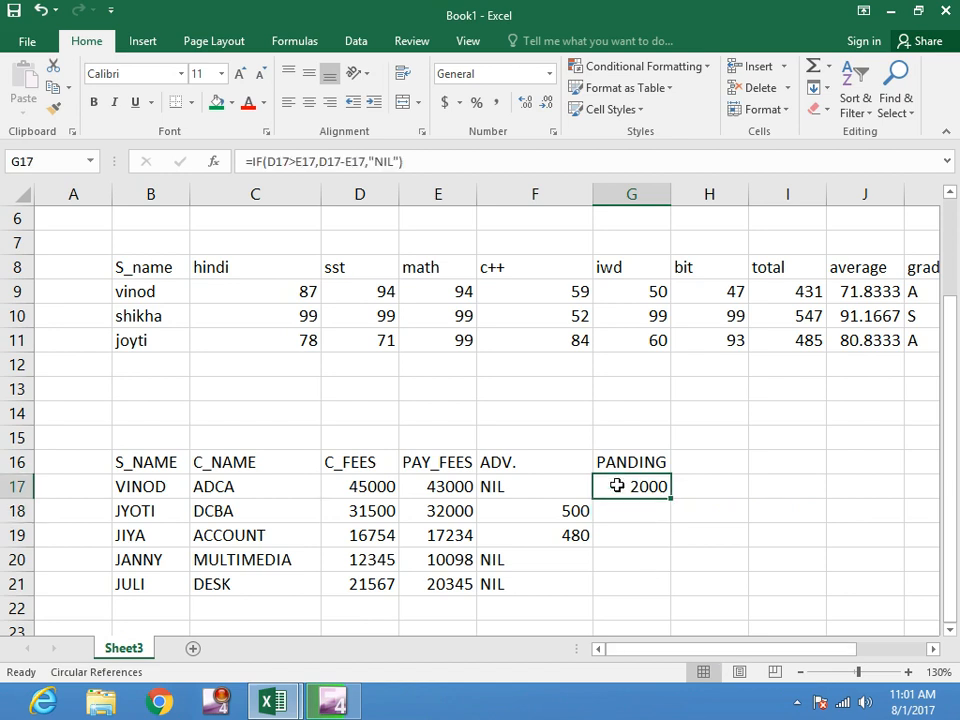
left_click_drag(619, 491, 627, 581)
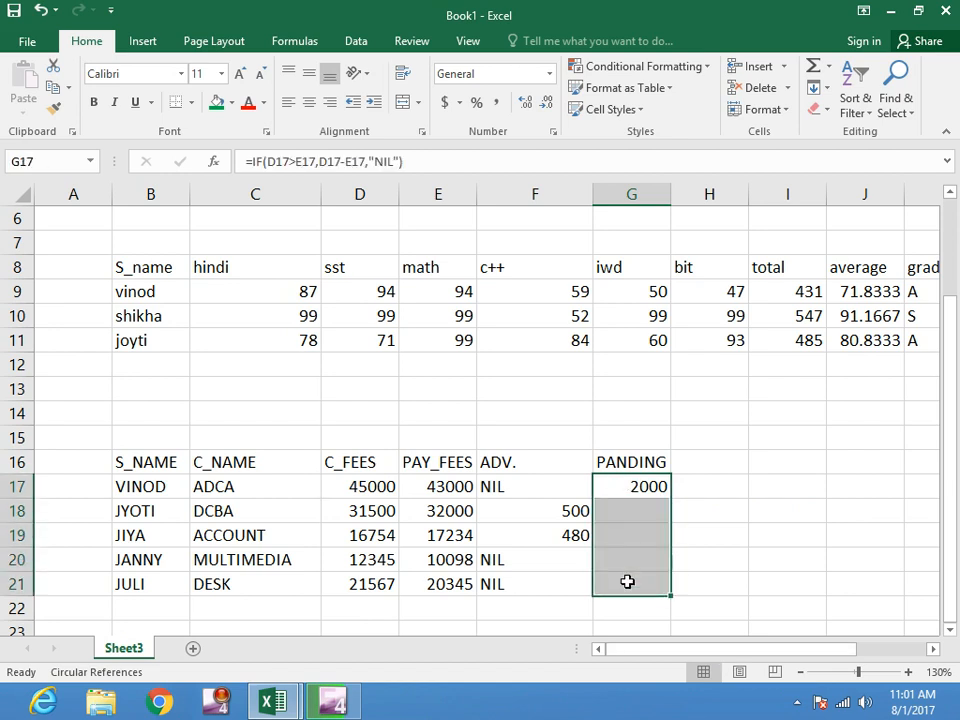
key("ctrl+d")
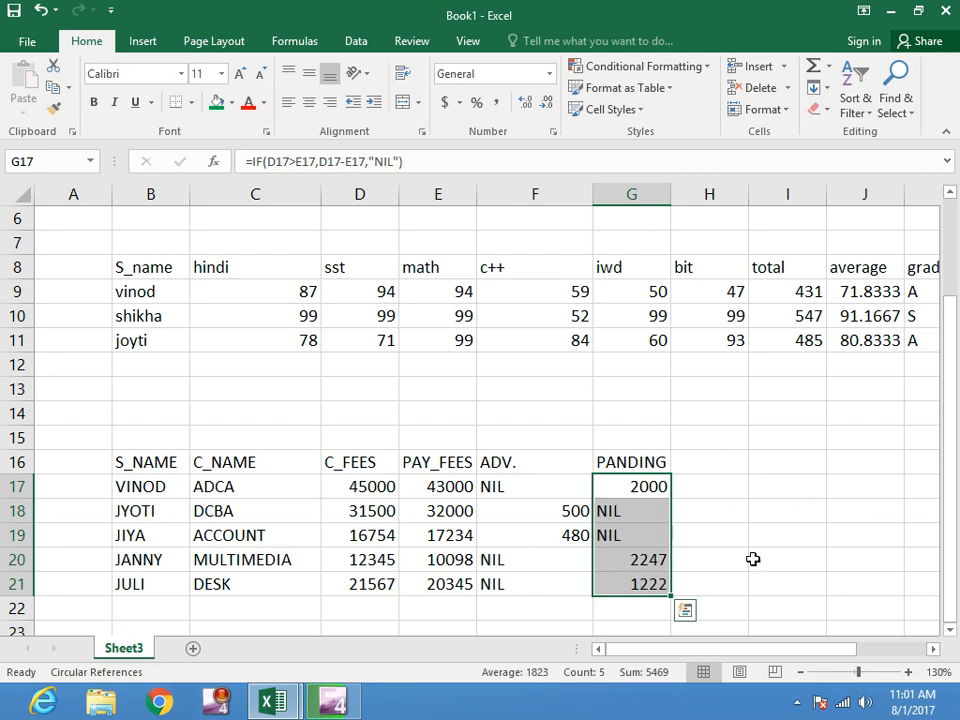
left_click(754, 557)
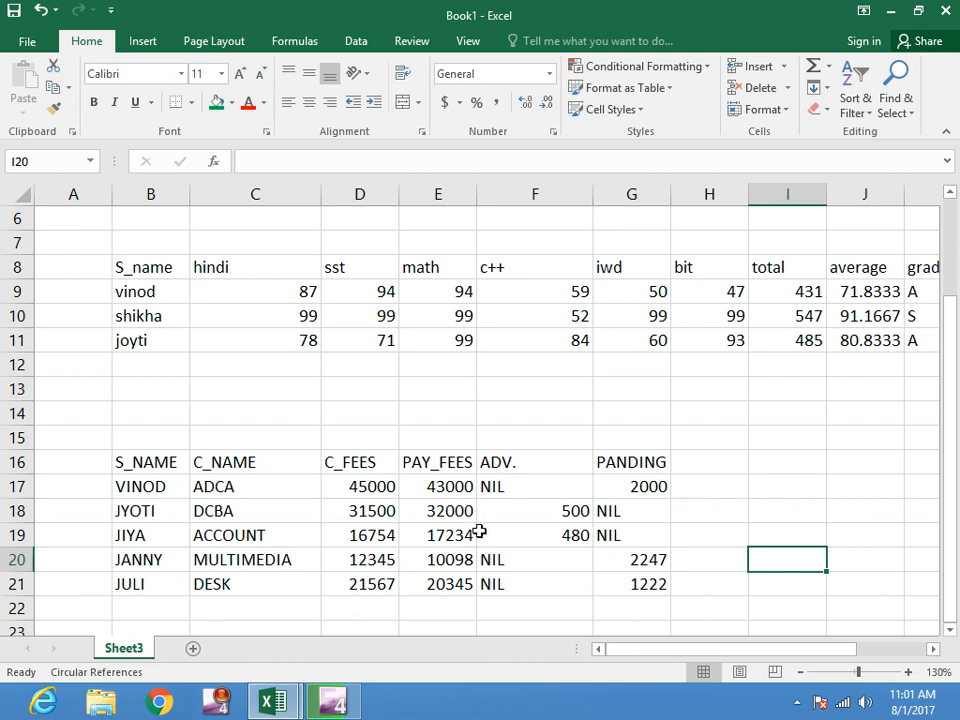
Shade the header rows of the fees table (B16:G16) and the marksheet (row 8 from S_name across all its headings) standard green.
left_click_drag(145, 465, 625, 462)
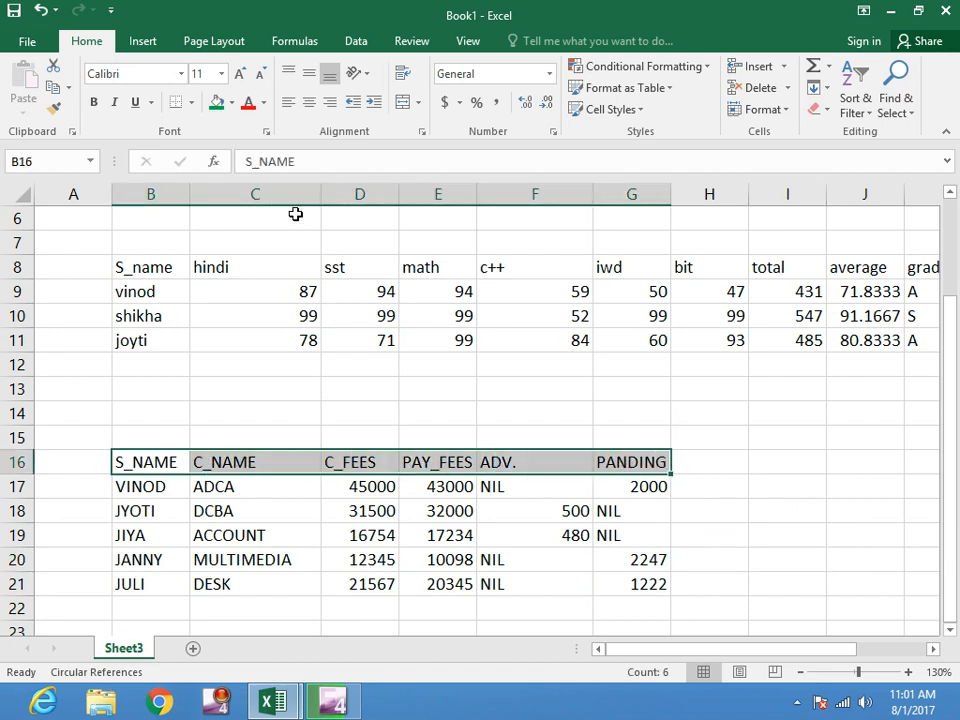
left_click(231, 107)
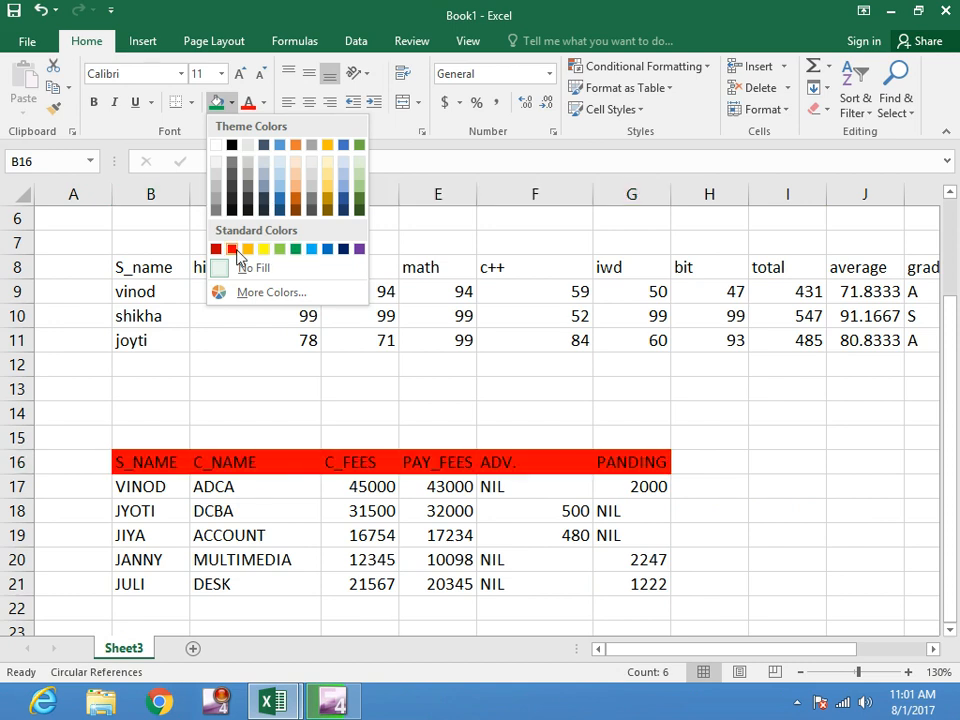
left_click(294, 249)
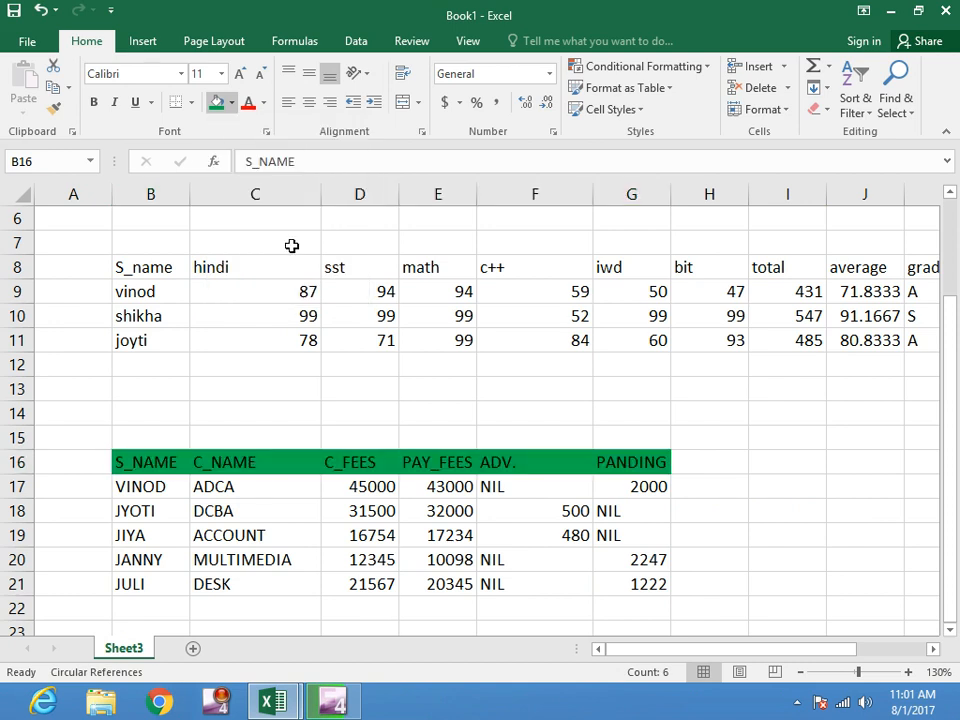
left_click_drag(124, 268, 874, 268)
left_click(218, 104)
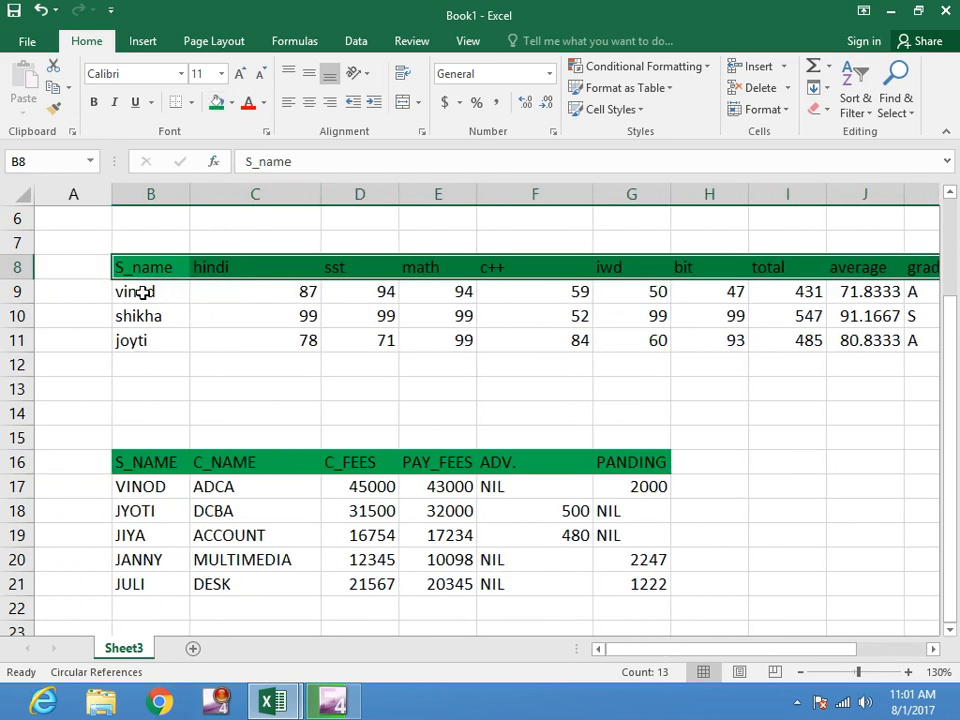
Fill the marksheet's student name cells B9:B11 with dark orange.
left_click_drag(147, 292, 144, 341)
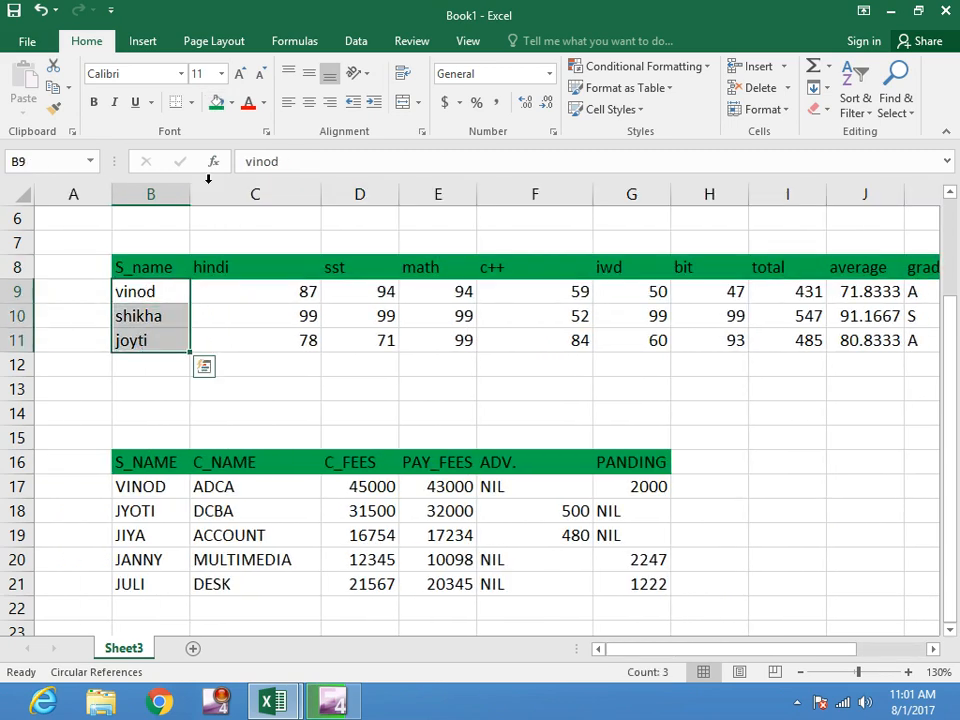
left_click(231, 102)
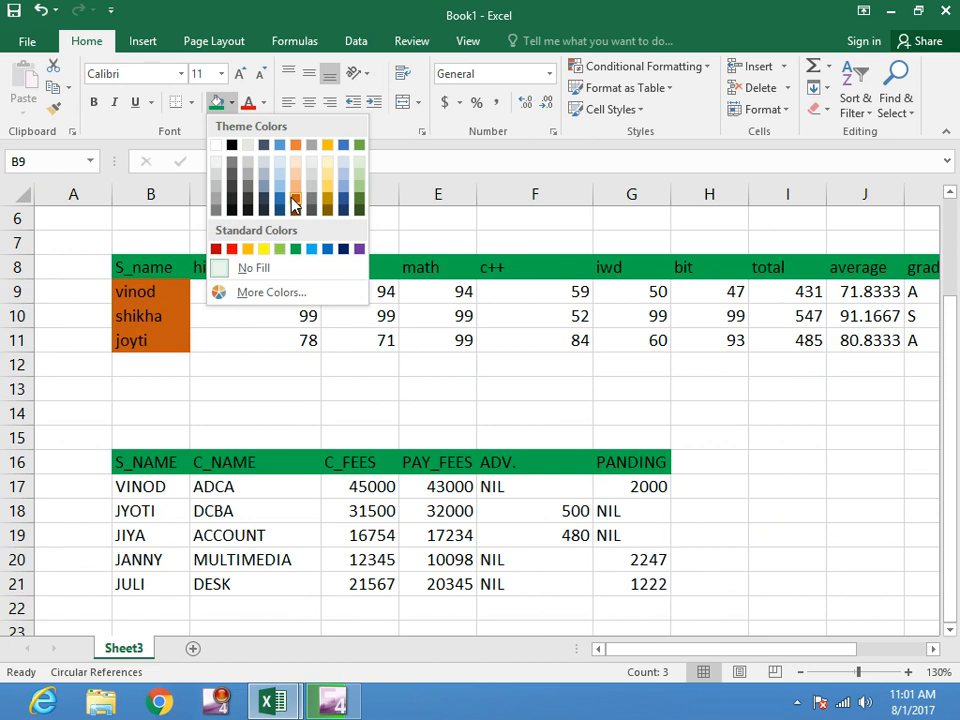
left_click(302, 200)
Fill the fees table's S_NAME cells B17:B21 with dark blue and its C_NAME cells C17:C21 with a lighter, medium blue.
left_click_drag(143, 494, 141, 584)
left_click(232, 103)
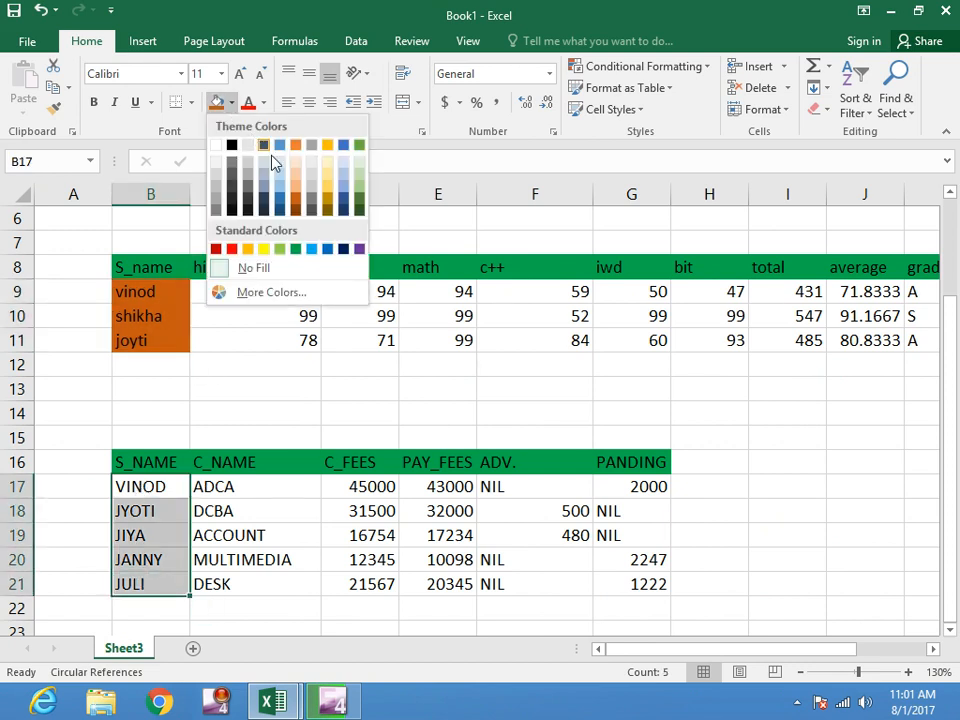
left_click(345, 204)
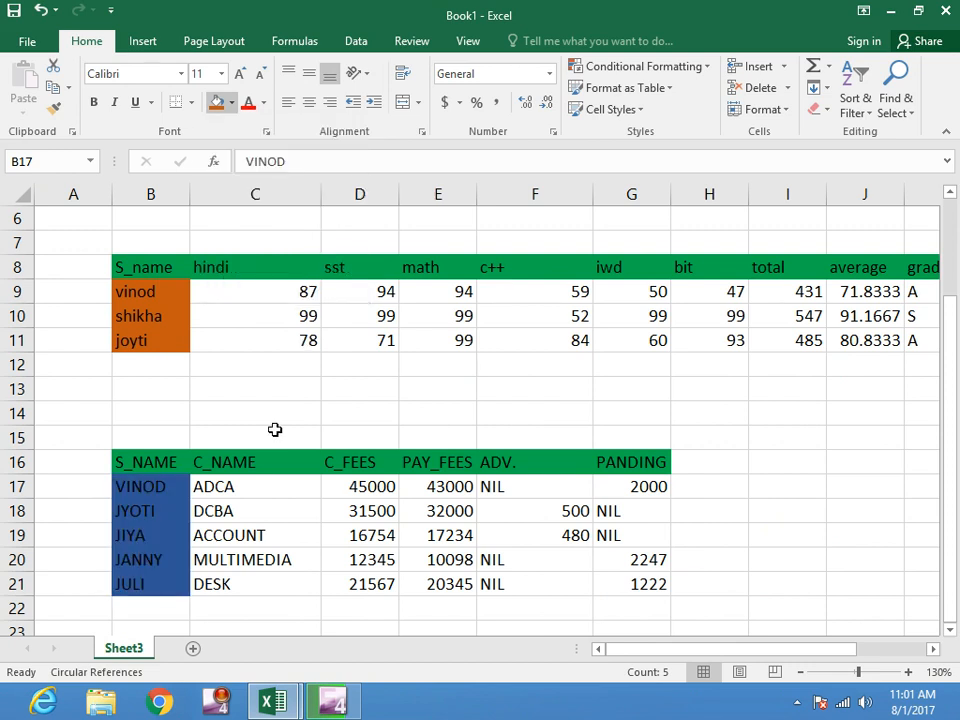
left_click_drag(222, 490, 224, 577)
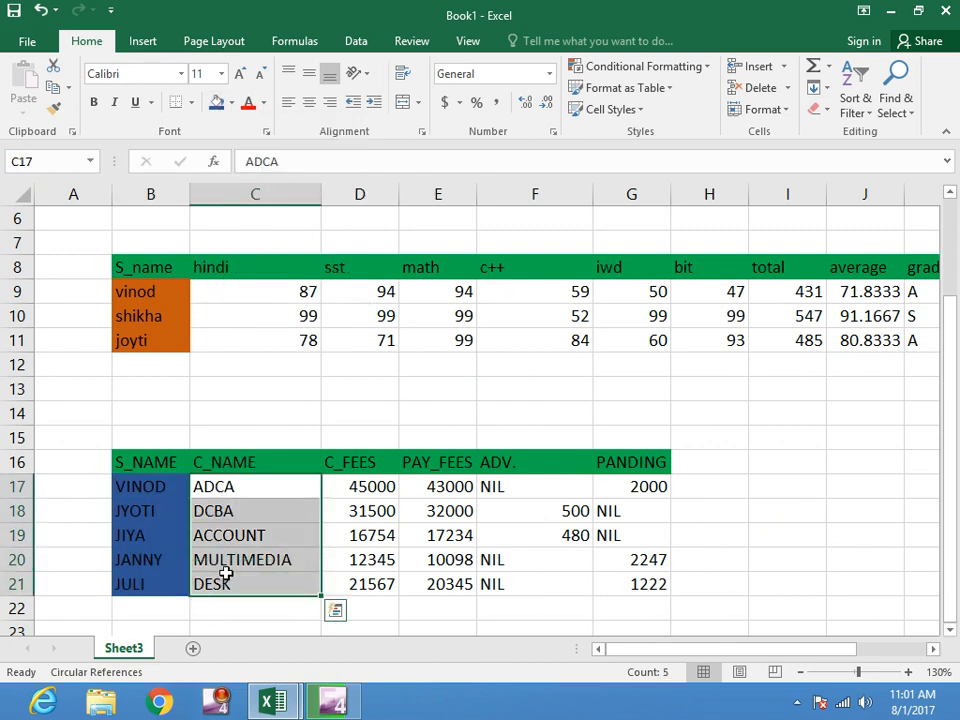
left_click(234, 103)
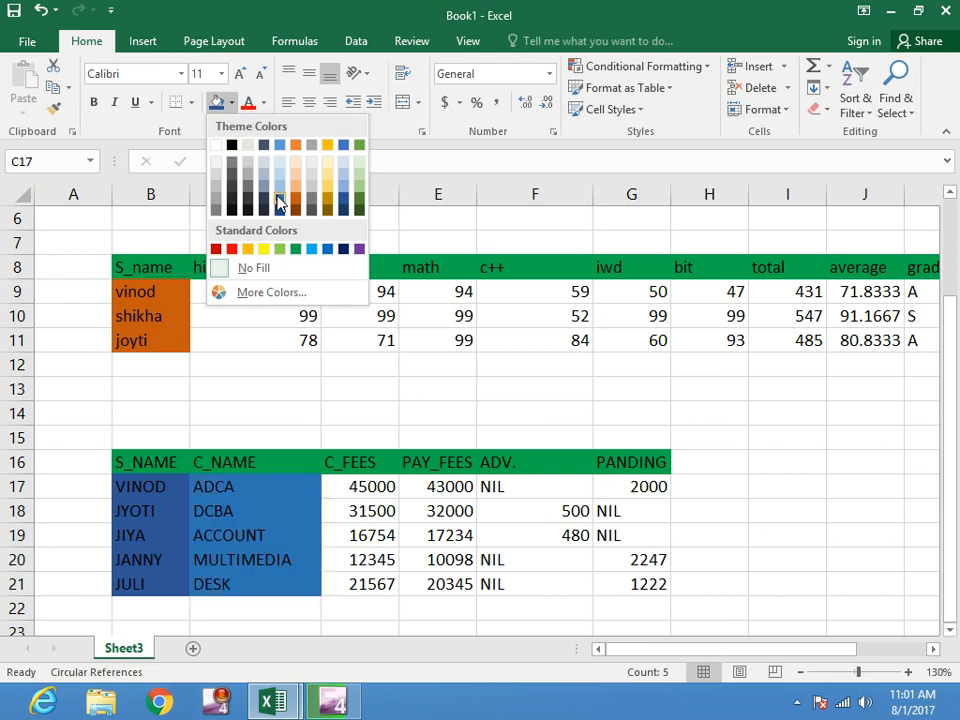
left_click(279, 203)
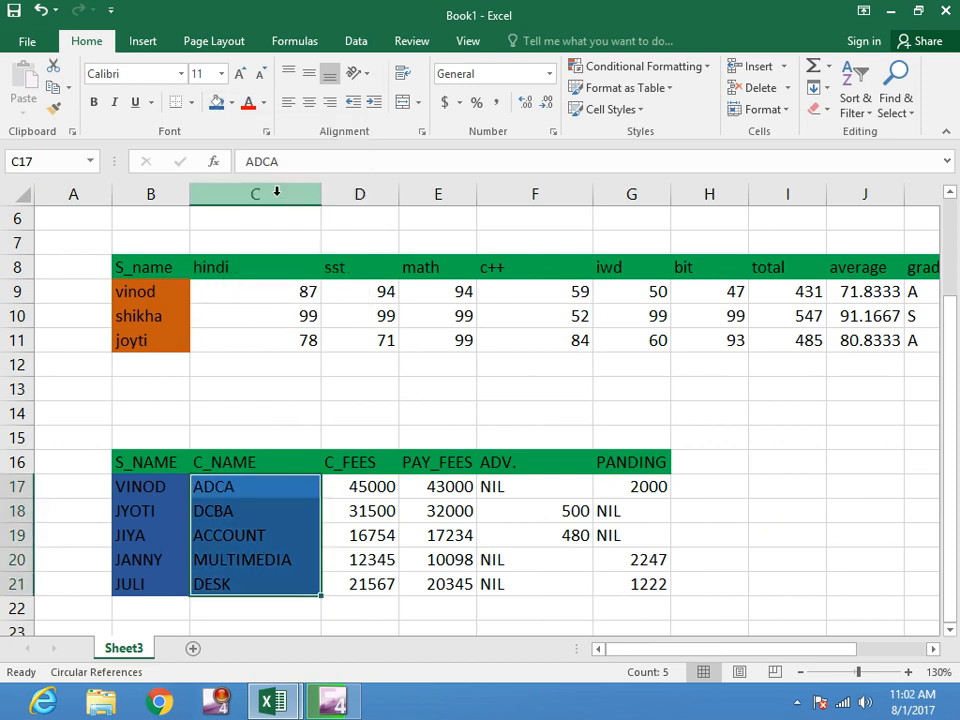